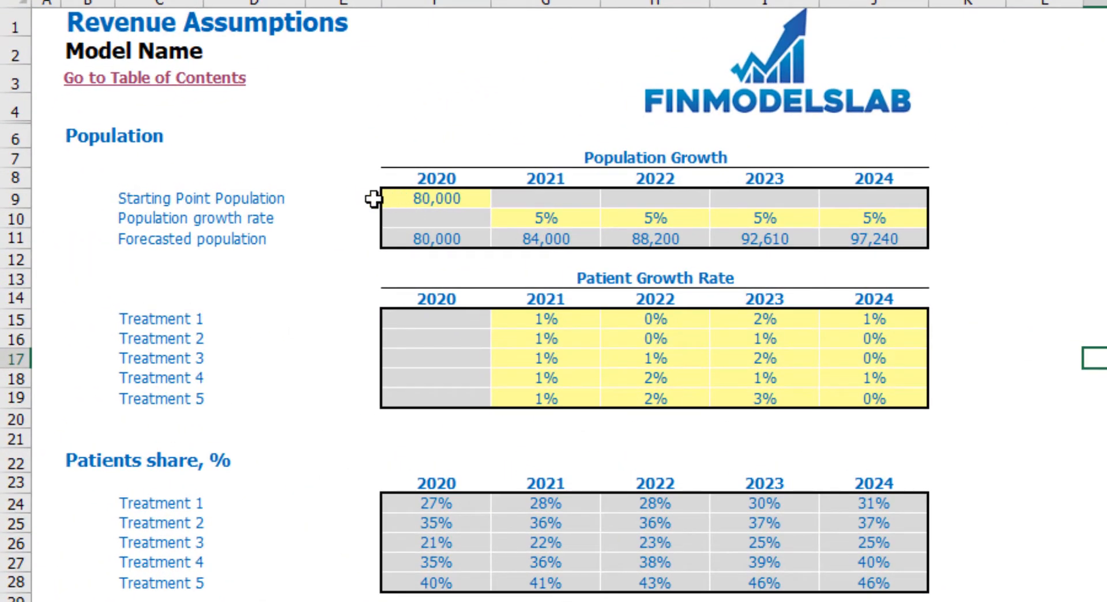
# - Set the 2020 Starting Point Population to 100,000 on the Revenue Assumptions sheet
pyautogui.click(447, 201)
pyautogui.write('100,000')
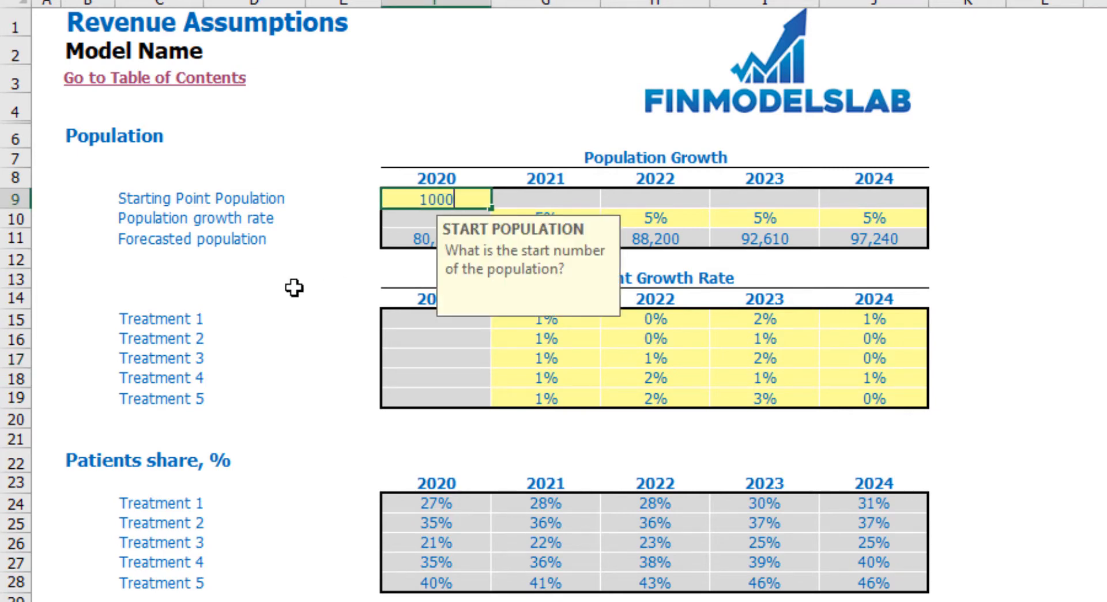
pyautogui.press('Return')
pyautogui.click(1095, 259)
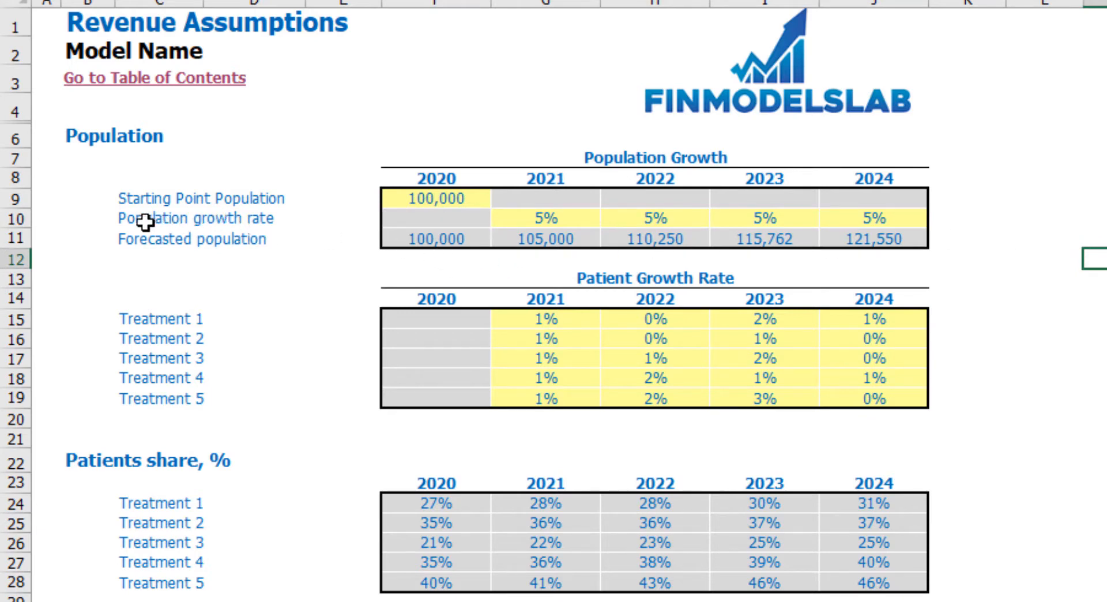
# - Set the 2021 population growth rate to 10% and copy it across 2022 to 2024
pyautogui.click(560, 222)
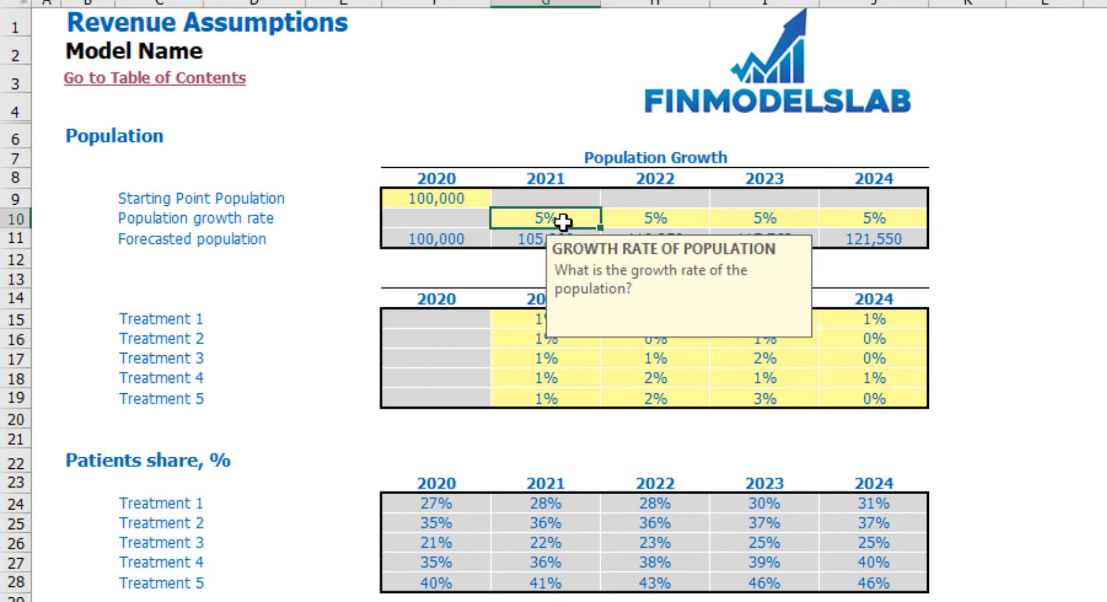
pyautogui.write('10')
pyautogui.press('Return')
pyautogui.press('Up')
pyautogui.hotkey('ctrl', 'c')
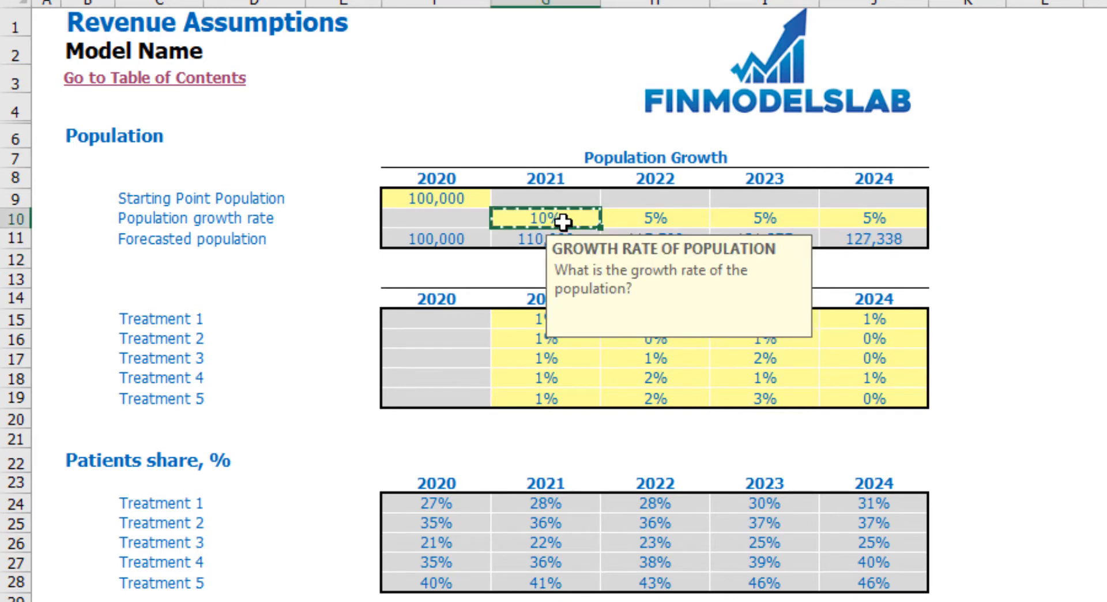
pyautogui.press('Right')
pyautogui.hotkey('shift', 'Right')
pyautogui.hotkey('shift', 'Right')
pyautogui.hotkey('ctrl', 'v')
pyautogui.press('Down')
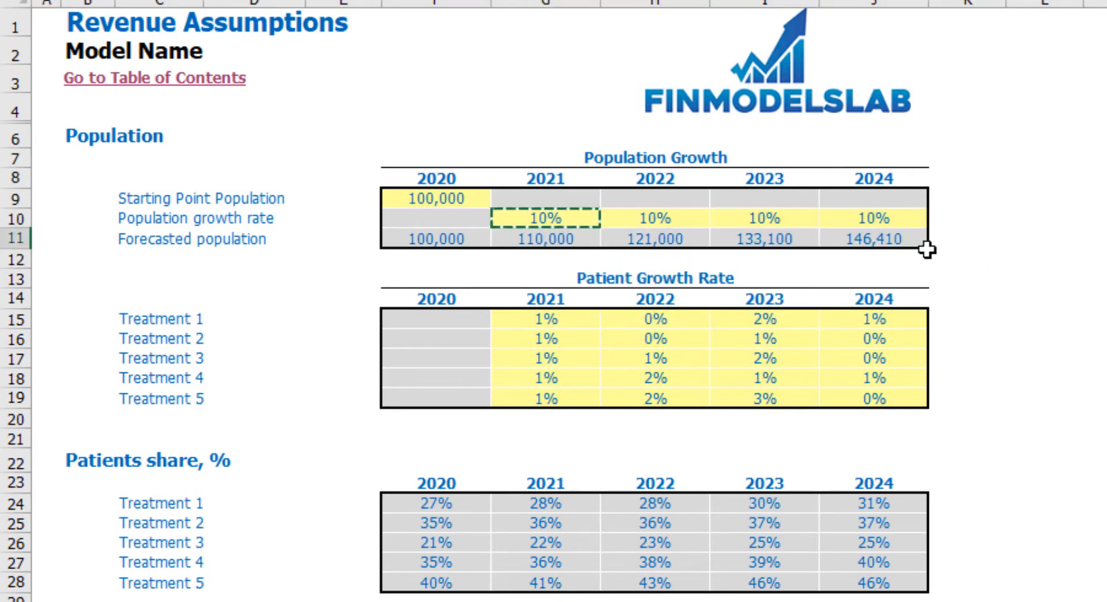
pyautogui.click(897, 240)
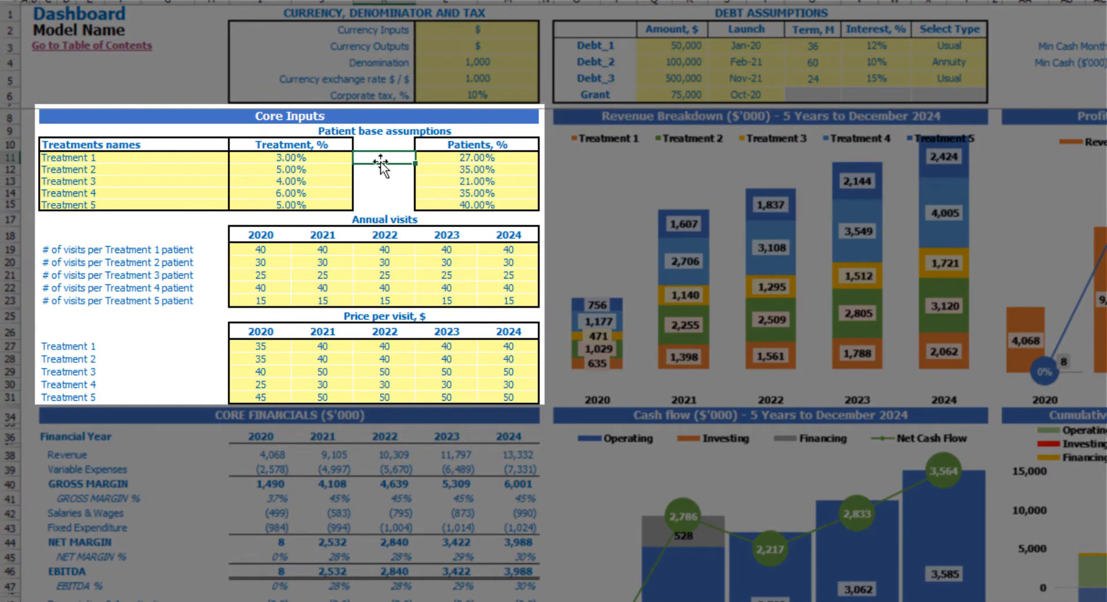
# - Rename the first treatment as Treatment A in the Dashboard's Core Inputs
pyautogui.click(119, 159)
pyautogui.moveTo(119, 160); pyautogui.dragTo(120, 203)
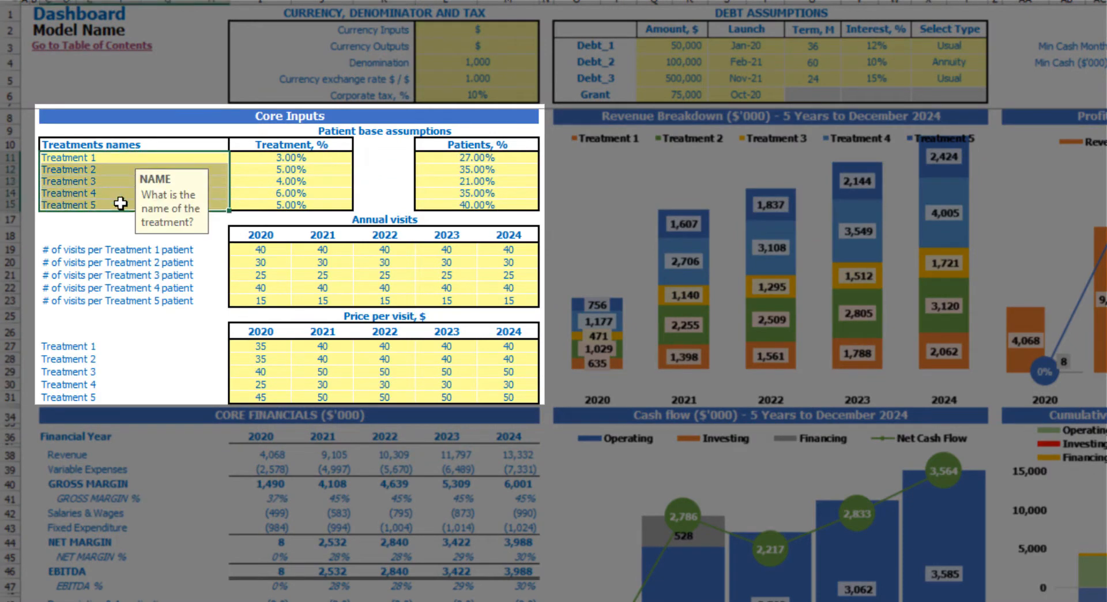
pyautogui.click(104, 156)
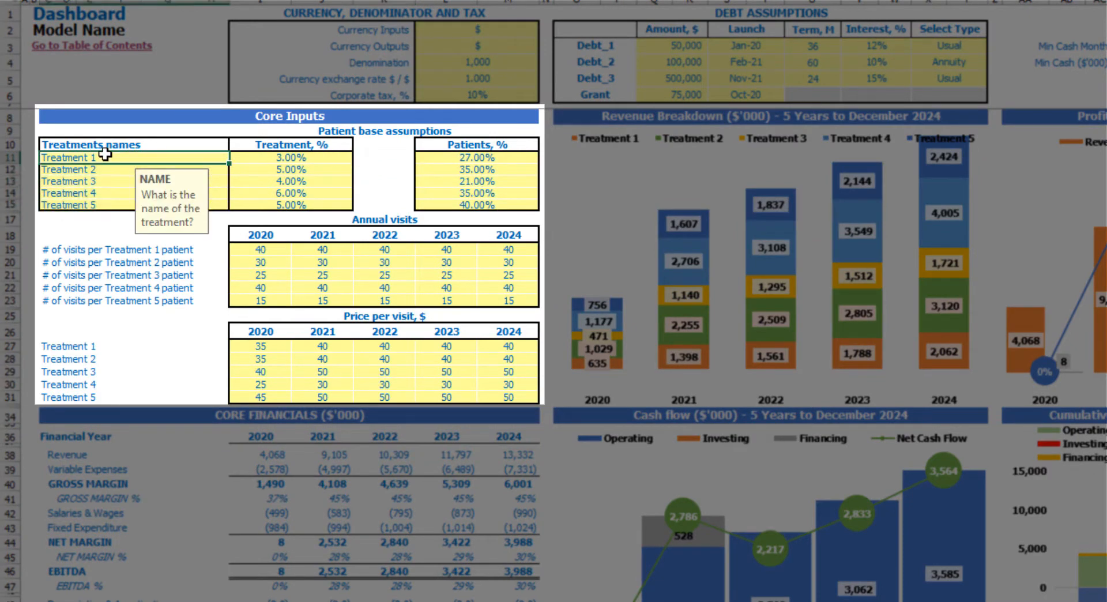
pyautogui.write('Trea')
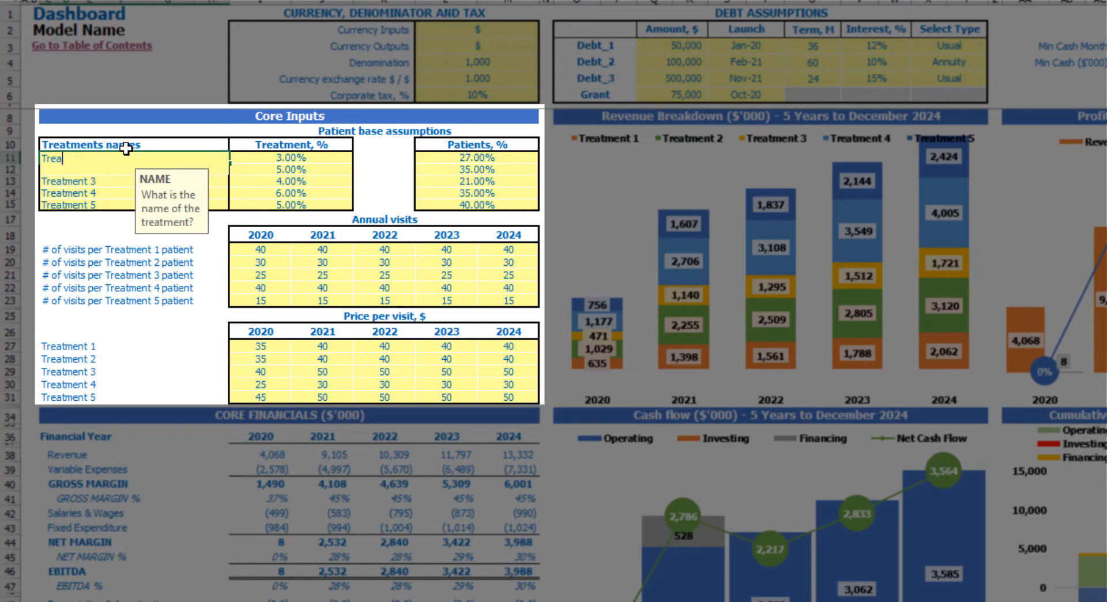
pyautogui.write('tment A')
pyautogui.press('Return')
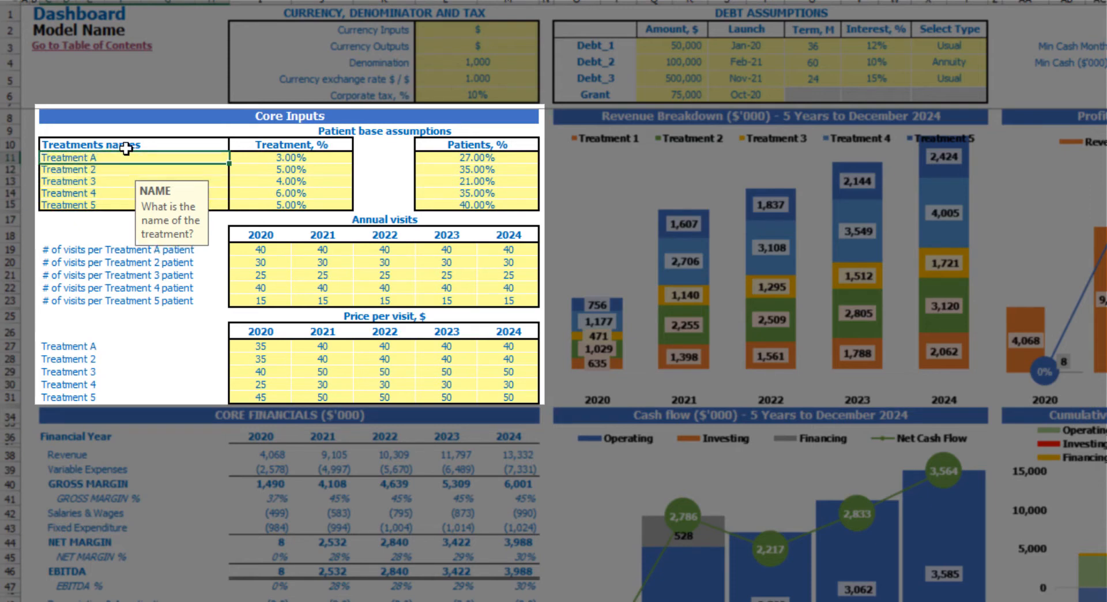
# - Copy the Treatment A name to the second treatment and rename that one as Treatment B
pyautogui.press('Up')
pyautogui.hotkey('ctrl', 'c')
pyautogui.press('Down')
pyautogui.hotkey('ctrl', 'v')
pyautogui.press('Escape')
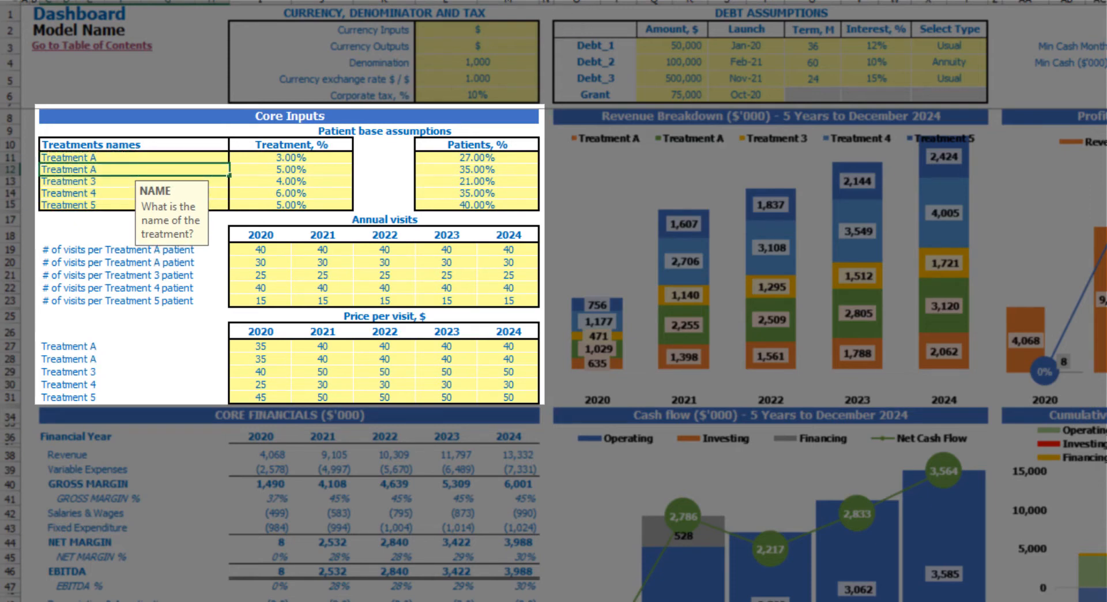
pyautogui.write('B')
pyautogui.press('Return')
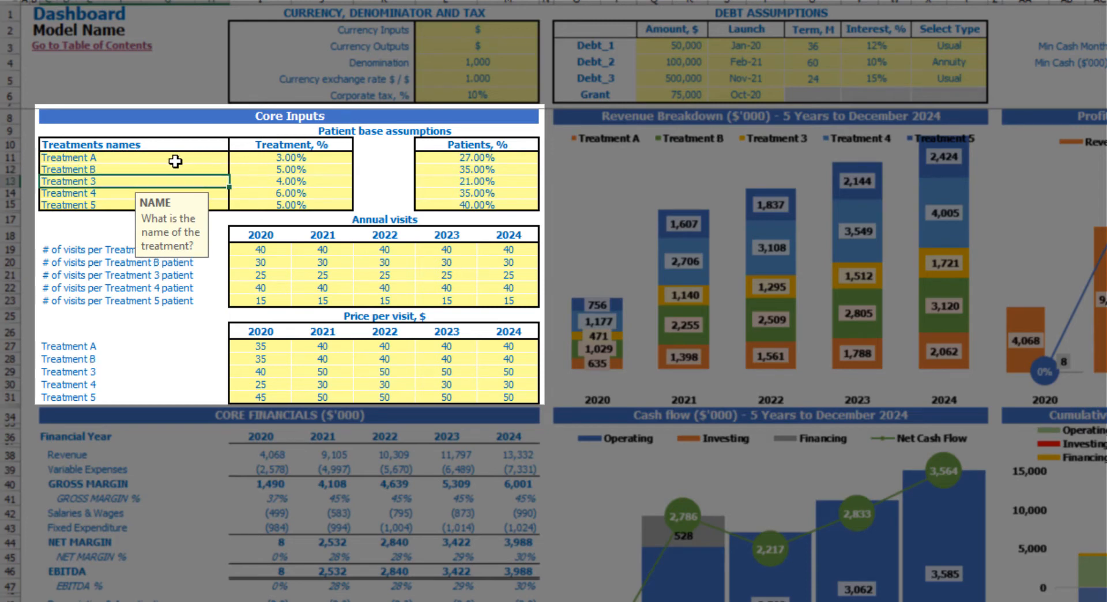
# - Examine the Treatment %, Patients % and Annual visits assumptions in the Core Inputs
pyautogui.click(256, 154)
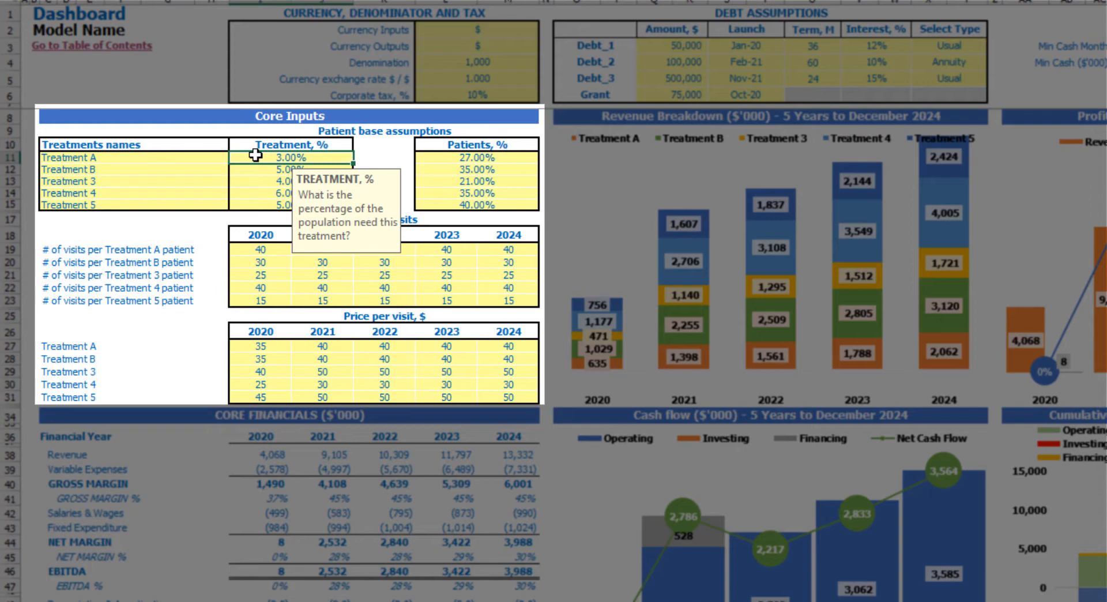
pyautogui.click(258, 170)
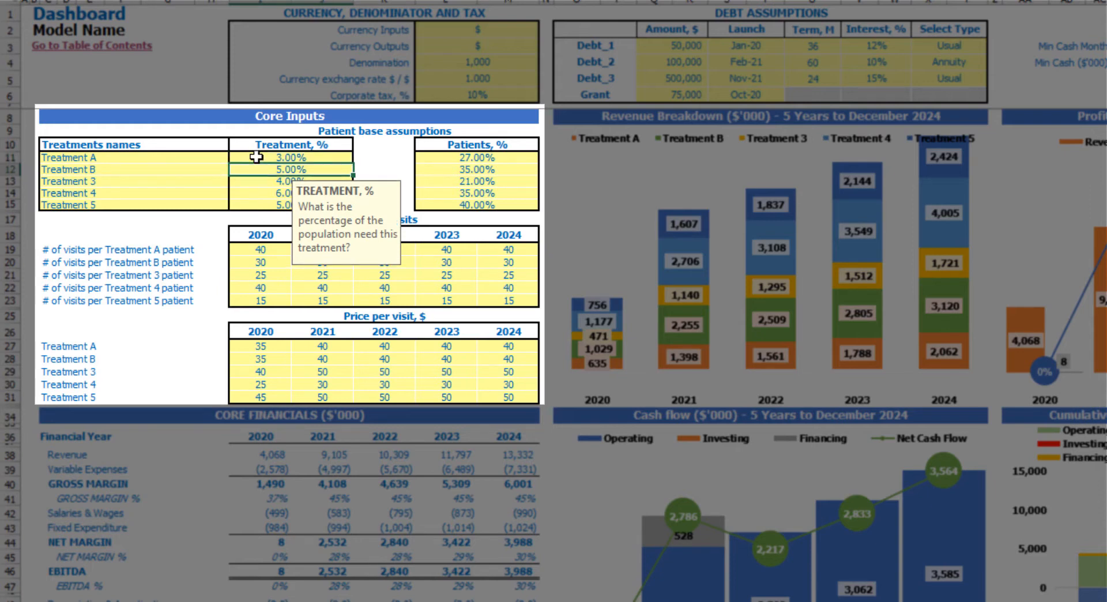
pyautogui.click(256, 157)
pyautogui.click(214, 130)
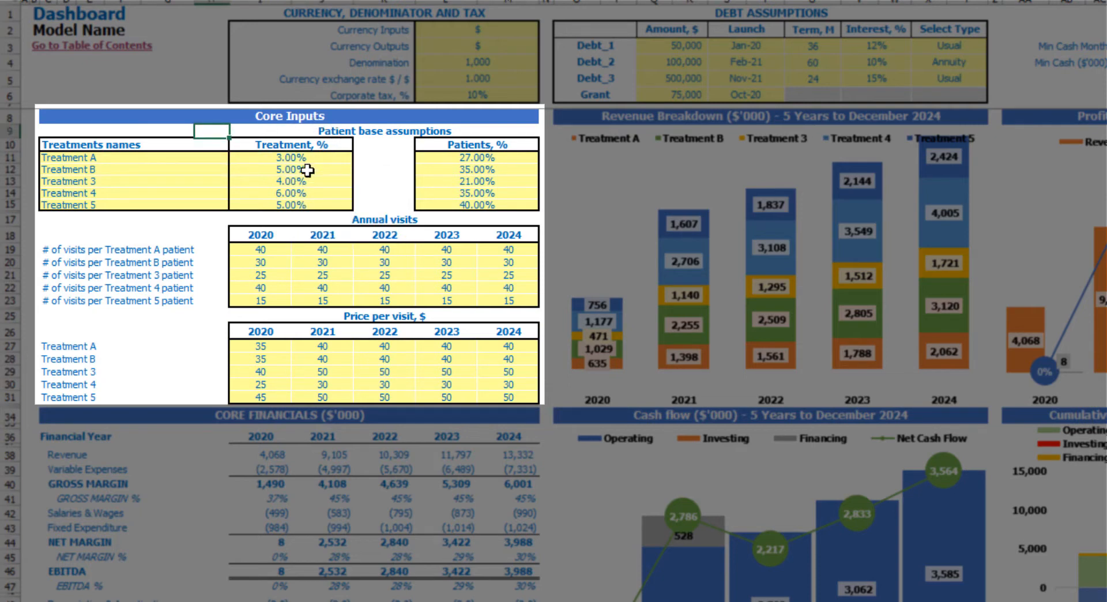
pyautogui.click(468, 157)
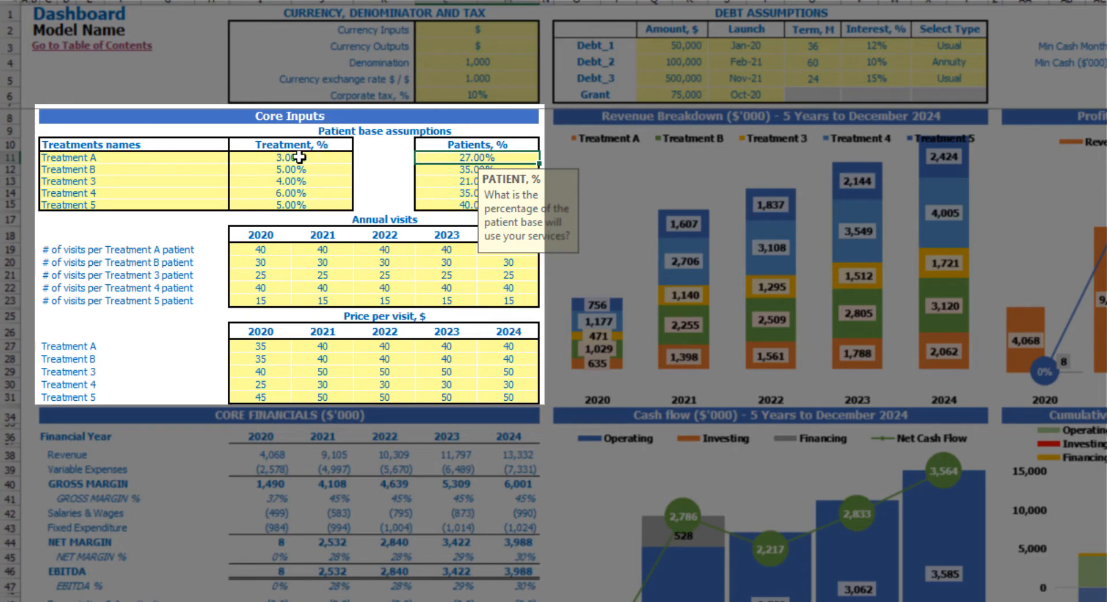
pyautogui.click(372, 146)
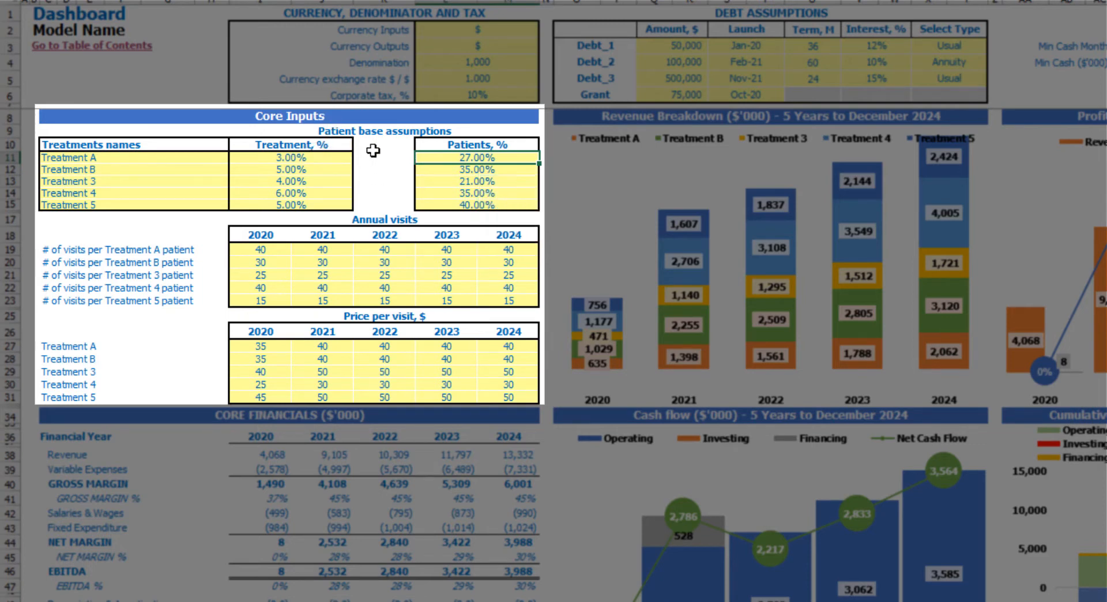
pyautogui.moveTo(260, 249); pyautogui.dragTo(486, 300)
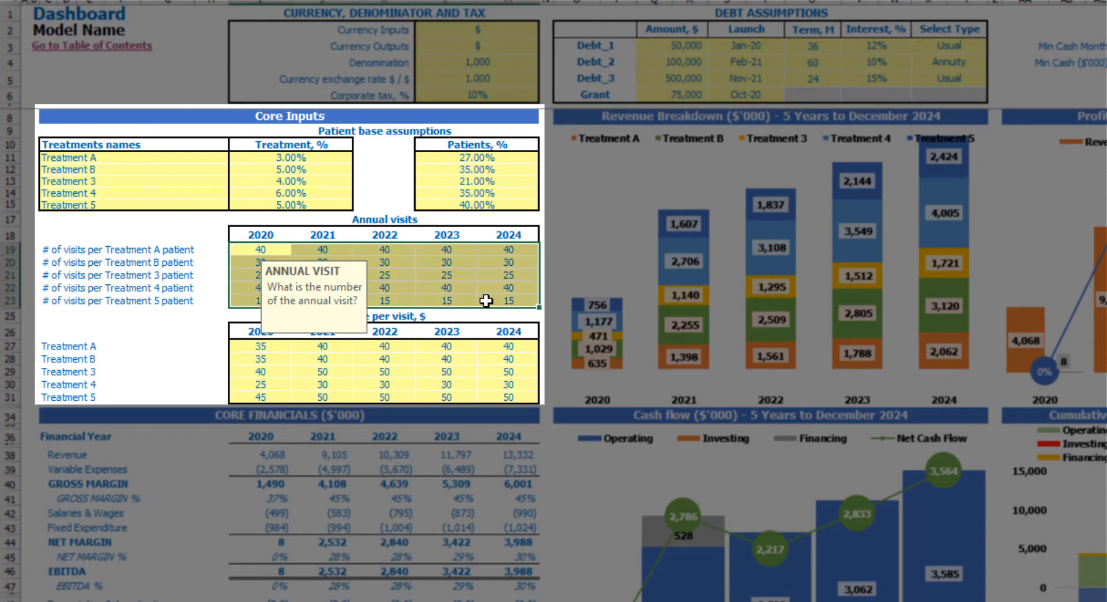
pyautogui.click(187, 222)
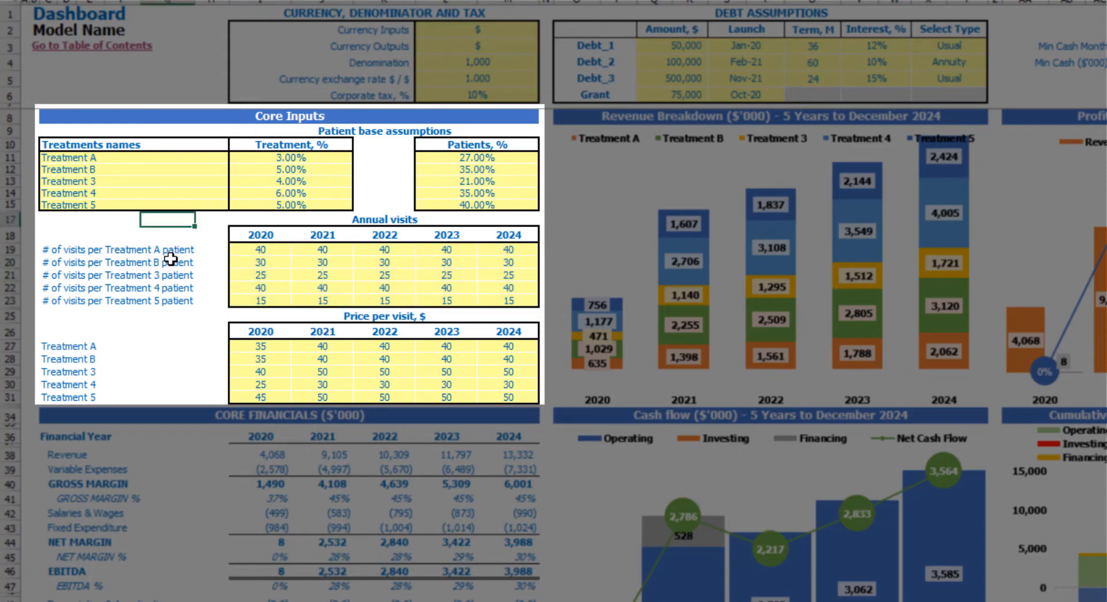
pyautogui.click(357, 221)
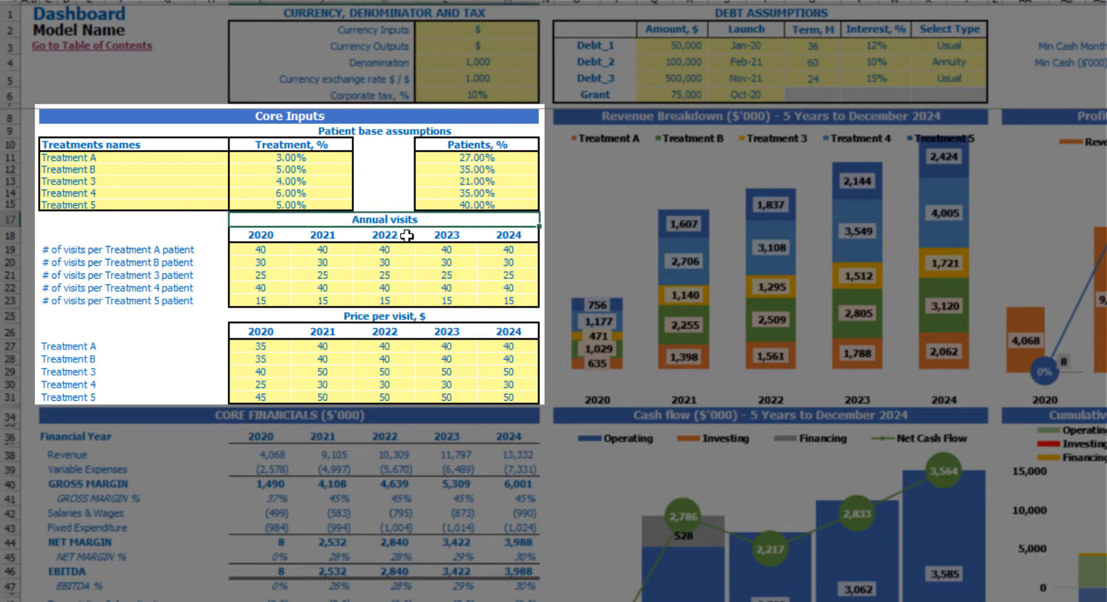
# - Set the annual visits per Treatment A patient to 100, 120, 130, 140 and 150 for 2020 through 2024
pyautogui.click(274, 252)
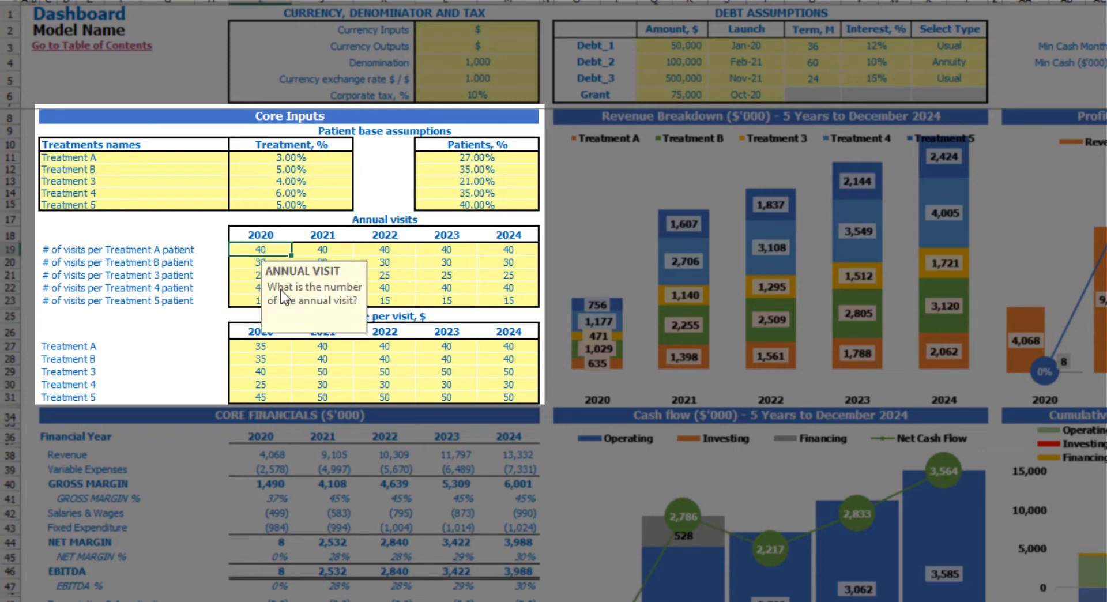
pyautogui.write('100')
pyautogui.press('Return')
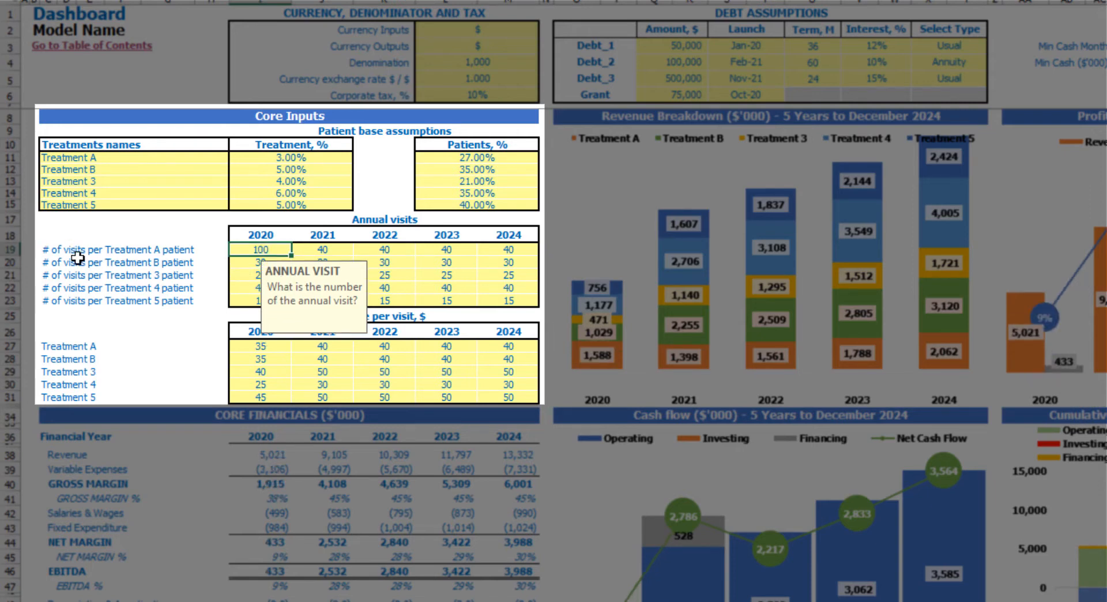
pyautogui.press('Right')
pyautogui.press('Right')
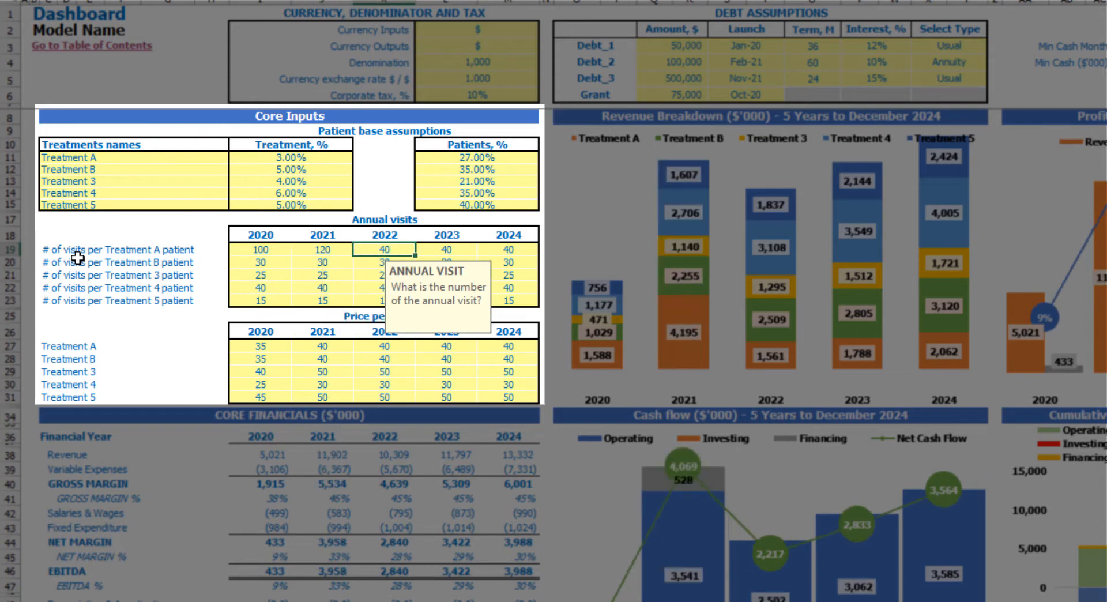
pyautogui.write('130')
pyautogui.press('Right')
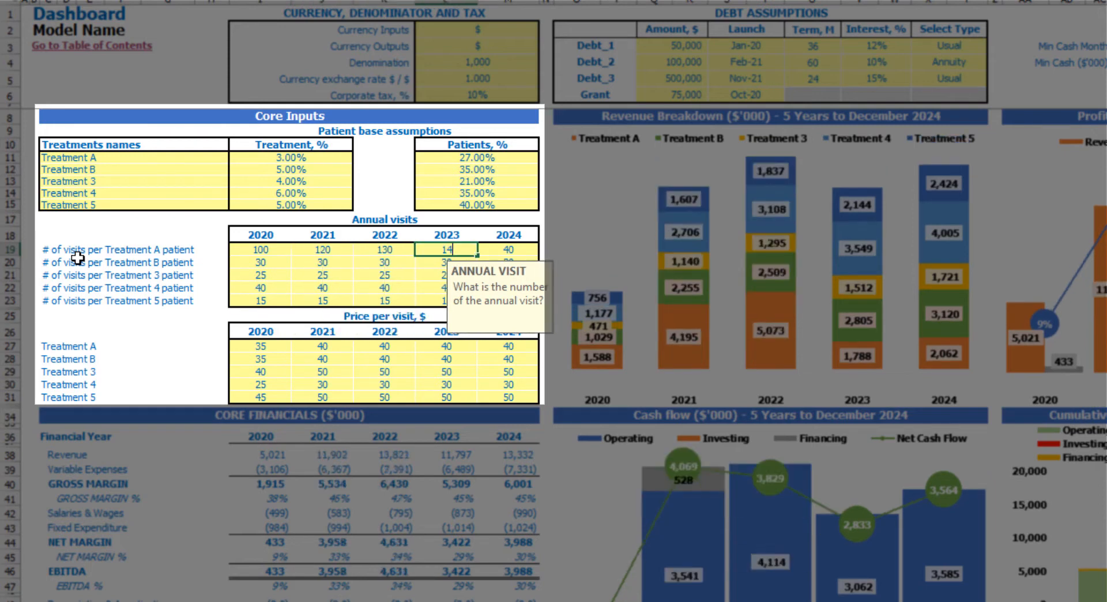
pyautogui.press('Right')
pyautogui.write('150')
pyautogui.press('Return')
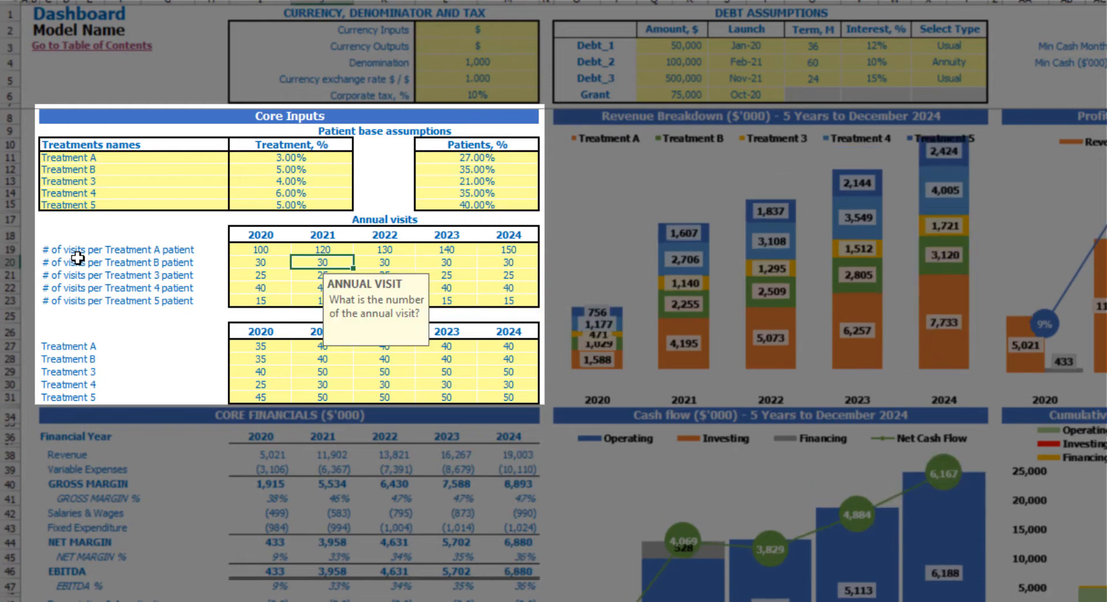
# - Review the Annual visits table, the Price per visit table with its treatment labels, and Treatment A's Patients % input
pyautogui.moveTo(251, 251); pyautogui.dragTo(487, 299)
pyautogui.click(201, 216)
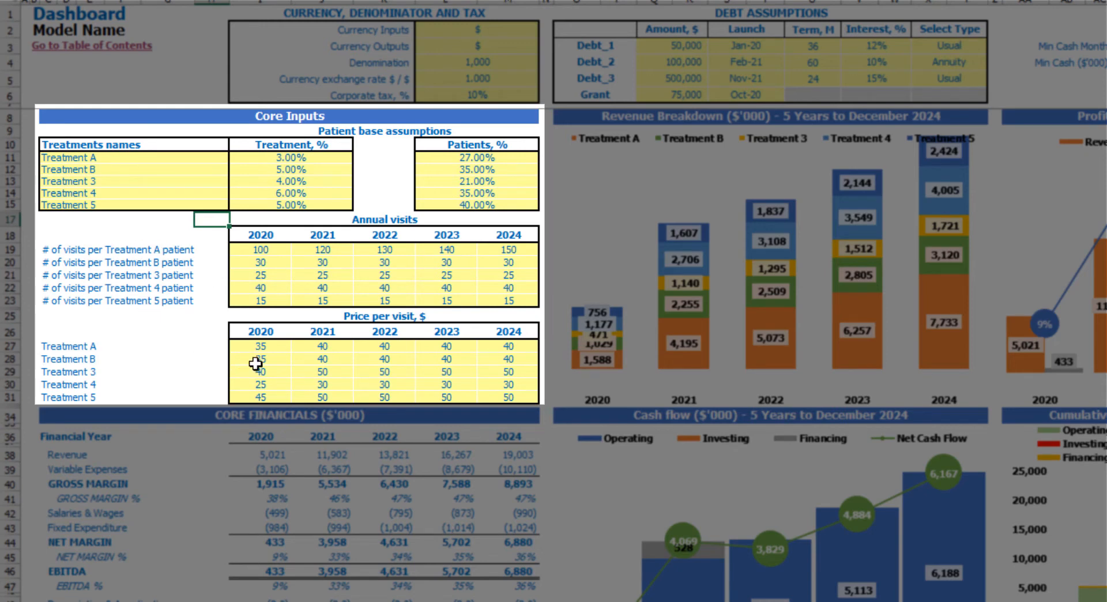
pyautogui.click(264, 344)
pyautogui.moveTo(264, 344); pyautogui.dragTo(510, 395)
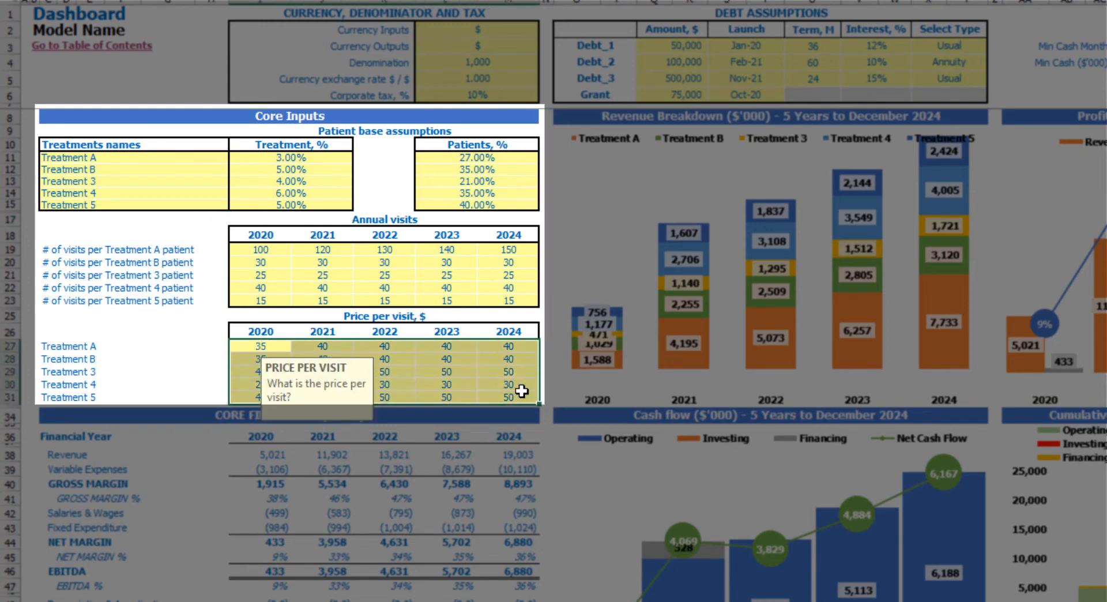
pyautogui.click(277, 345)
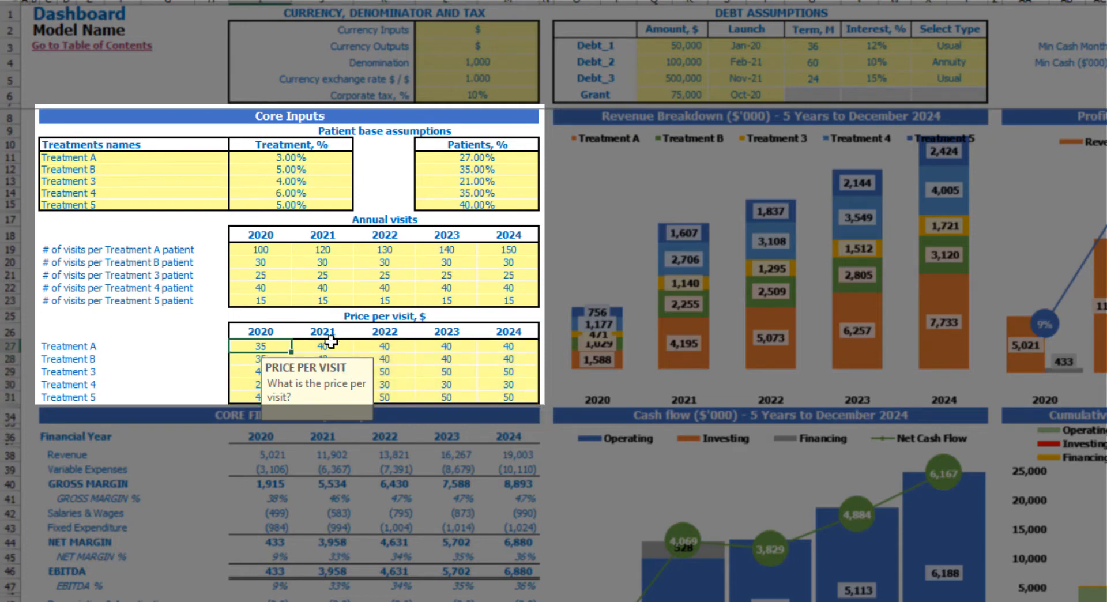
pyautogui.moveTo(49, 347); pyautogui.dragTo(45, 396)
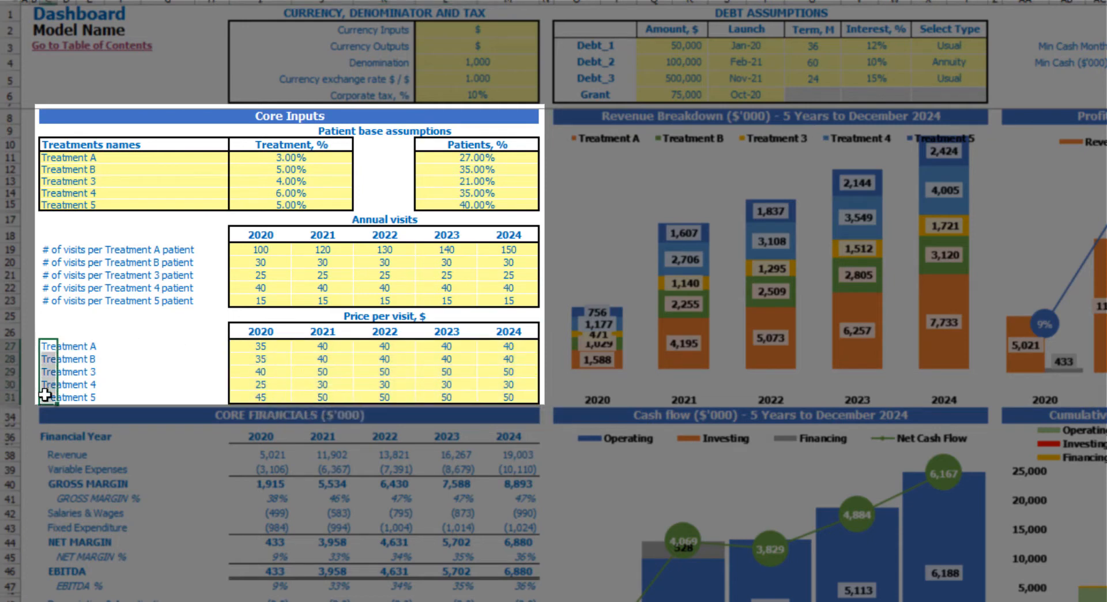
pyautogui.moveTo(255, 344); pyautogui.dragTo(507, 401)
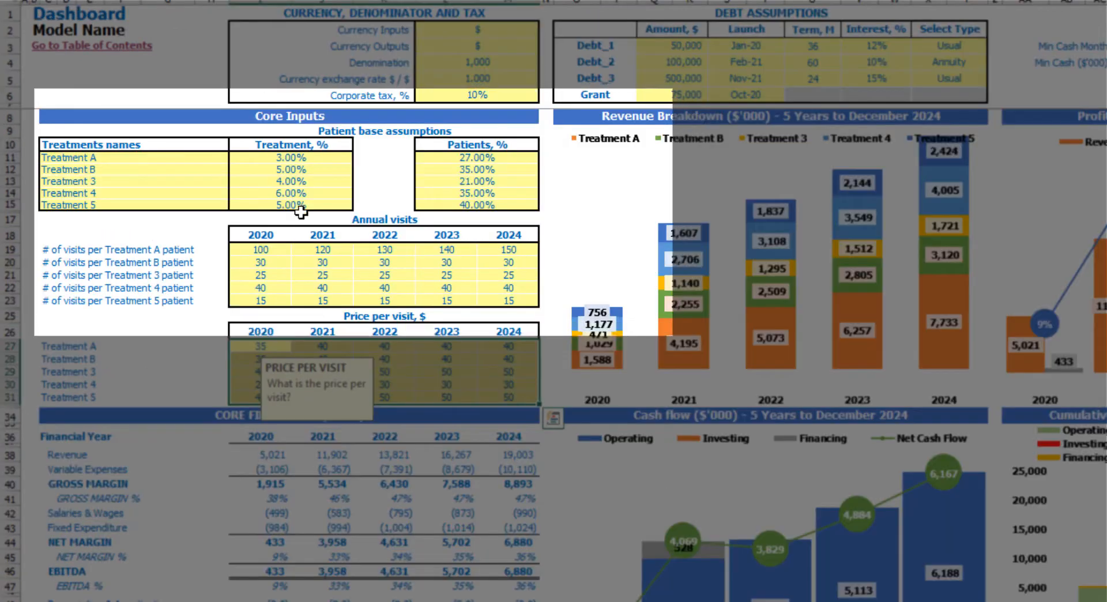
pyautogui.click(447, 157)
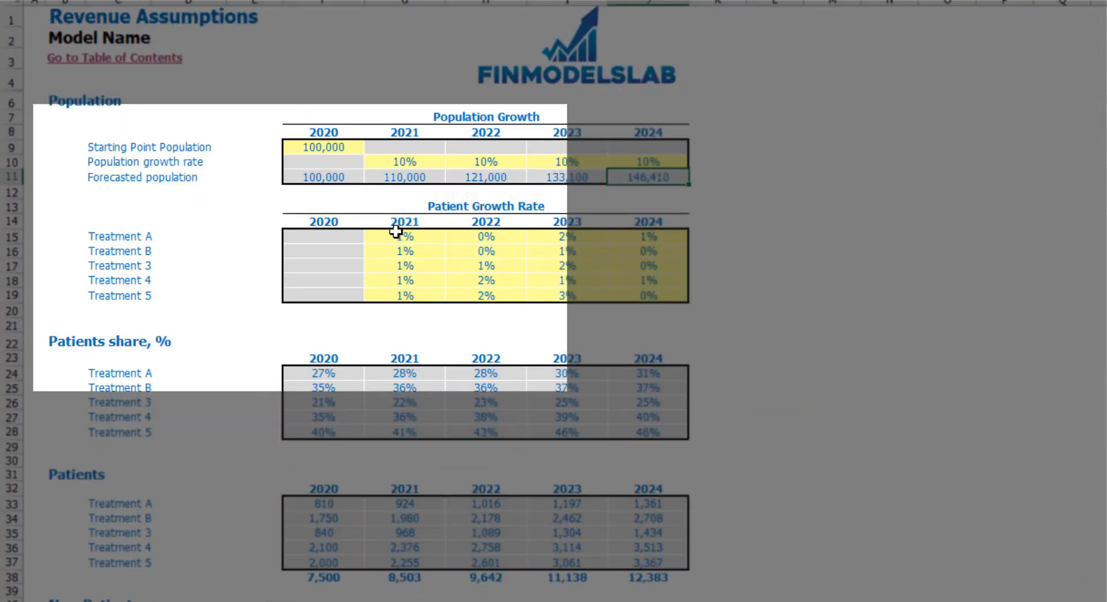
# - Check Treatment A's patient growth rate inputs for 2021 through 2024 on the Revenue Assumptions sheet
pyautogui.click(404, 237)
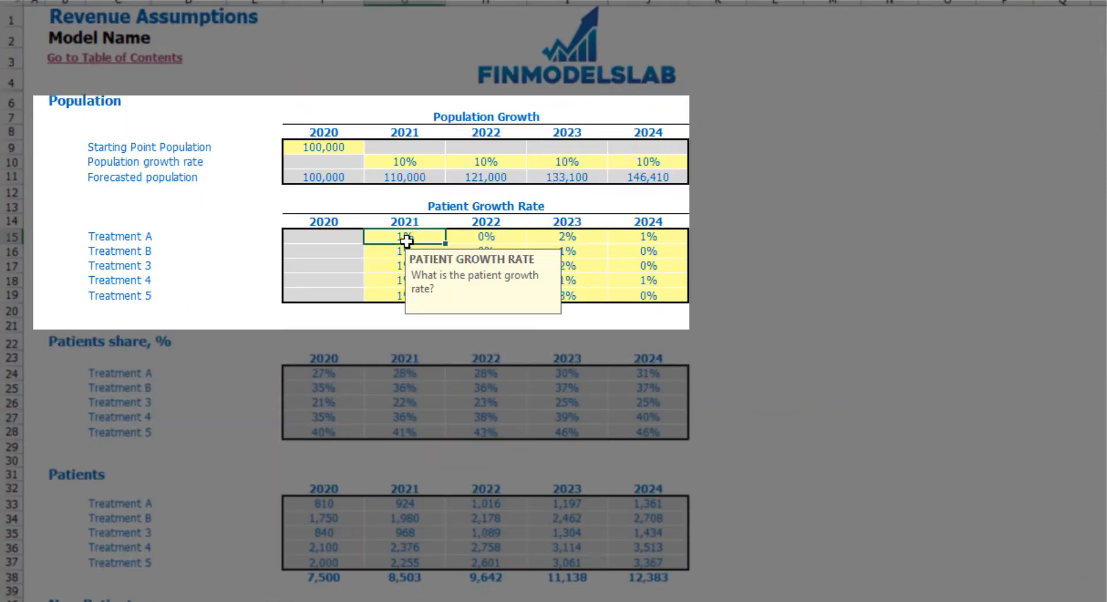
pyautogui.click(502, 236)
pyautogui.click(566, 237)
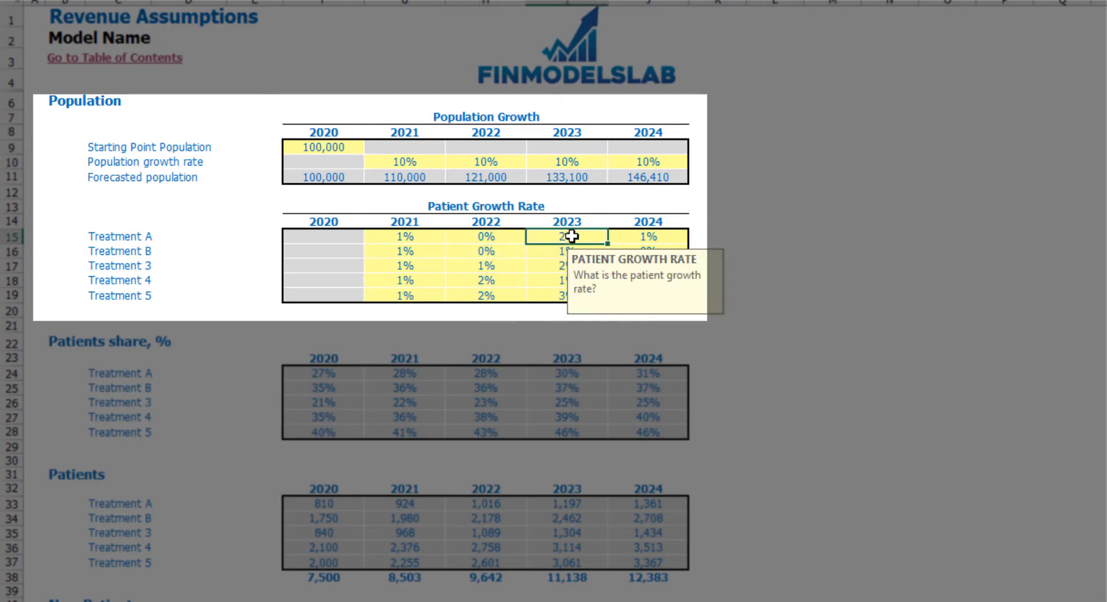
pyautogui.click(656, 241)
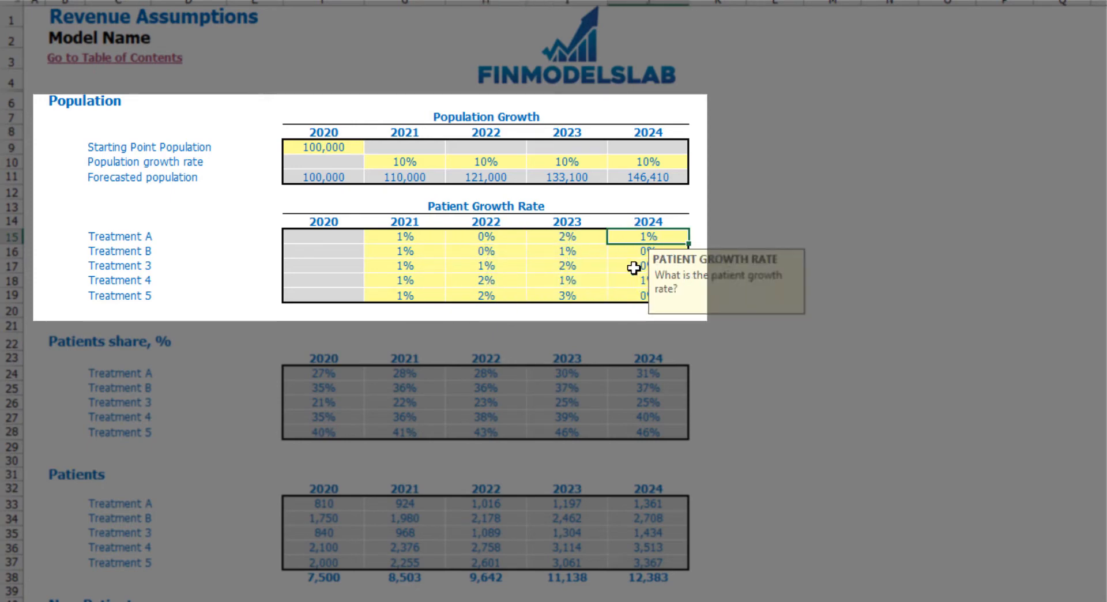
pyautogui.click(400, 232)
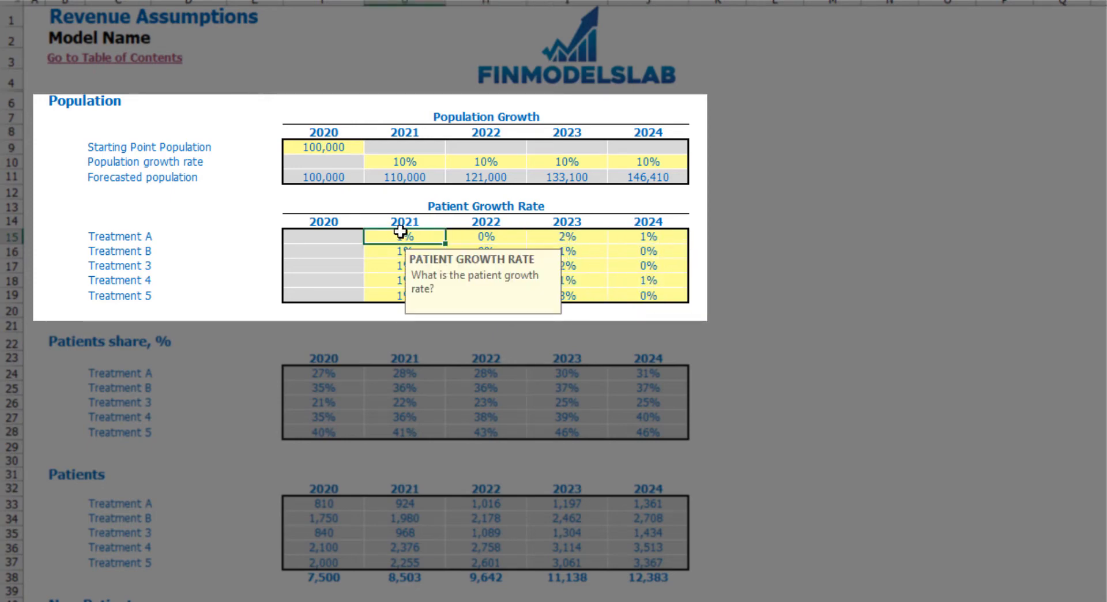
# - Set Treatment A's 2021 patient growth rate to 5%
pyautogui.press('Delete')
pyautogui.write('5')
pyautogui.press('Return')
pyautogui.click(836, 220)
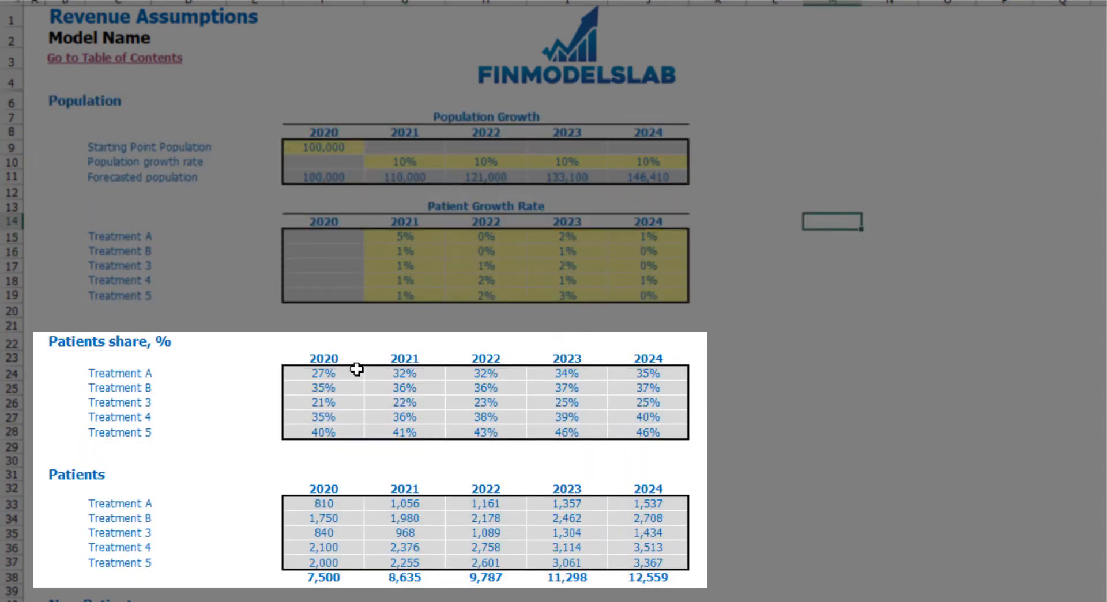
# - Examine Treatment A's patients share and its formula for 2020 through 2024 against its patient growth rate
pyautogui.click(337, 370)
pyautogui.click(391, 375)
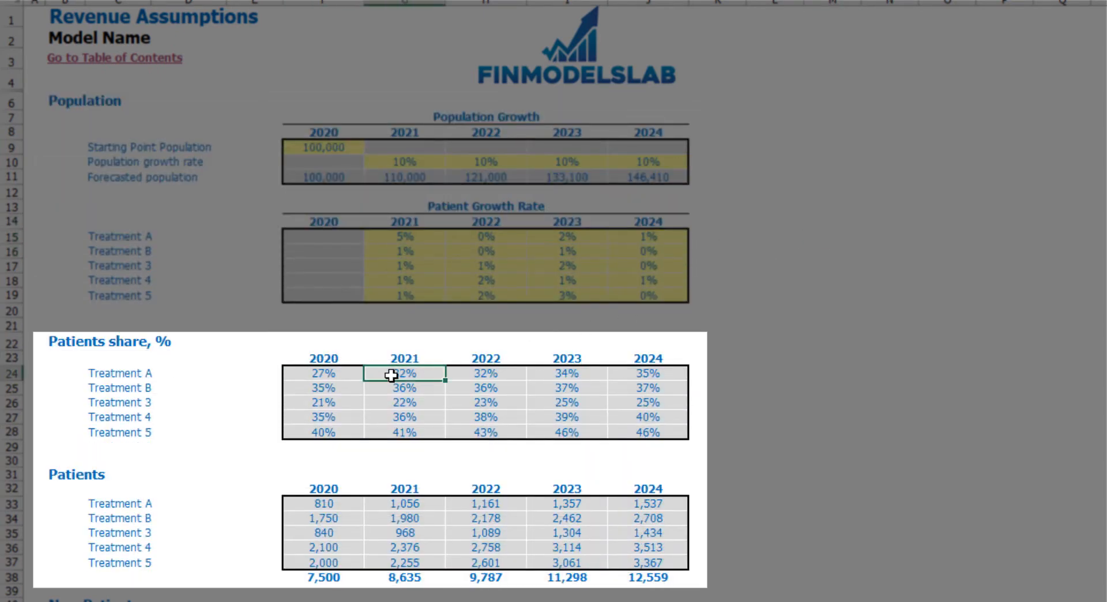
pyautogui.press('F2')
pyautogui.press('Escape')
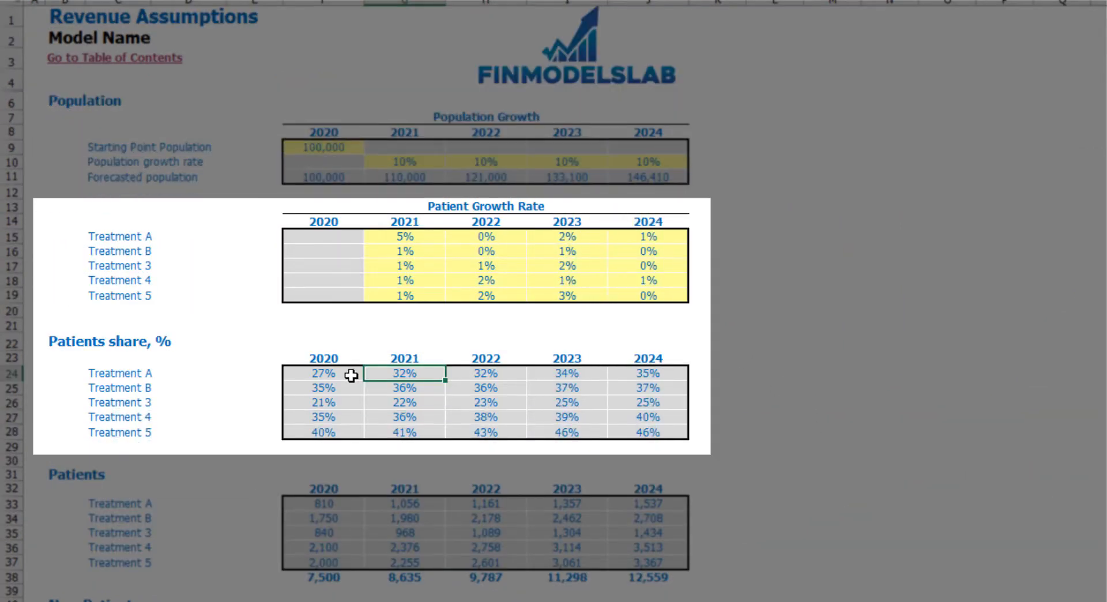
pyautogui.click(352, 373)
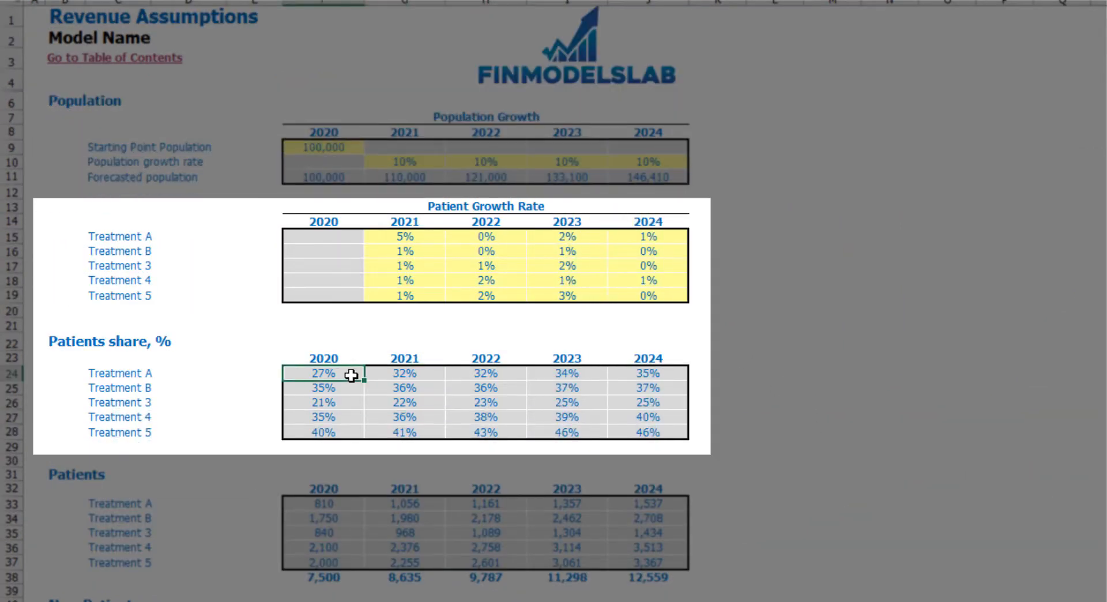
pyautogui.click(414, 232)
pyautogui.click(418, 374)
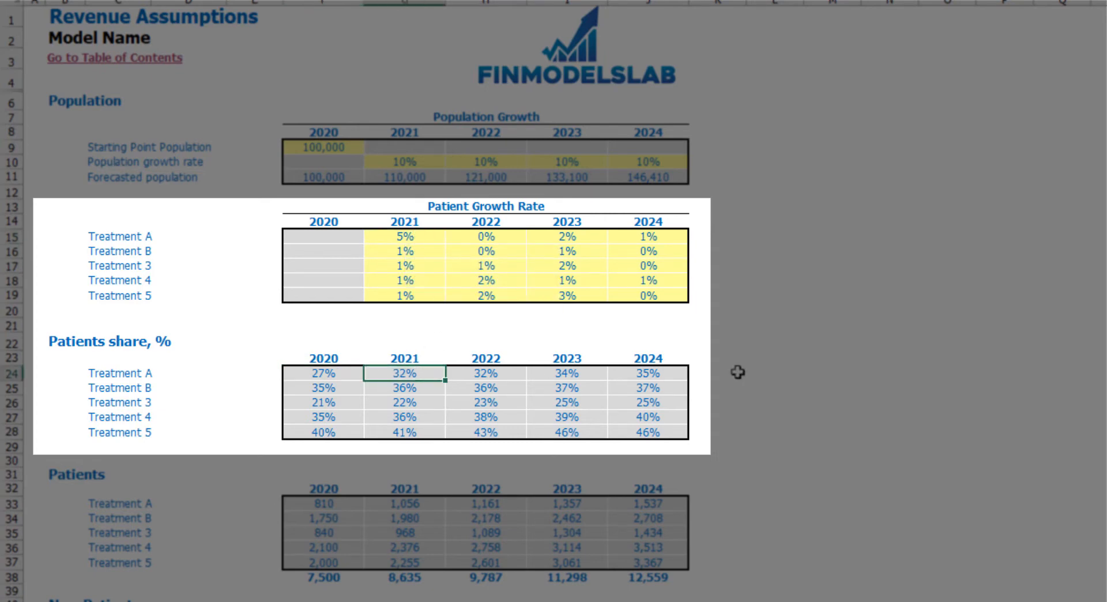
pyautogui.press('Right')
pyautogui.press('Right')
pyautogui.press('Right')
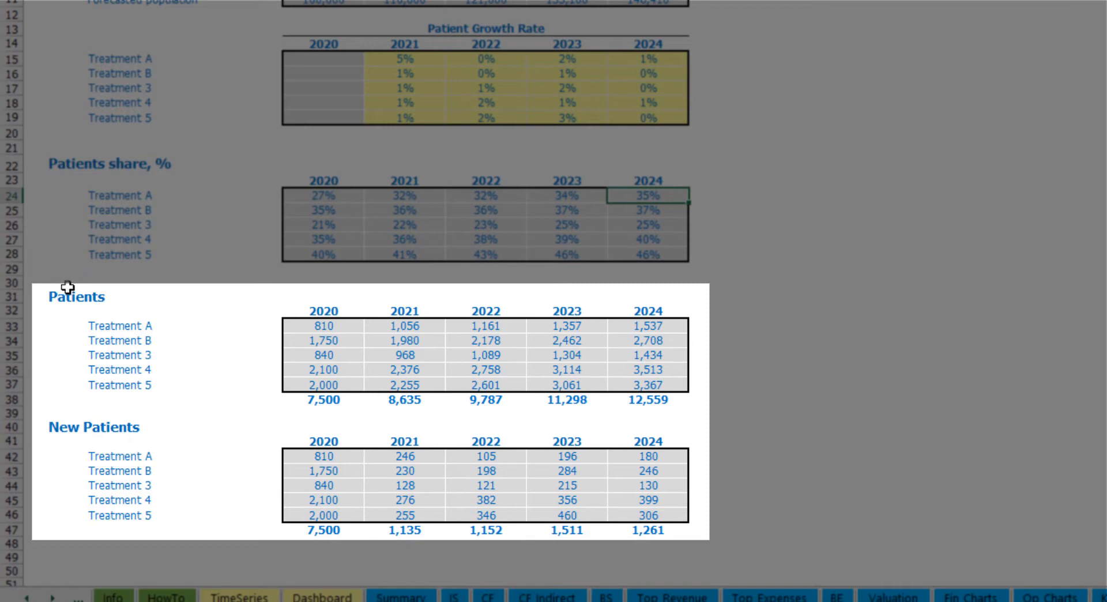
# - Review the Patients and New Patients tables and inspect the formula behind the 2020 total of patients
pyautogui.moveTo(54, 296); pyautogui.dragTo(647, 514)
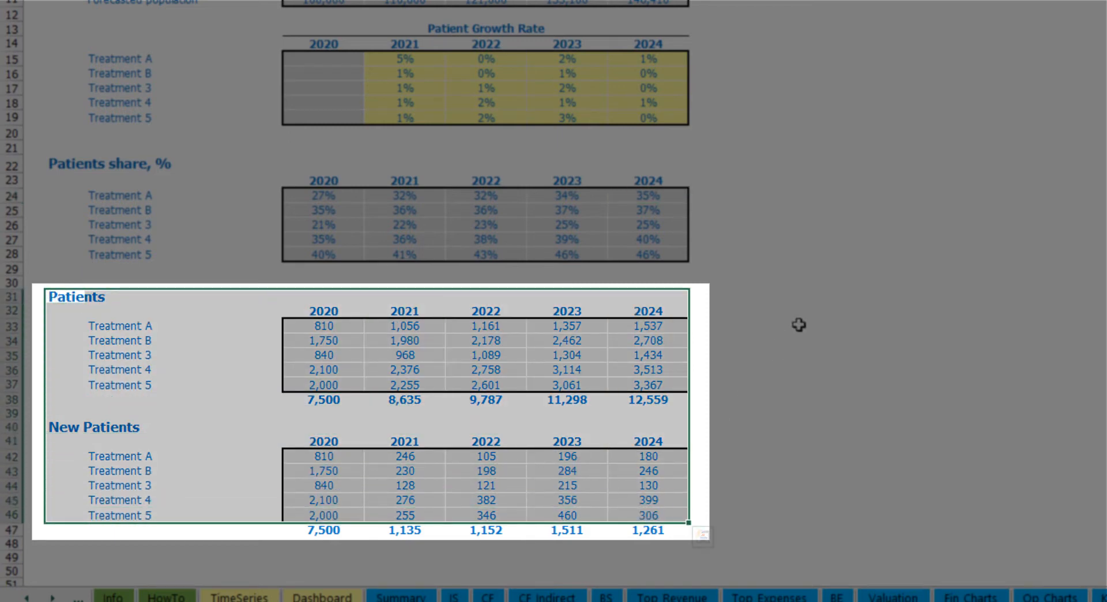
pyautogui.click(798, 325)
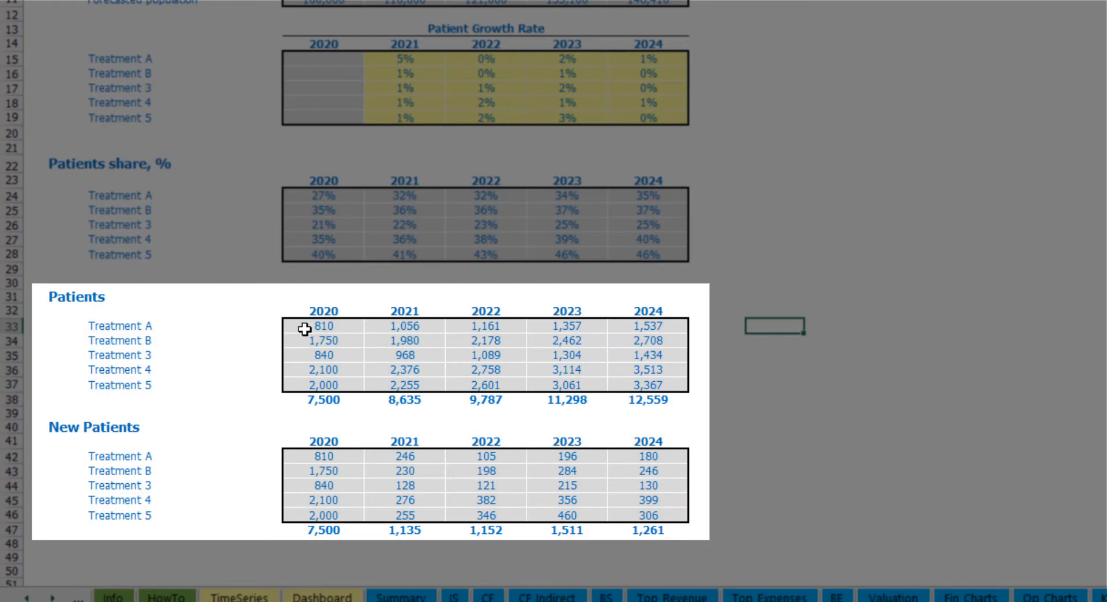
pyautogui.click(335, 402)
pyautogui.doubleClick(335, 402)
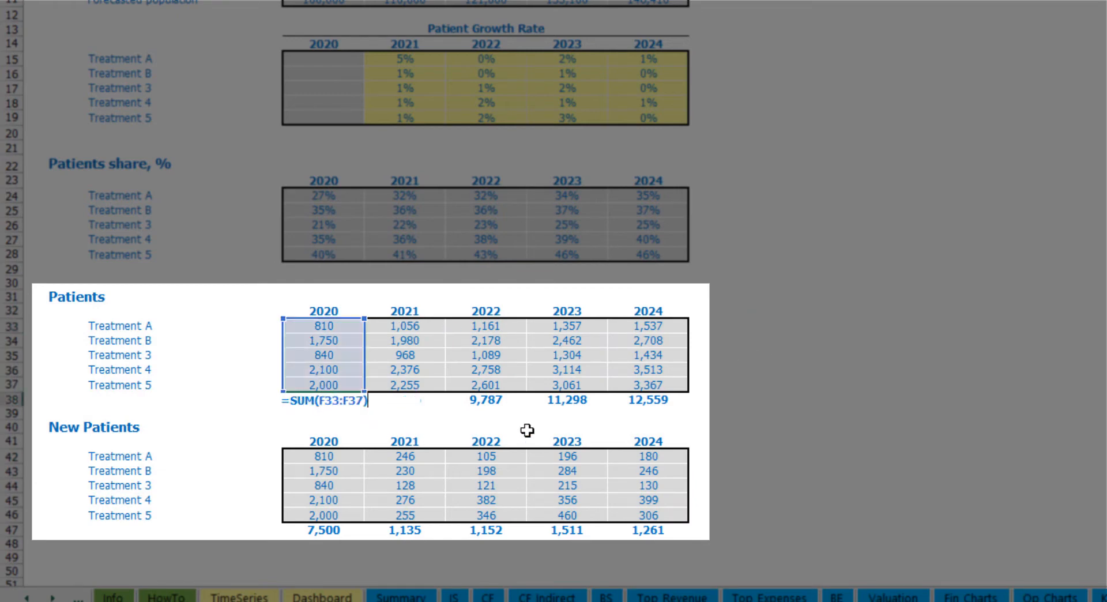
pyautogui.press('Escape')
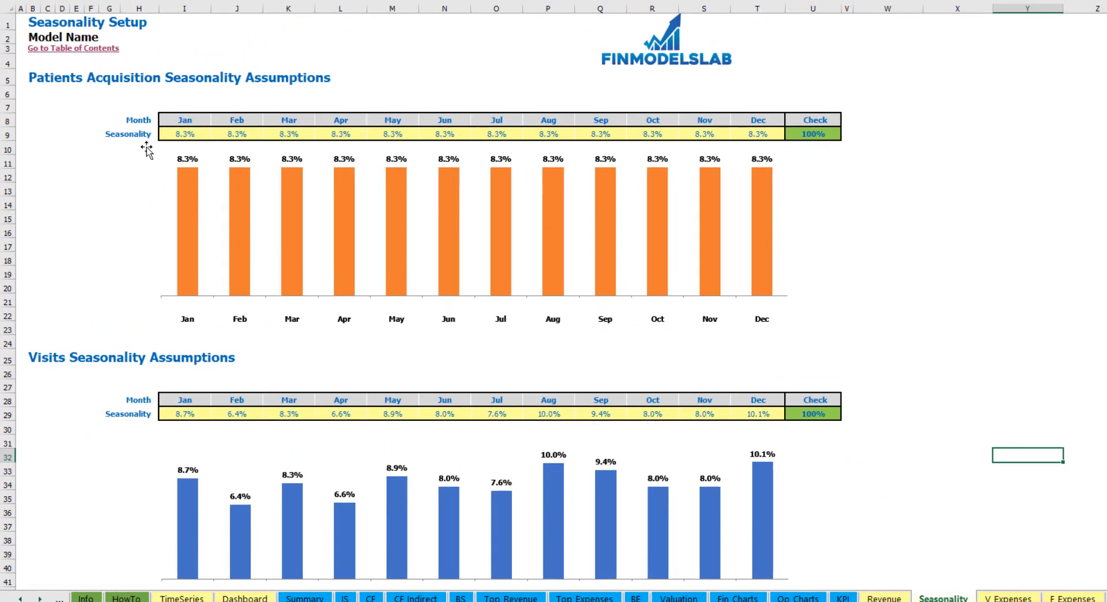
# - Check the monthly patient acquisition percentages on the Seasonality sheet and the Core Financials table on the Dashboard
pyautogui.moveTo(185, 131); pyautogui.dragTo(750, 134)
pyautogui.click(980, 152)
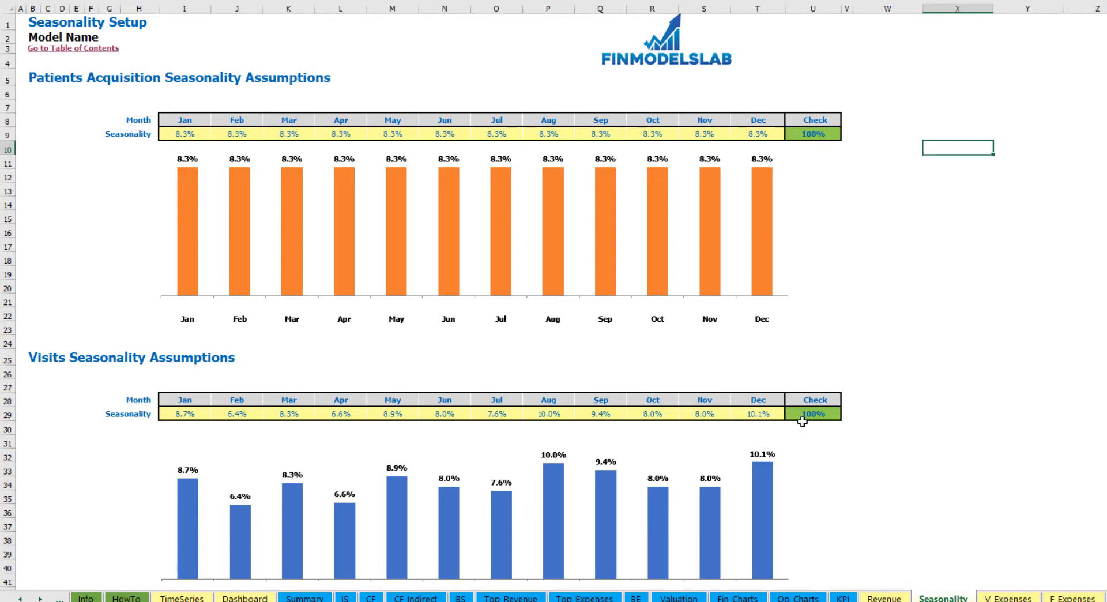
pyautogui.click(245, 598)
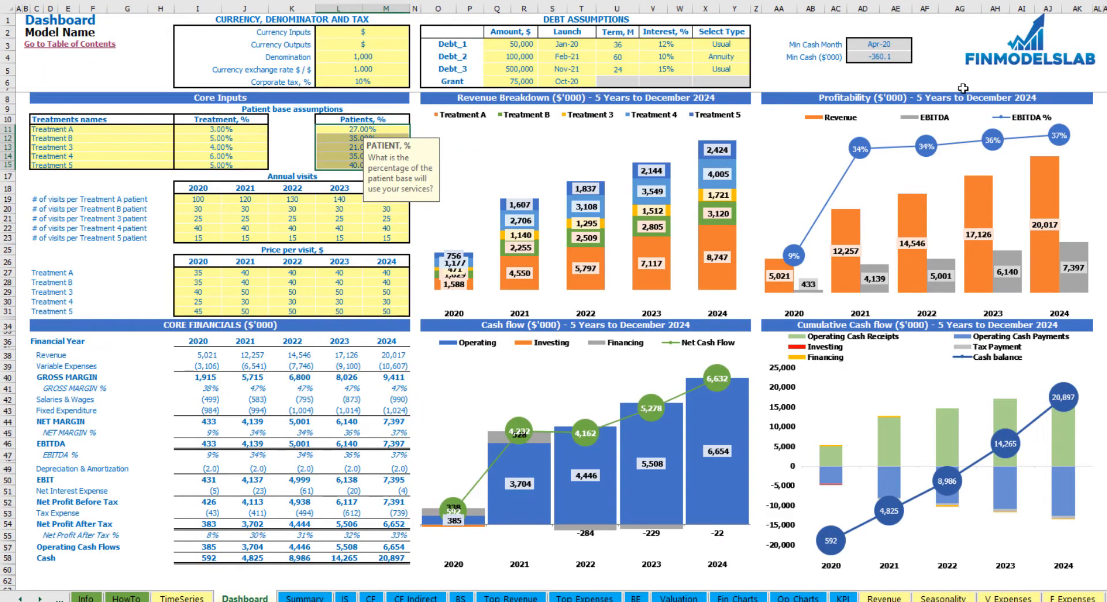
pyautogui.click(1100, 99)
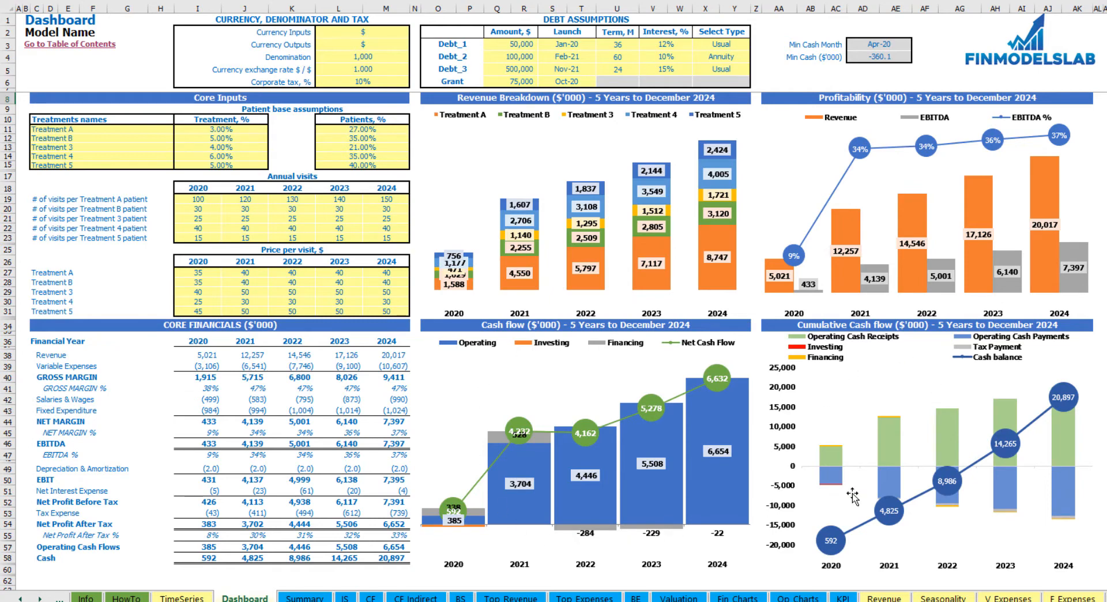
pyautogui.moveTo(35, 339); pyautogui.dragTo(409, 562)
pyautogui.click(69, 355)
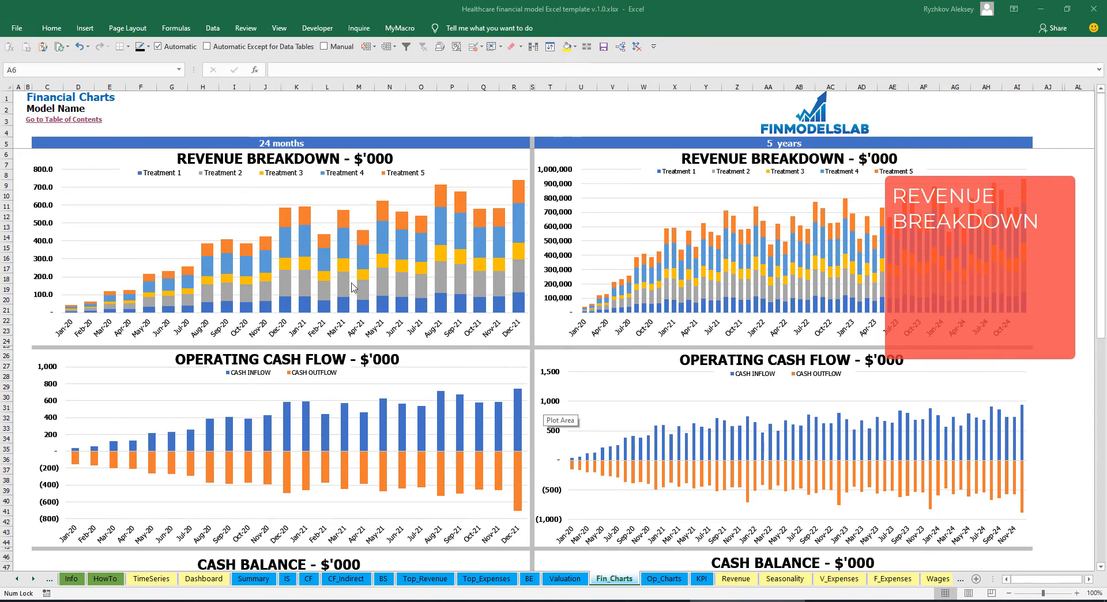
# - Review the revenue breakdown, operating cash flow, cash balance and EBITDA charts on the Financial Charts sheet
pyautogui.scroll(-7, 353, 288)
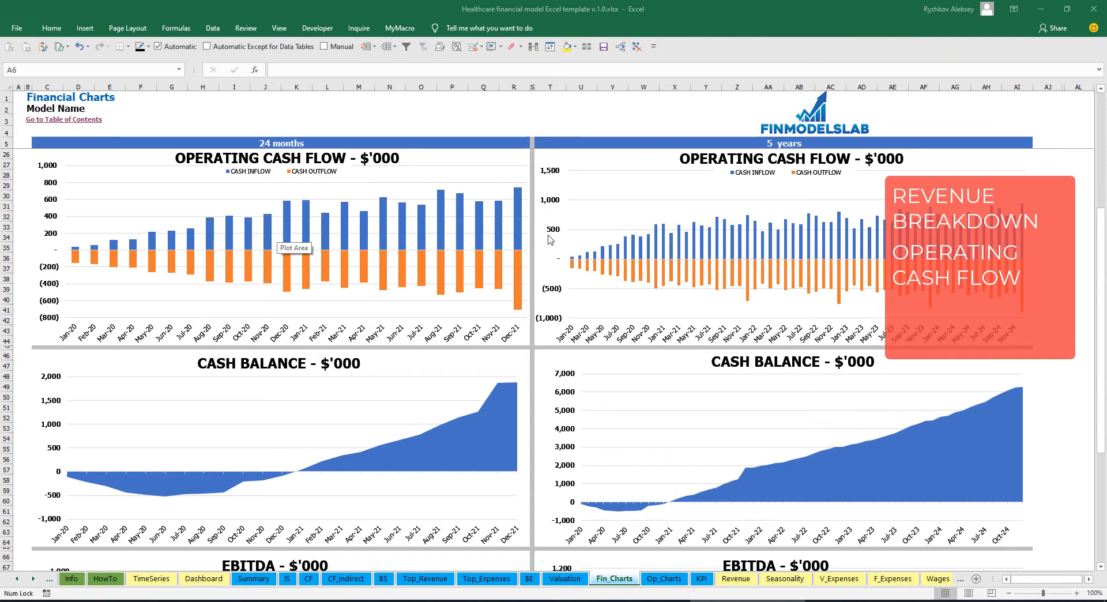
pyautogui.scroll(-7, 549, 239)
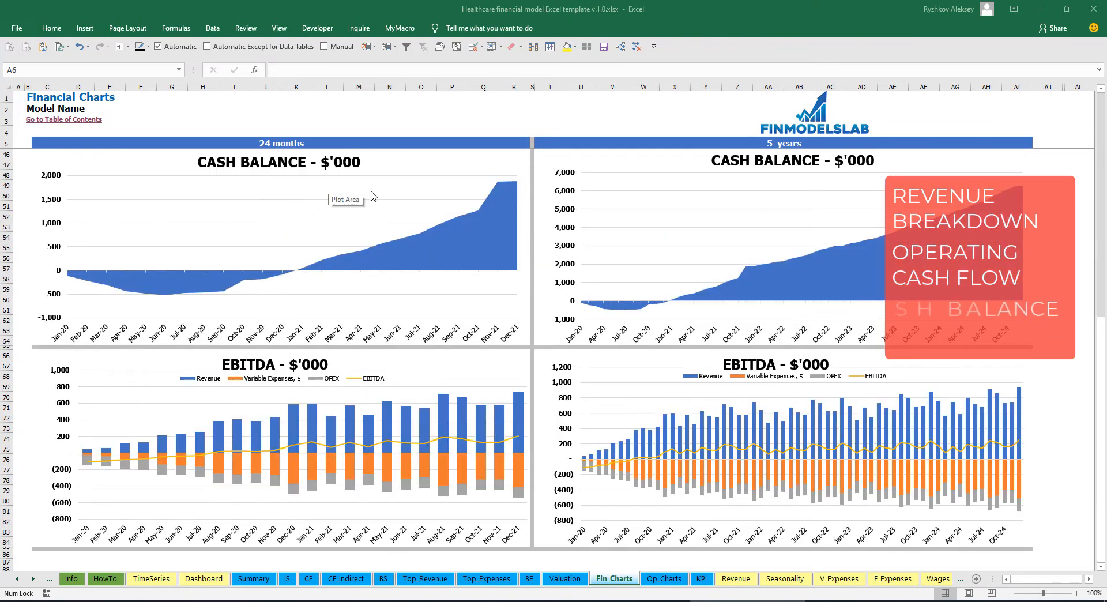
pyautogui.scroll(-7, 381, 220)
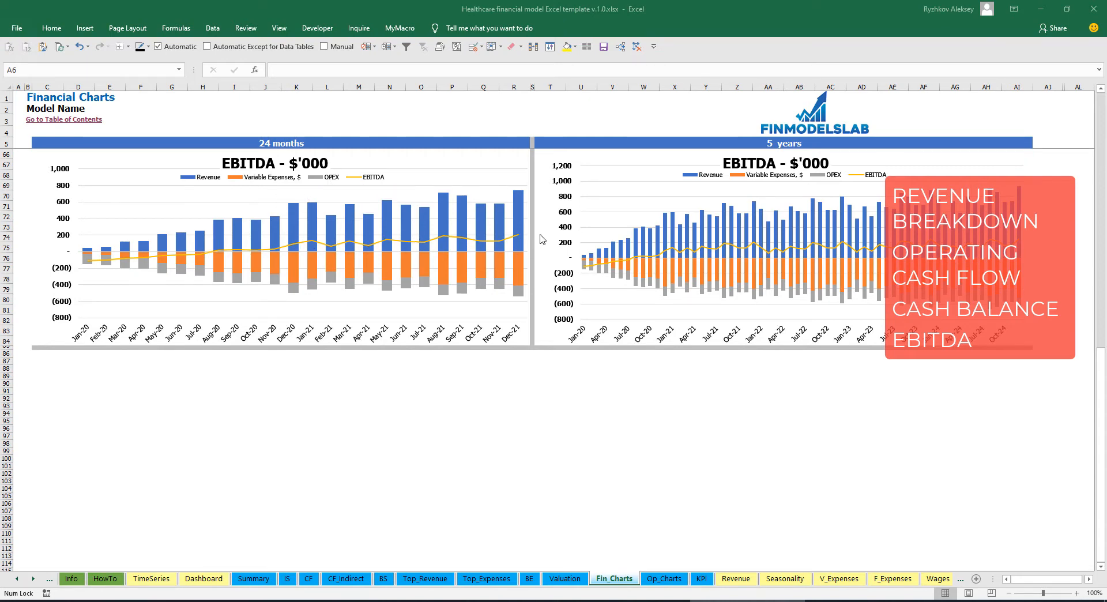
# - Review the clinic statistics, revenue by patient type, OPEX productivity and worker productivity charts on the Operational Charts sheet
pyautogui.click(670, 579)
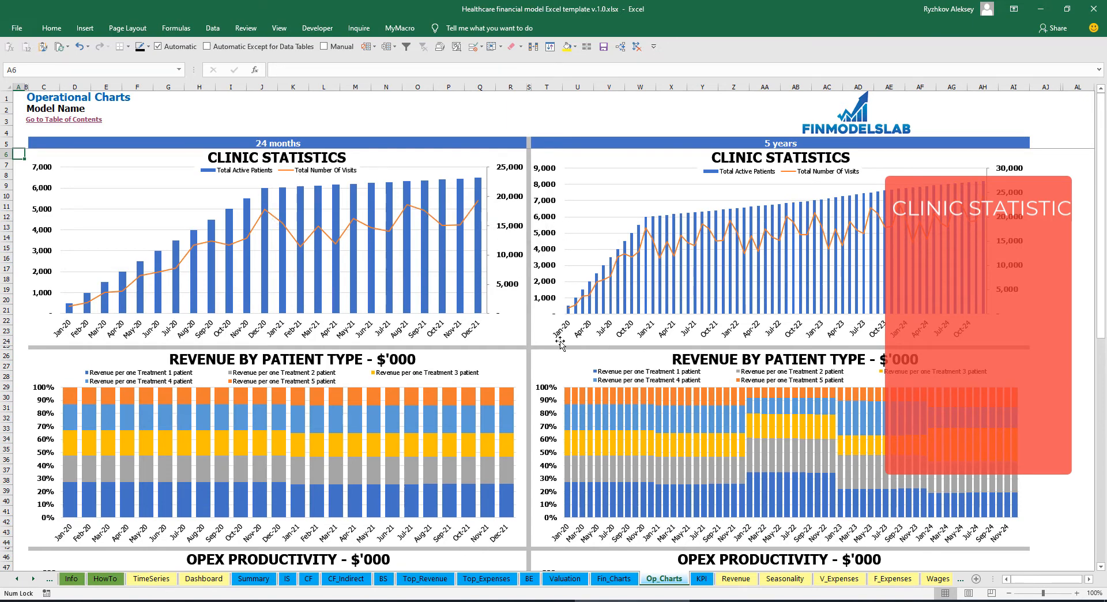
pyautogui.scroll(-7, 364, 317)
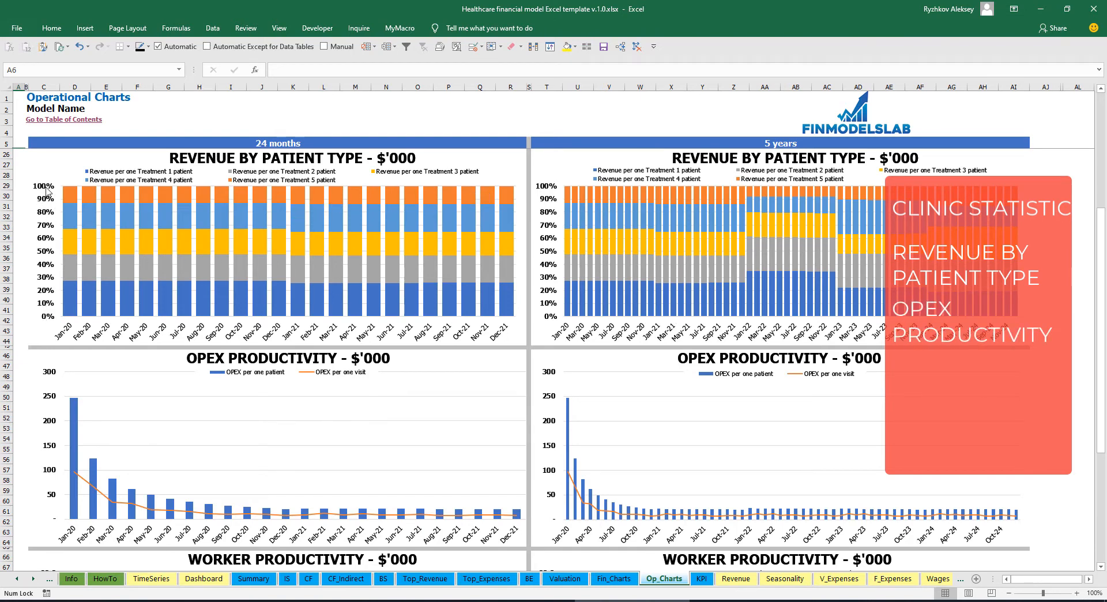
pyautogui.scroll(-7, 235, 353)
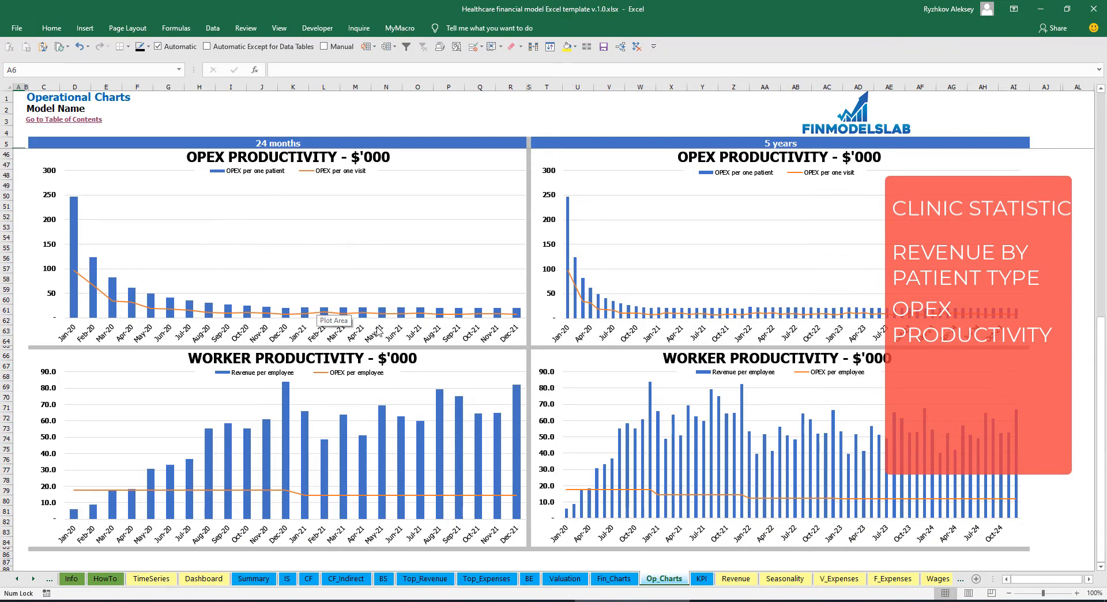
pyautogui.scroll(-7, 447, 321)
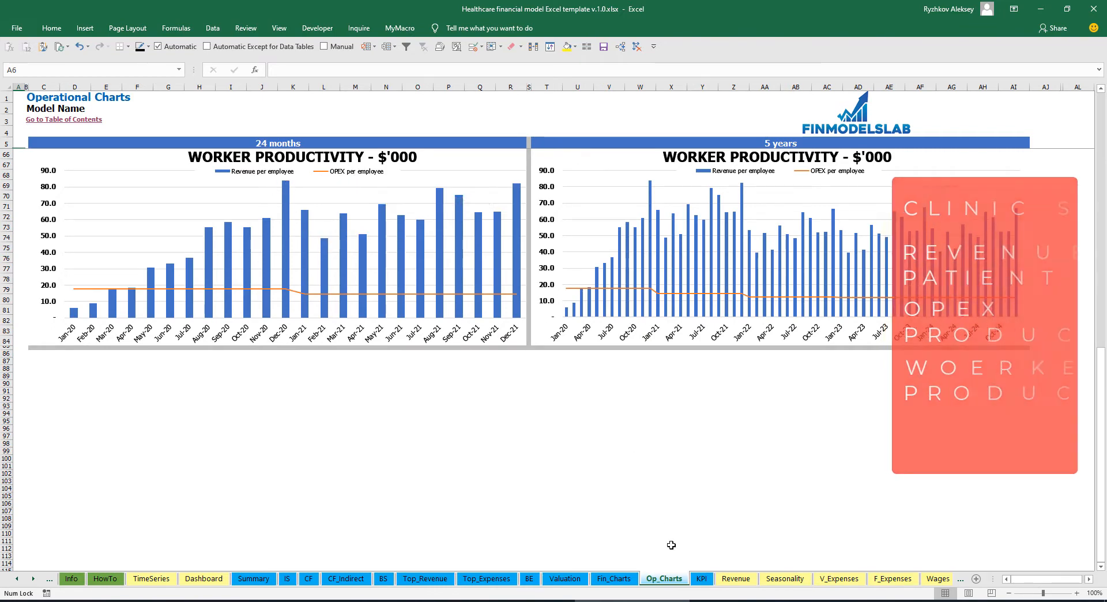
# - Set the industry gross margin benchmark to 70% on the KPI sheet
pyautogui.click(702, 579)
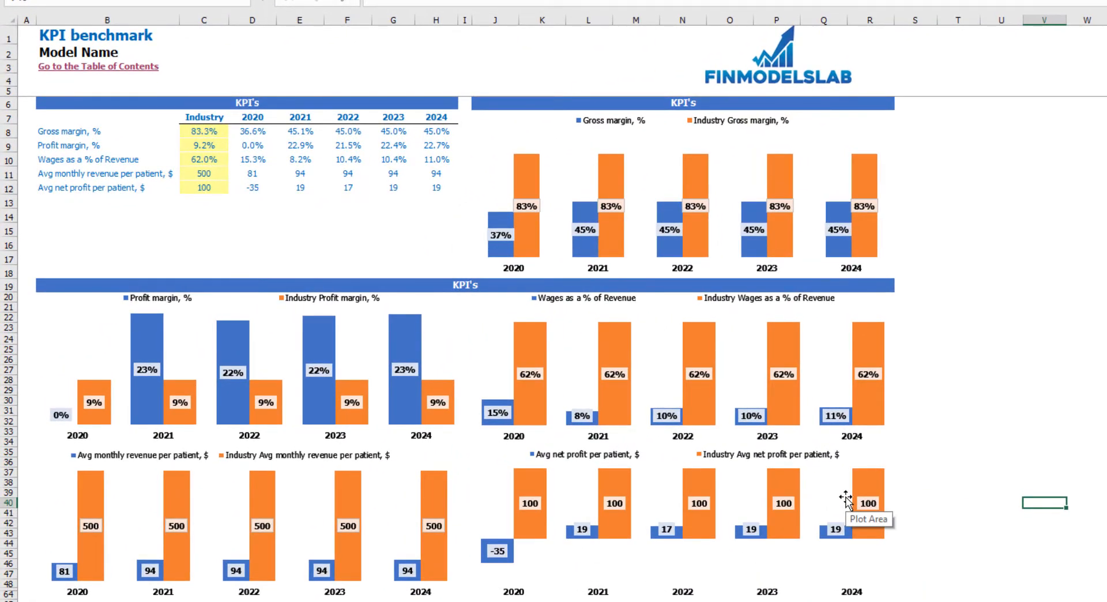
pyautogui.click(193, 134)
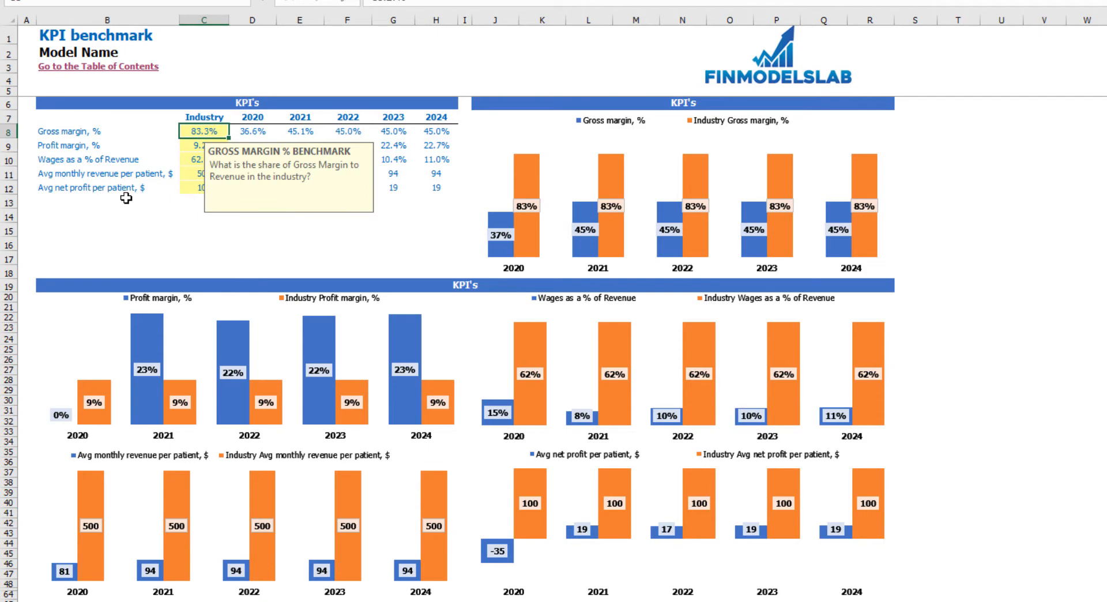
pyautogui.write('70')
pyautogui.press('Return')
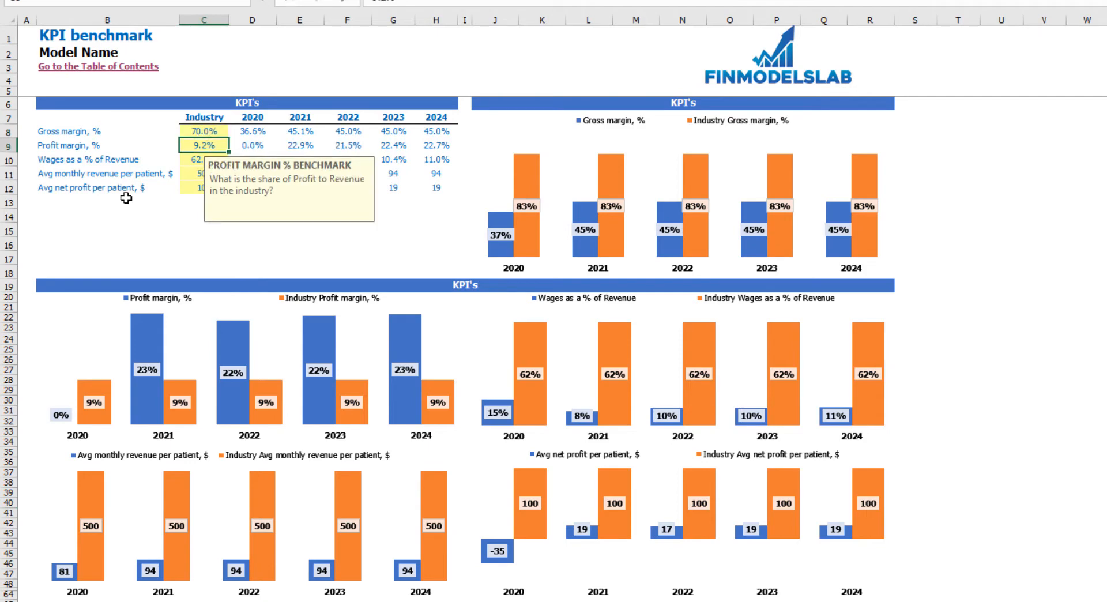
pyautogui.click(306, 228)
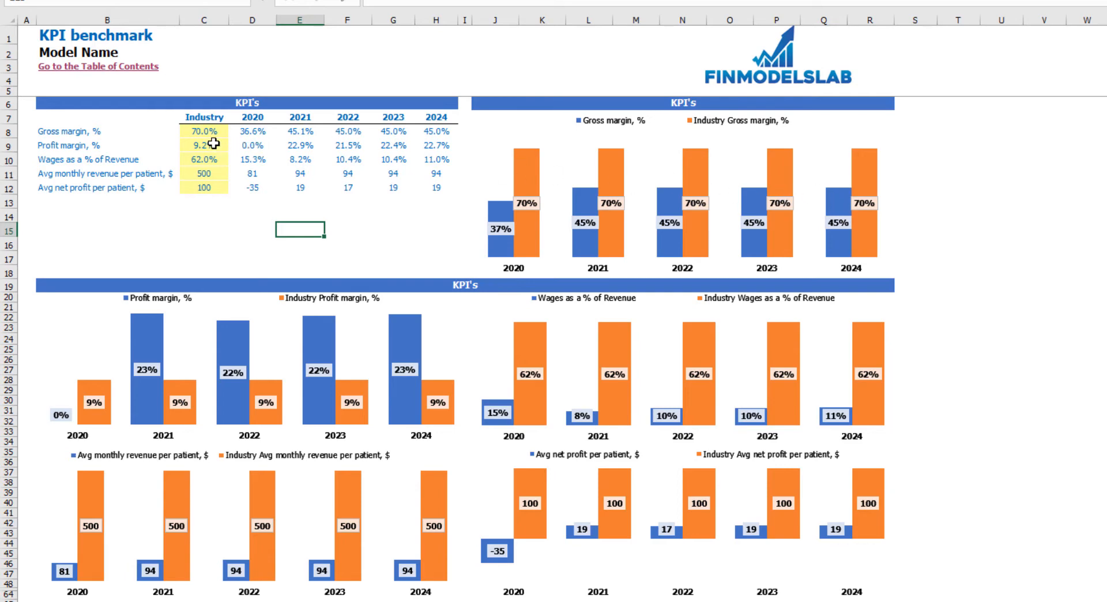
# - Set the industry profit margin benchmark to 15%
pyautogui.moveTo(218, 145); pyautogui.dragTo(208, 182)
pyautogui.click(168, 215)
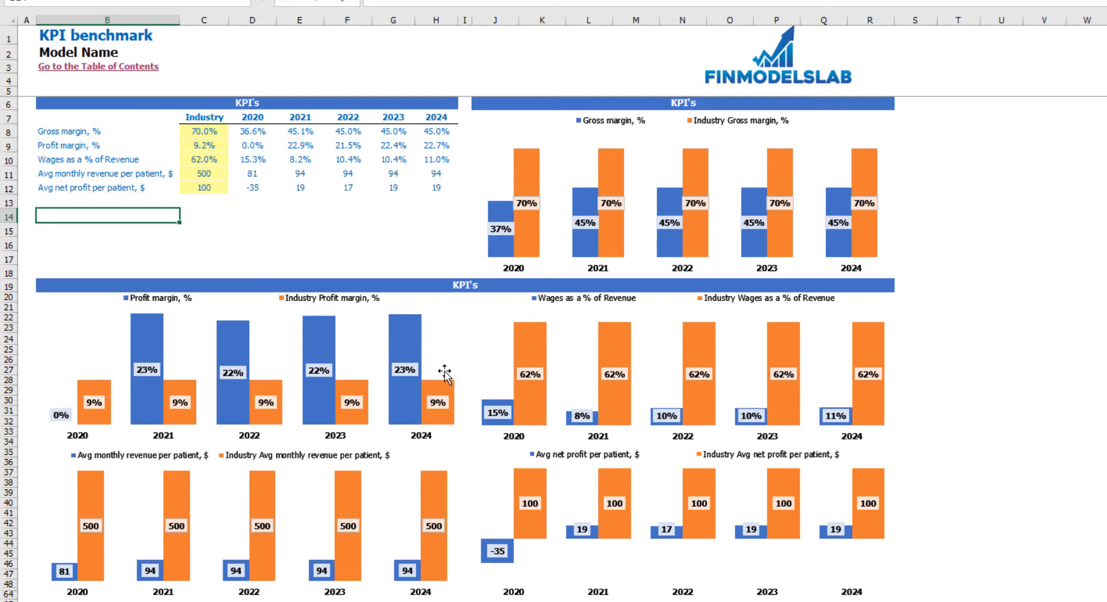
pyautogui.click(214, 146)
pyautogui.write('1')
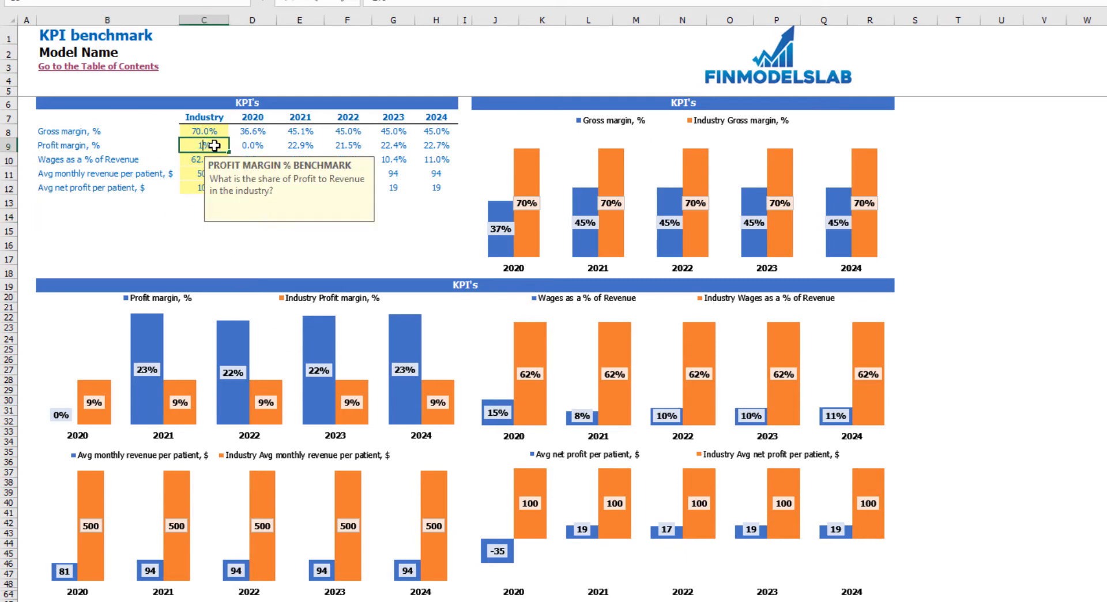
pyautogui.write('5')
pyautogui.press('Return')
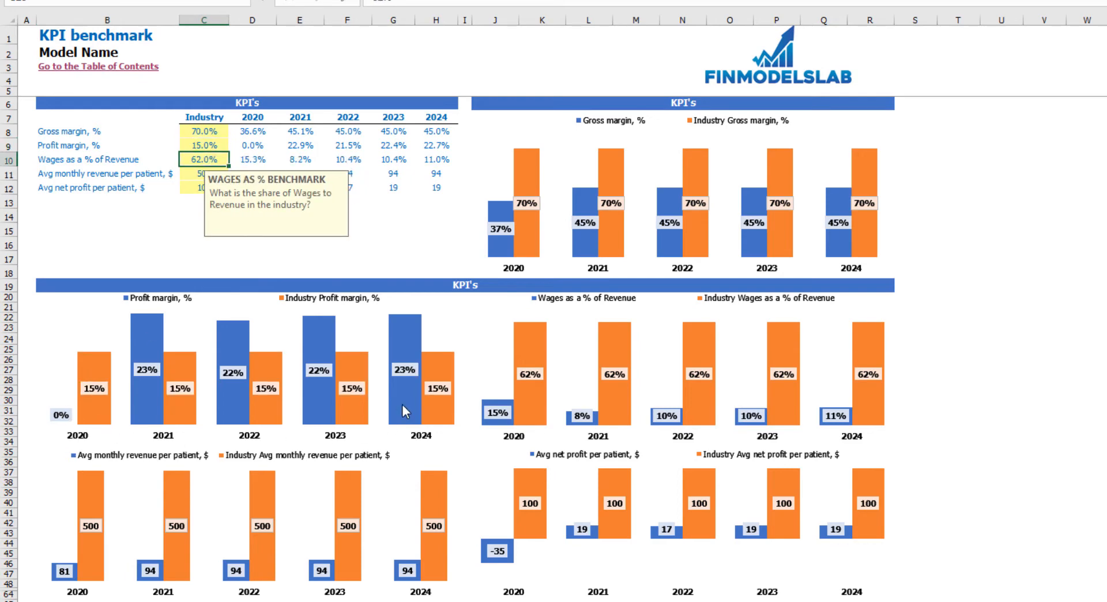
pyautogui.click(999, 253)
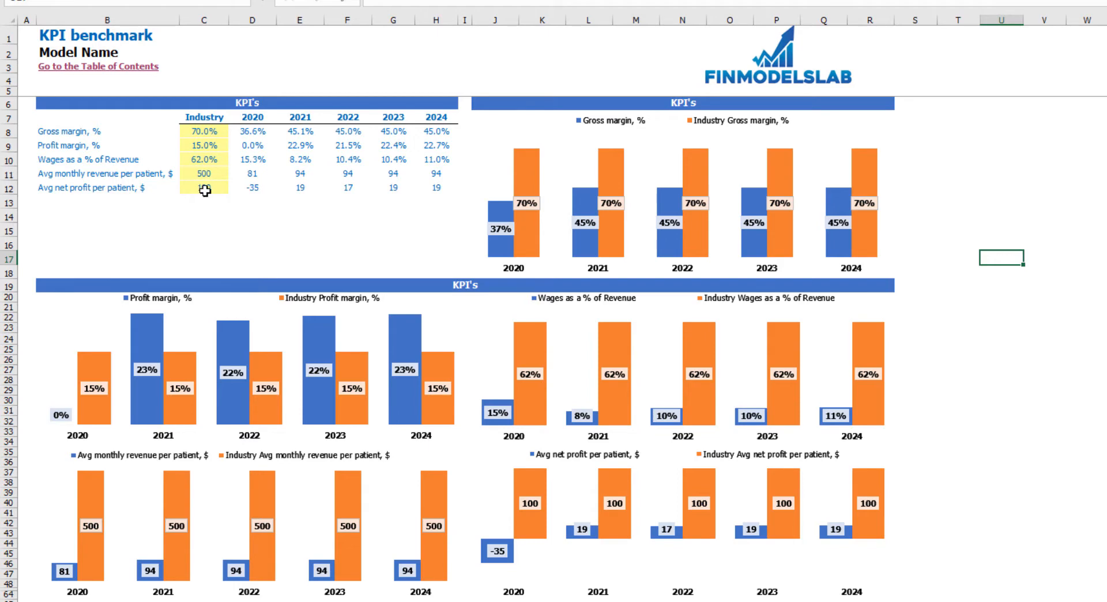
# - Review the model's own KPI values for 2020 through 2024 beside the industry benchmarks
pyautogui.moveTo(257, 134); pyautogui.dragTo(431, 180)
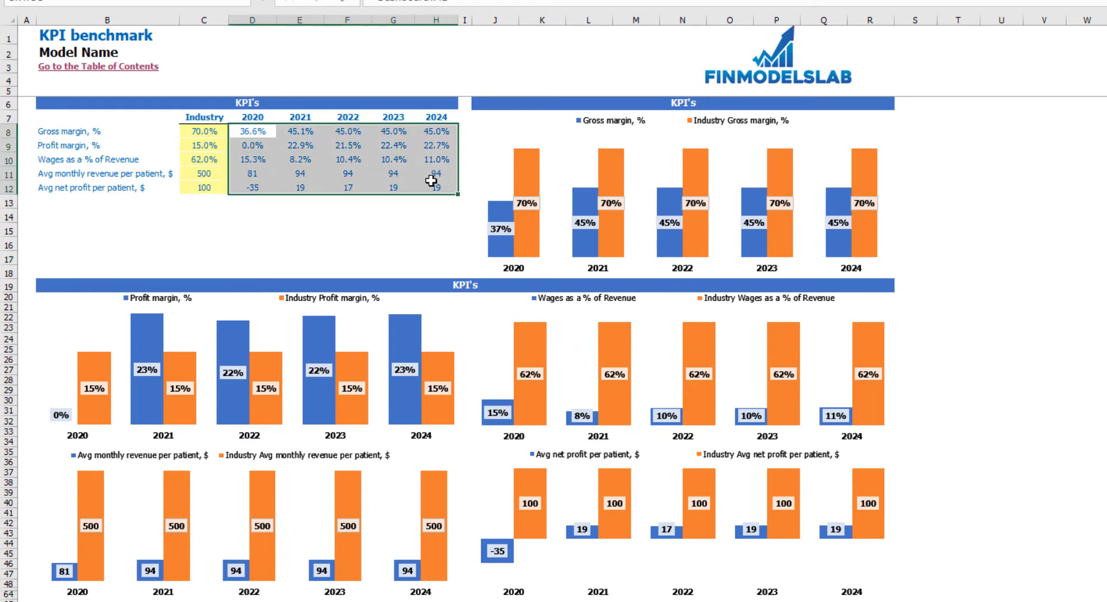
pyautogui.click(351, 226)
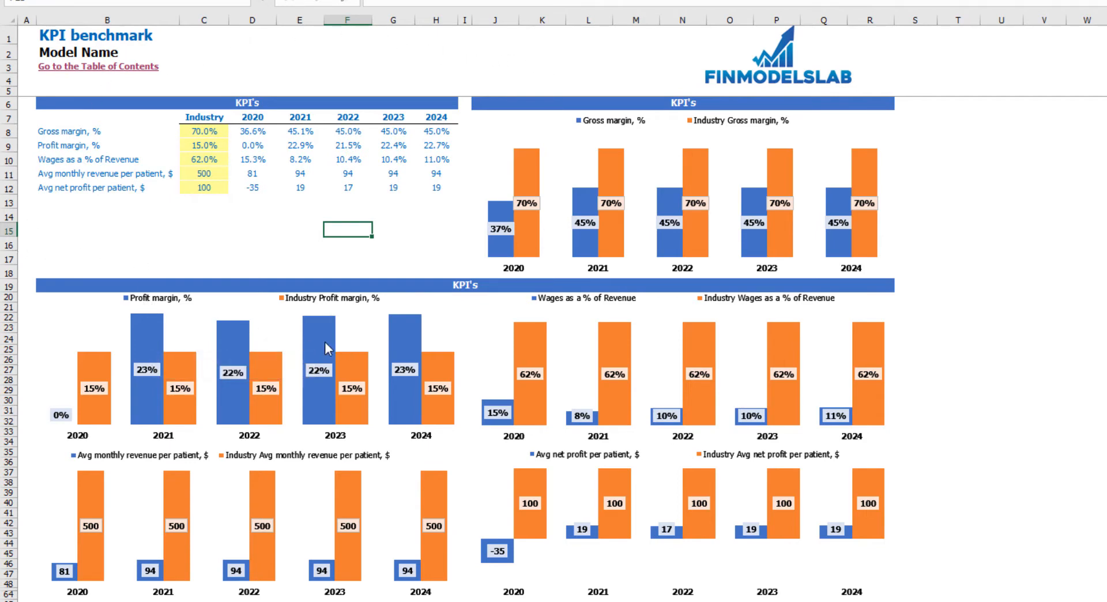
pyautogui.moveTo(154, 329)
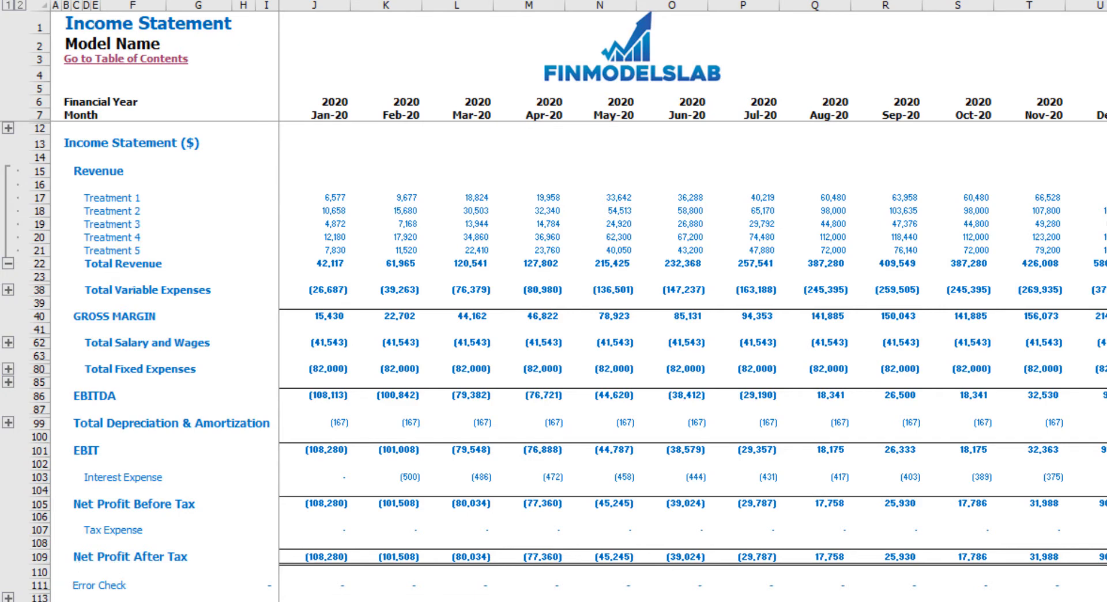
# - Examine the operating, investing and financing activities sections of the Cash Flow Statement
pyautogui.hotkey('ctrl', 'pagedown')
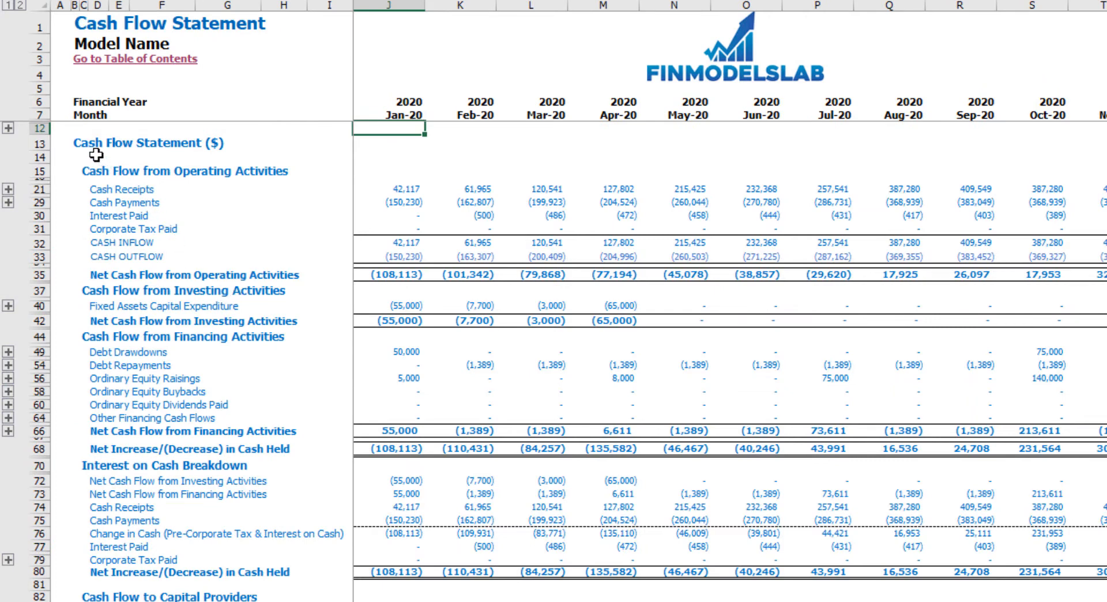
pyautogui.click(39, 170)
pyautogui.click(40, 336)
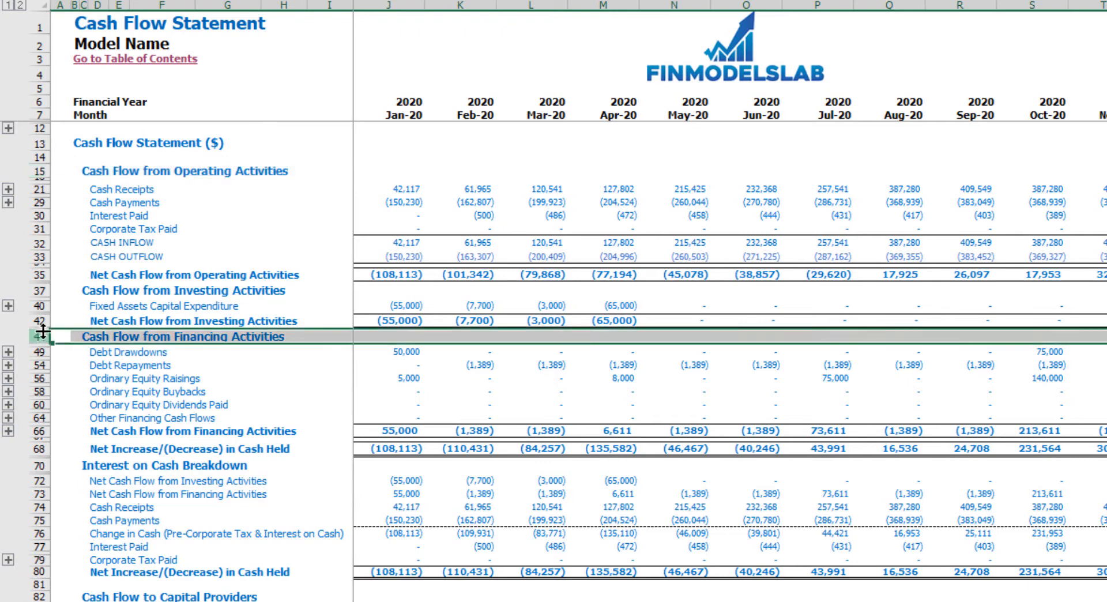
pyautogui.click(40, 290)
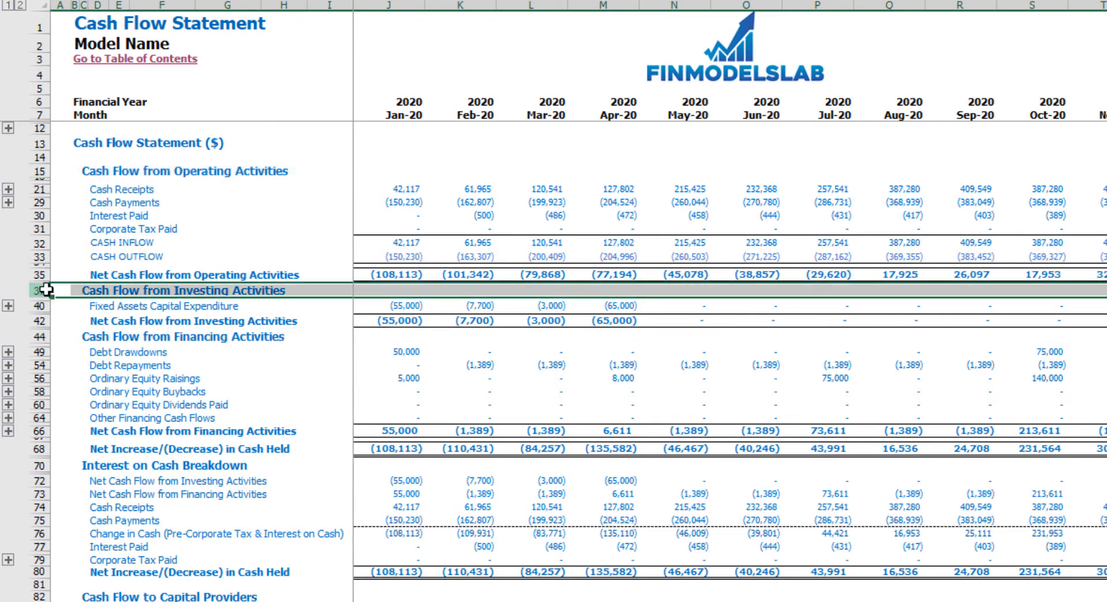
# - Review the net change in cash held, and each activity section of the indirect-method Cash Flow Statement through Cash Movement
pyautogui.click(42, 449)
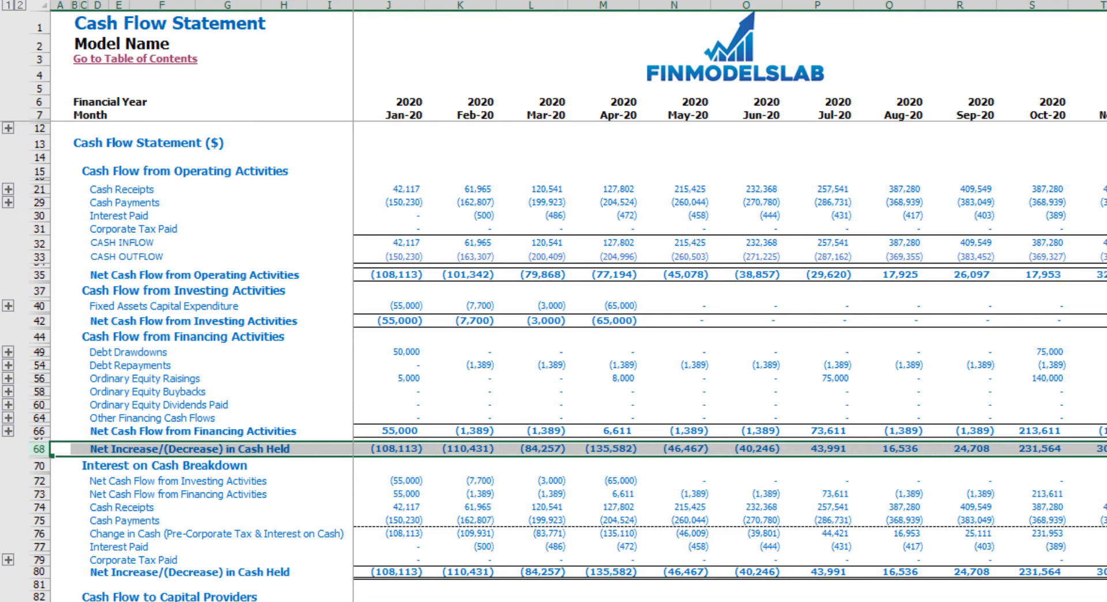
pyautogui.hotkey('ctrl', 'pagedown')
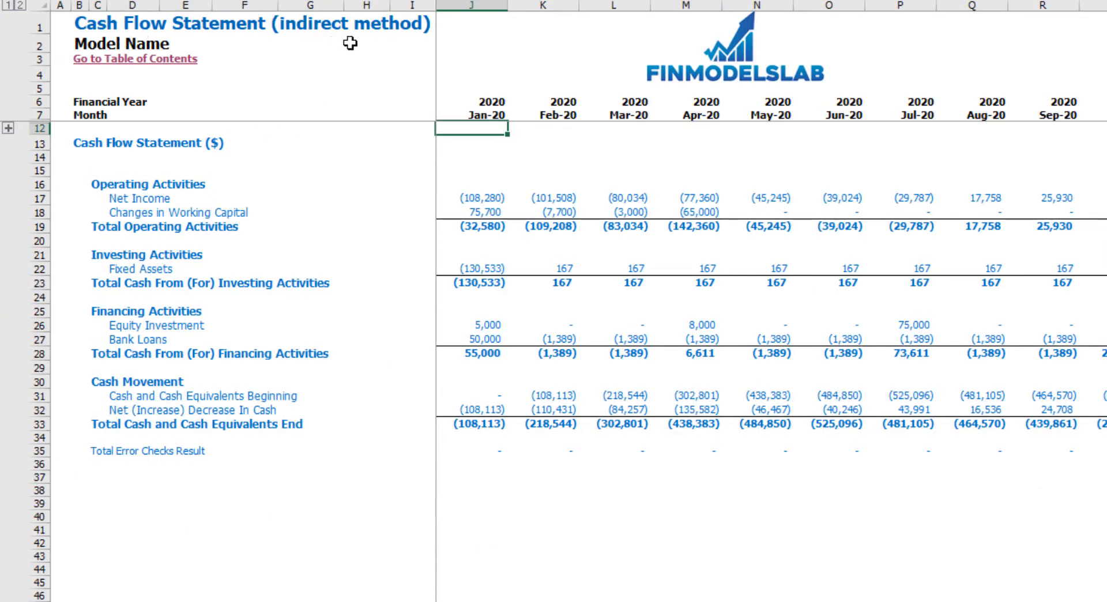
pyautogui.click(39, 184)
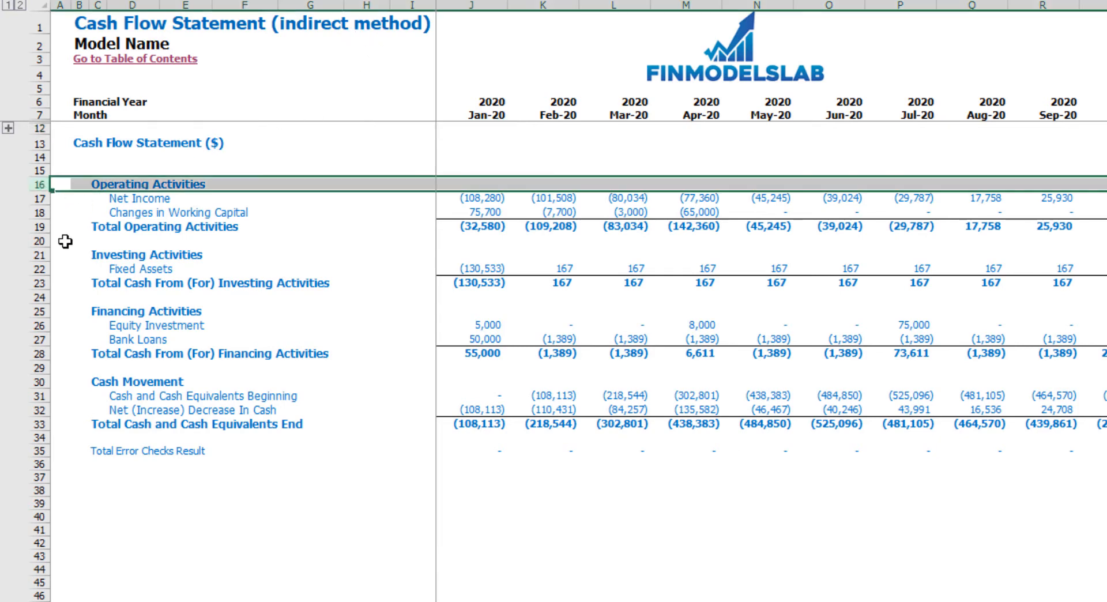
pyautogui.click(39, 255)
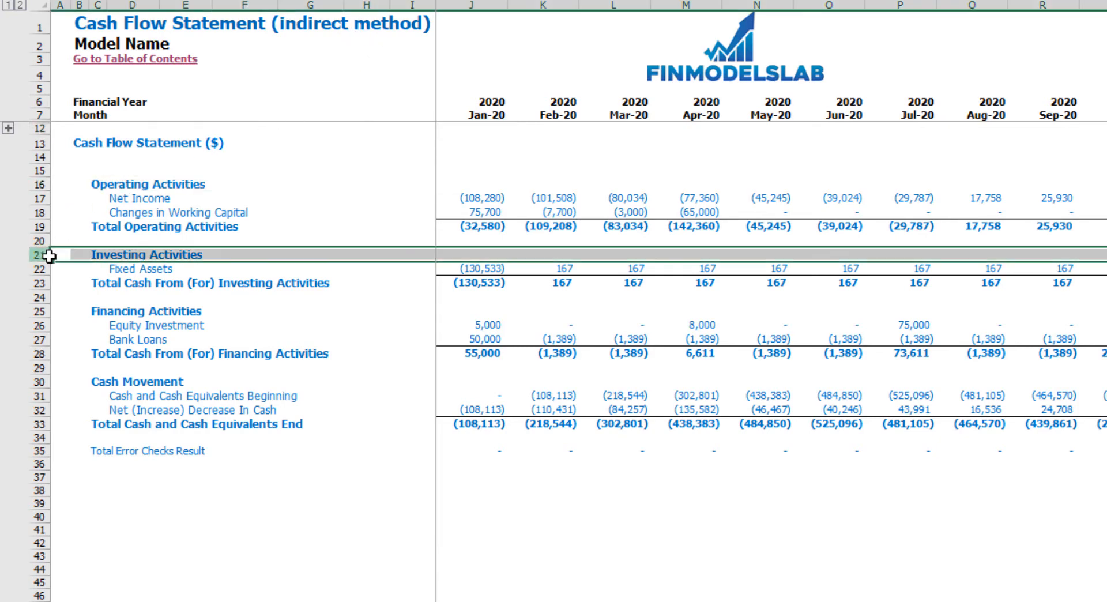
pyautogui.click(39, 311)
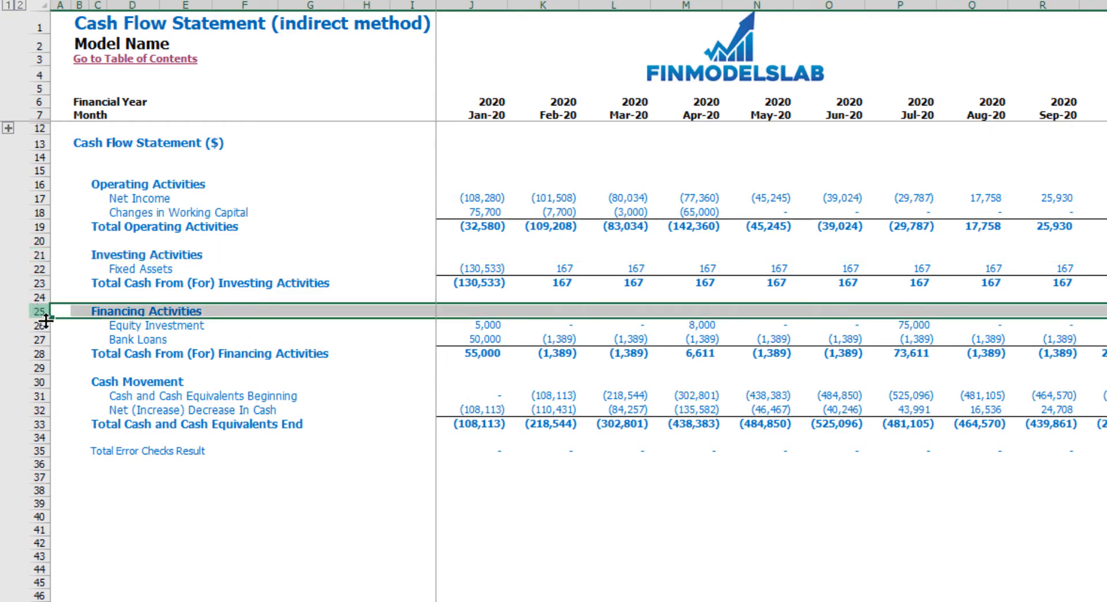
pyautogui.click(39, 382)
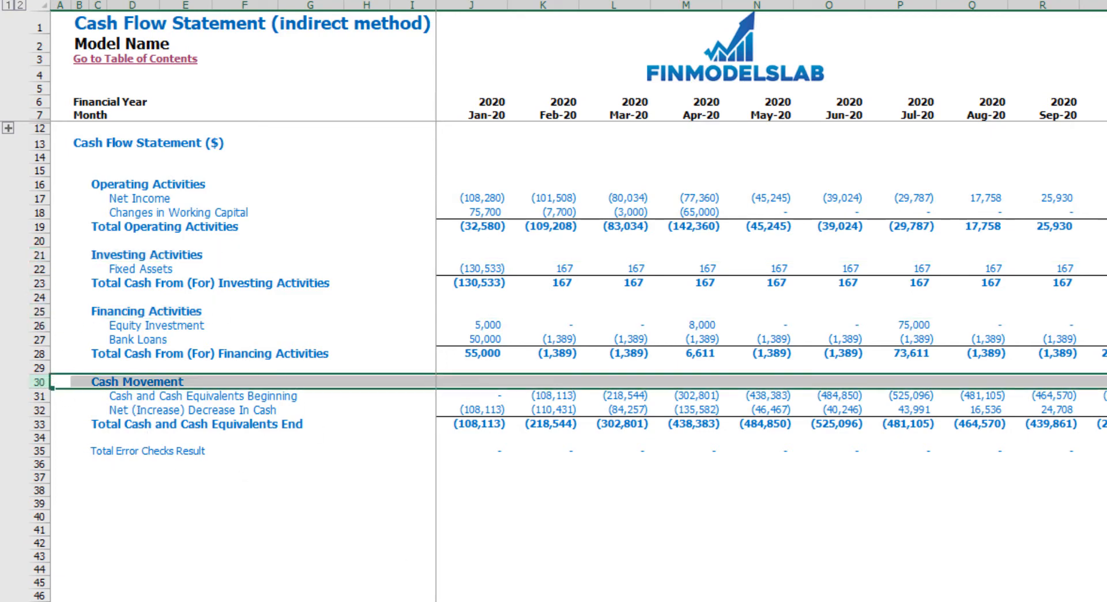
# - Set the detailed year on the Financial Statements Summary sheet to 2021
pyautogui.click(553, 601)
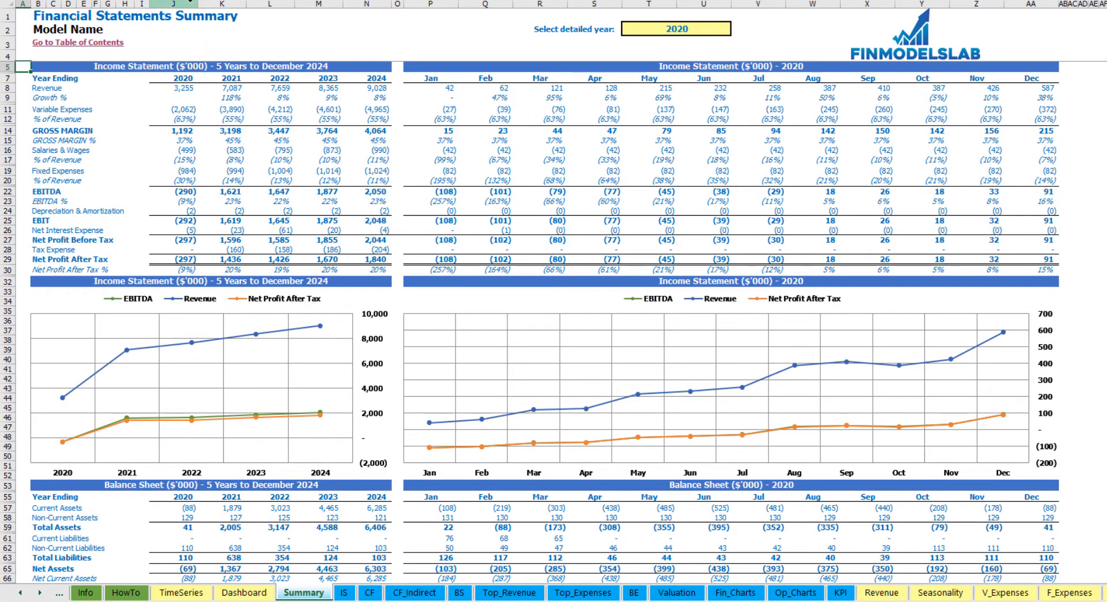
pyautogui.moveTo(195, 3); pyautogui.dragTo(485, 4)
pyautogui.moveTo(567, 10); pyautogui.dragTo(1024, 17)
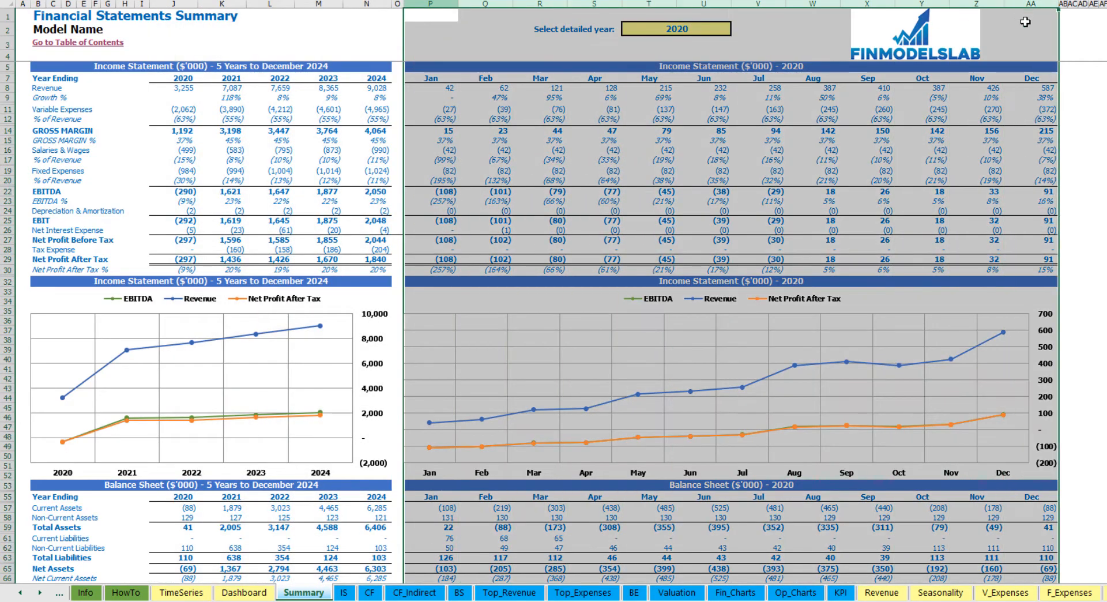
pyautogui.click(718, 31)
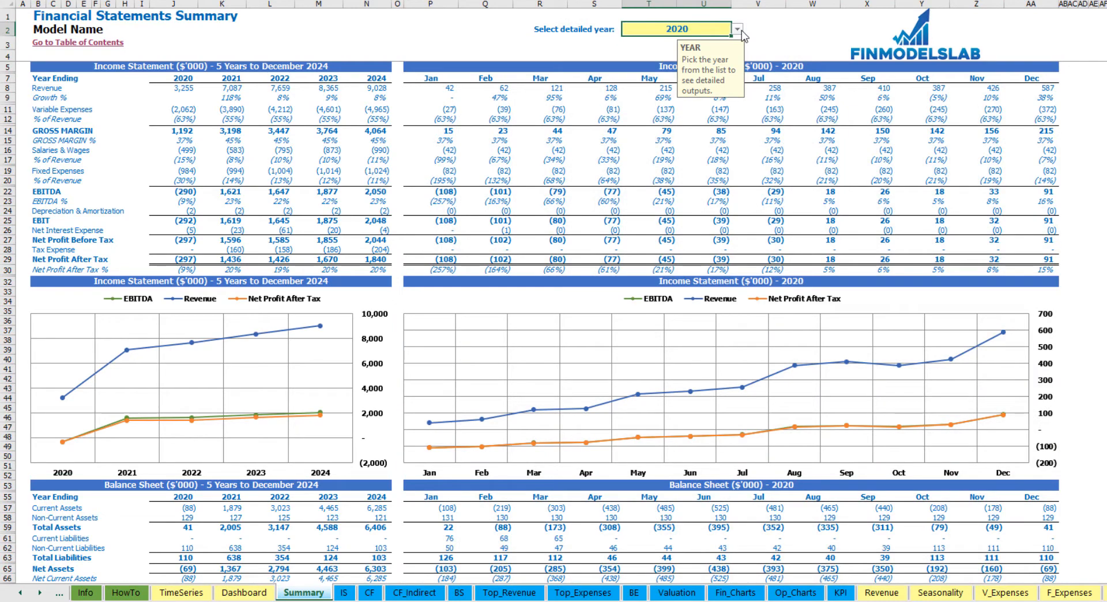
pyautogui.click(738, 29)
pyautogui.click(686, 50)
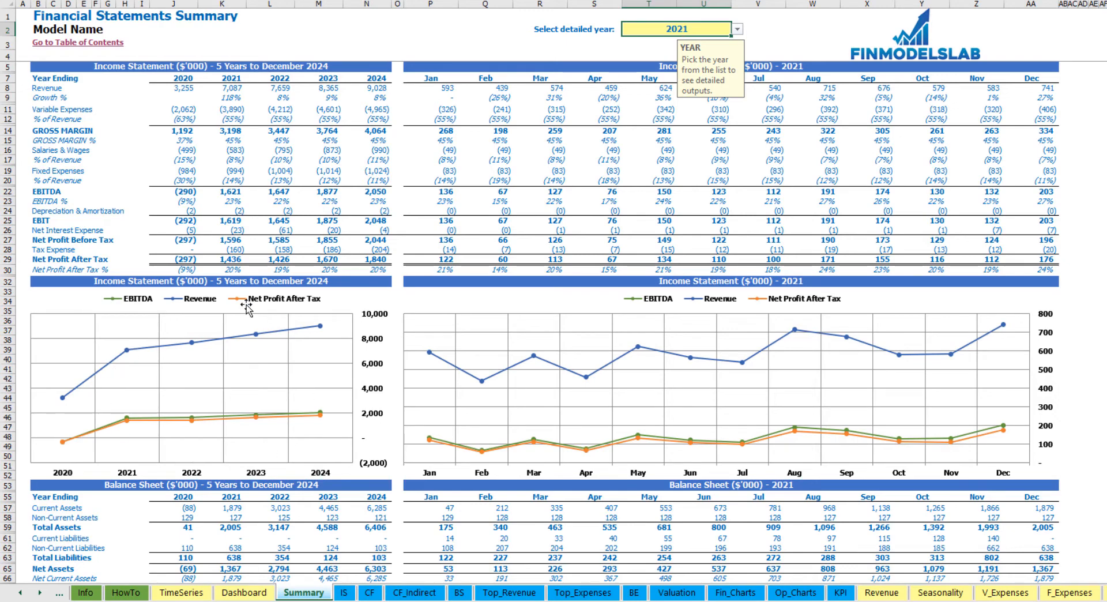
# - Review the balance sheet and cash flow tables and charts on the Financial Statements Summary sheet
pyautogui.scroll(-13, 306, 423)
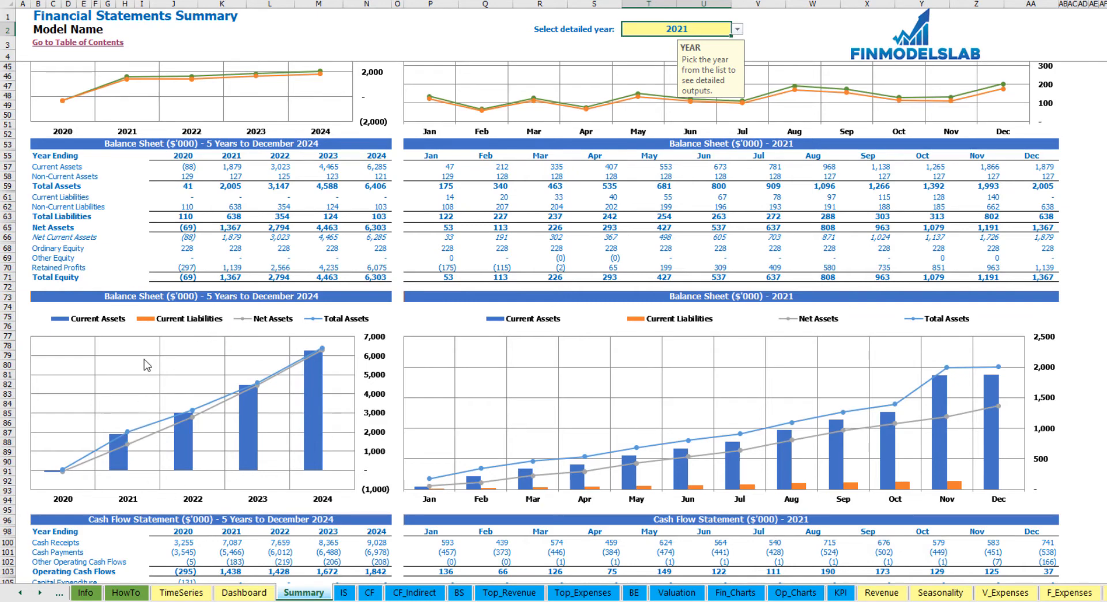
pyautogui.scroll(-3, 257, 417)
pyautogui.scroll(-5, 257, 416)
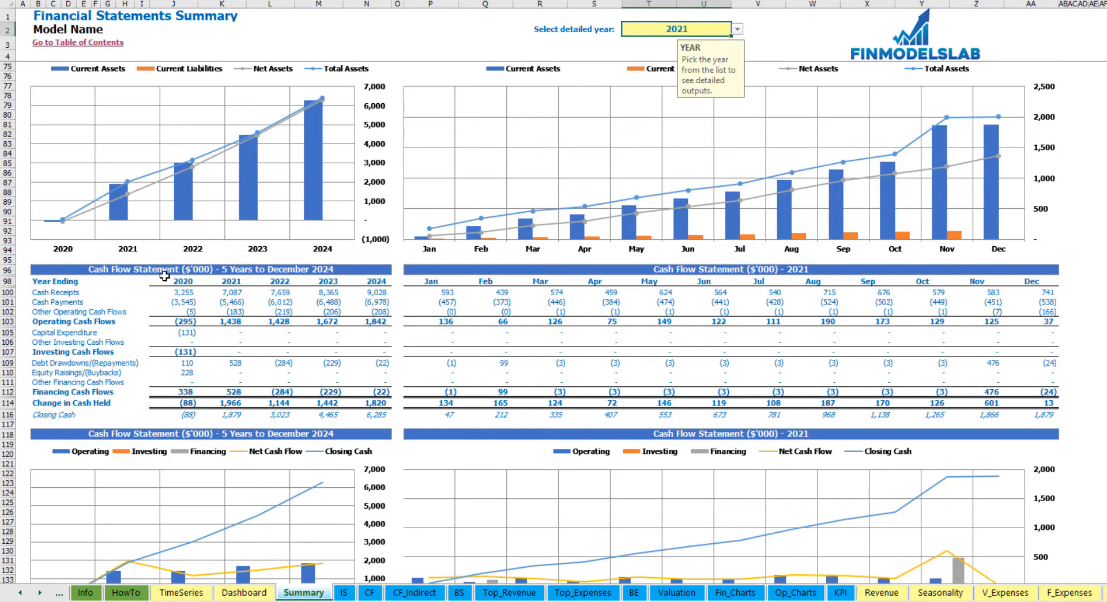
pyautogui.scroll(-3, 165, 276)
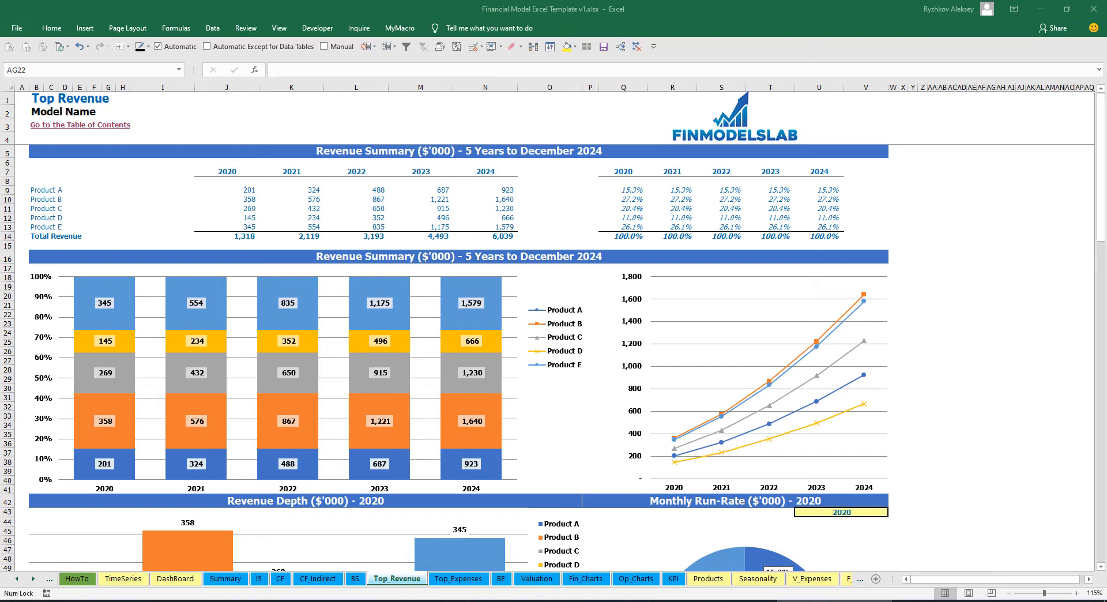
# - Examine the five-year revenue amounts and percentage shares by product on the Top Revenue sheet
pyautogui.moveTo(230, 190); pyautogui.dragTo(490, 236)
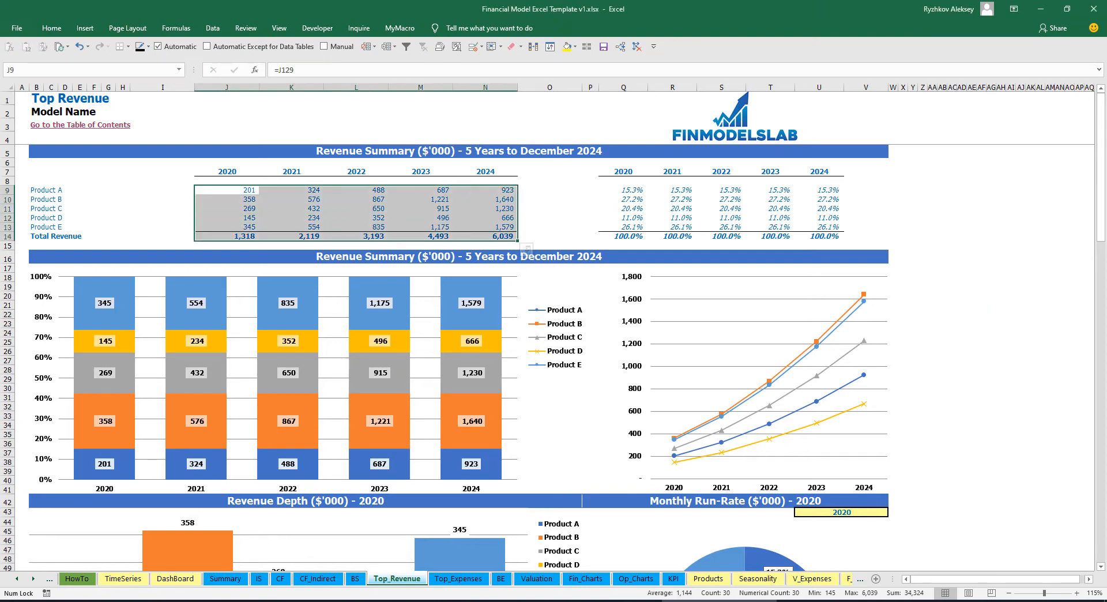
pyautogui.moveTo(632, 190); pyautogui.dragTo(825, 237)
pyautogui.click(923, 217)
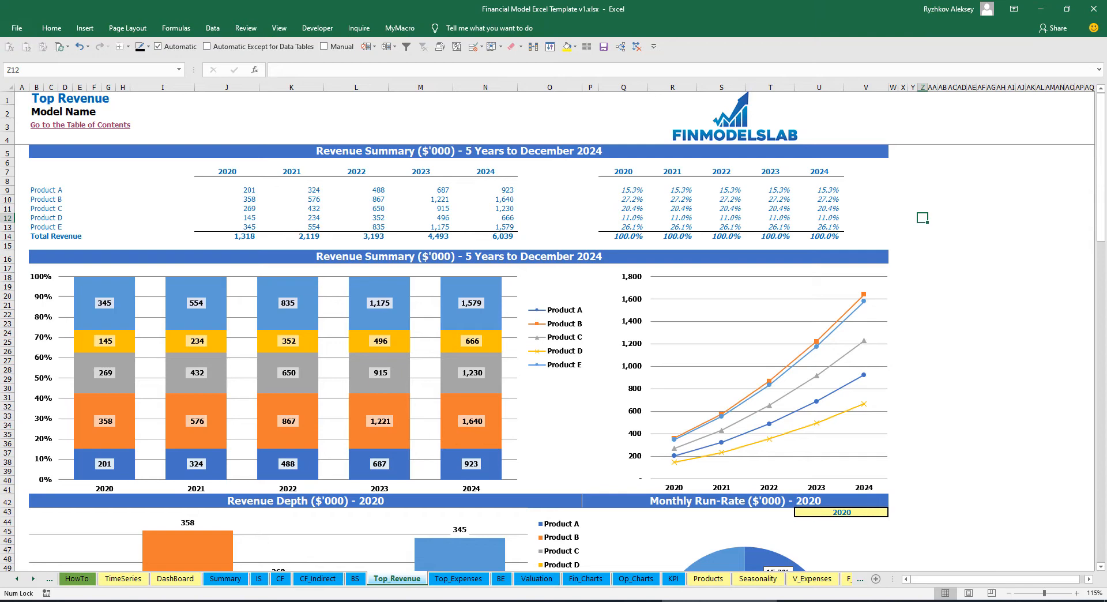
# - Set the year for the Revenue Depth and Monthly Run-Rate charts to 2021
pyautogui.scroll(-10, 554, 357)
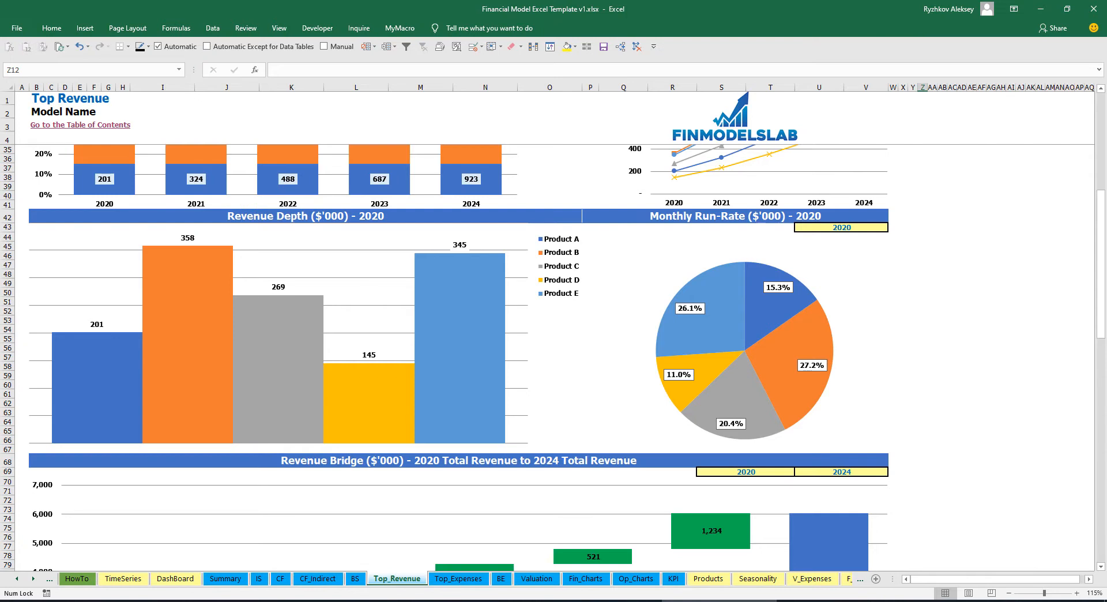
pyautogui.click(842, 228)
pyautogui.click(893, 227)
pyautogui.click(833, 245)
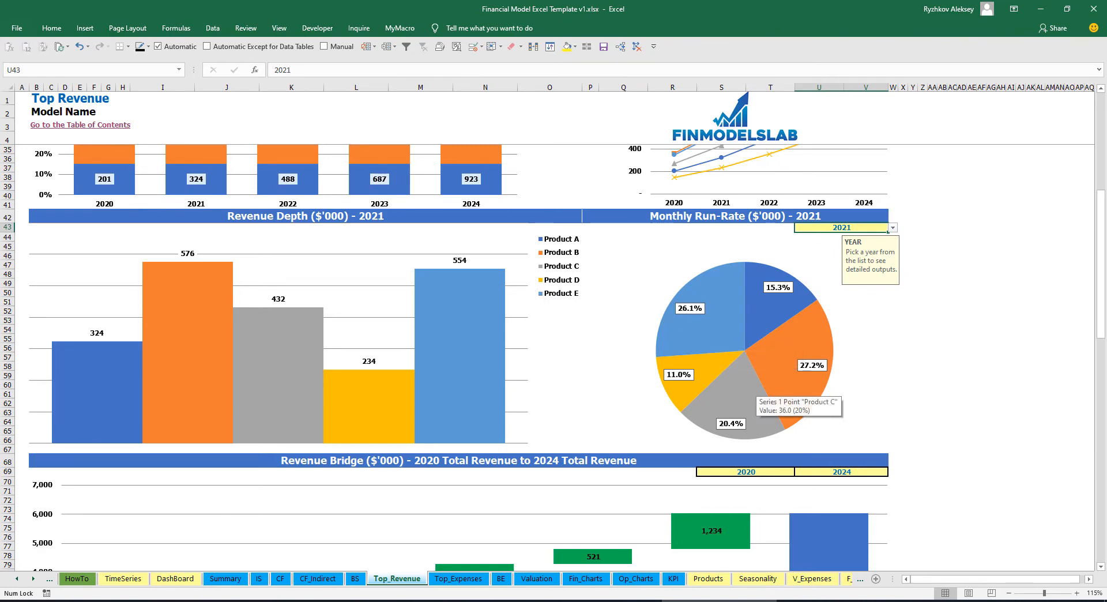
# - Examine the Revenue Bridge chart and the options for its first and last years
pyautogui.scroll(-7, 749, 398)
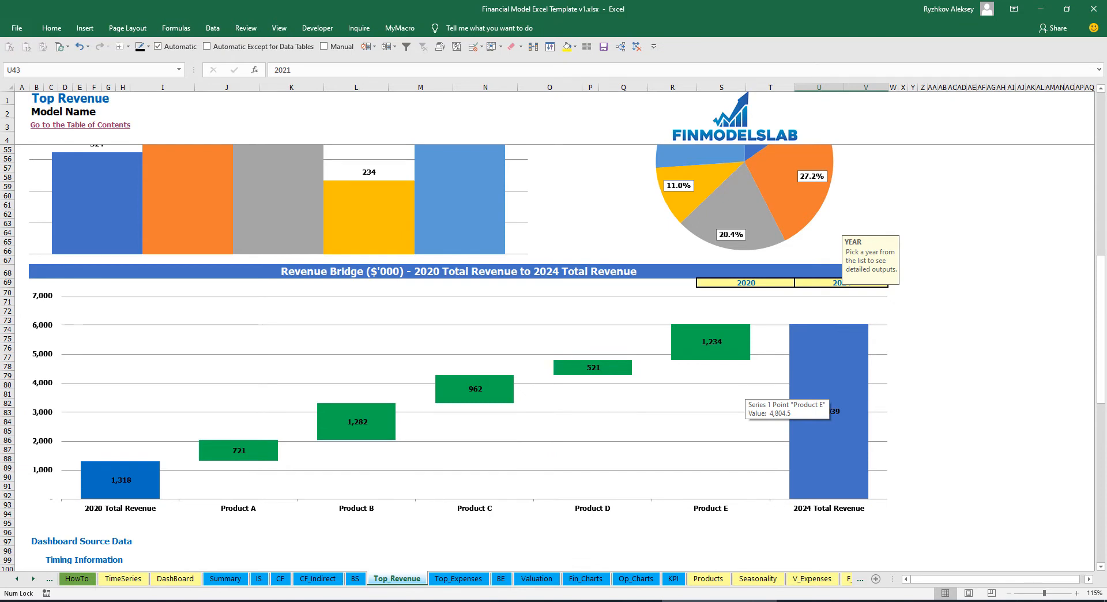
pyautogui.click(991, 320)
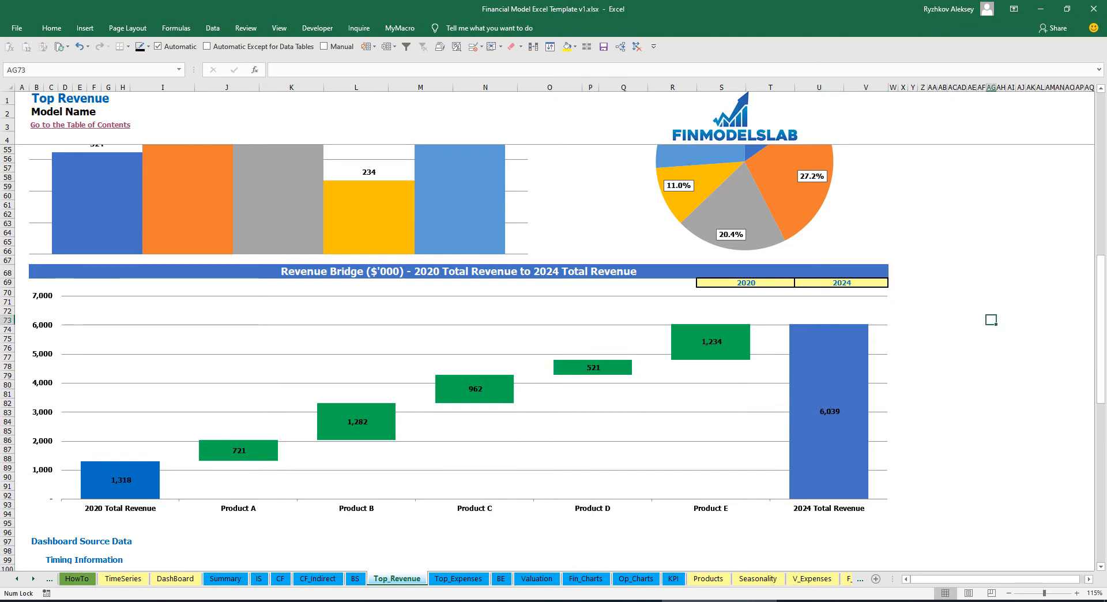
pyautogui.click(747, 283)
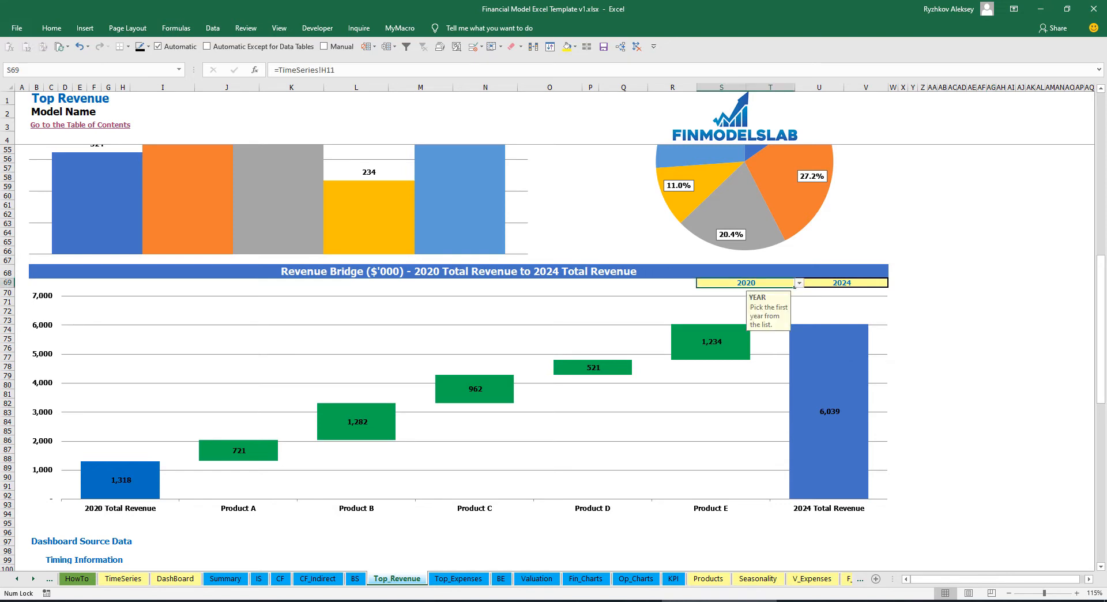
pyautogui.click(799, 283)
pyautogui.click(800, 283)
pyautogui.click(842, 283)
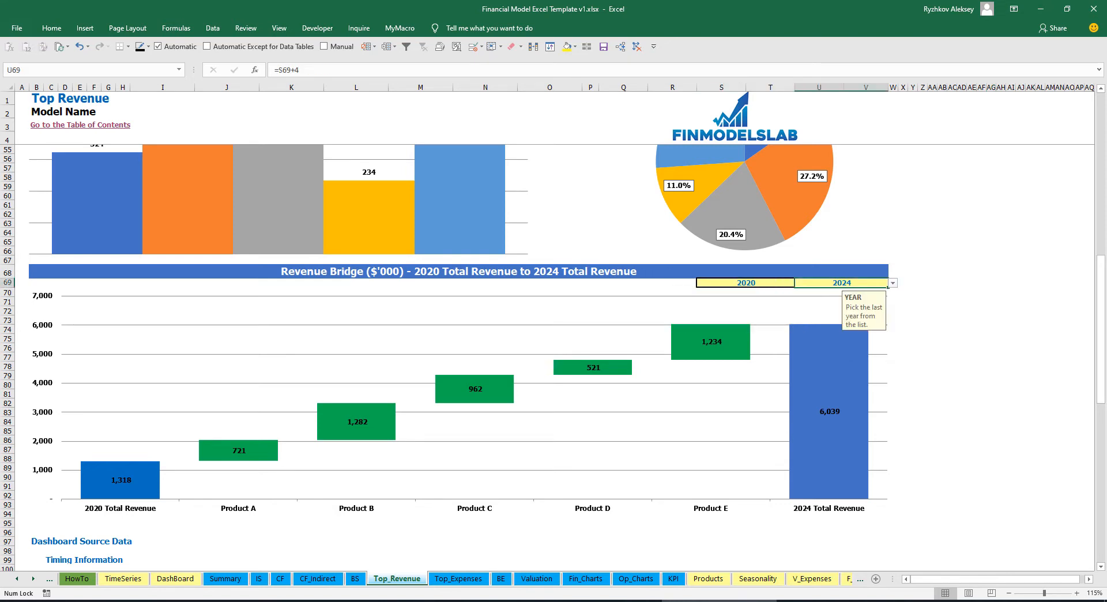
pyautogui.click(892, 283)
pyautogui.click(892, 283)
pyautogui.moveTo(259, 456)
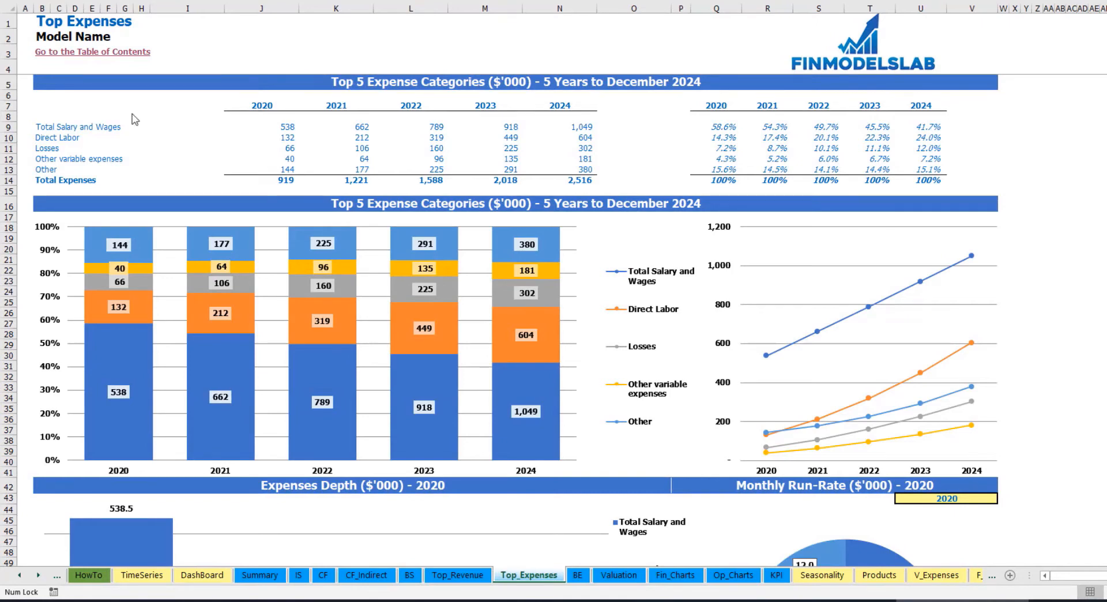
# - Examine the top five expense categories, their yearly amounts, totals and percentage shares on the Top Expenses sheet
pyautogui.moveTo(41, 127); pyautogui.dragTo(41, 160)
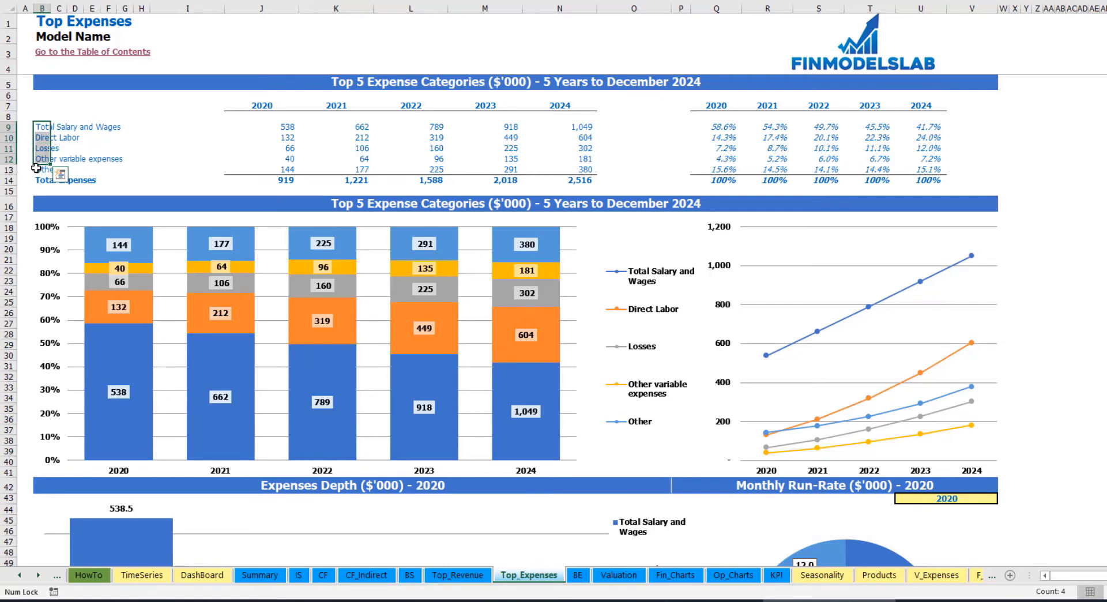
pyautogui.click(46, 170)
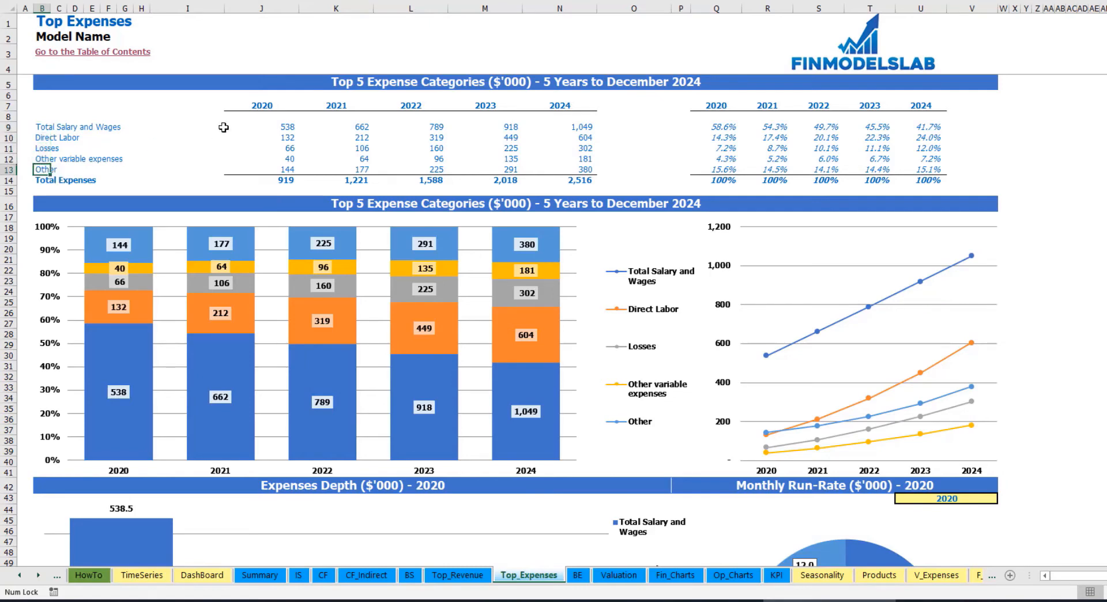
pyautogui.moveTo(262, 108); pyautogui.dragTo(545, 177)
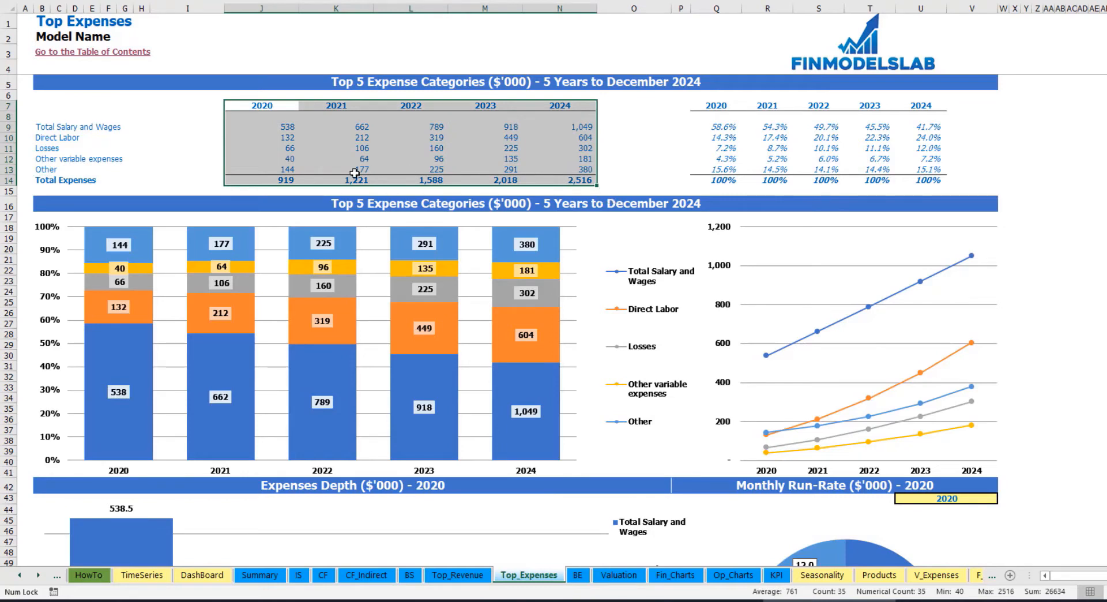
pyautogui.moveTo(281, 180); pyautogui.dragTo(557, 179)
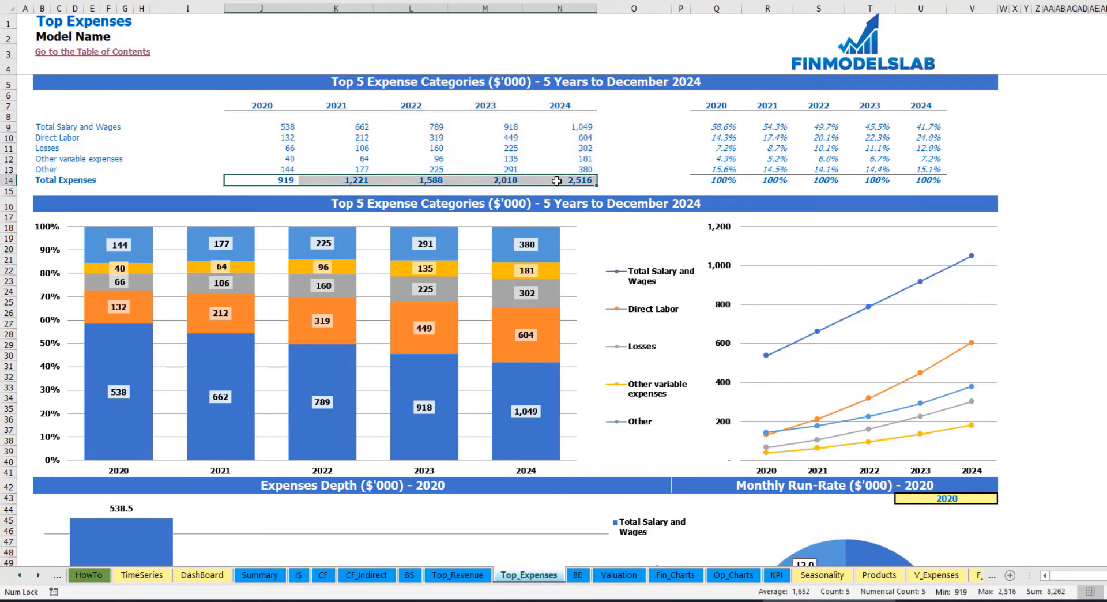
pyautogui.moveTo(716, 107); pyautogui.dragTo(930, 173)
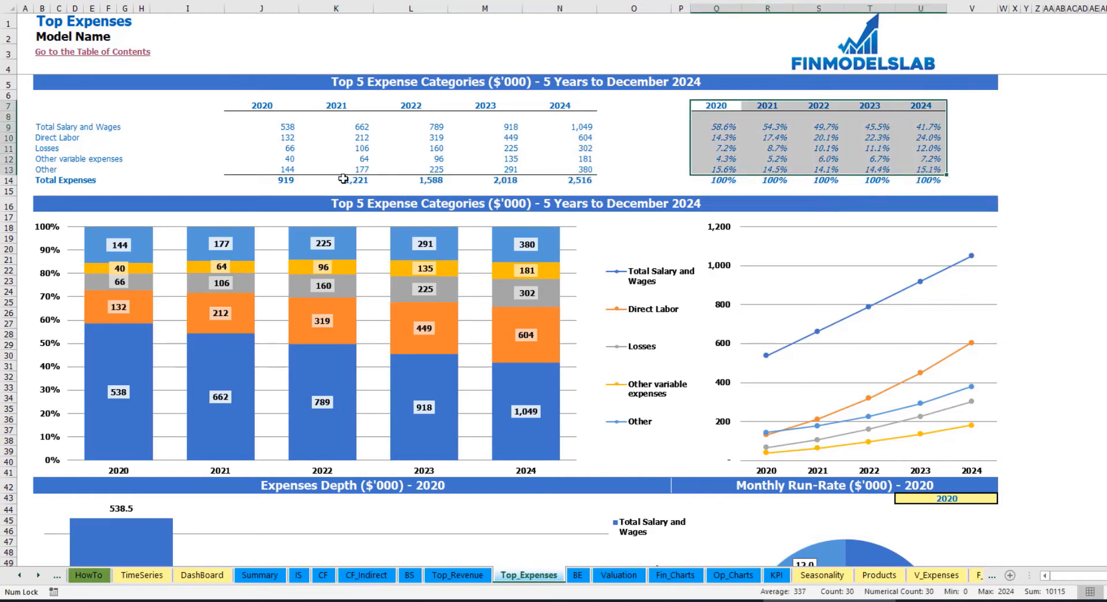
pyautogui.click(1069, 168)
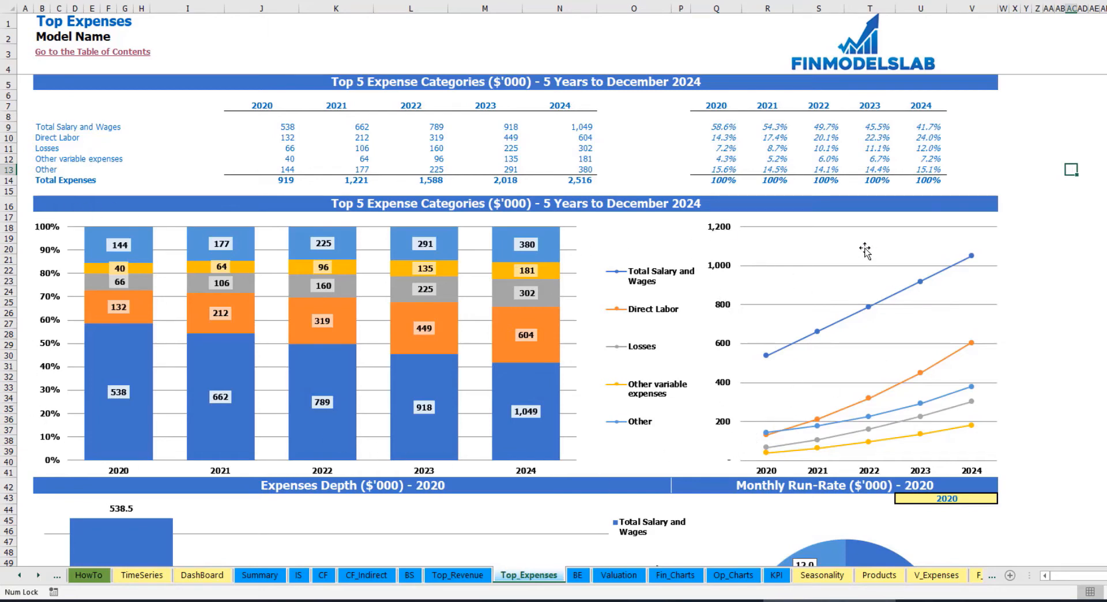
# - Set the year for the Expenses Depth and Monthly Run-Rate charts to 2021
pyautogui.scroll(-3, 1105, 250)
pyautogui.scroll(-3, 1104, 250)
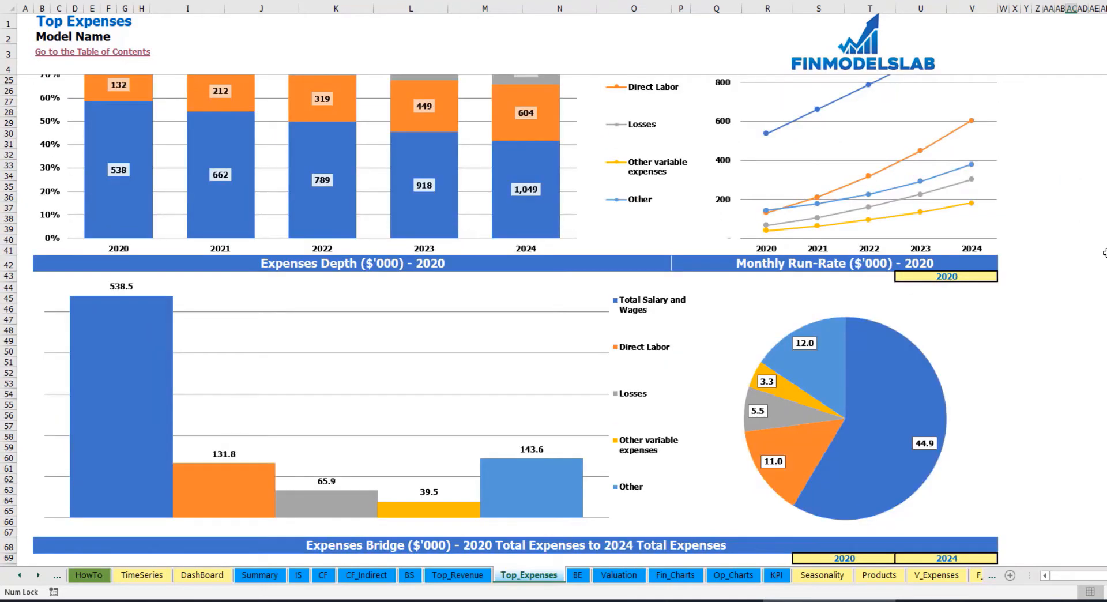
pyautogui.scroll(-3, 1105, 252)
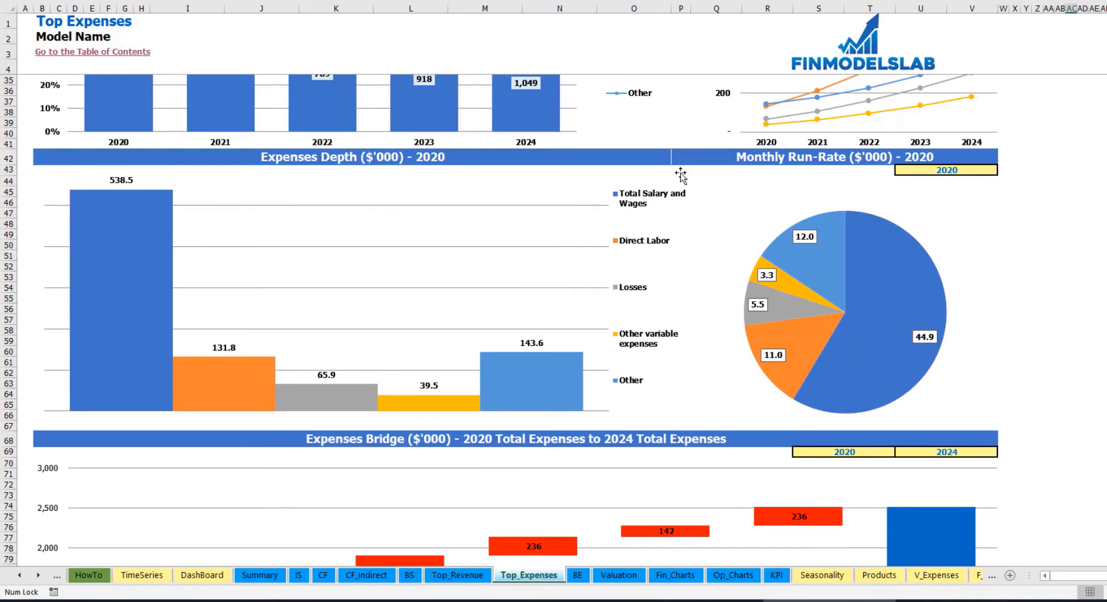
pyautogui.click(983, 170)
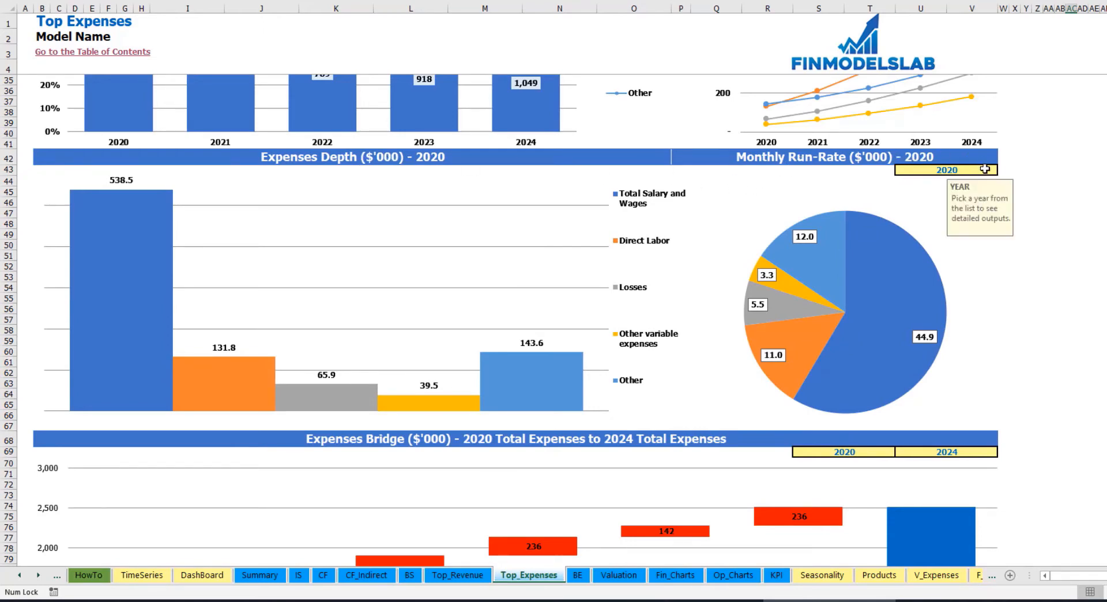
pyautogui.click(1003, 170)
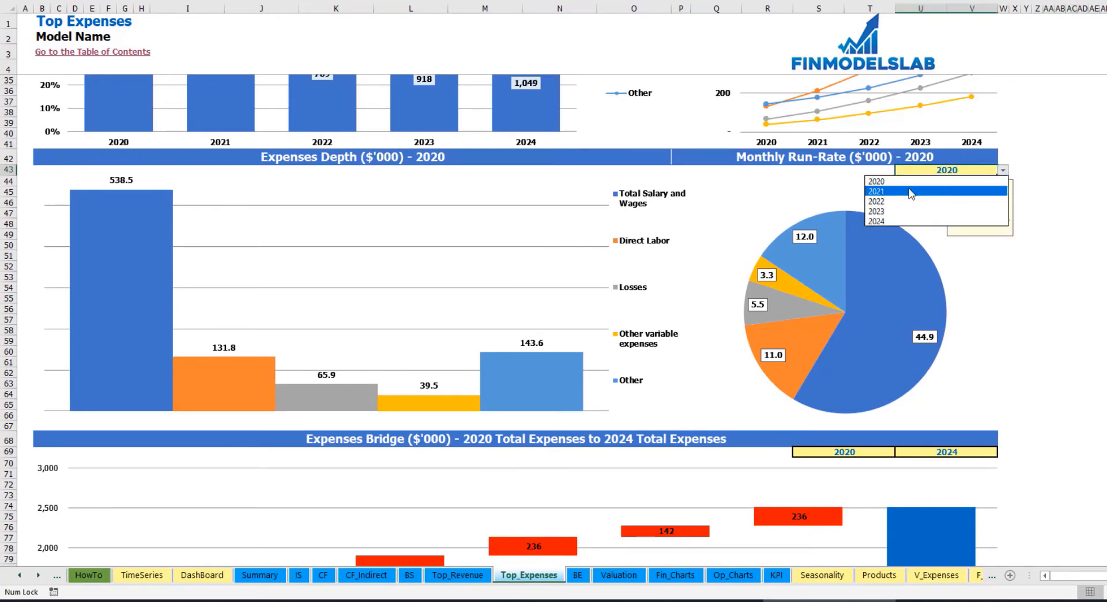
pyautogui.click(920, 192)
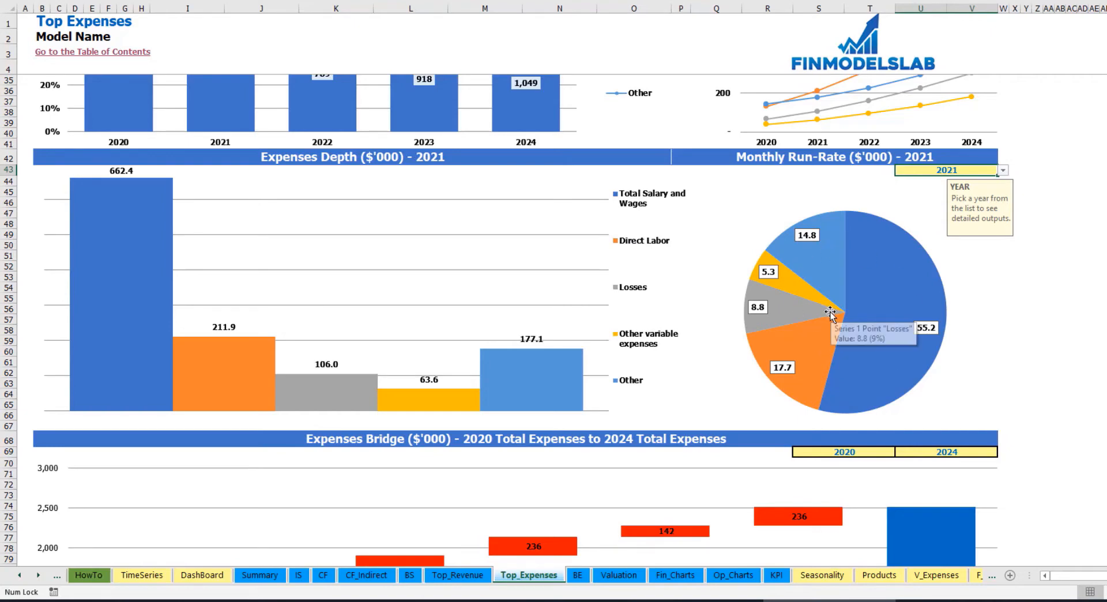
# - Examine the Expenses Bridge chart and the options for its first and last years
pyautogui.scroll(-7, 831, 312)
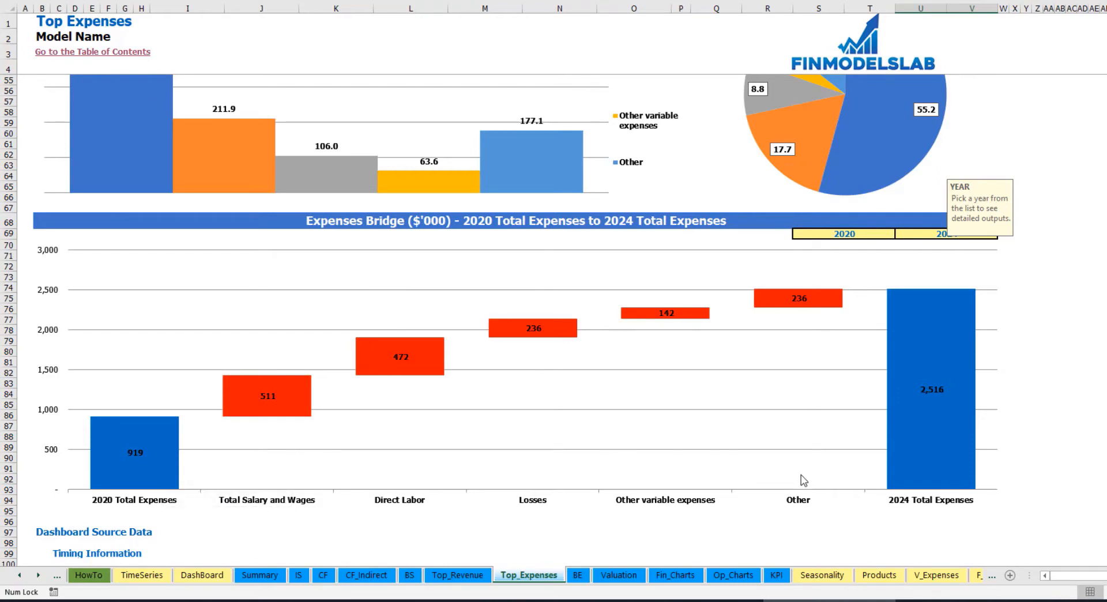
pyautogui.click(884, 234)
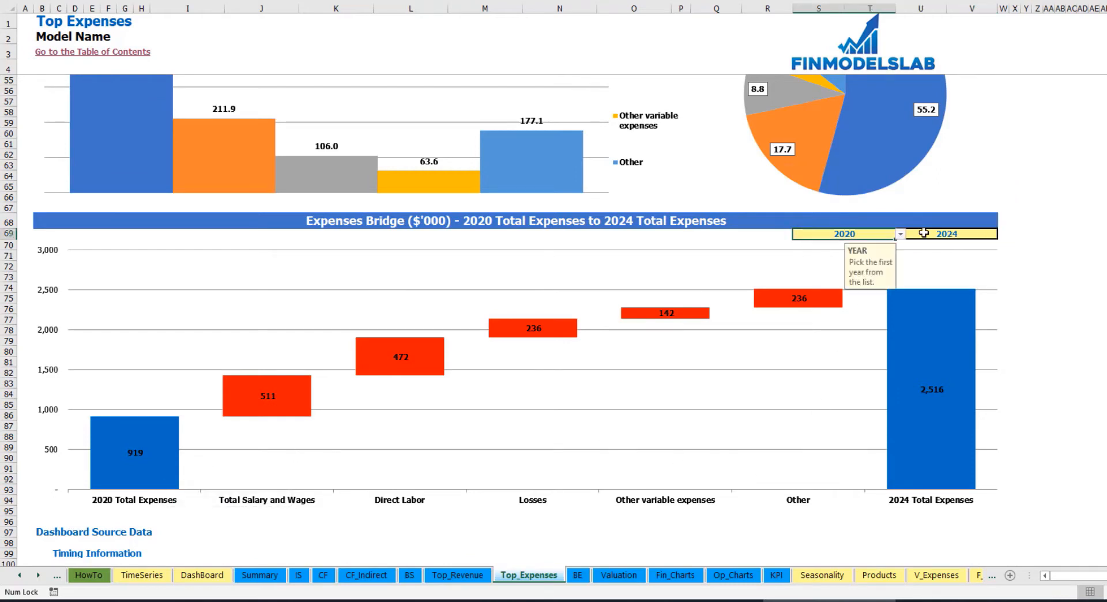
pyautogui.click(972, 232)
pyautogui.click(883, 233)
pyautogui.click(900, 236)
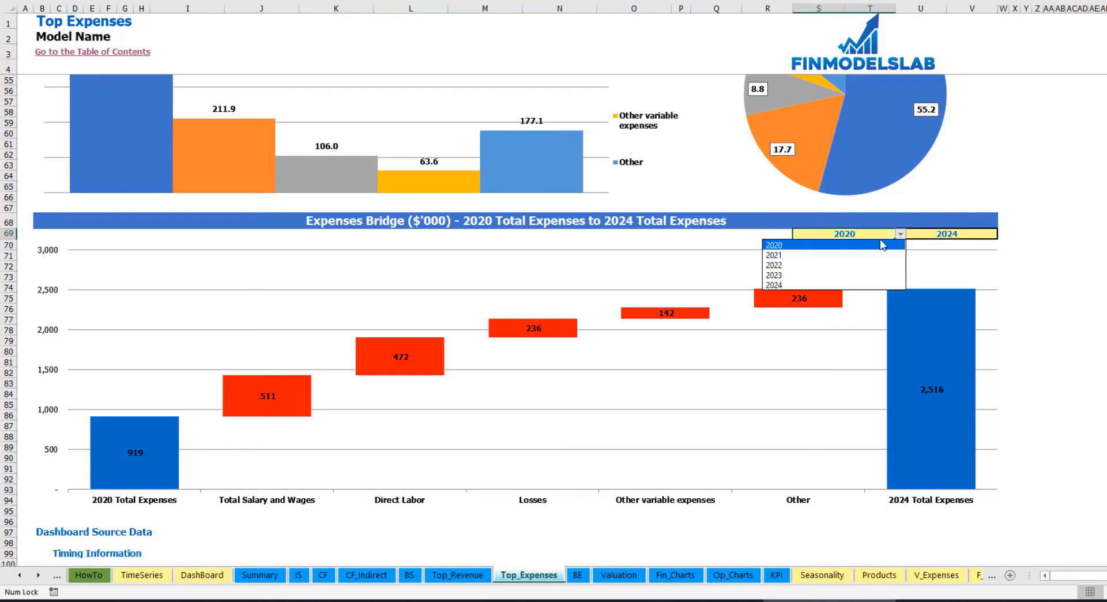
pyautogui.press('Escape')
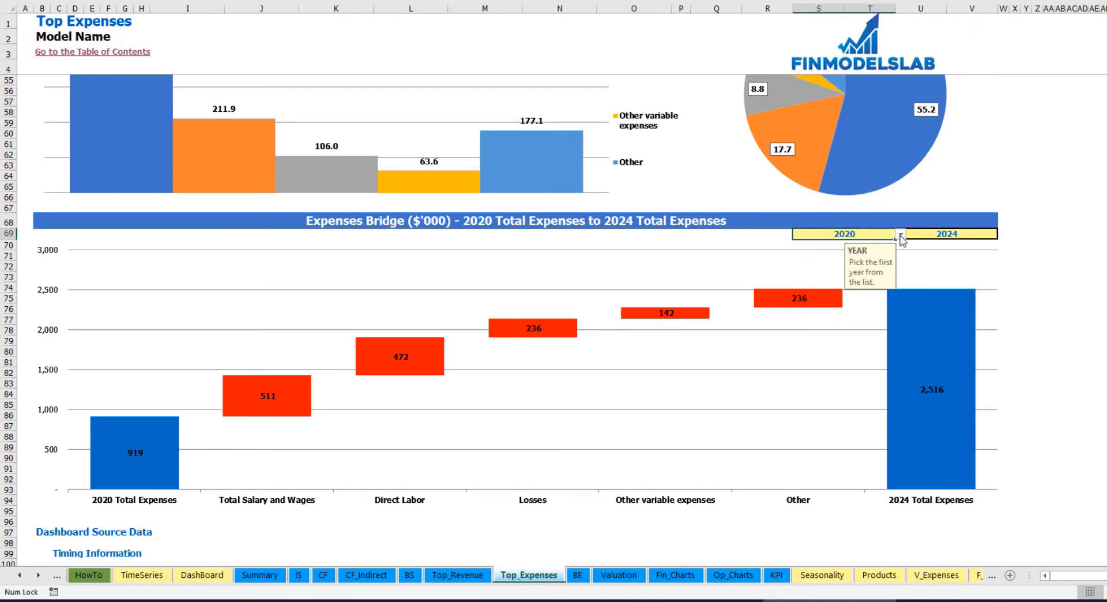
pyautogui.click(981, 234)
pyautogui.click(1003, 234)
pyautogui.press('Escape')
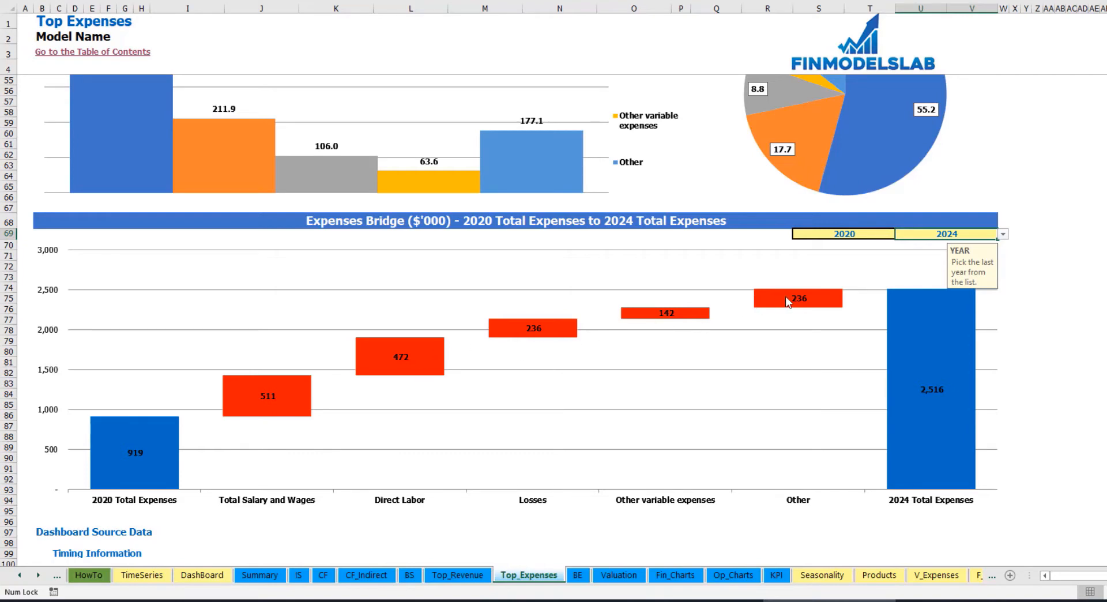
# - Examine the break-even chart and the yearly break-even calculation on the BE sheet
pyautogui.click(577, 575)
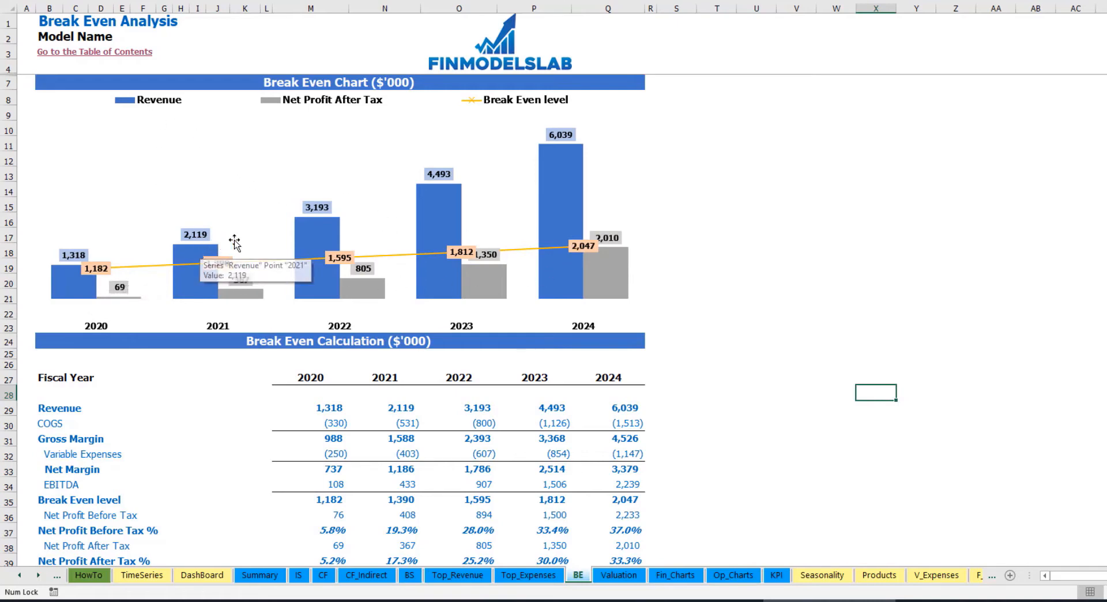
pyautogui.moveTo(312, 238)
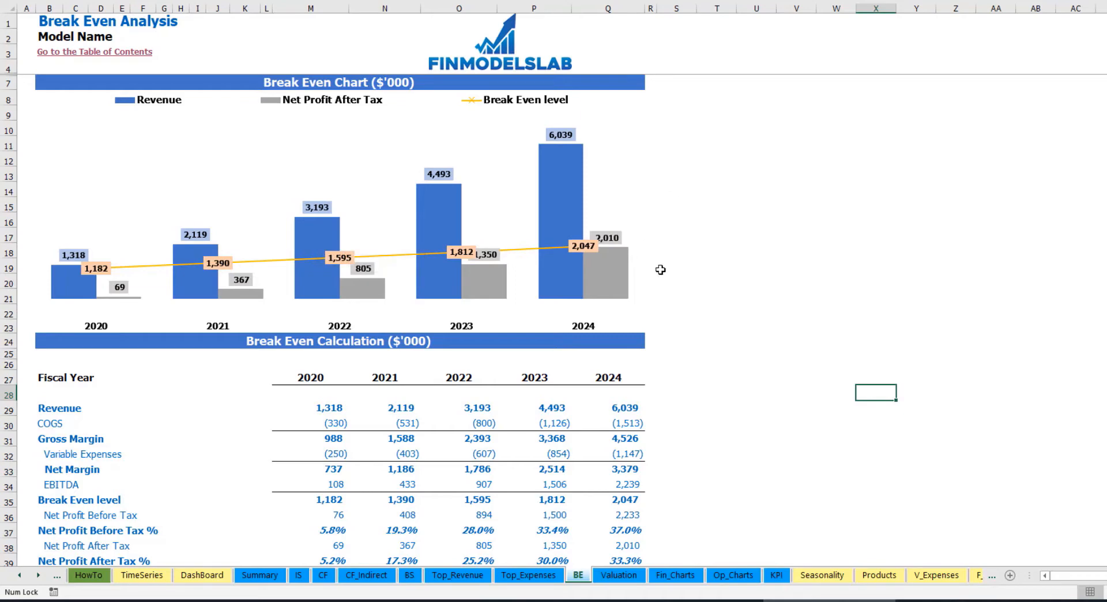
# - Examine the loan and equity costs, resource shares and weighted average cost of capital on the Valuation sheet
pyautogui.click(616, 575)
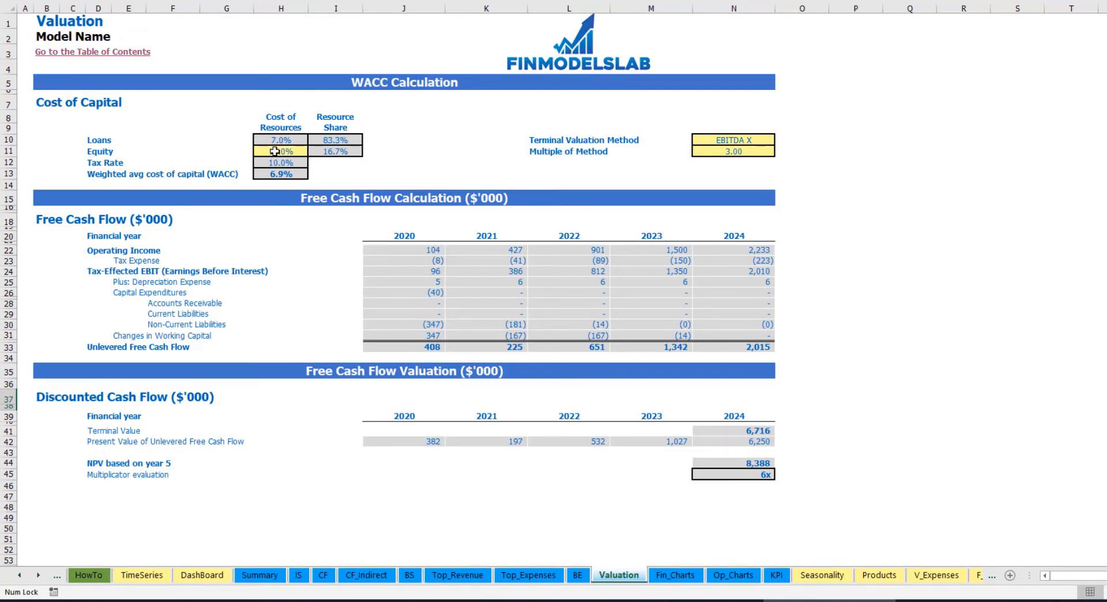
pyautogui.click(275, 151)
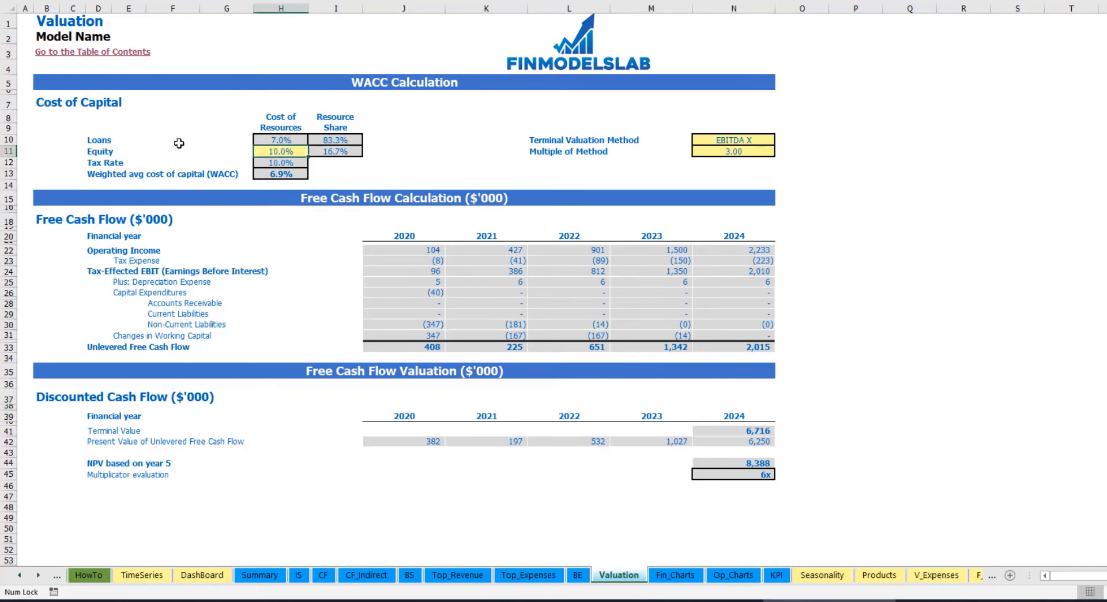
pyautogui.click(263, 139)
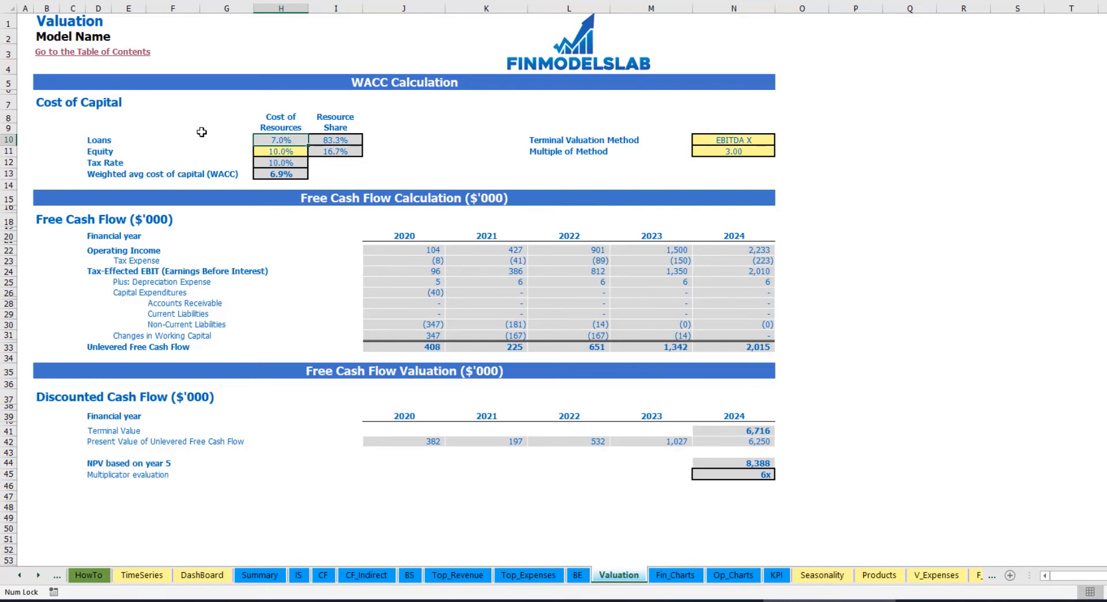
pyautogui.moveTo(332, 140); pyautogui.dragTo(334, 151)
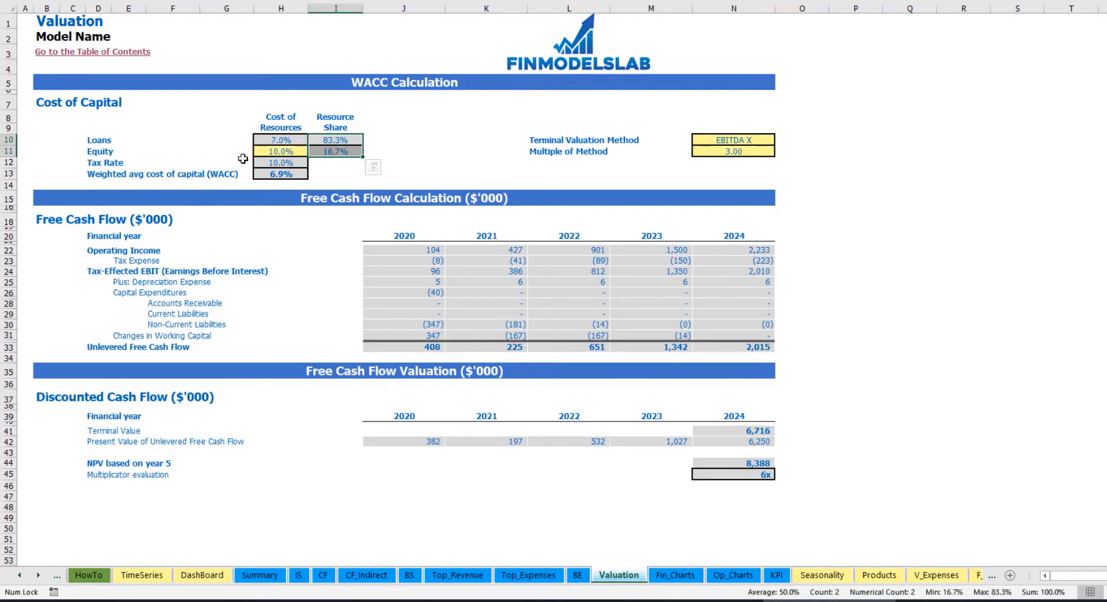
pyautogui.click(292, 178)
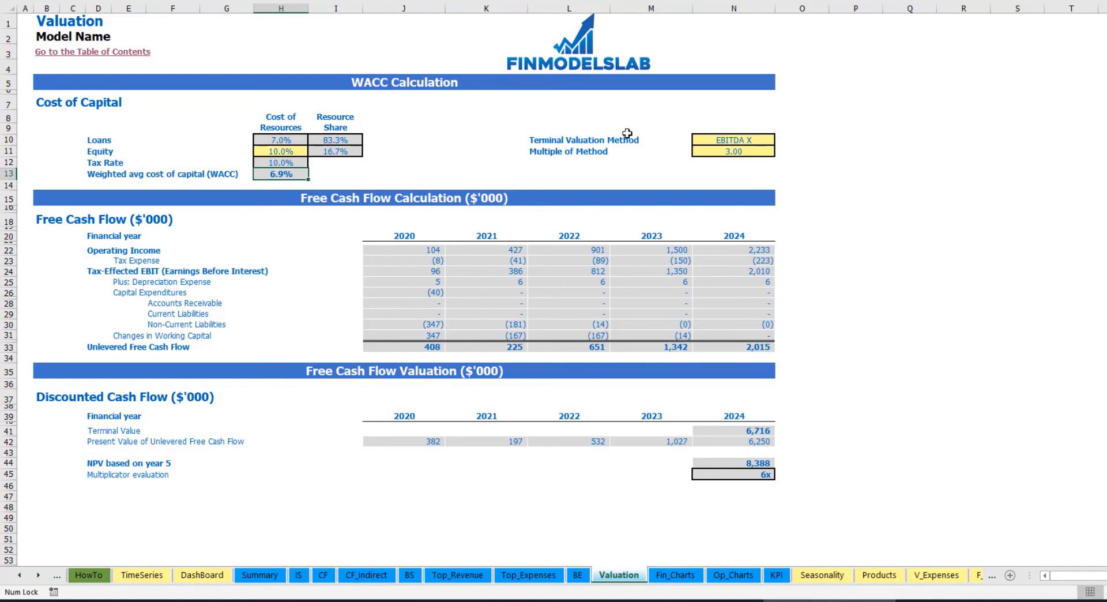
# - Set the Terminal Valuation Method to Revenue X
pyautogui.click(747, 142)
pyautogui.click(781, 141)
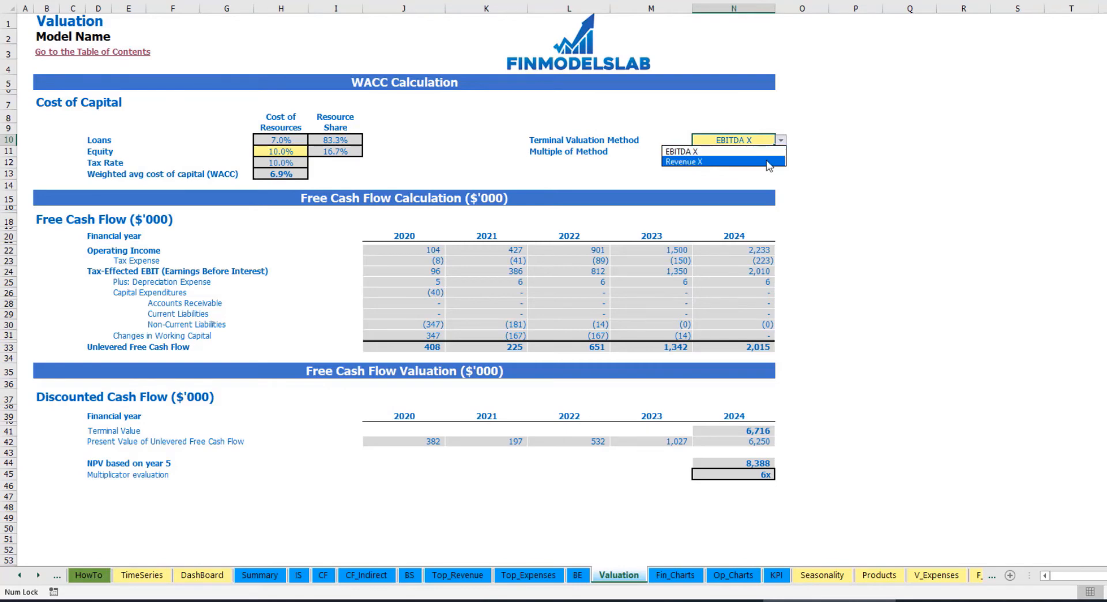
pyautogui.click(773, 162)
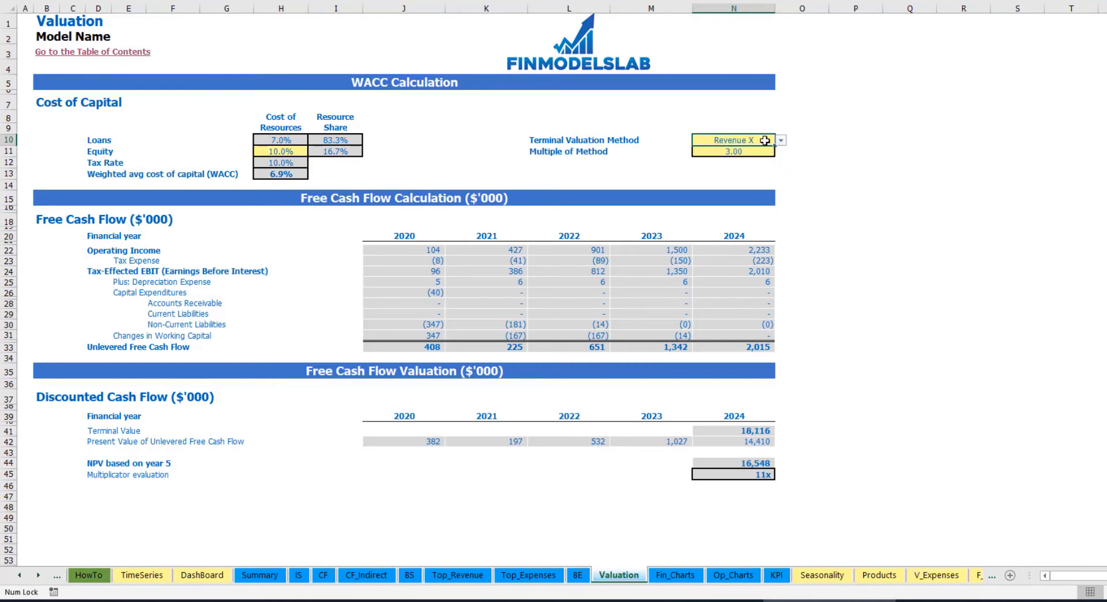
# - Examine the method's multiple, the 2024 terminal value and the yearly unlevered free cash flow
pyautogui.click(724, 151)
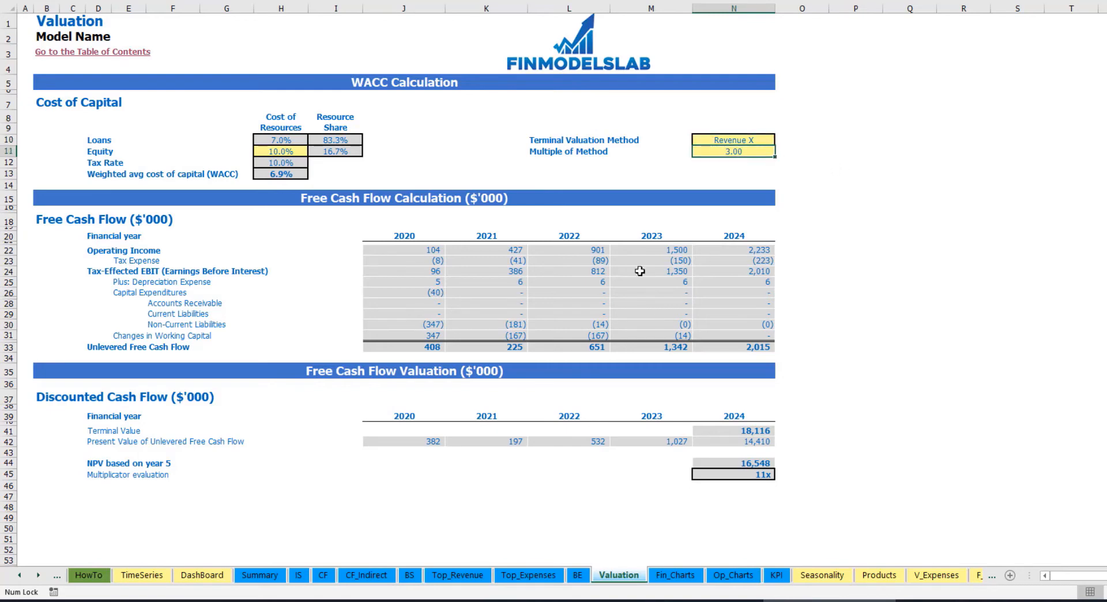
pyautogui.click(720, 432)
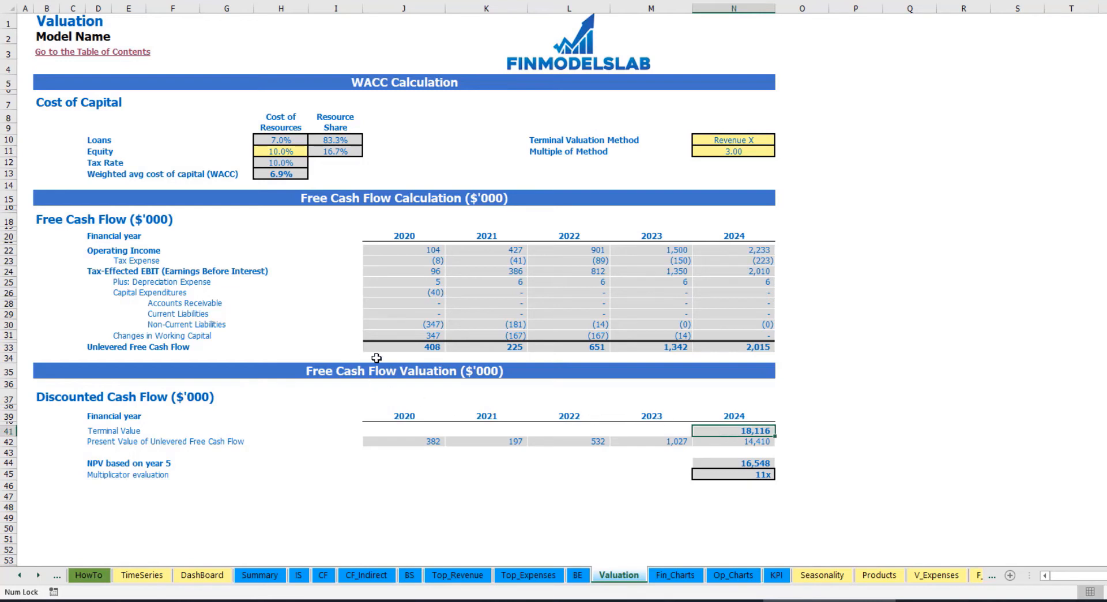
pyautogui.moveTo(386, 346); pyautogui.dragTo(729, 347)
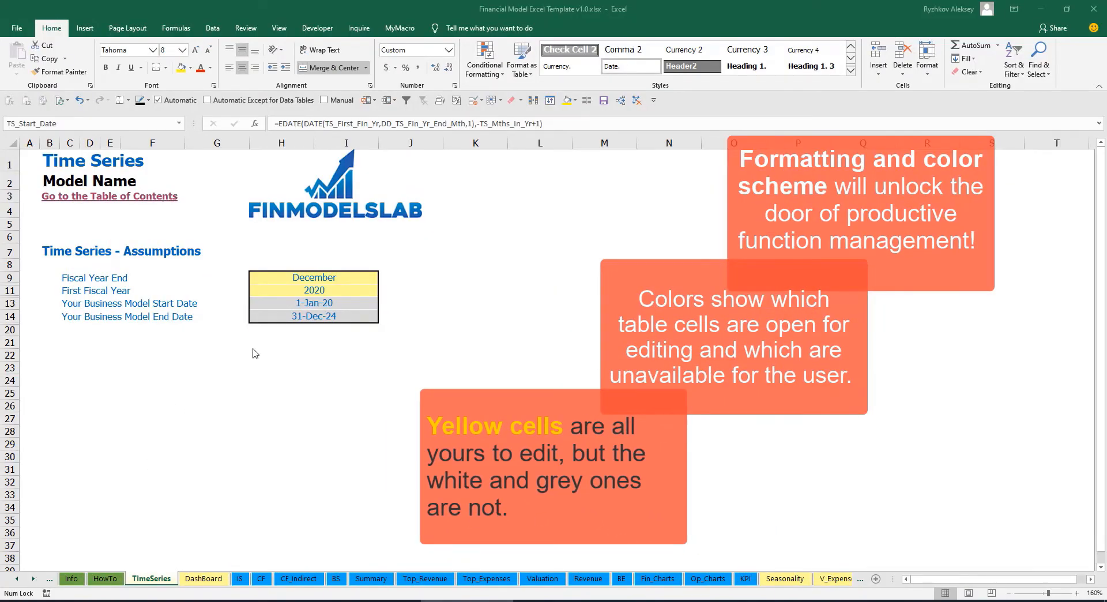
# - Look through the color-coded sheets of the Financial Model Excel Template workbook, from TimeSeries to the uncolored calculation sheets at the end
pyautogui.click(35, 579)
pyautogui.click(34, 578)
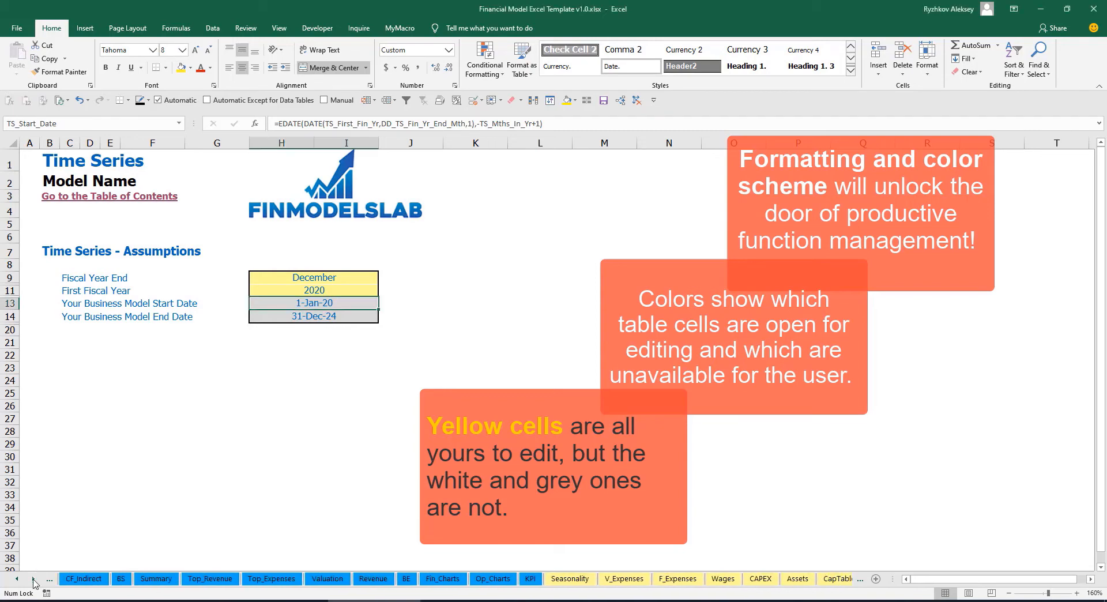
pyautogui.click(35, 578)
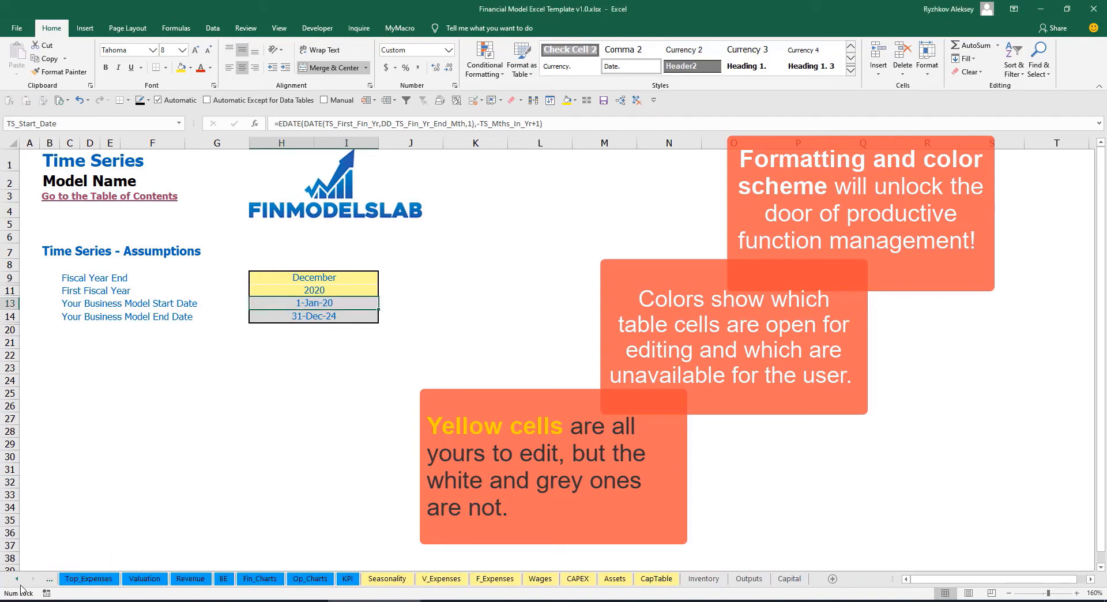
pyautogui.click(19, 584)
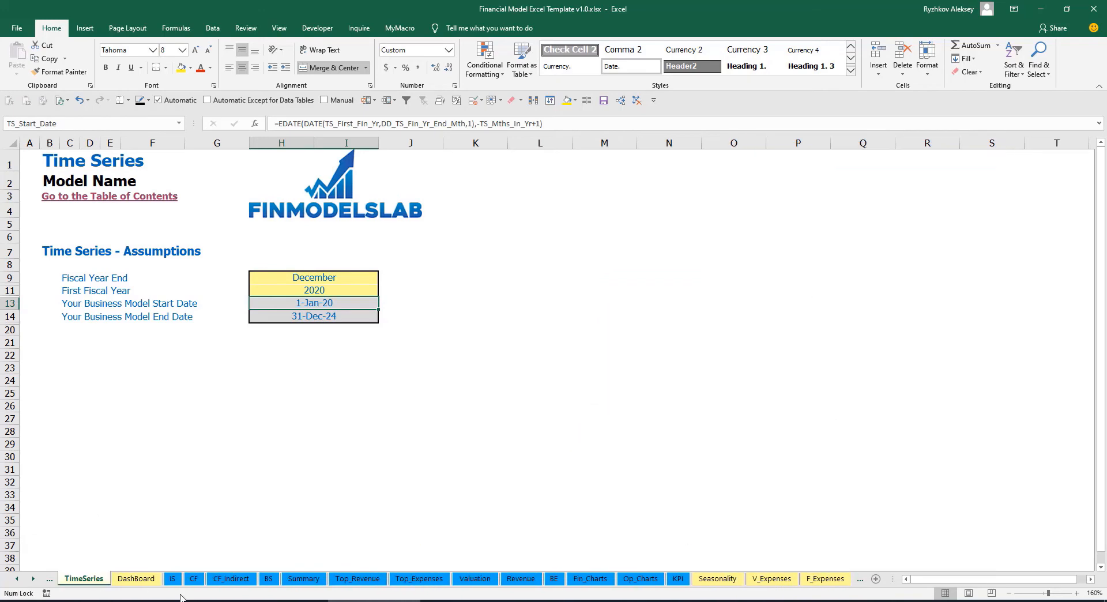
pyautogui.click(34, 583)
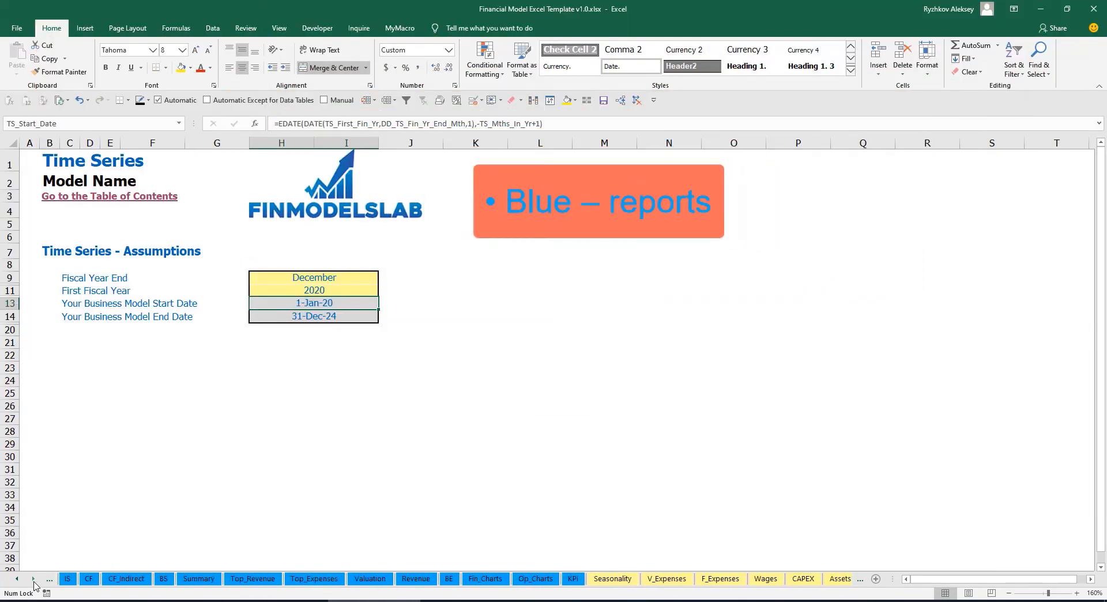
pyautogui.click(34, 582)
pyautogui.click(34, 582)
pyautogui.click(33, 582)
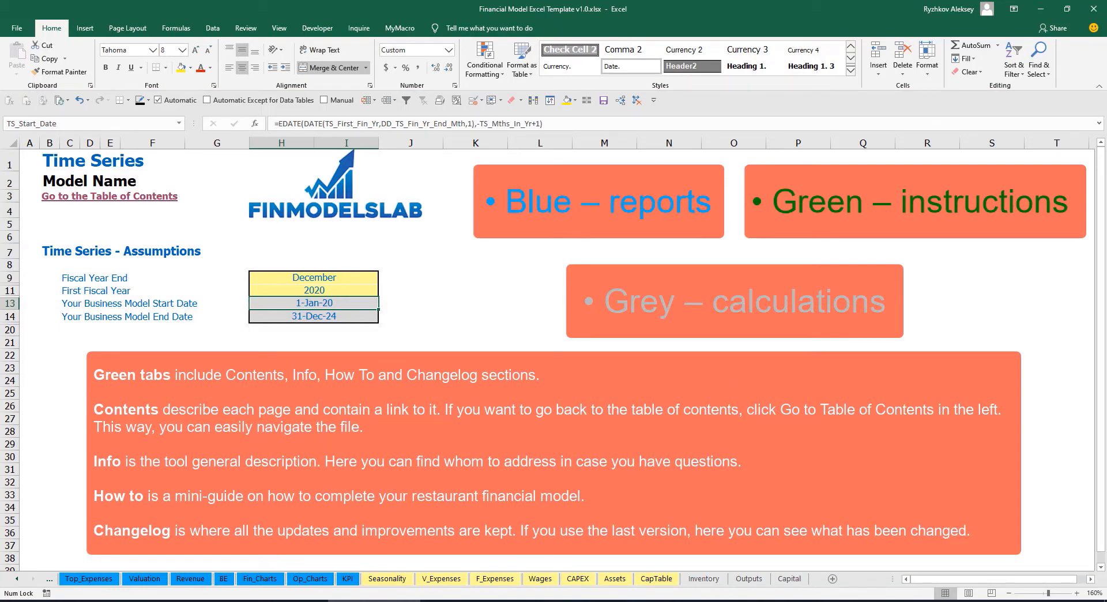
# - Open the Contents sheet, follow its Financial Statements Summary link and return to the table of contents
pyautogui.click(16, 579)
pyautogui.click(16, 579)
pyautogui.click(17, 579)
pyautogui.click(17, 579)
pyautogui.click(16, 579)
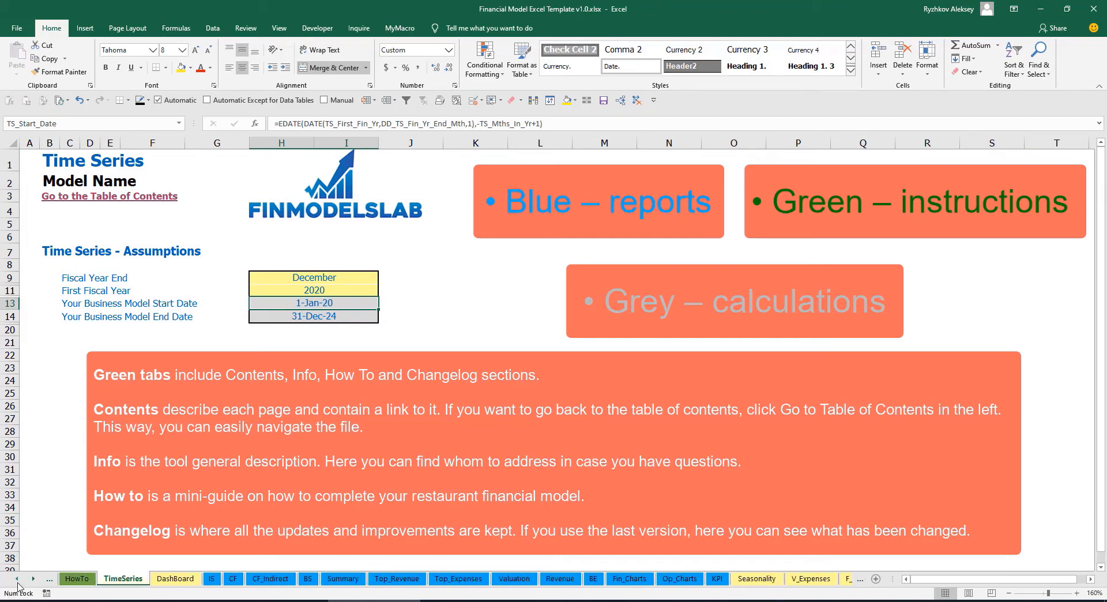
pyautogui.click(16, 578)
pyautogui.click(16, 579)
pyautogui.click(16, 579)
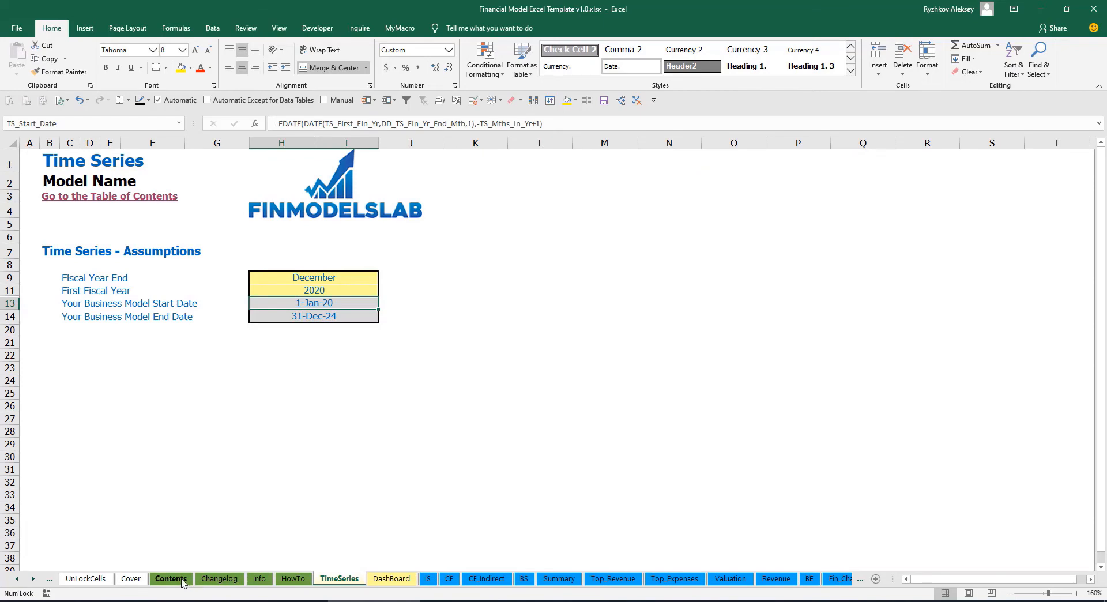
pyautogui.click(171, 579)
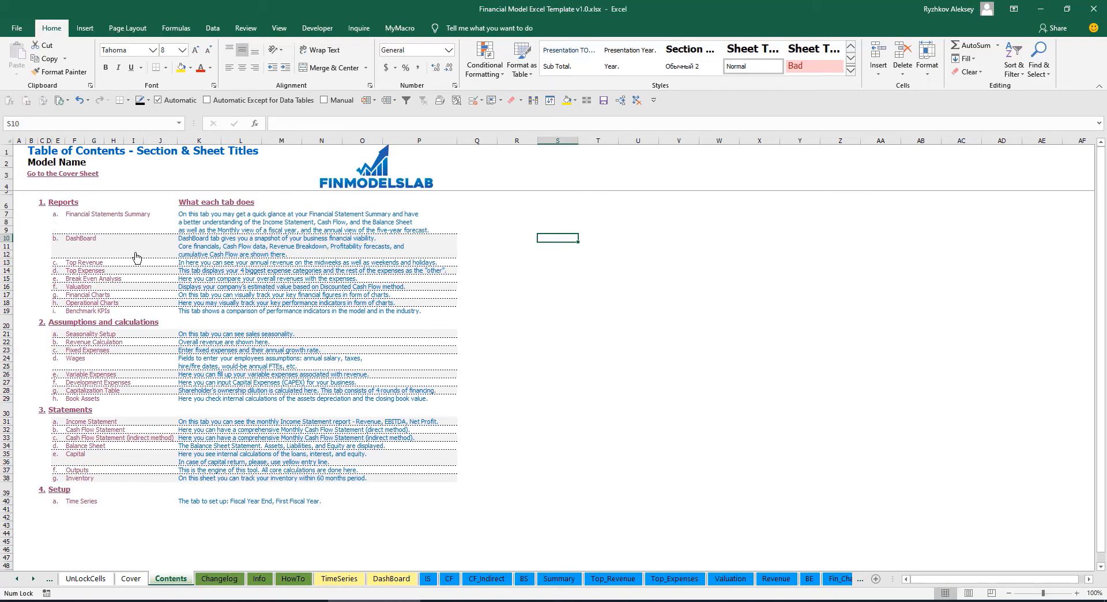
pyautogui.click(98, 219)
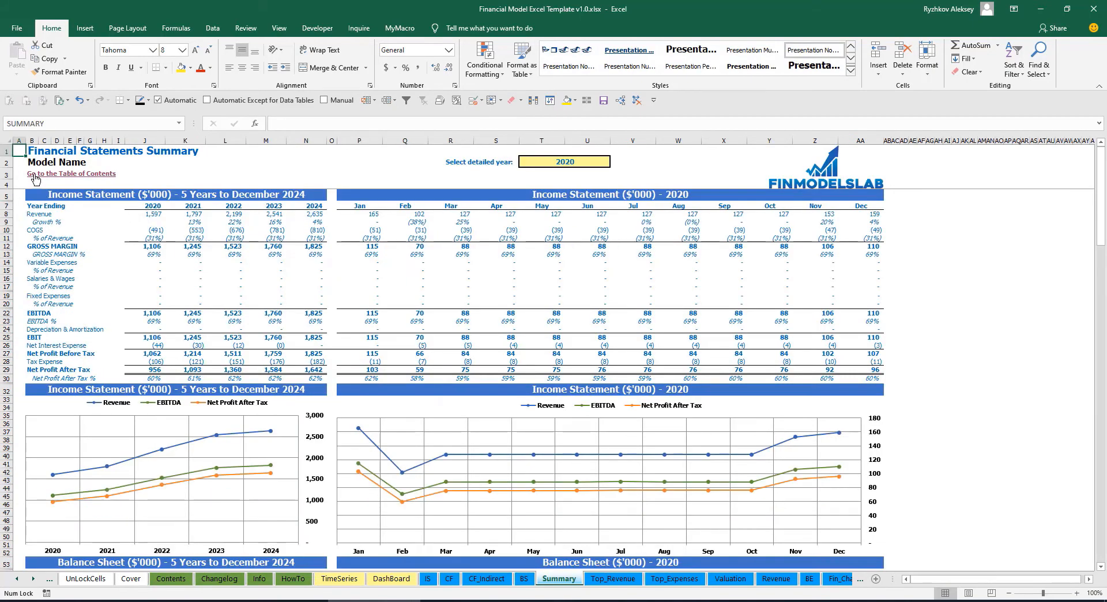
pyautogui.click(35, 176)
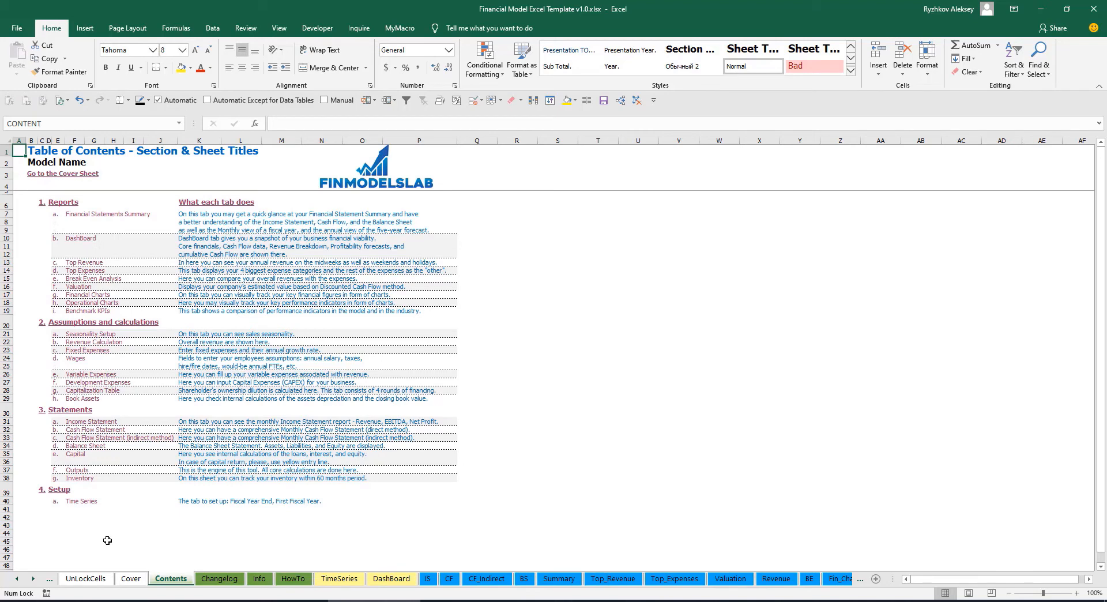
# - Read the guidance for each sheet on the HowTo sheet, from Overall Business Model Principles through Benchmark KPIs
pyautogui.click(292, 579)
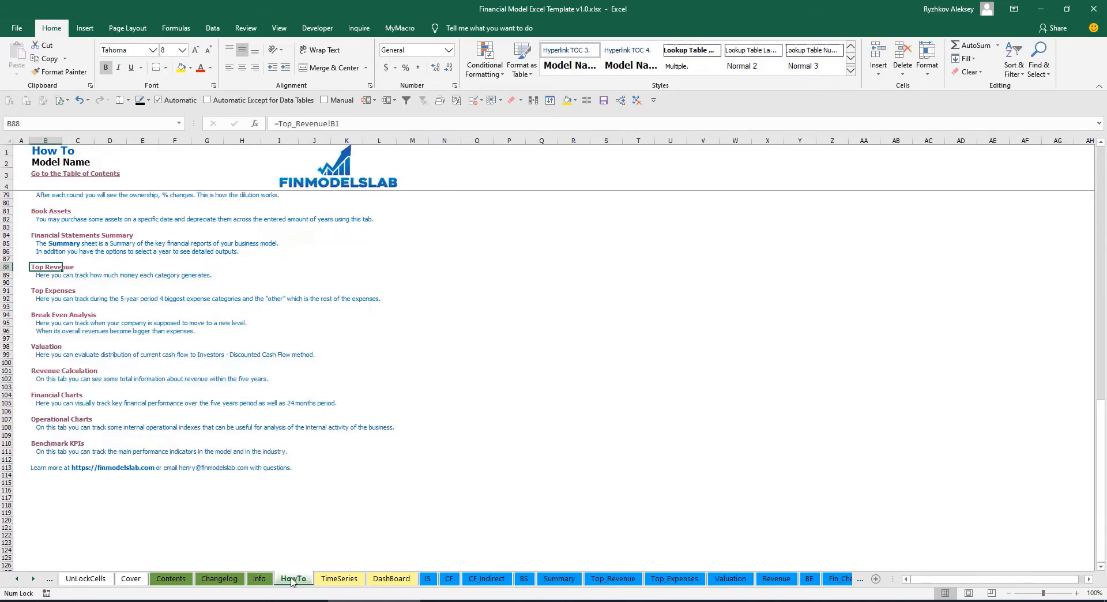
pyautogui.scroll(20, 117, 355)
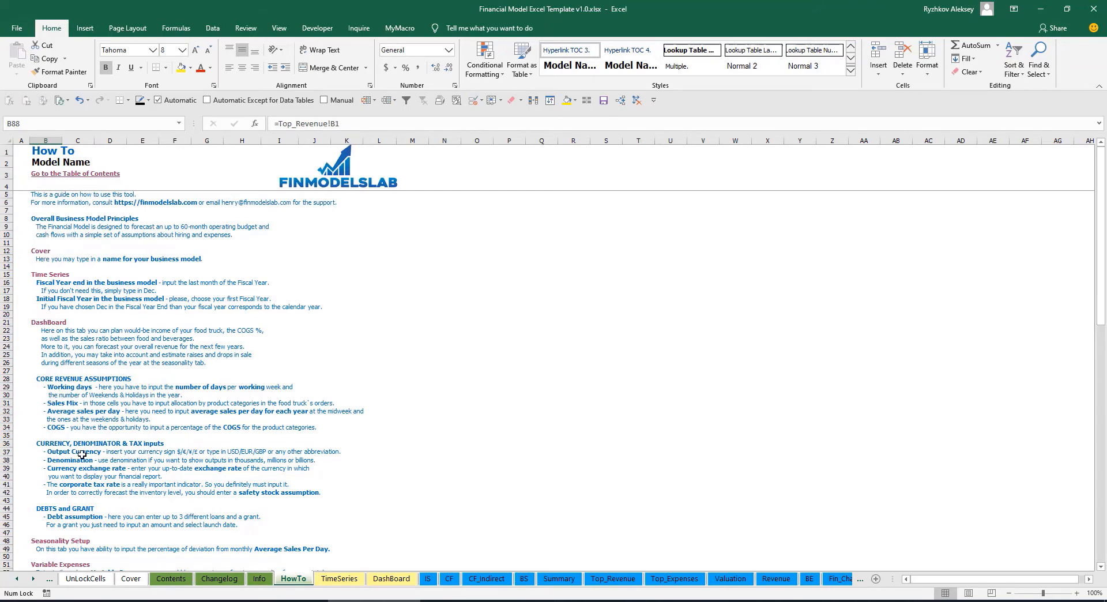
pyautogui.scroll(-3, 58, 386)
pyautogui.scroll(-3, 66, 411)
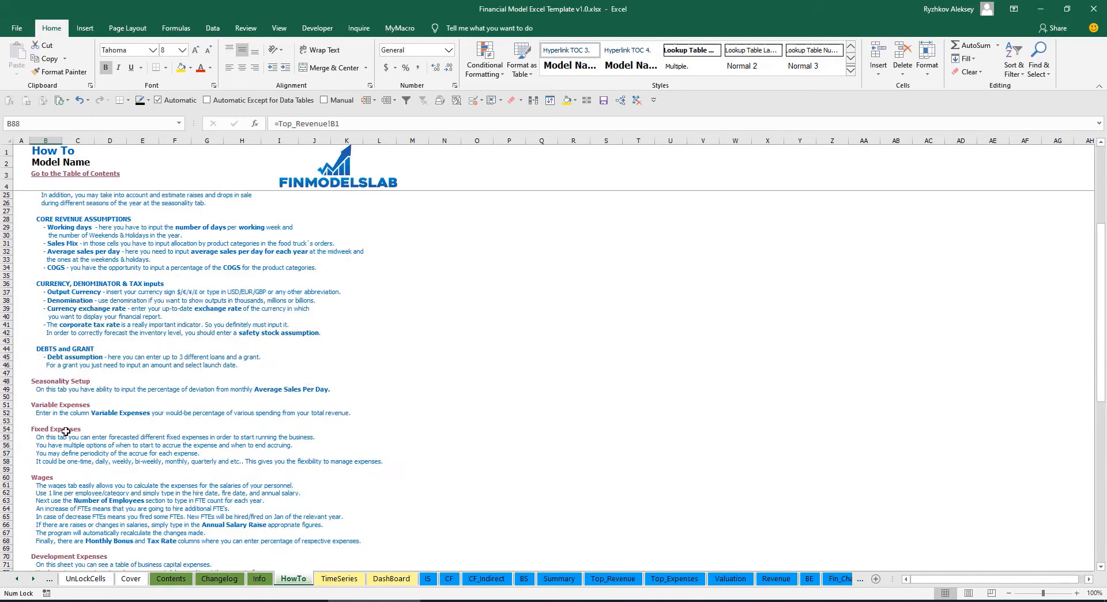
pyautogui.scroll(-6, 58, 438)
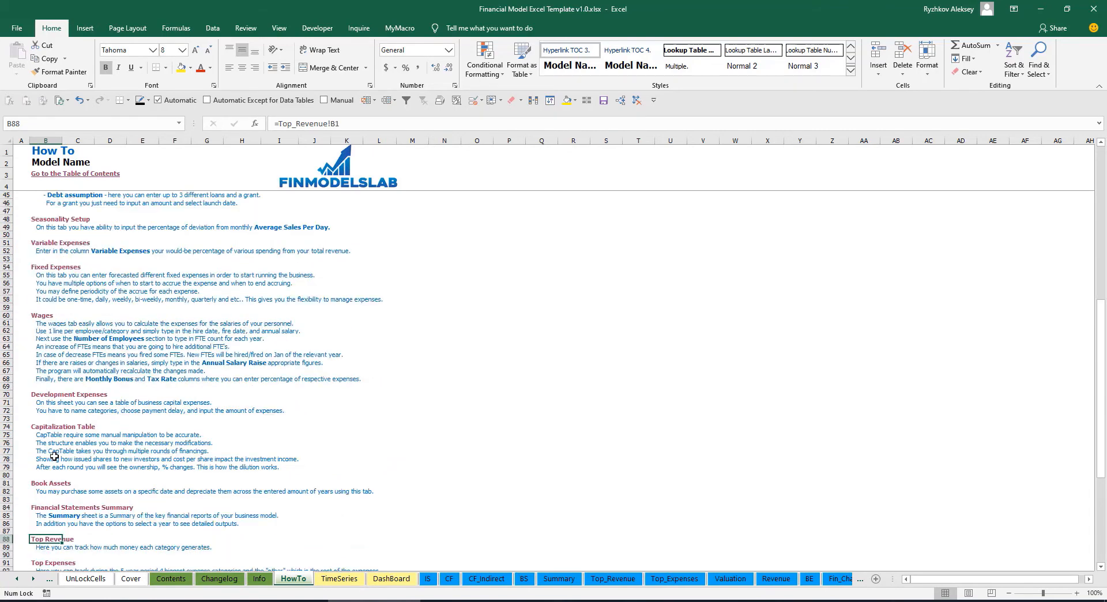
pyautogui.scroll(12, 55, 456)
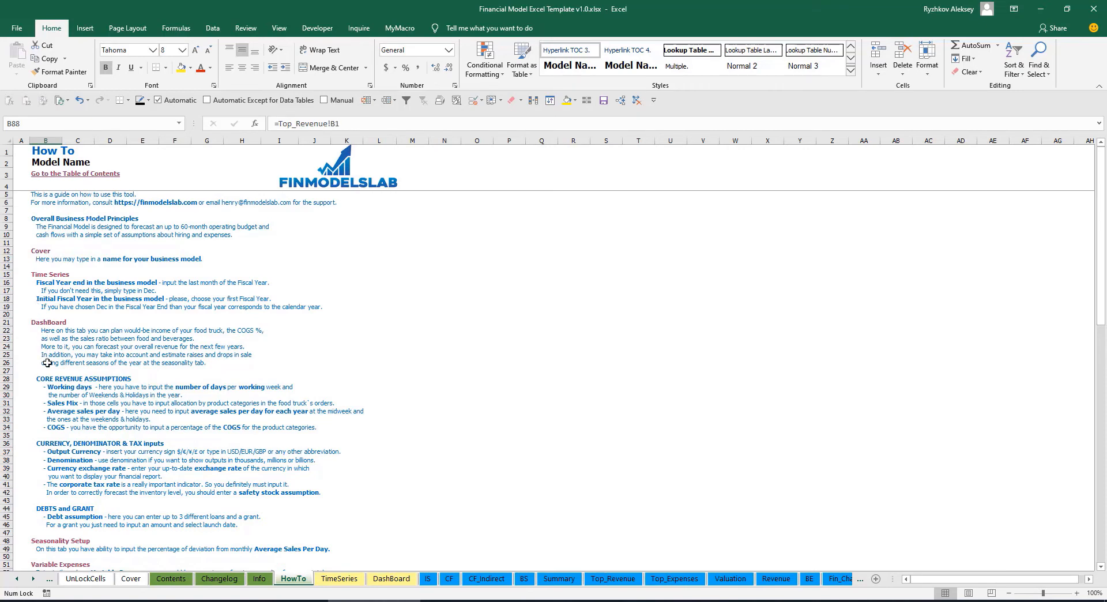
pyautogui.scroll(-12, 47, 362)
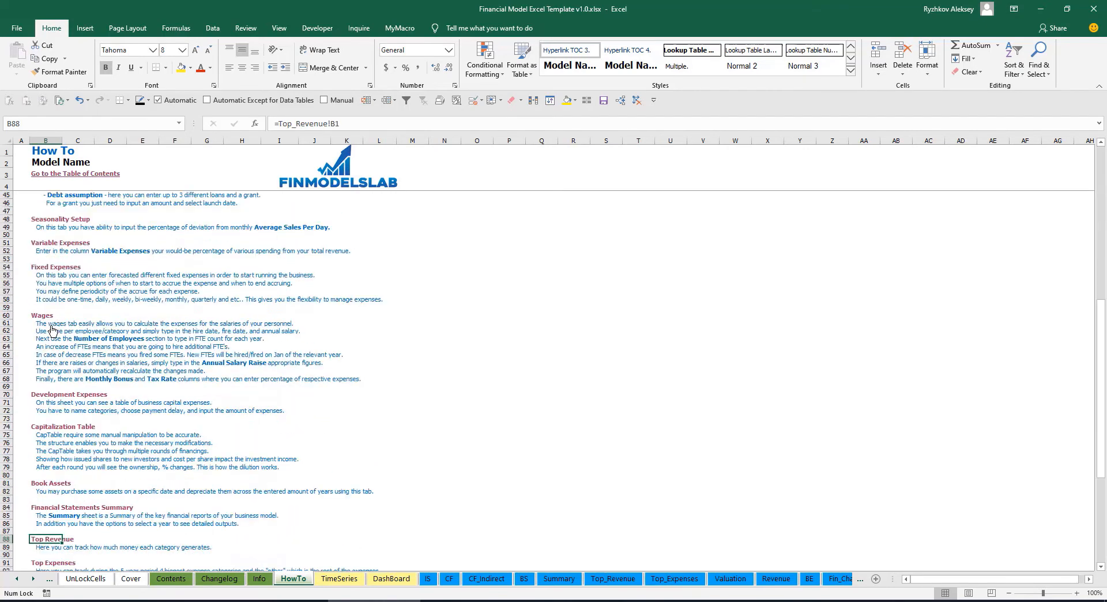
pyautogui.click(37, 485)
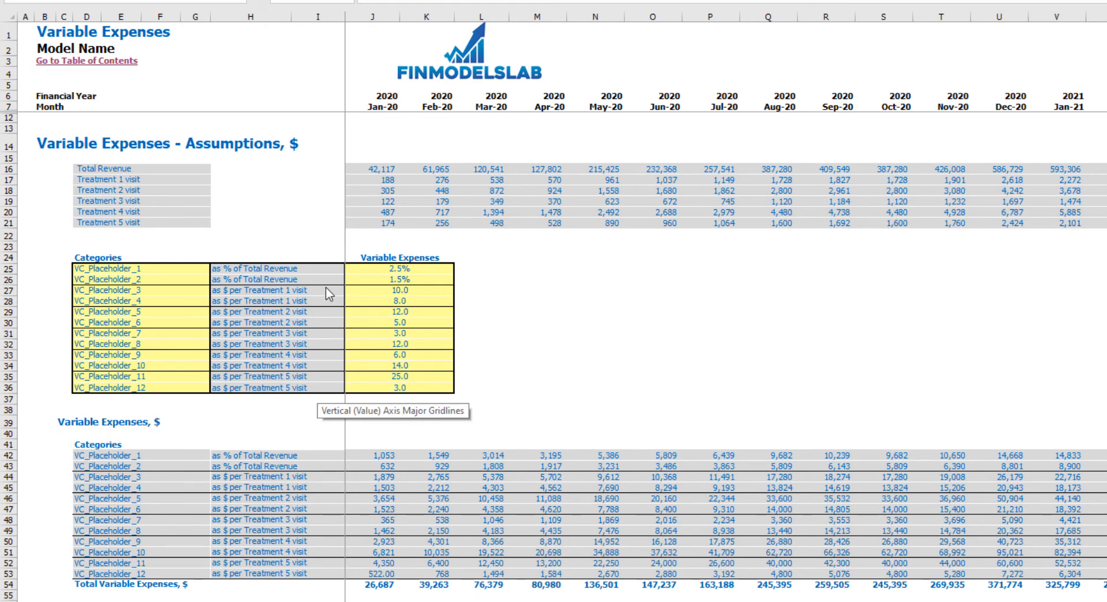
# - Examine the calculation basis of each variable expense category, the monthly Total Revenue and treatment visit rows, and the Variable Expenses input rates
pyautogui.moveTo(309, 269); pyautogui.dragTo(310, 280)
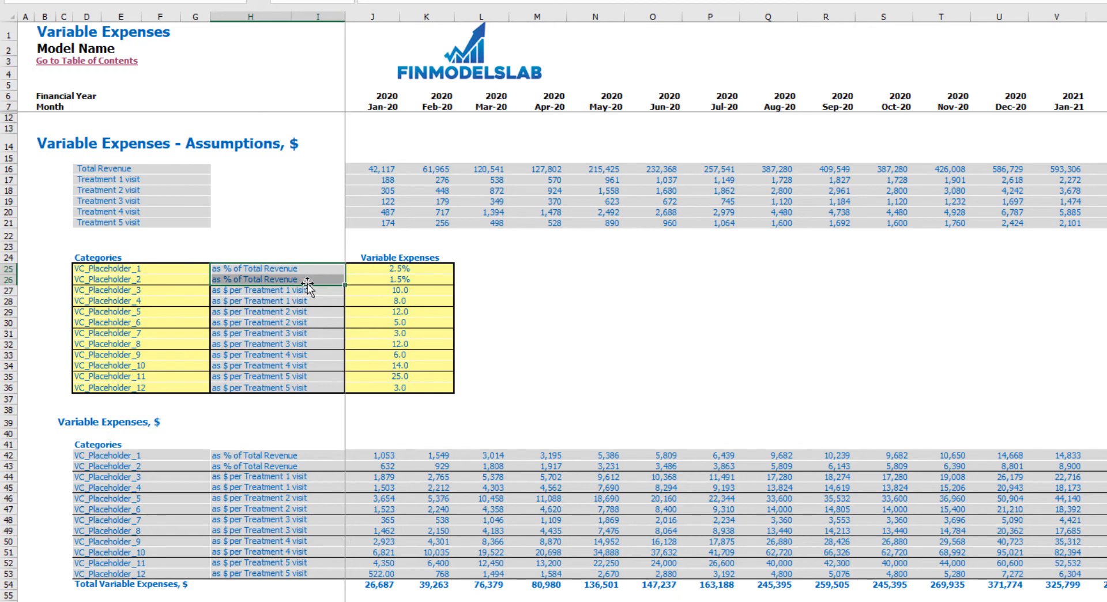
pyautogui.moveTo(299, 290); pyautogui.dragTo(304, 390)
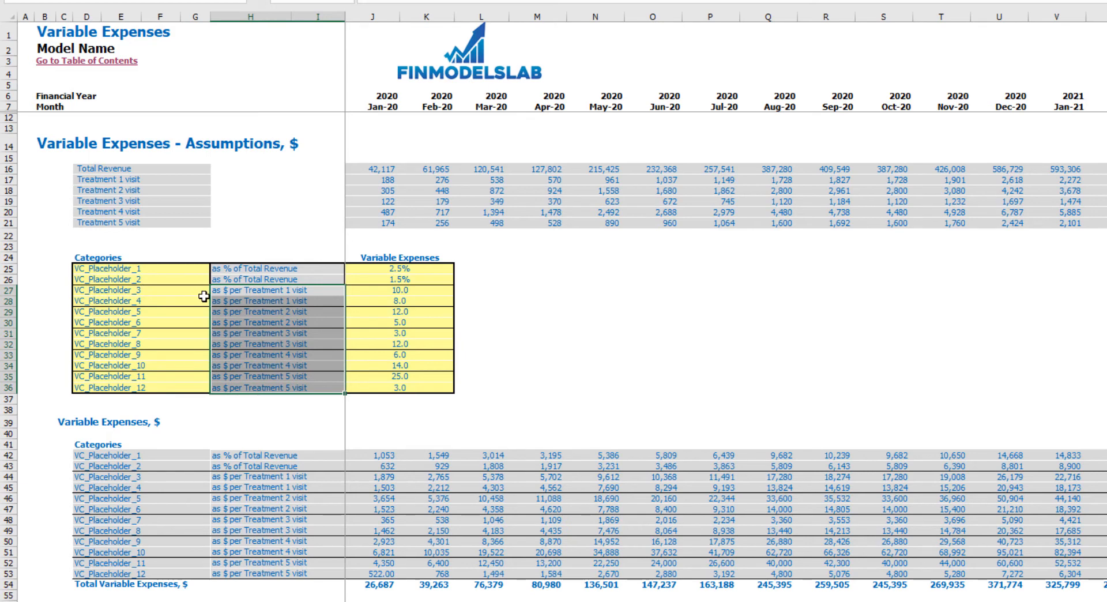
pyautogui.click(249, 291)
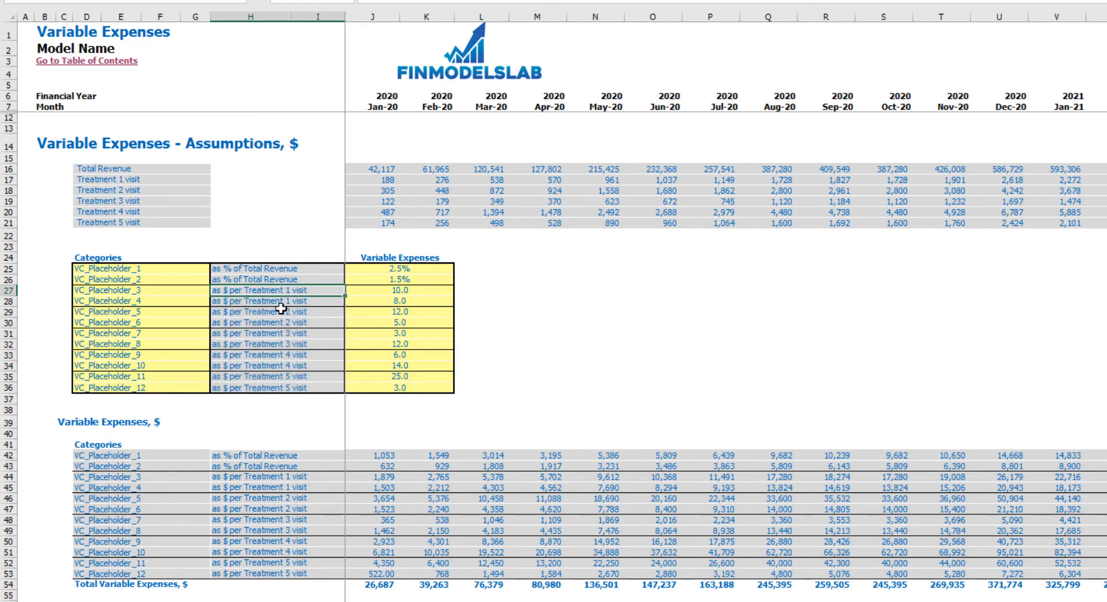
pyautogui.moveTo(381, 168); pyautogui.dragTo(751, 227)
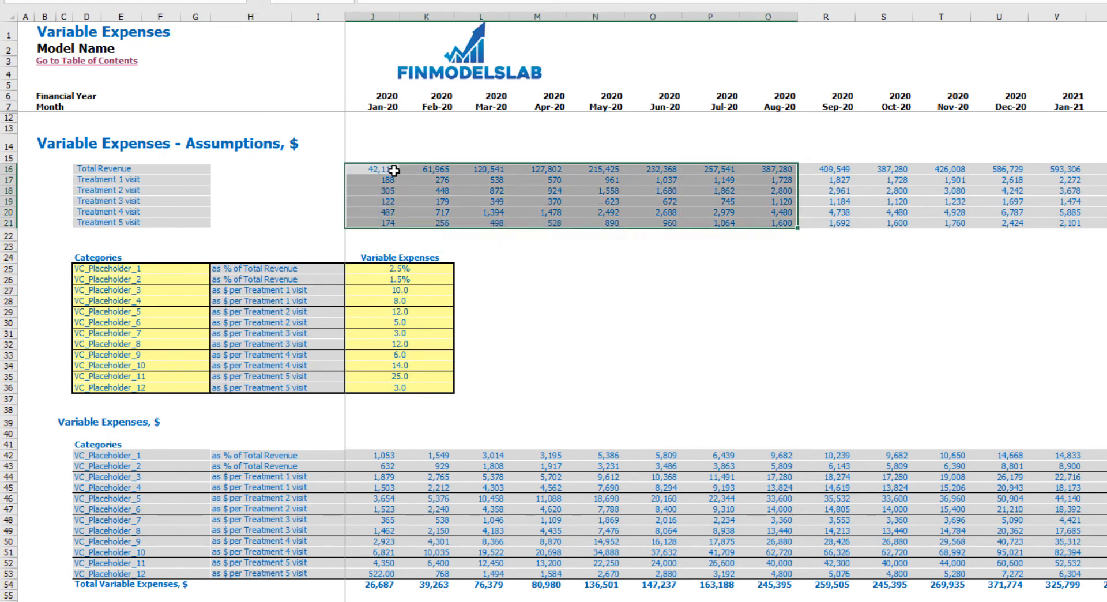
pyautogui.moveTo(394, 171); pyautogui.dragTo(686, 168)
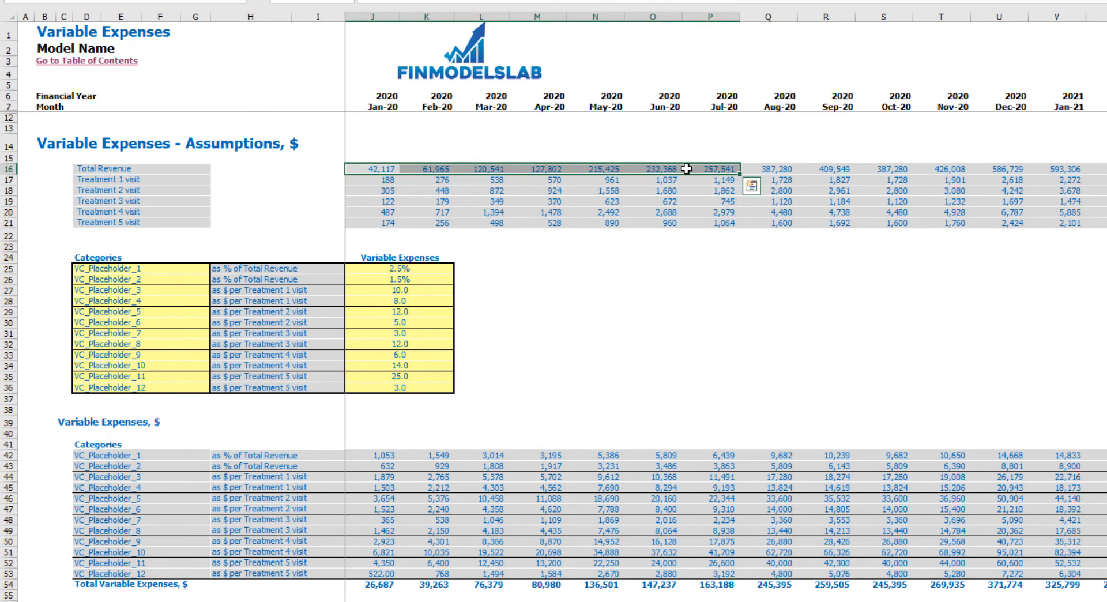
pyautogui.moveTo(384, 181); pyautogui.dragTo(710, 220)
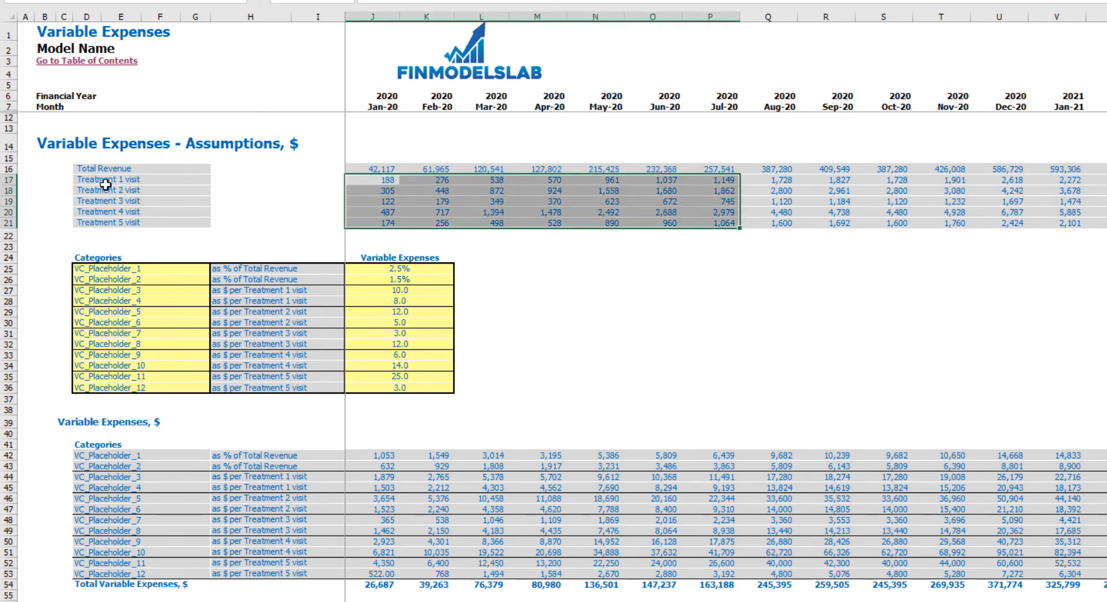
pyautogui.moveTo(368, 269); pyautogui.dragTo(380, 387)
pyautogui.click(598, 315)
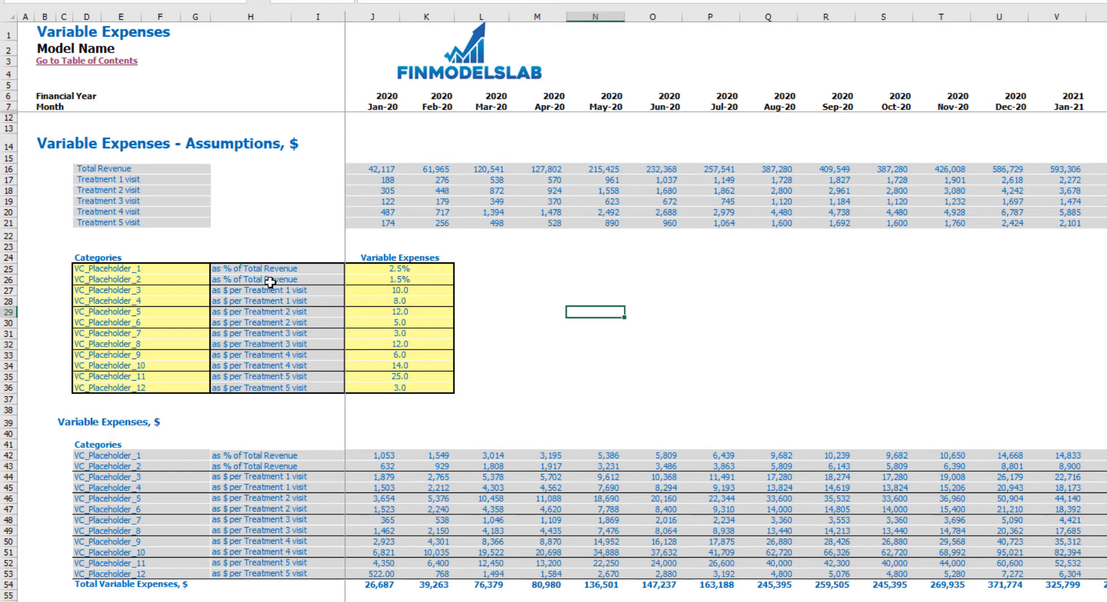
# - Check the input guidance for the percent-of-revenue rate and the variable expense names, and the per-visit basis for Treatments 1 and 2
pyautogui.click(389, 279)
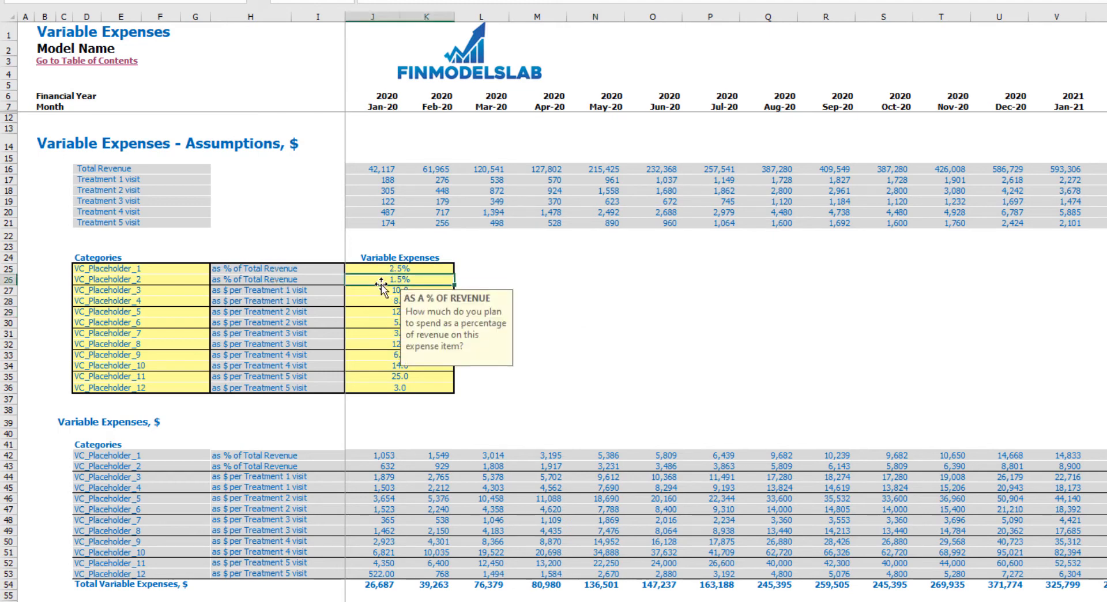
pyautogui.click(512, 268)
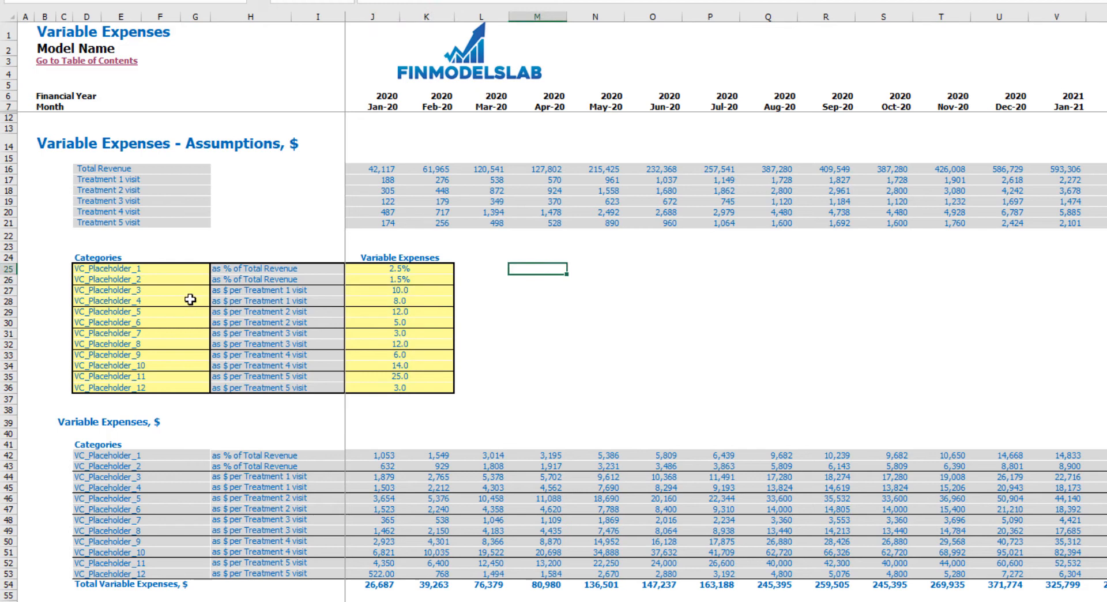
pyautogui.moveTo(188, 295); pyautogui.dragTo(175, 387)
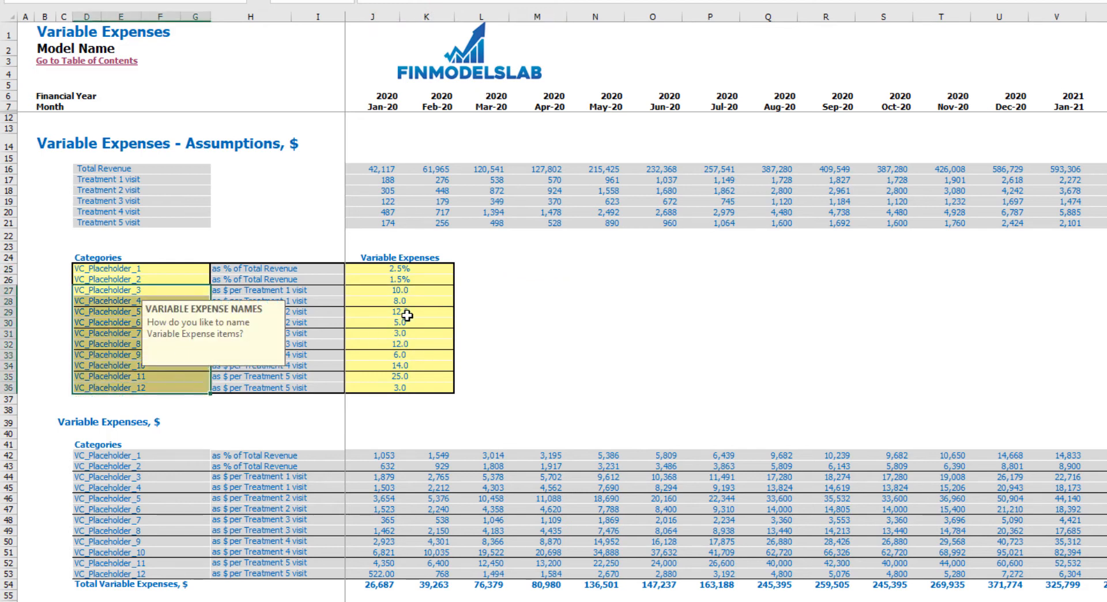
pyautogui.click(416, 293)
pyautogui.click(553, 299)
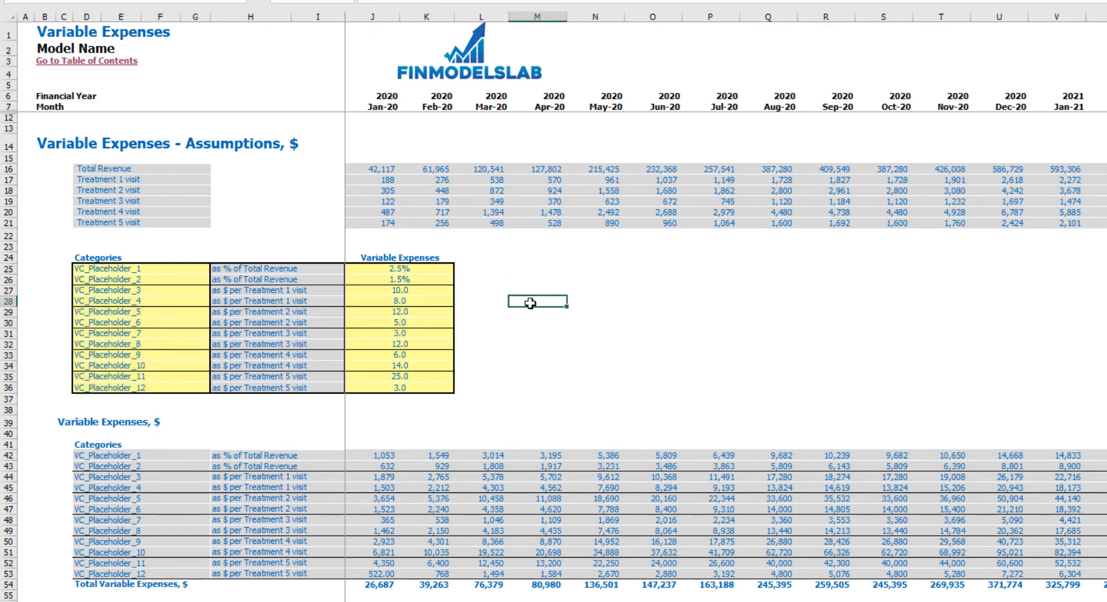
pyautogui.click(274, 292)
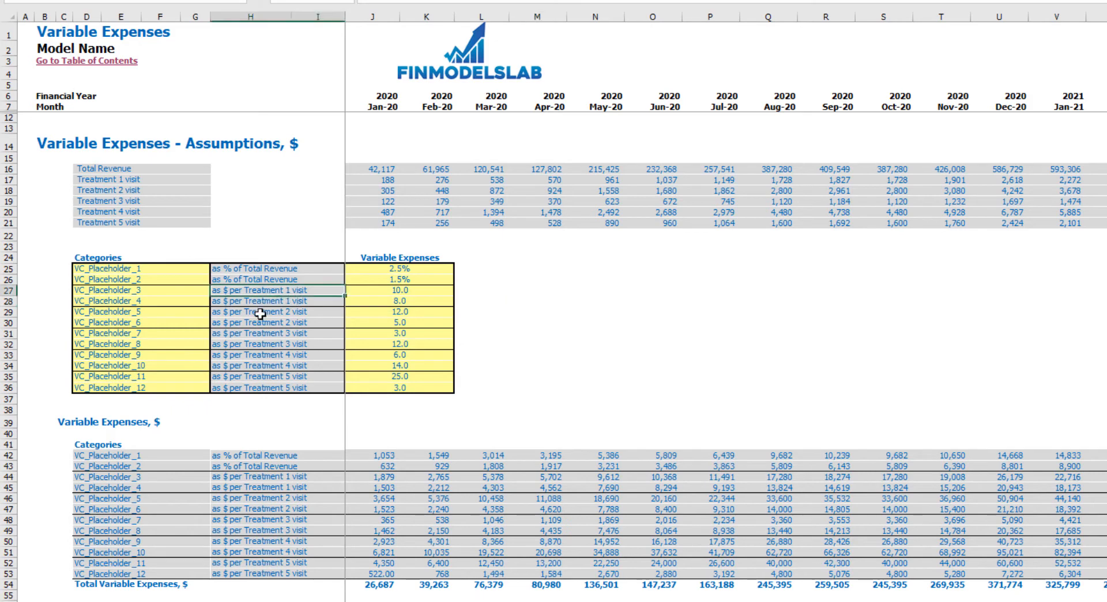
pyautogui.click(264, 314)
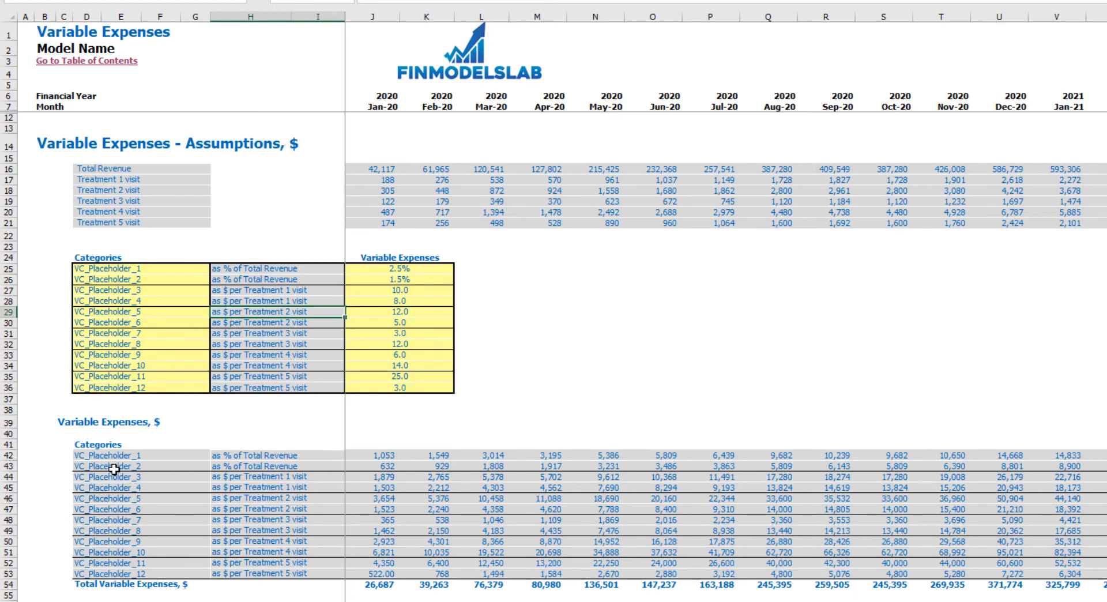
# - Open the Income Statement sheet, expand the Total Variable Expenses group and examine its VC_Placeholder lines
pyautogui.click(358, 601)
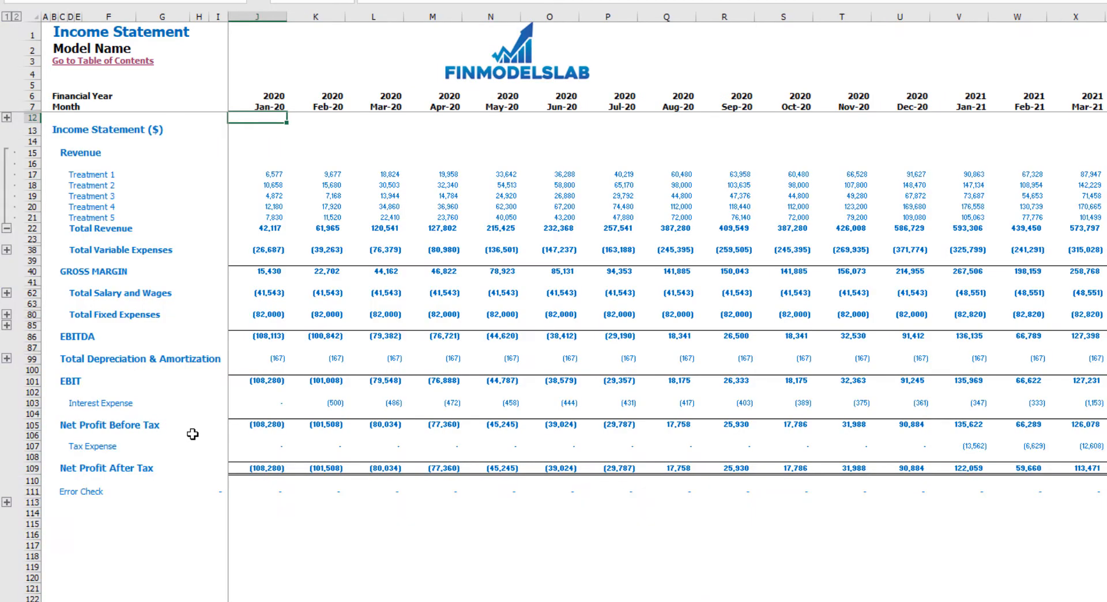
pyautogui.click(6, 249)
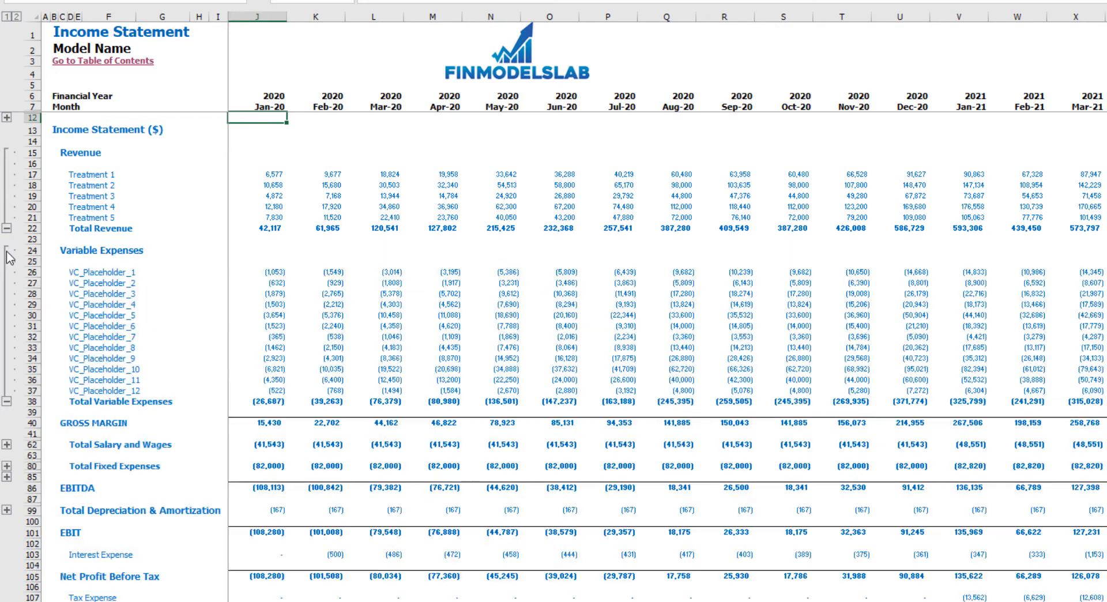
pyautogui.click(78, 272)
pyautogui.moveTo(85, 297); pyautogui.dragTo(472, 399)
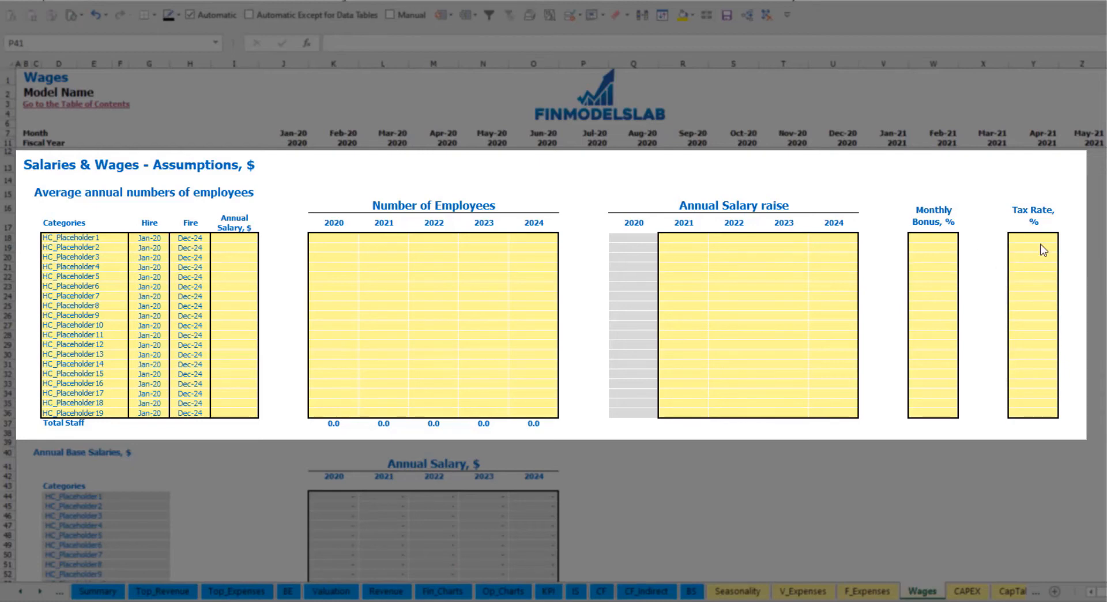
# - Rename the first staff category on the Wages sheet to CFO and set its hire date to Mar-20
pyautogui.click(112, 238)
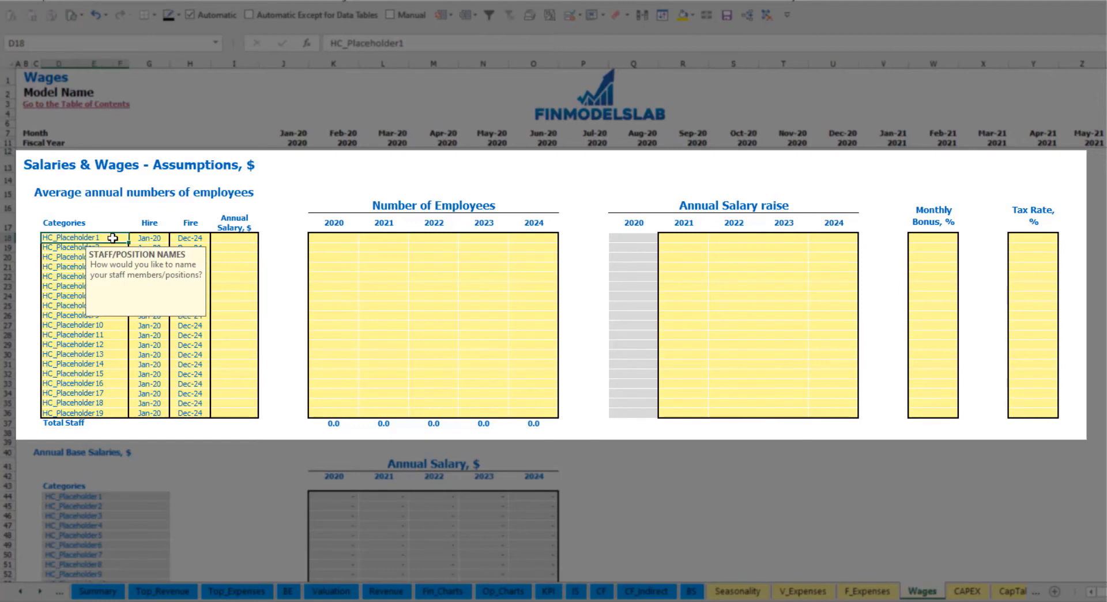
pyautogui.write('CFO')
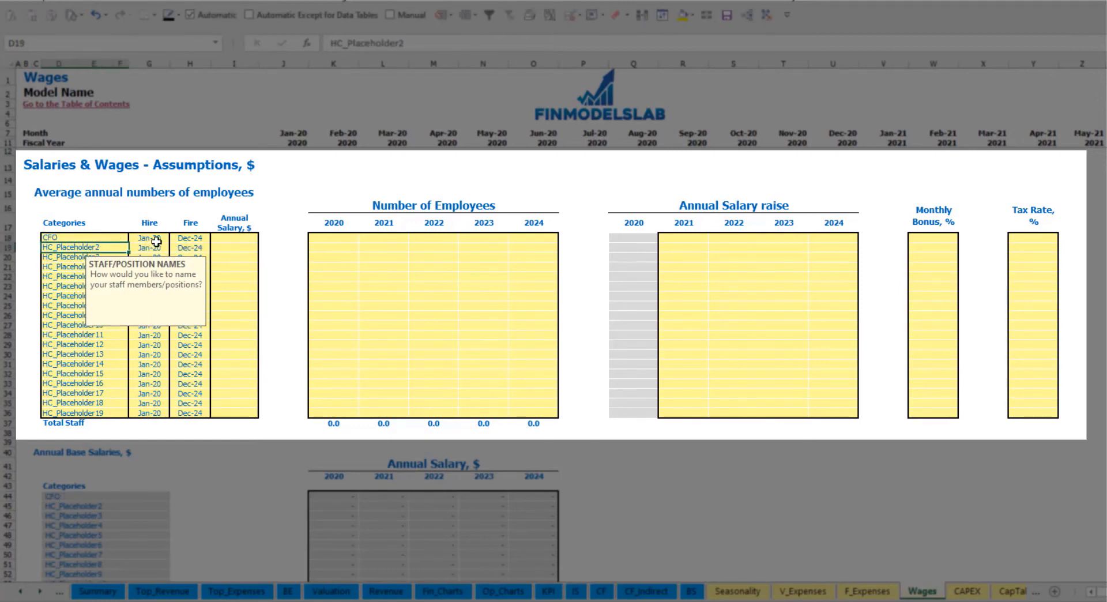
pyautogui.click(155, 240)
pyautogui.click(173, 239)
pyautogui.press('Down')
pyautogui.press('Down')
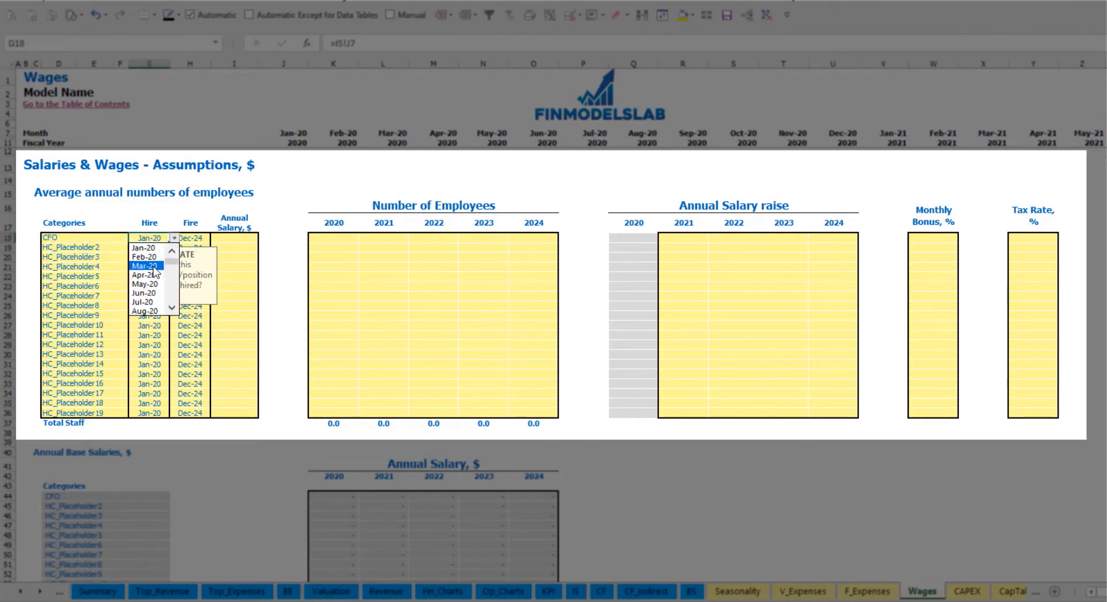
pyautogui.press('Return')
# - Check the CFO's fire date guidance and set the CFO's annual salary to 50,000
pyautogui.click(189, 237)
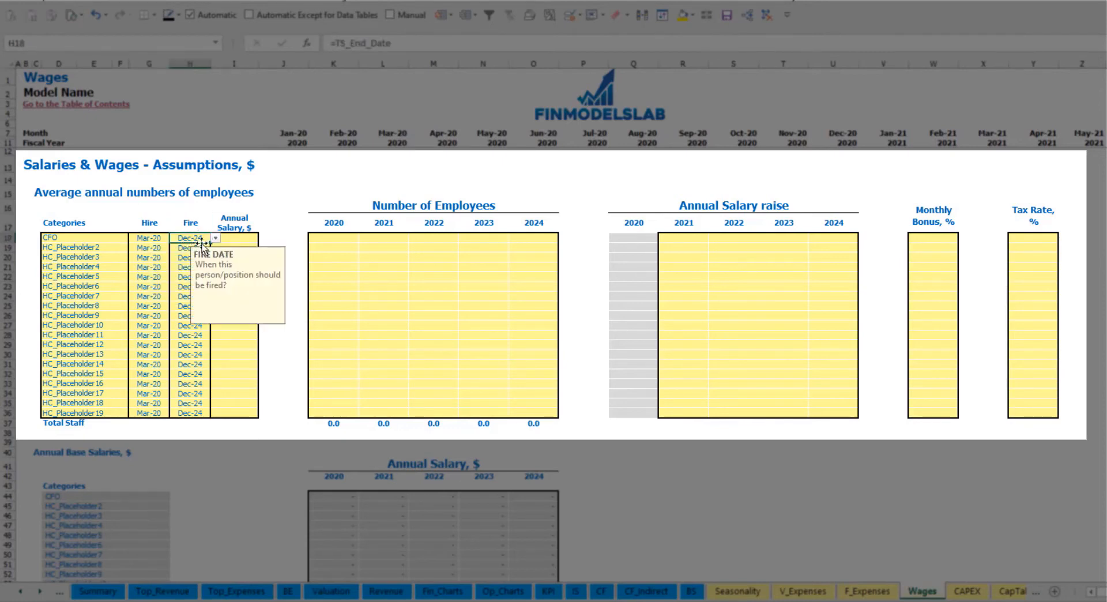
pyautogui.click(238, 239)
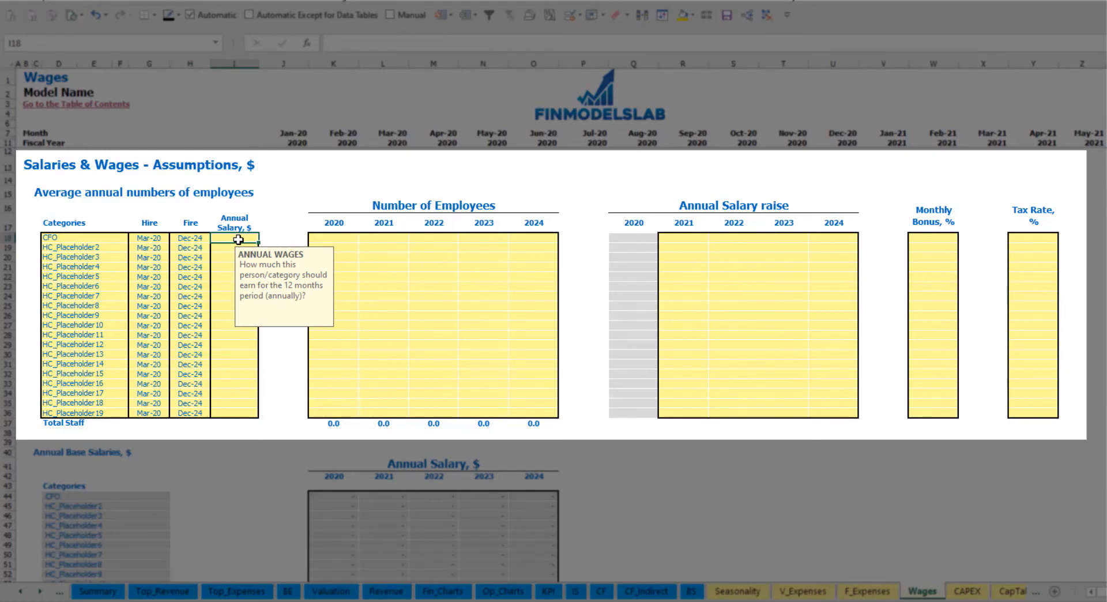
pyautogui.write('50000')
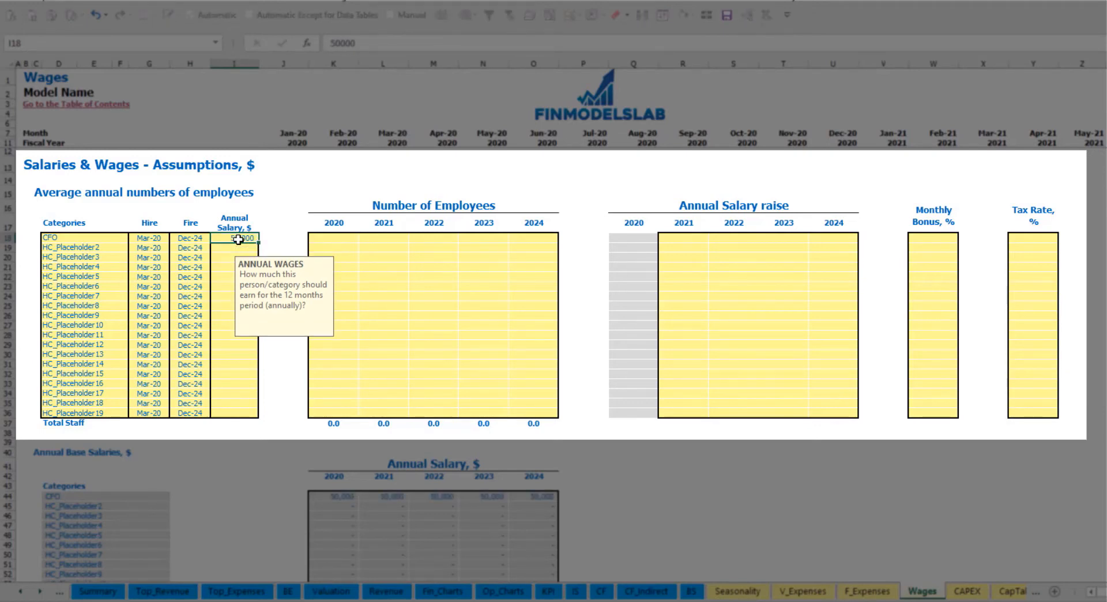
pyautogui.press('Return')
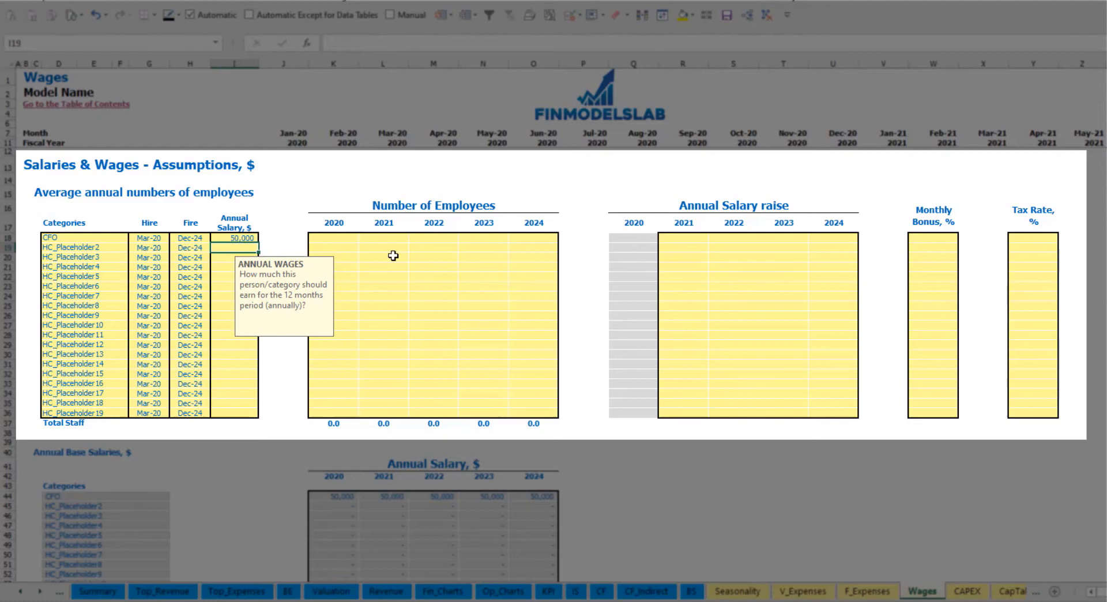
# - Enter 1 as the CFO's number of employees for each year from 2020 through 2024
pyautogui.click(348, 241)
pyautogui.write('1')
pyautogui.press('Right')
pyautogui.write('1')
pyautogui.press('Right')
pyautogui.write('1')
pyautogui.press('Right')
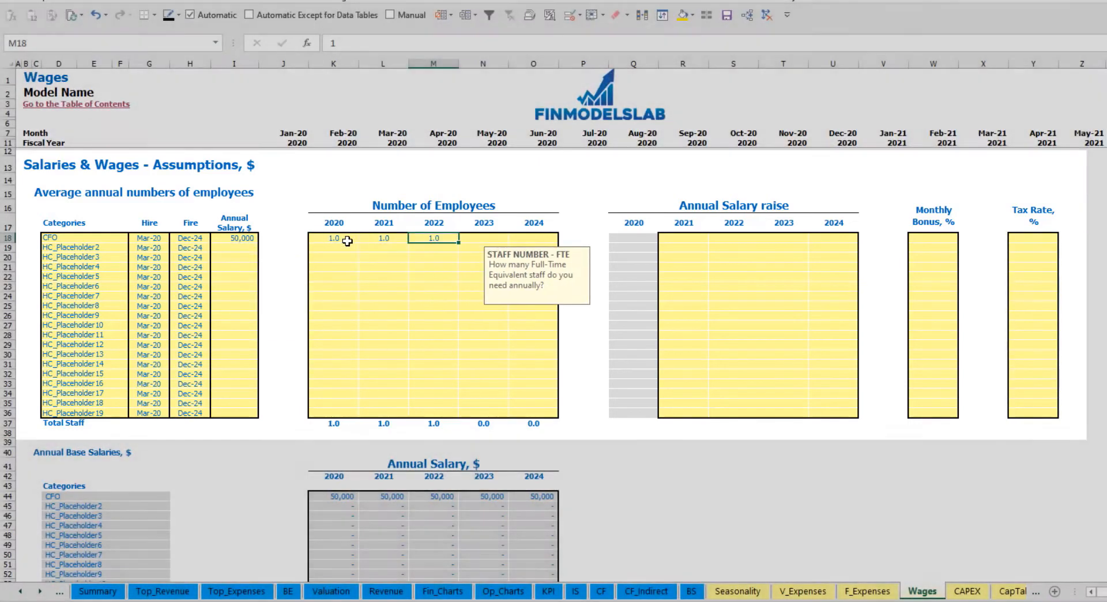
pyautogui.press('1')
pyautogui.press('Right')
pyautogui.press('1')
pyautogui.press('Return')
pyautogui.press('Right')
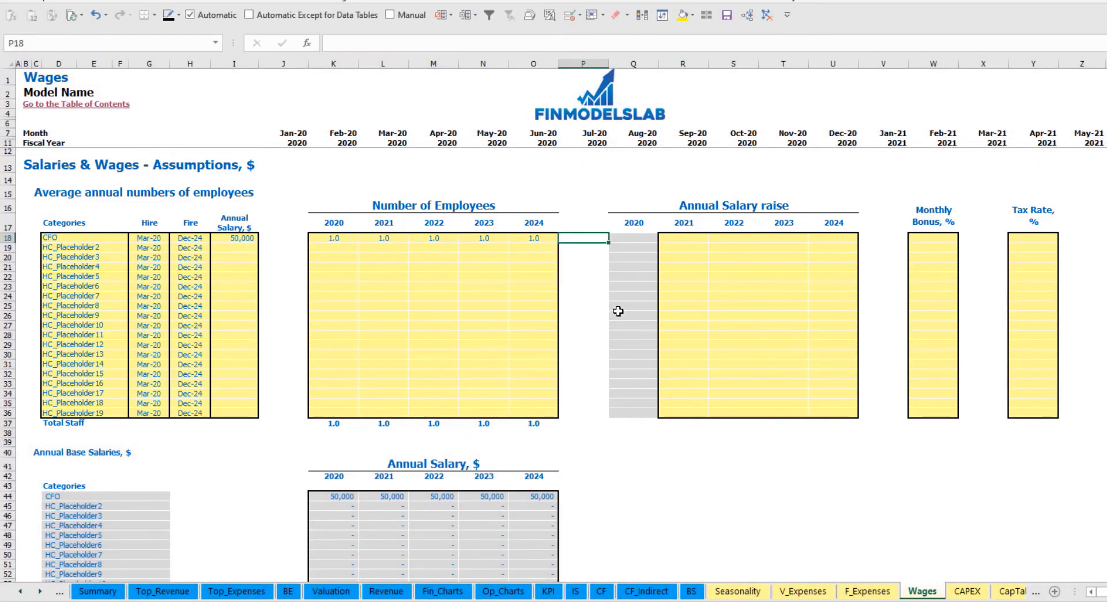
# - Review the CFO's monthly headcount in the Total Staff Numbers table across the timeline, and return to the wage assumptions
pyautogui.scroll(-5, 618, 312)
pyautogui.scroll(5, 589, 326)
pyautogui.scroll(-13, 598, 329)
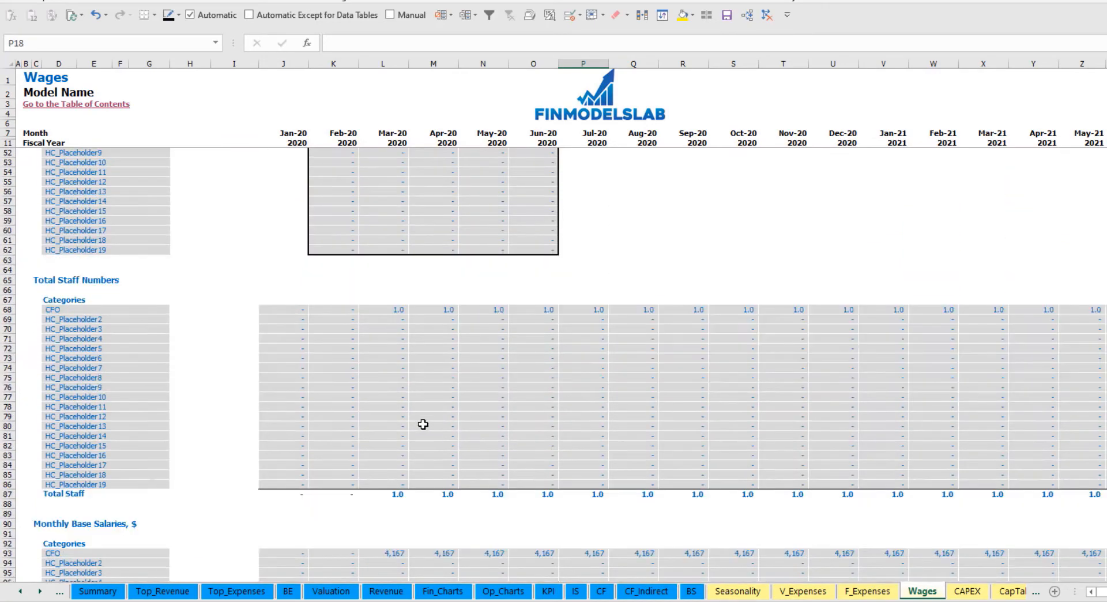
pyautogui.click(397, 309)
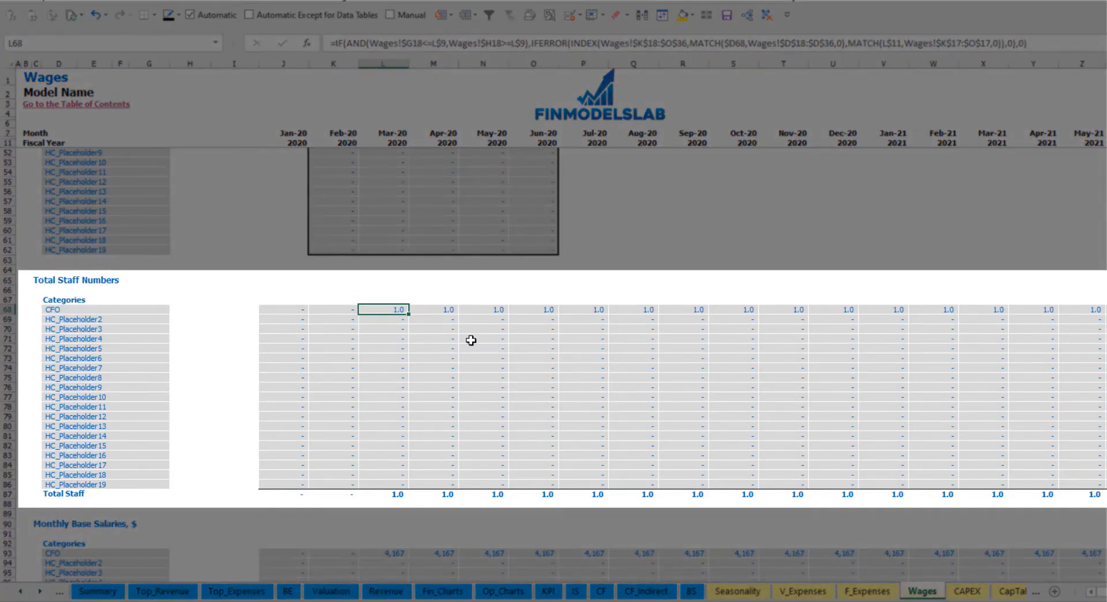
pyautogui.hotkey('ctrl', 'Right')
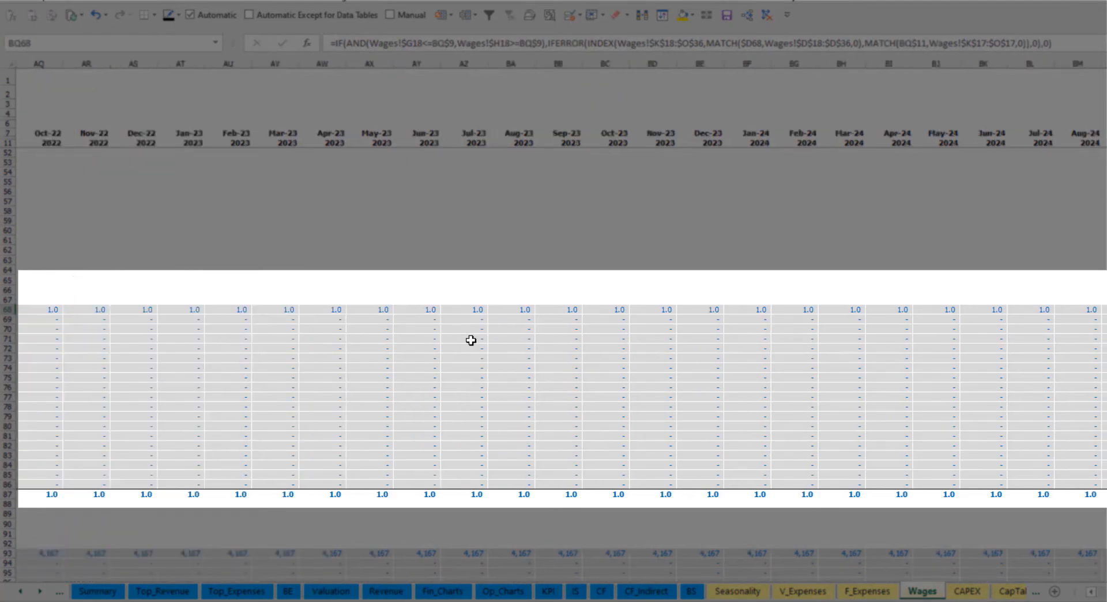
pyautogui.press('Home')
pyautogui.scroll(13, 471, 340)
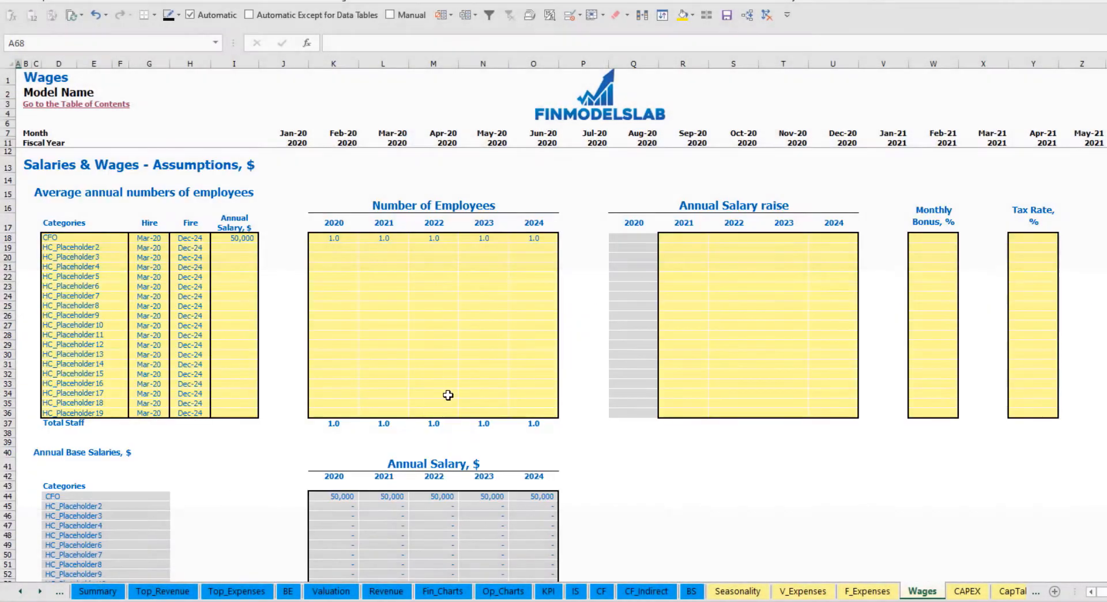
# - Set the CFO's annual salary raise to 5% for 2021 and copy it to 2022 through 2024
pyautogui.click(688, 239)
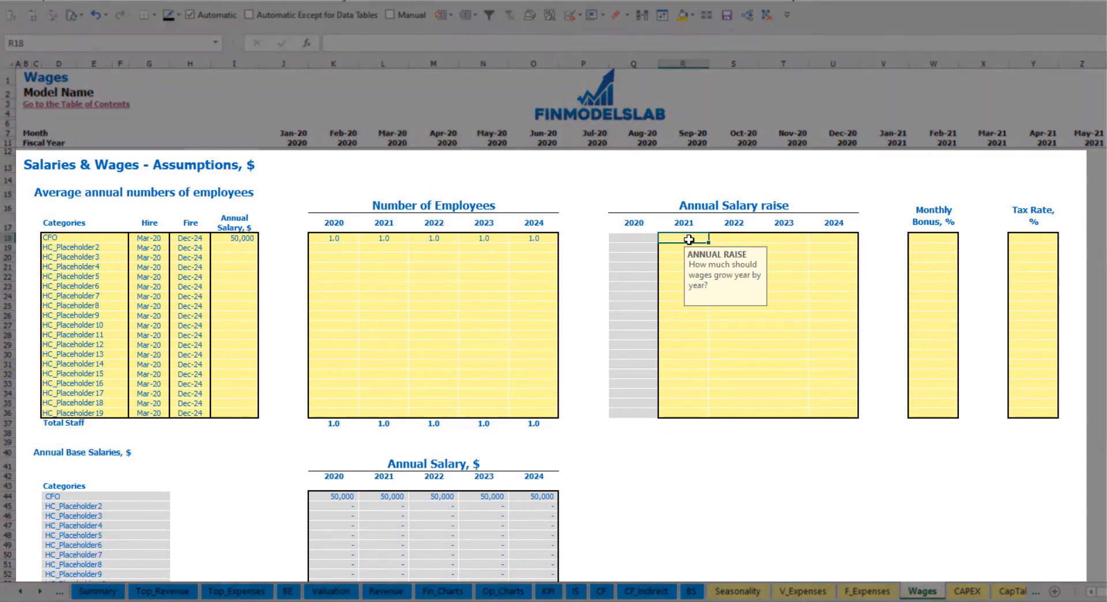
pyautogui.hotkey('ctrl', 'c')
pyautogui.press('Right')
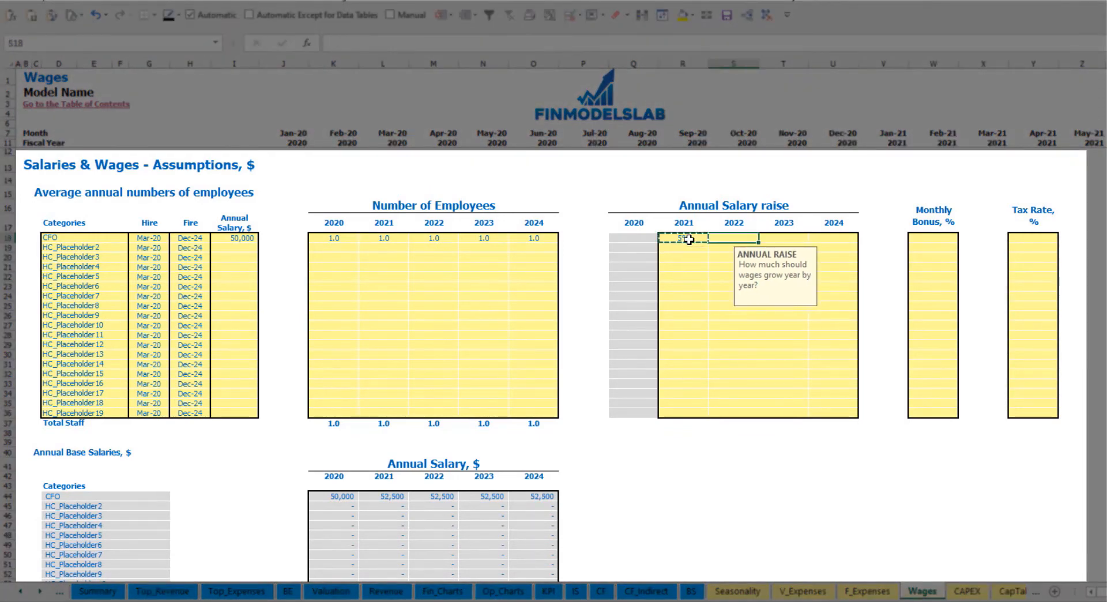
pyautogui.hotkey('shift', 'Right')
pyautogui.hotkey('shift', 'Right')
pyautogui.hotkey('ctrl', 'v')
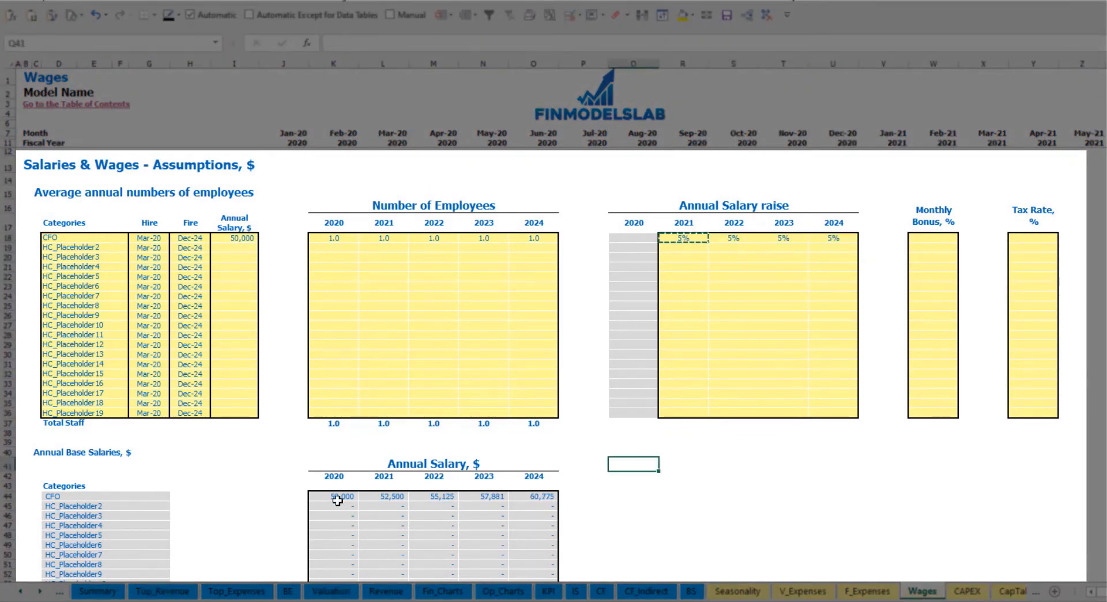
# - Examine the CFO's yearly base salaries against the annual salary and raise inputs, including the 2021 formula
pyautogui.moveTo(338, 496); pyautogui.dragTo(527, 497)
pyautogui.click(393, 509)
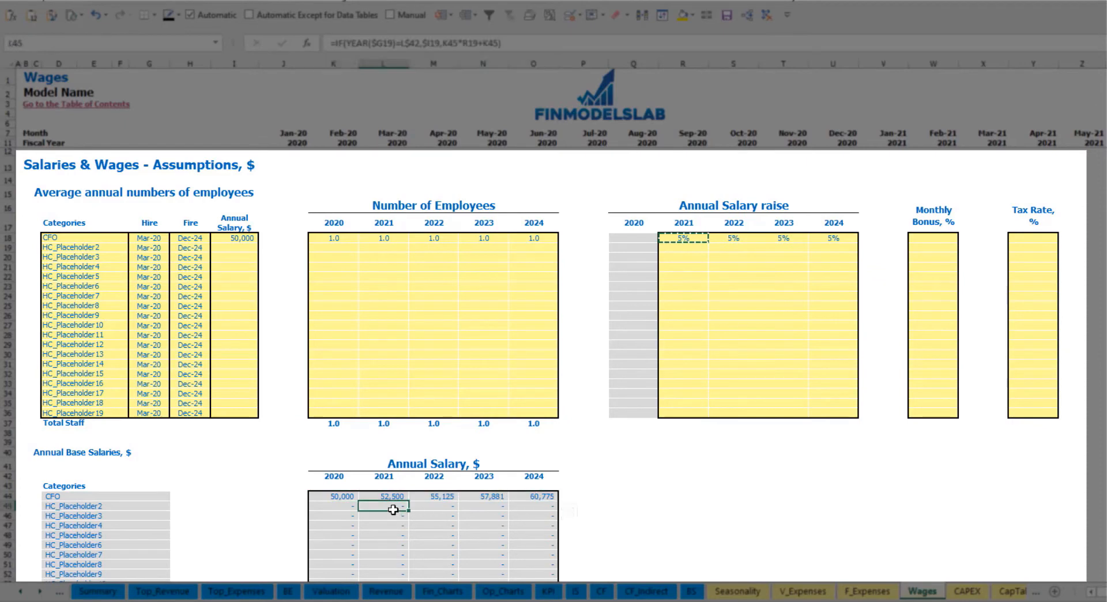
pyautogui.click(242, 241)
pyautogui.moveTo(706, 239); pyautogui.dragTo(829, 240)
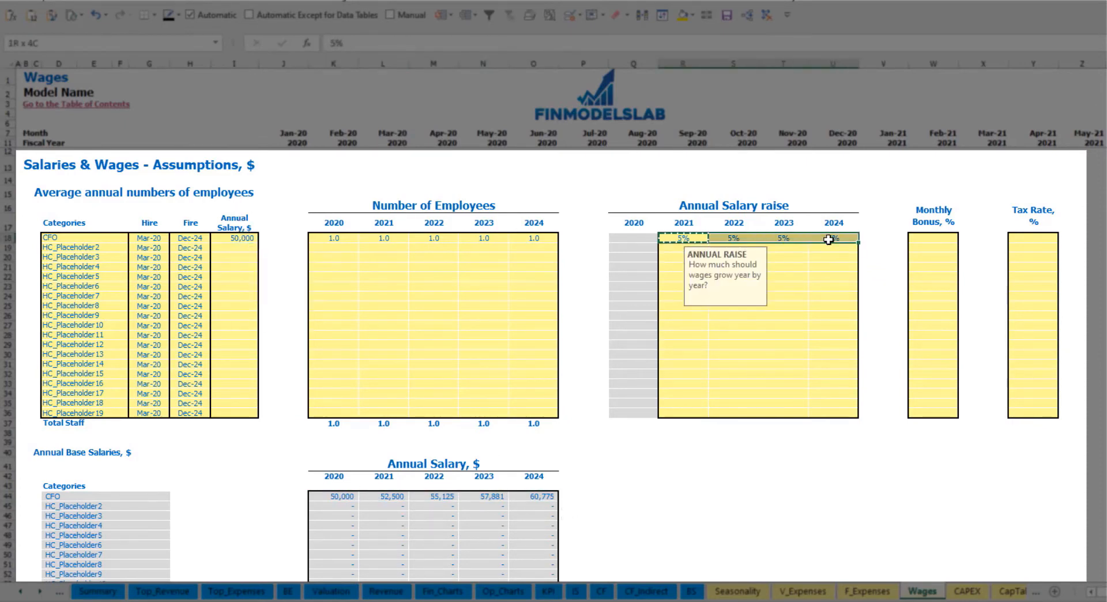
pyautogui.click(383, 496)
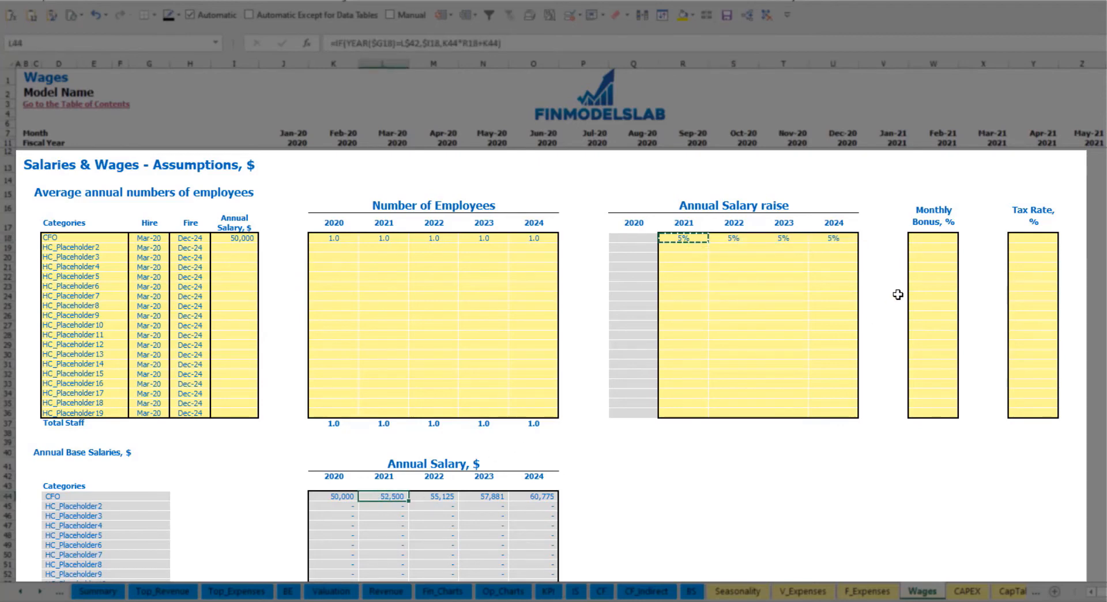
# - Set the CFO's monthly bonus to 10% and tax rate to 5%
pyautogui.click(939, 237)
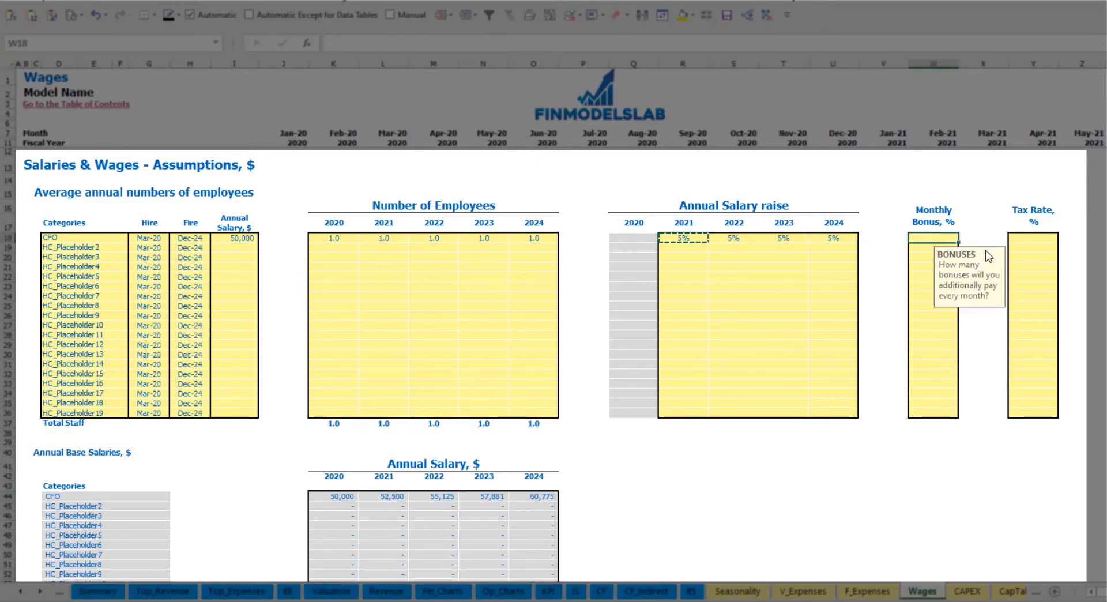
pyautogui.write('10%')
pyautogui.press('Return')
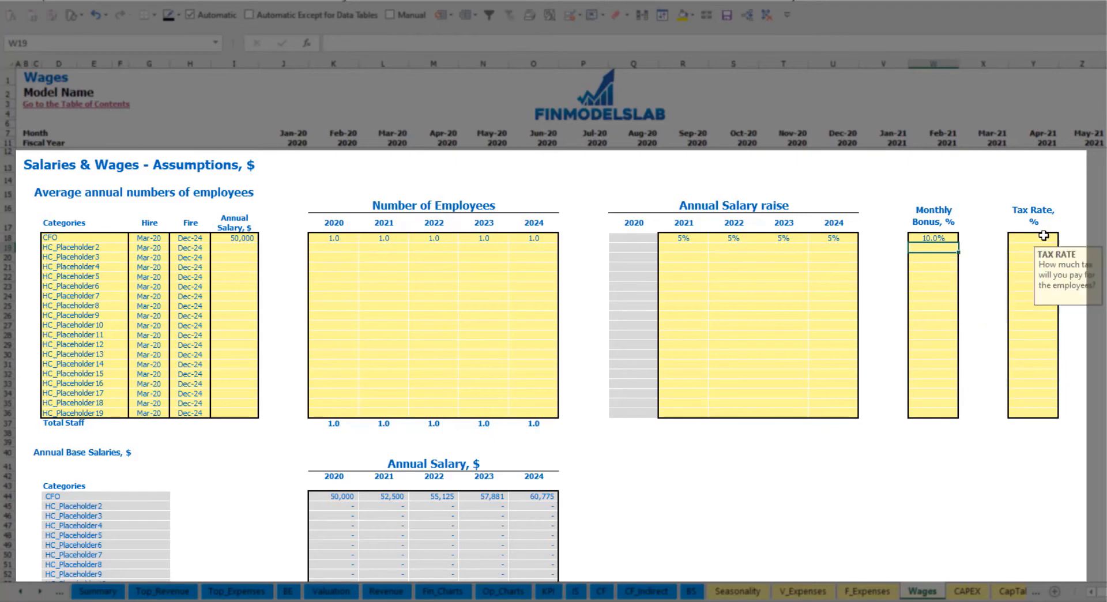
pyautogui.click(1044, 236)
pyautogui.write('5%')
pyautogui.press('Return')
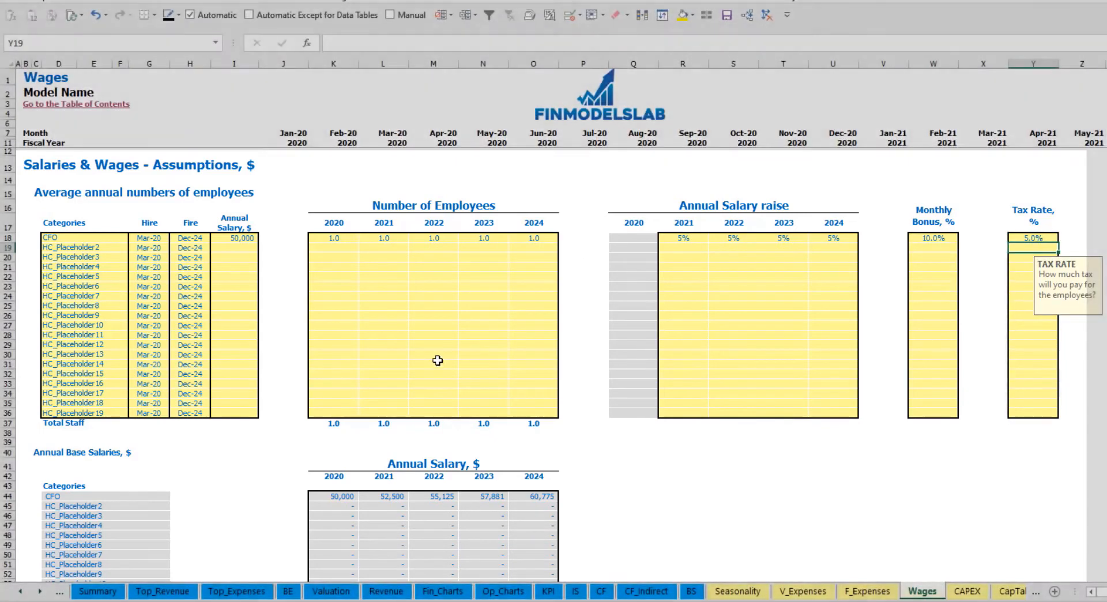
# - Examine the CFO's monthly base salary, bonus and base tax rows, including the March 2020 salary and bonus formulas, and return to the wage assumptions
pyautogui.scroll(-16, 437, 360)
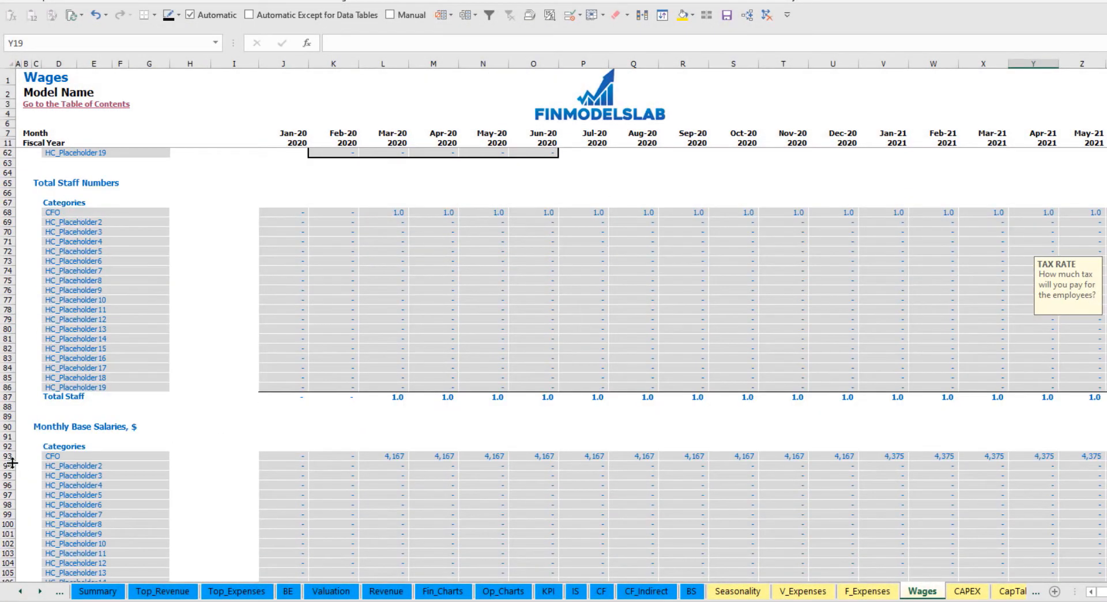
pyautogui.scroll(-3, 12, 462)
pyautogui.click(7, 359)
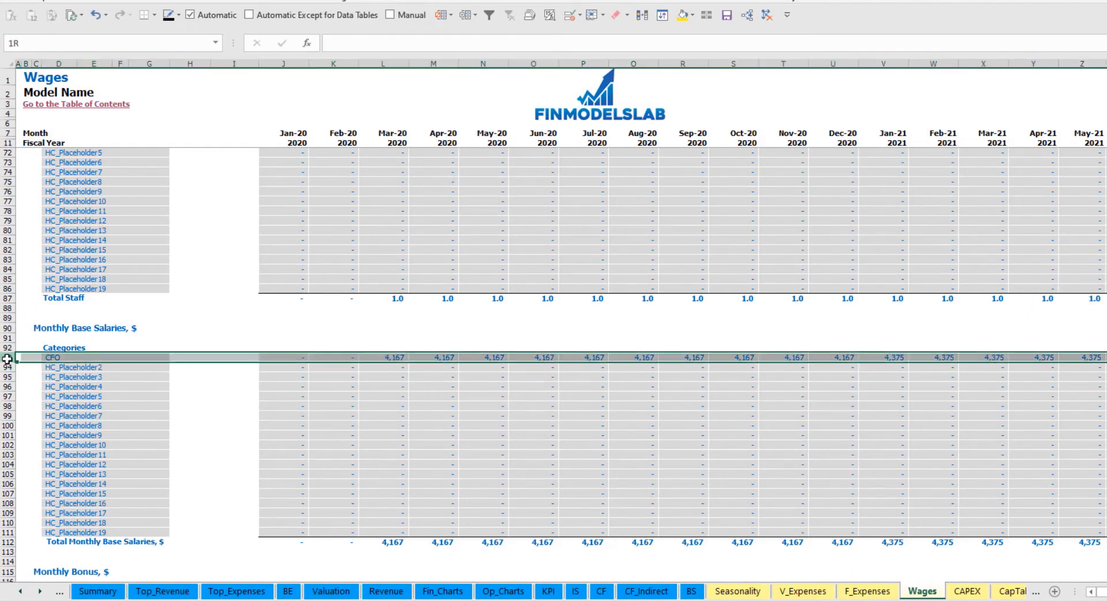
pyautogui.click(399, 356)
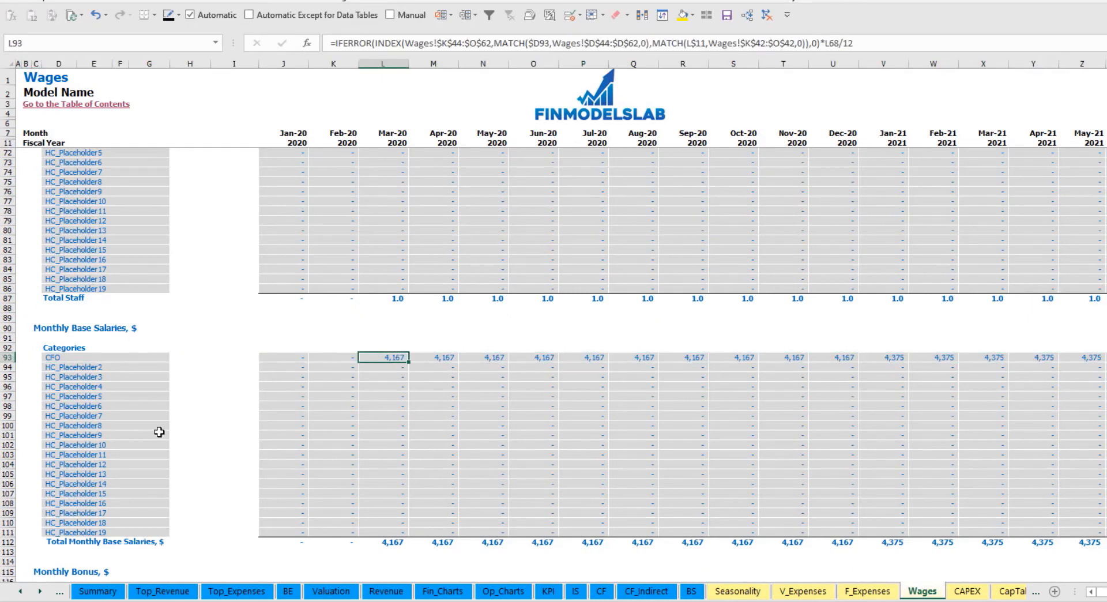
pyautogui.scroll(-7, 159, 432)
pyautogui.click(7, 406)
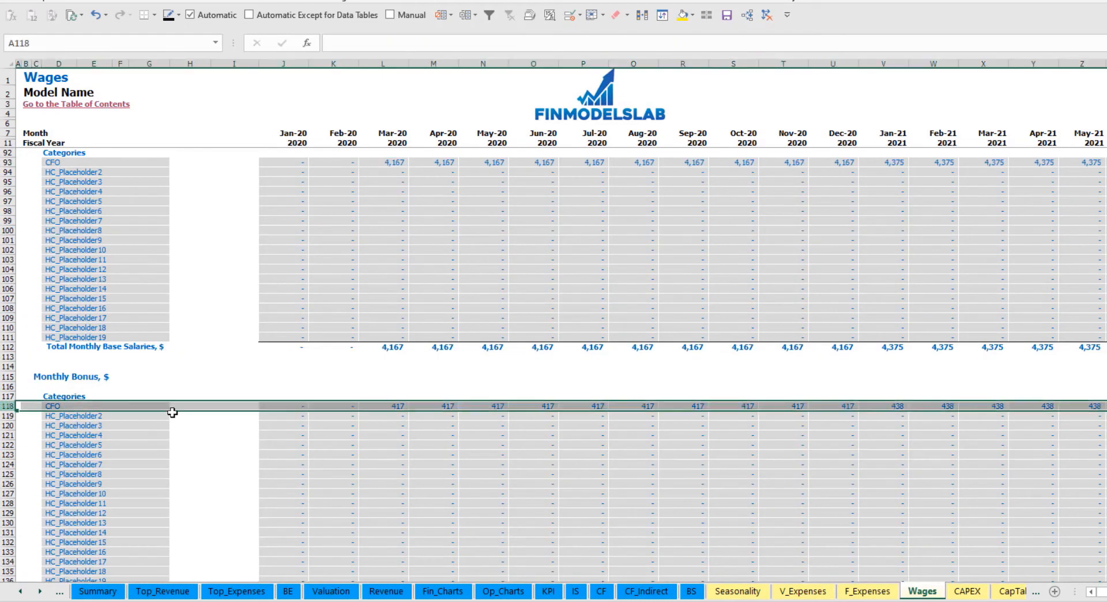
pyautogui.click(397, 407)
pyautogui.scroll(-7, 81, 427)
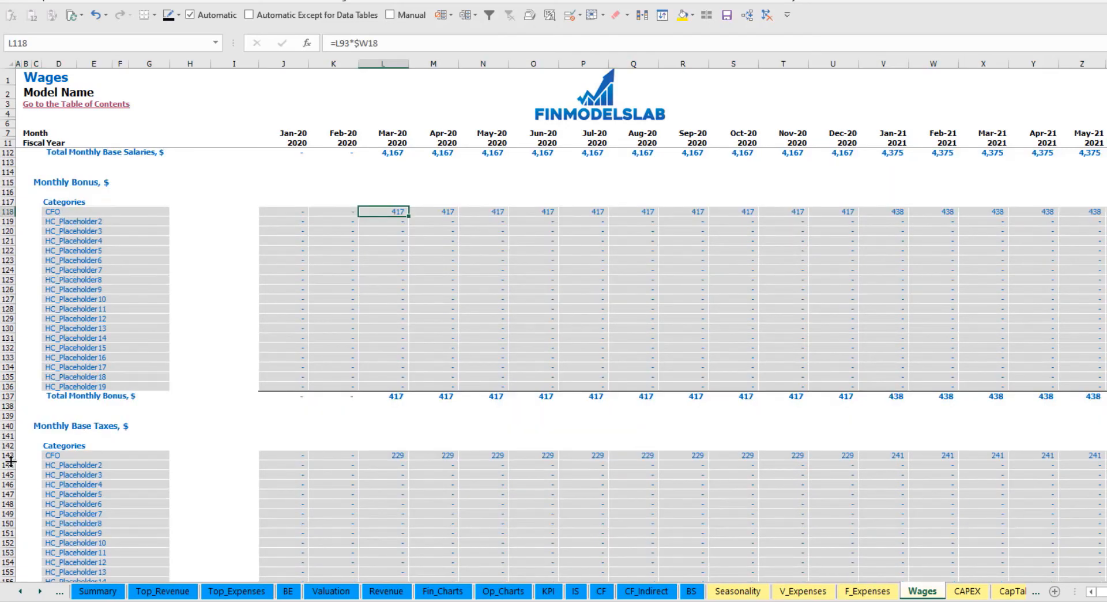
pyautogui.click(7, 455)
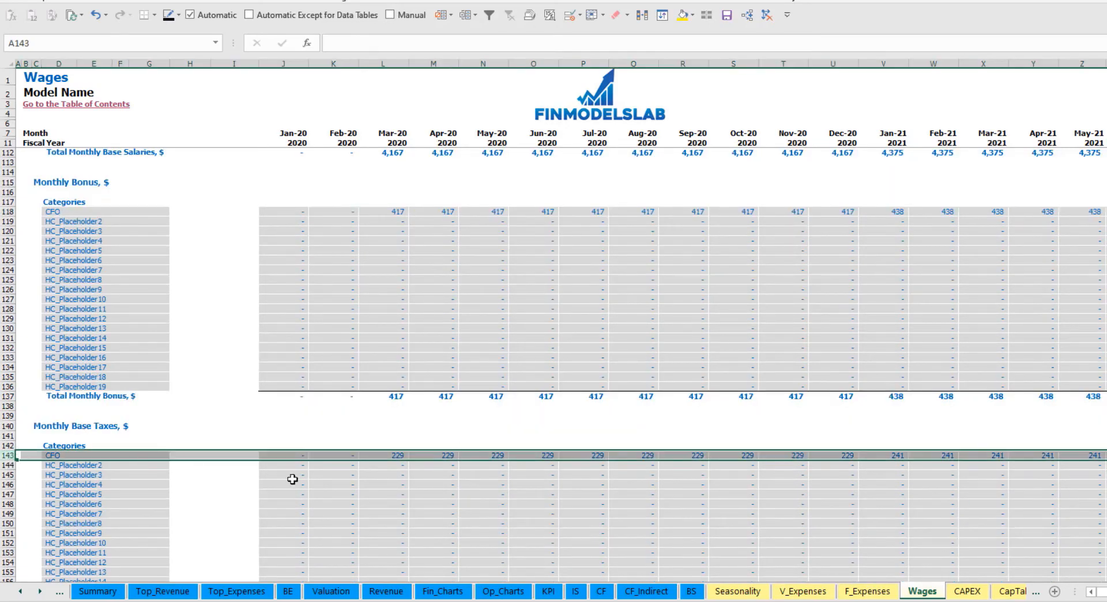
pyautogui.scroll(20, 471, 433)
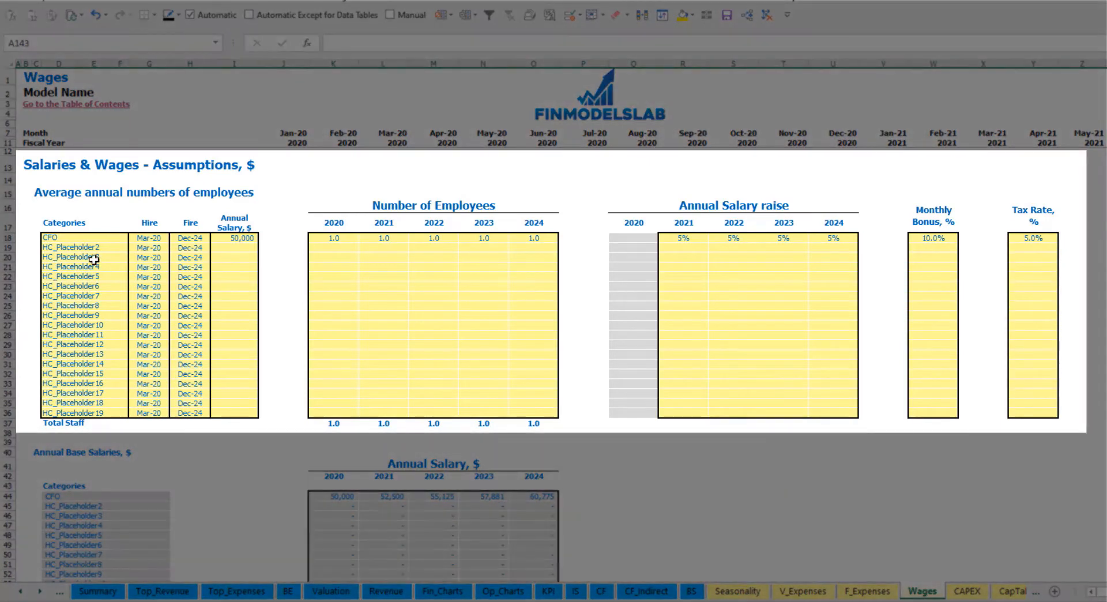
# - Rename the staff category HC_Placeholder2 as Admin HC in the wage assumptions
pyautogui.click(82, 246)
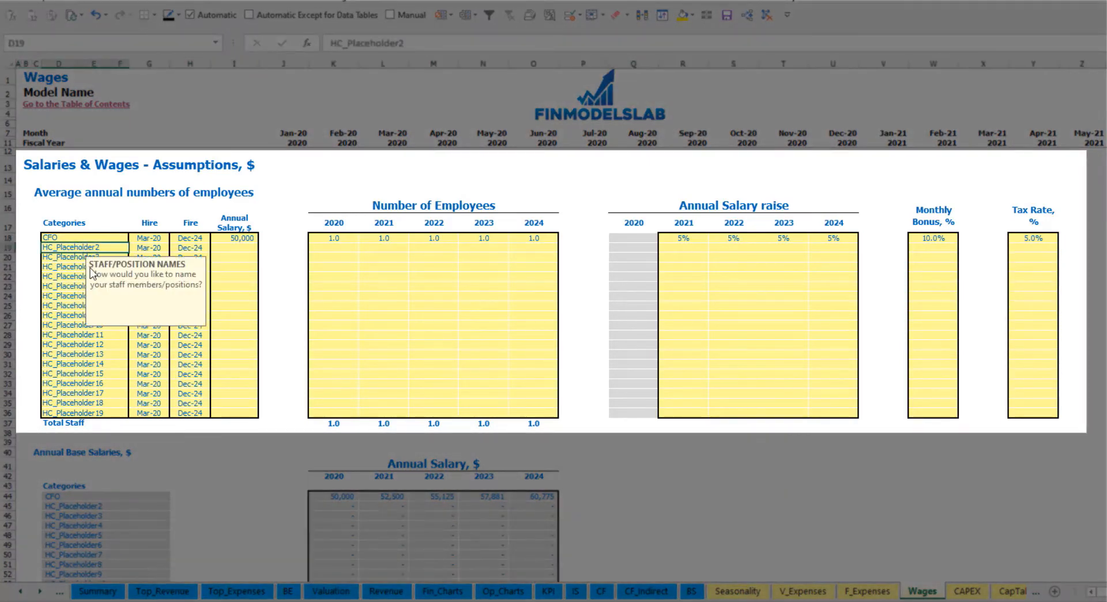
pyautogui.write('Ad')
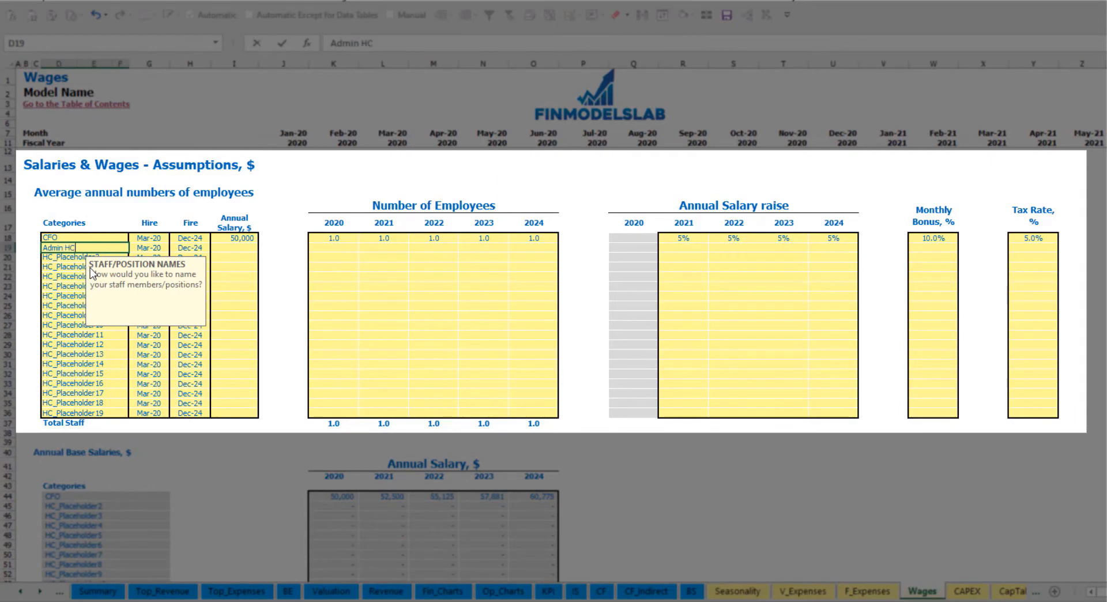
pyautogui.write('min HC')
pyautogui.press('Return')
# - Set Admin HC's hire date to Apr-20 and annual salary to 30,000
pyautogui.click(158, 247)
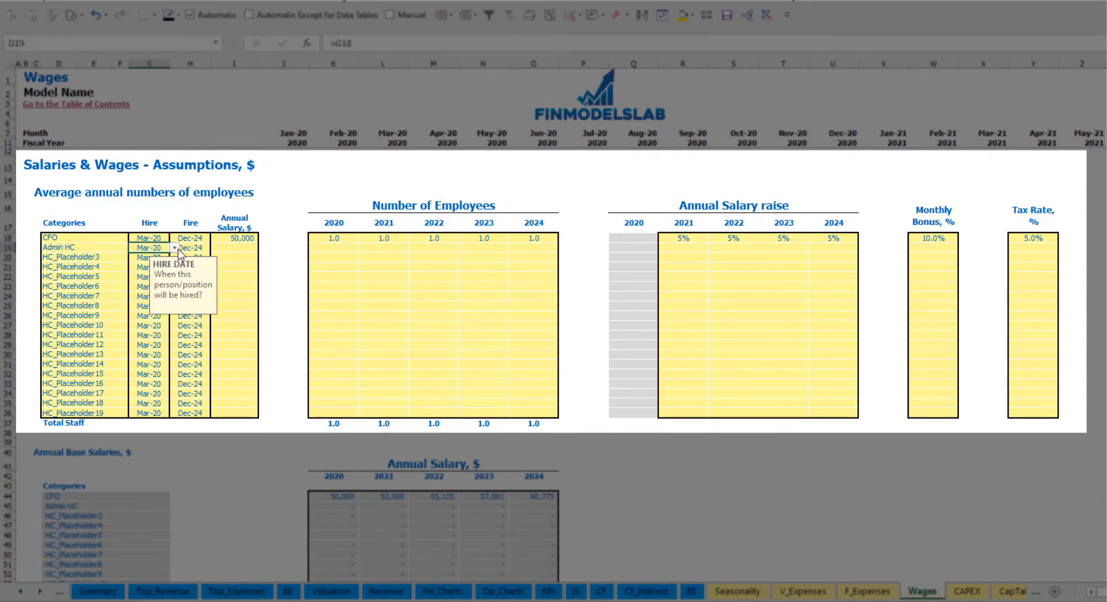
pyautogui.click(175, 248)
pyautogui.click(157, 270)
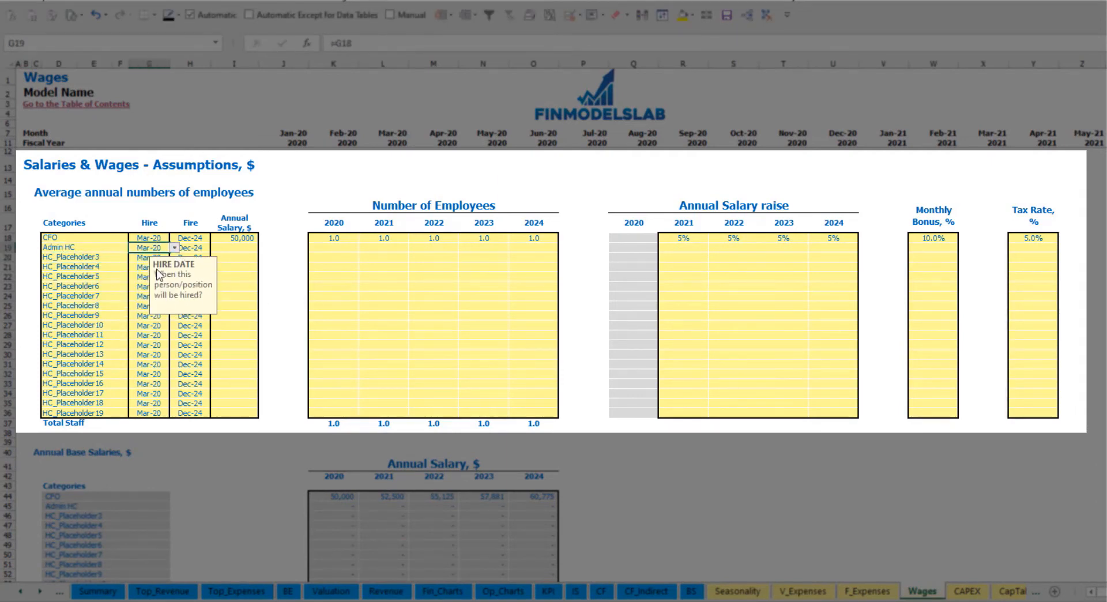
pyautogui.click(200, 248)
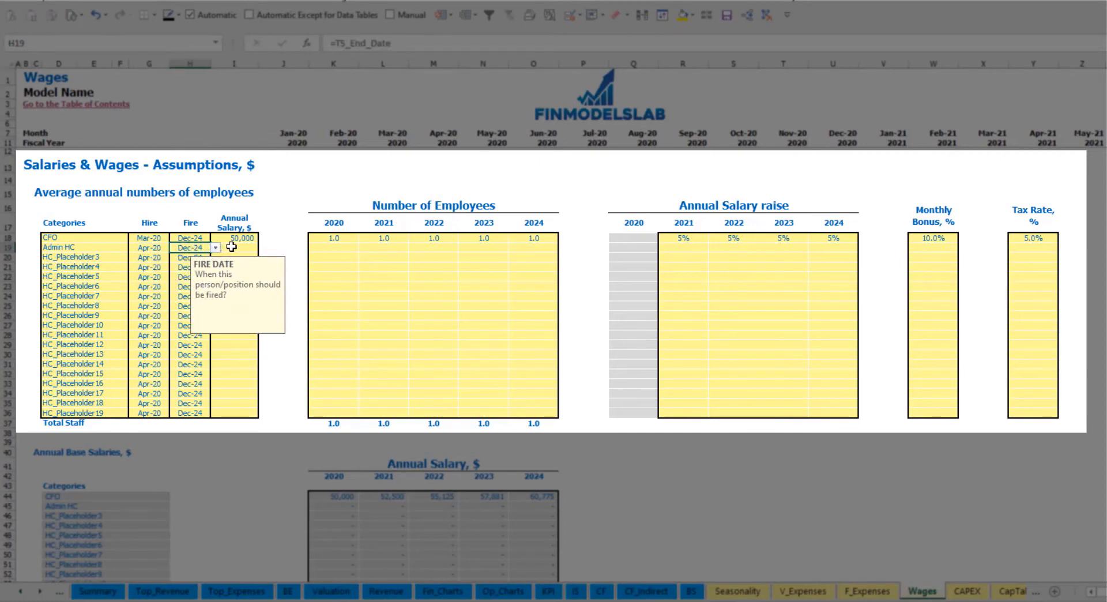
pyautogui.click(231, 247)
pyautogui.write('3000')
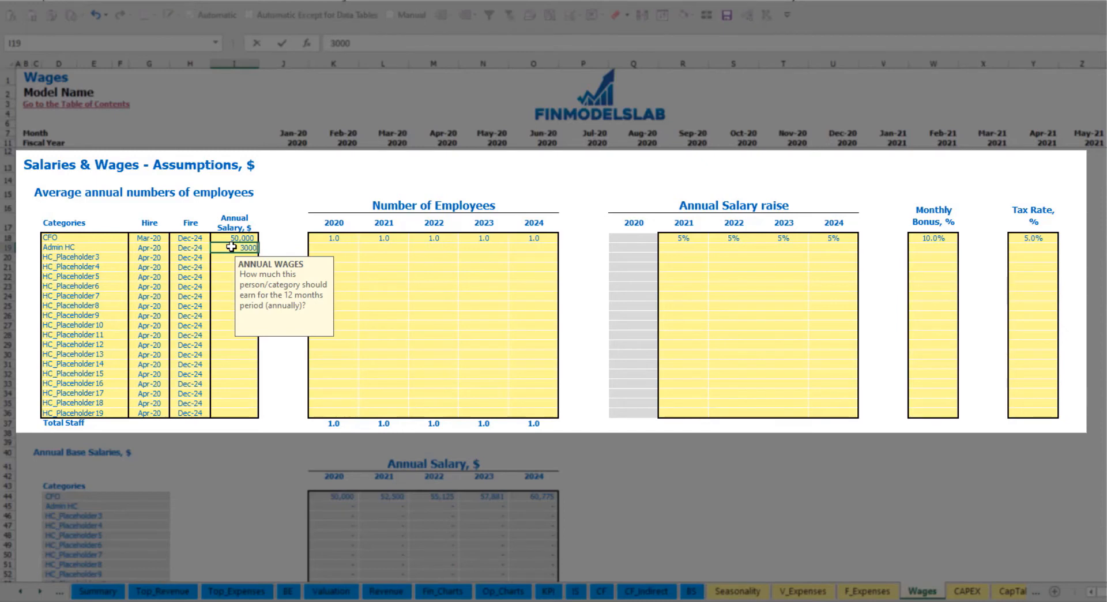
# - Enter Admin HC's number of employees as 2, 4, 6, 8 and 10 for the years 2020 through 2024
pyautogui.click(343, 247)
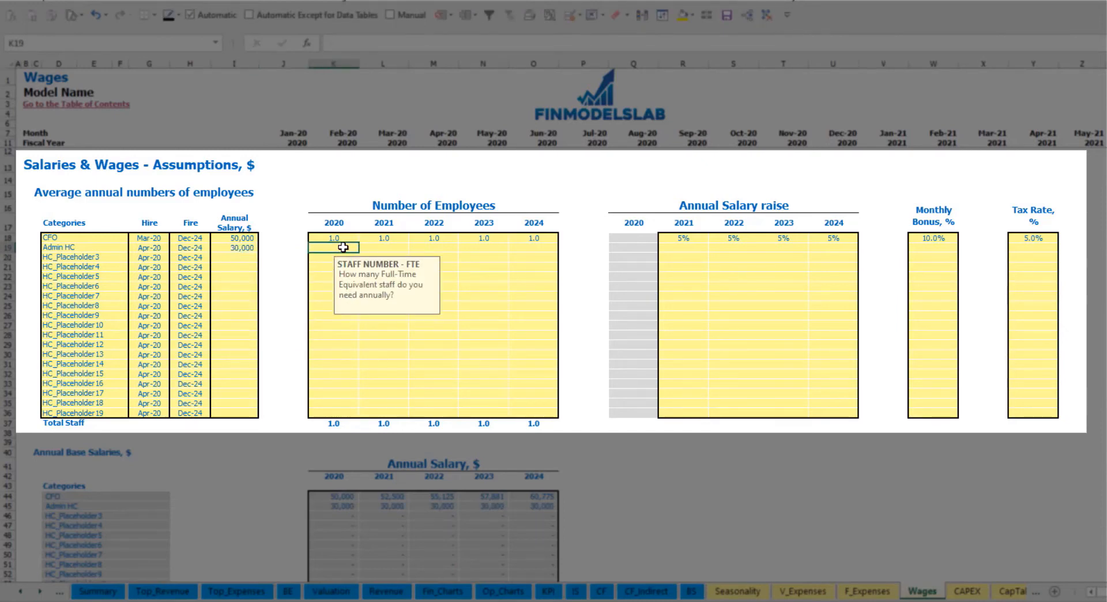
pyautogui.write('2')
pyautogui.press('Tab')
pyautogui.write('4')
pyautogui.press('Tab')
pyautogui.write('6')
pyautogui.press('Tab')
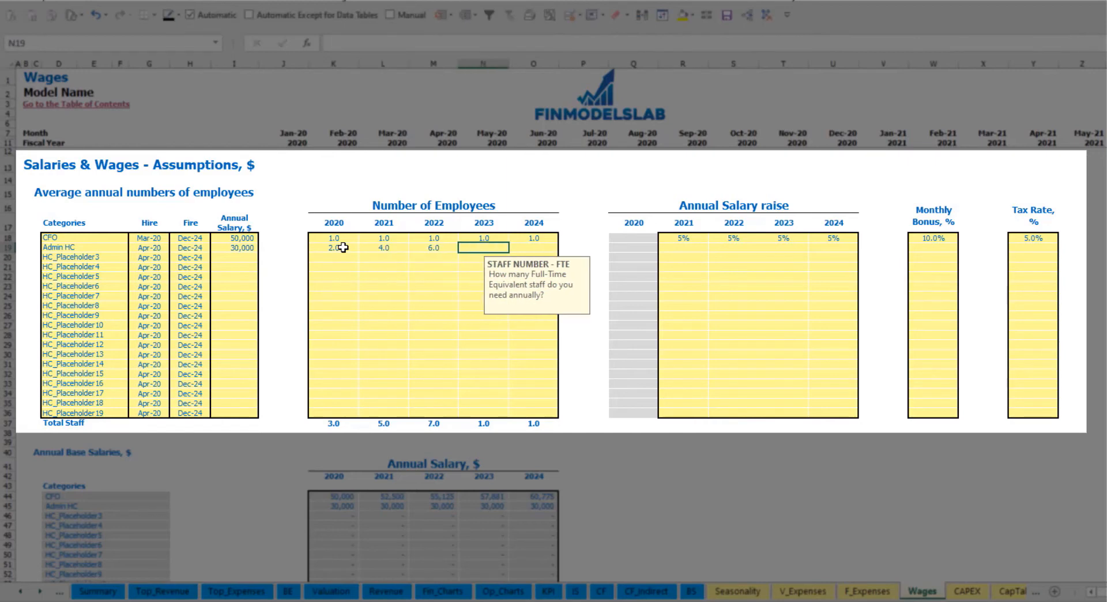
pyautogui.write('8')
pyautogui.press('Tab')
pyautogui.write('10')
pyautogui.press('Tab')
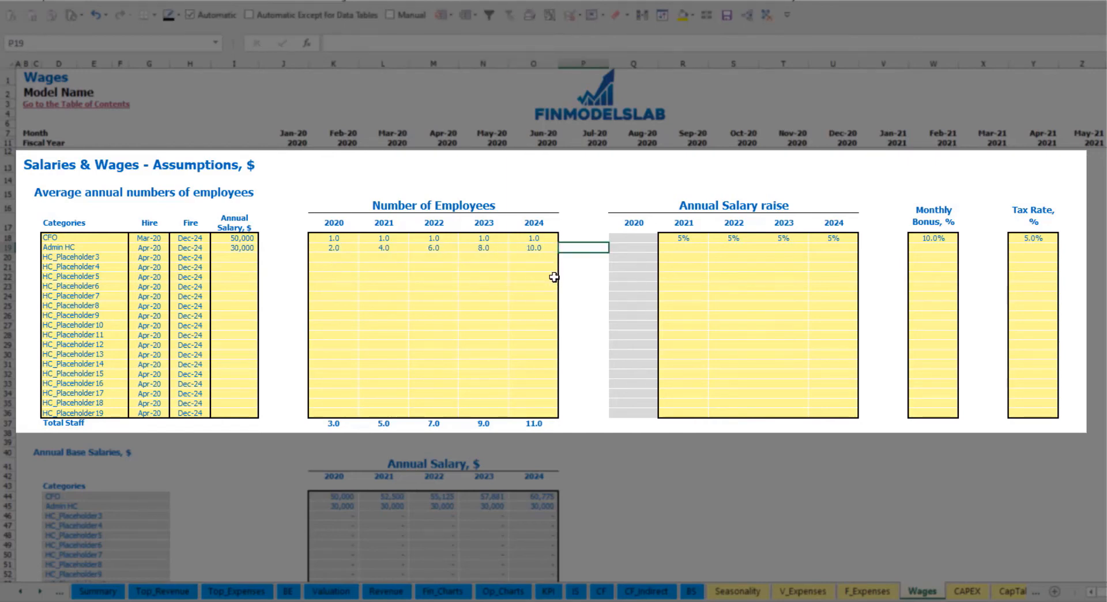
# - Set Admin HC's annual salary raise to 3% for 2021 and copy it to 2022 through 2024
pyautogui.click(681, 246)
pyautogui.write('3')
pyautogui.press('Return')
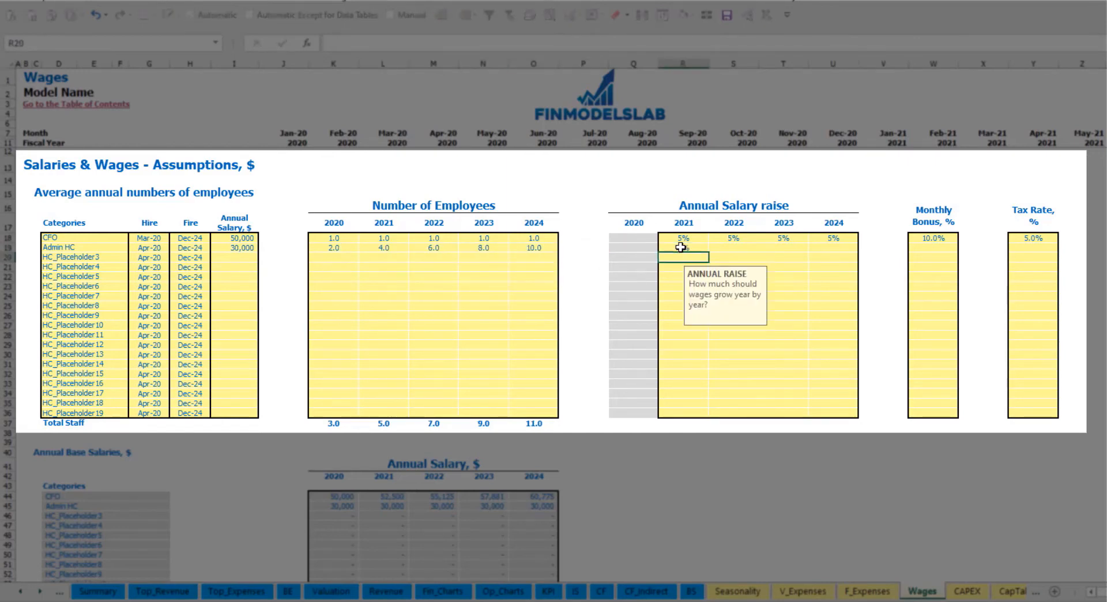
pyautogui.press('Up')
pyautogui.hotkey('ctrl', 'c')
pyautogui.press('Right')
pyautogui.hotkey('shift', 'Right')
pyautogui.hotkey('shift', 'Right')
pyautogui.hotkey('ctrl', 'v')
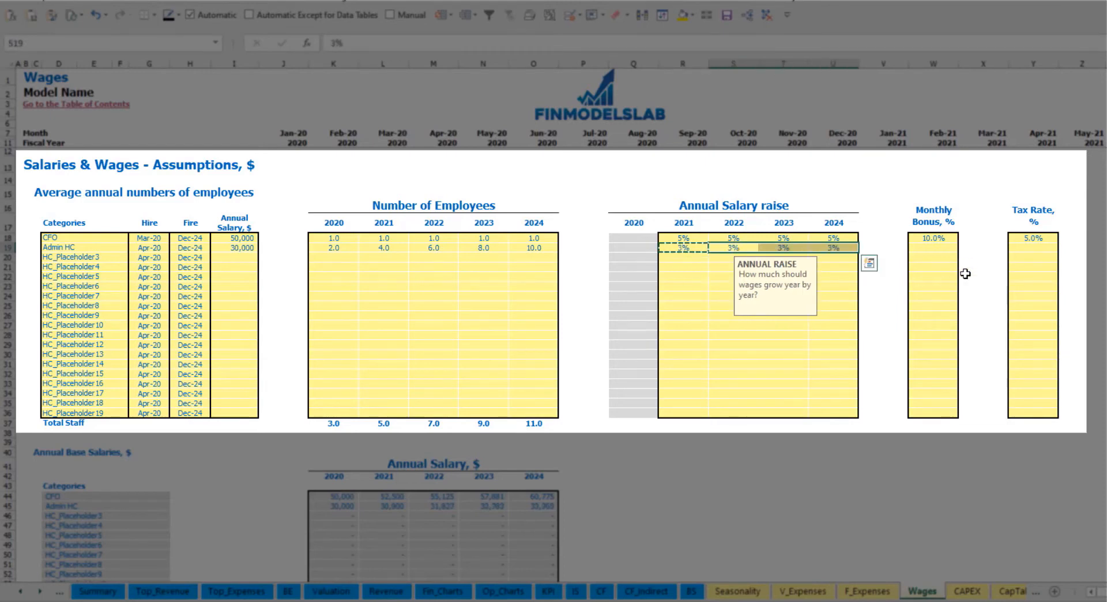
# - Set Admin HC's monthly bonus and tax rate to 5% each
pyautogui.click(947, 250)
pyautogui.write('5')
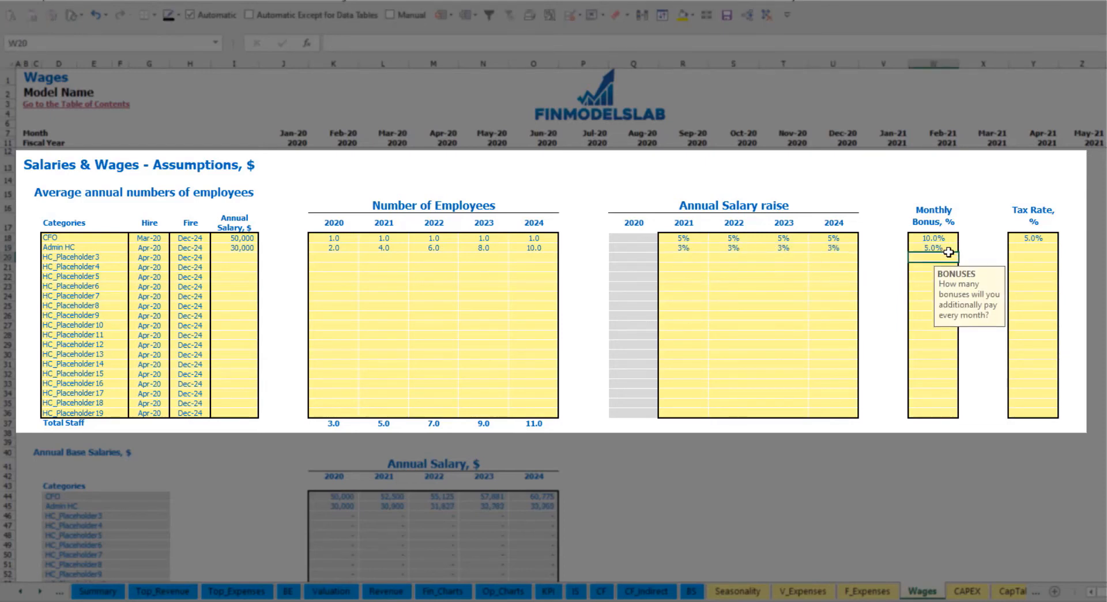
pyautogui.press('Right')
pyautogui.press('Right')
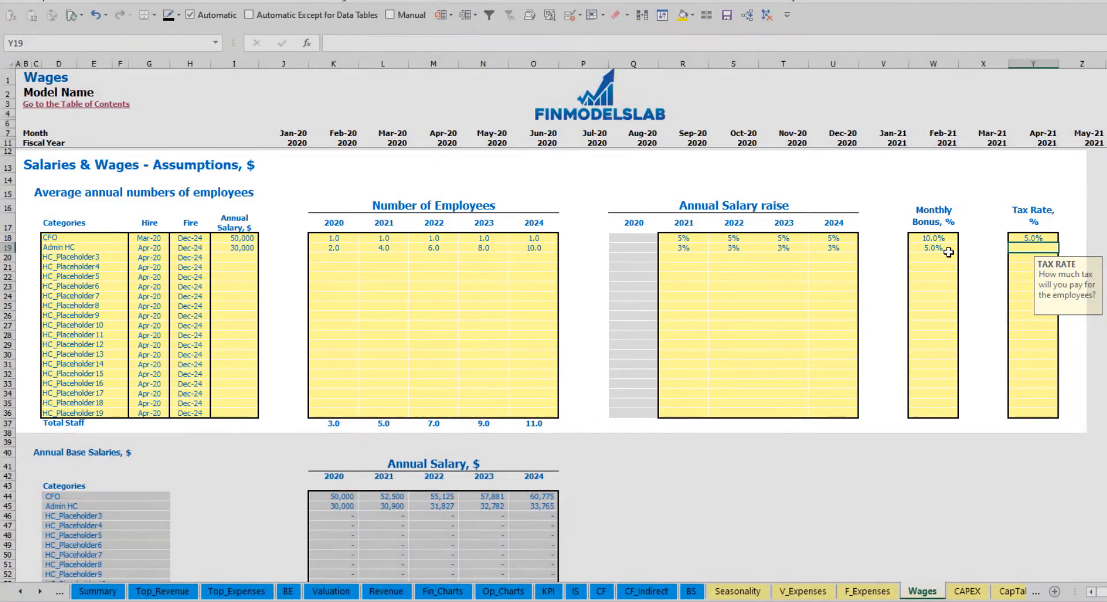
pyautogui.write('5')
pyautogui.press('Return')
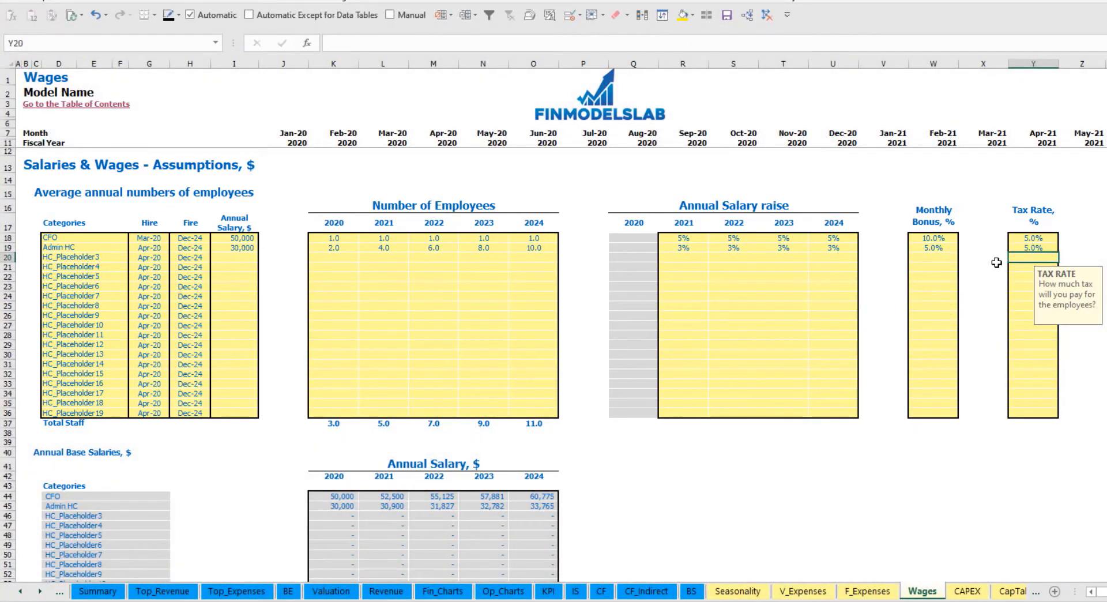
# - Examine Admin HC's monthly headcount in the Total Staff Numbers table from April 2020 through 2024
pyautogui.scroll(-13, 427, 360)
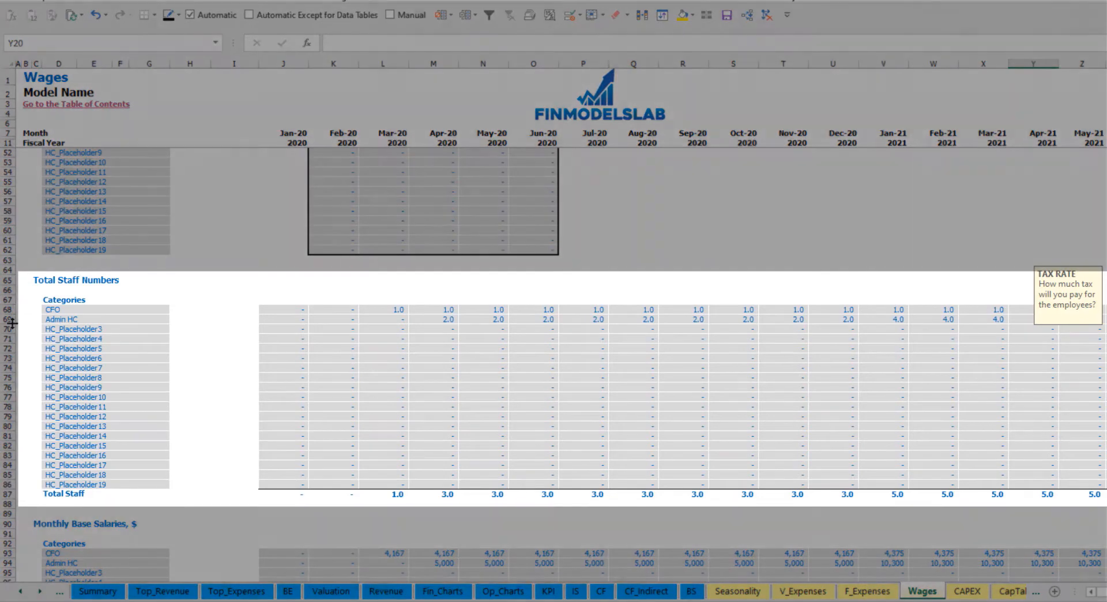
pyautogui.click(8, 319)
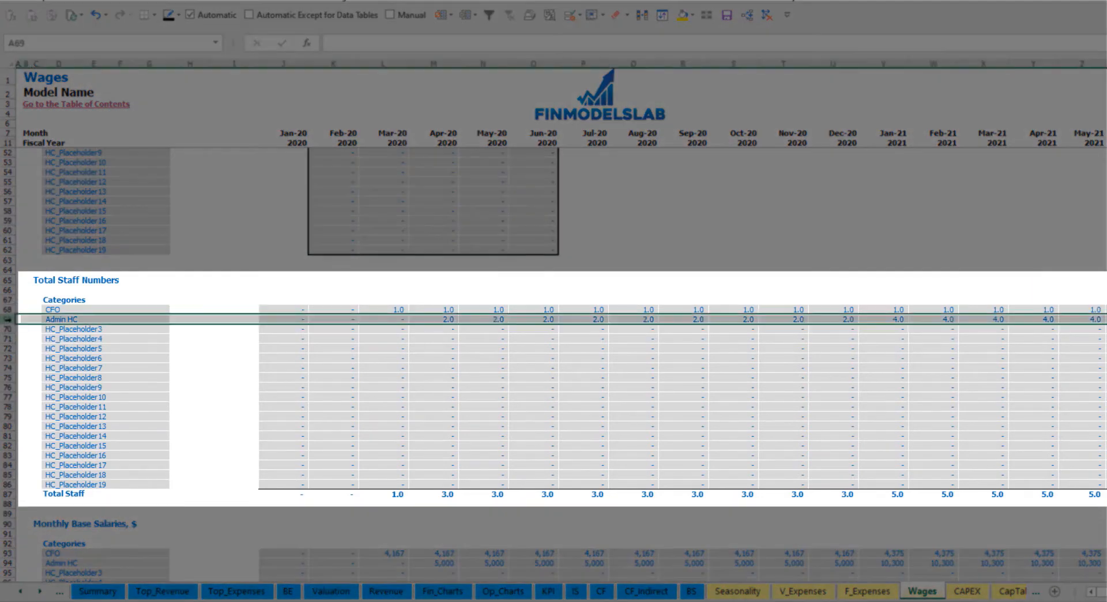
pyautogui.click(444, 320)
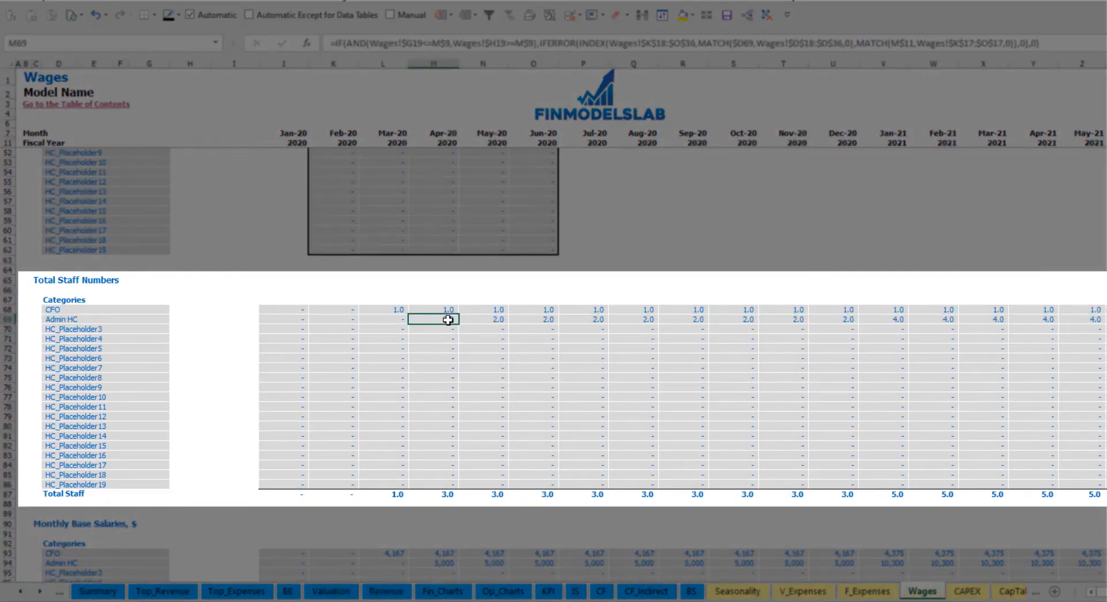
pyautogui.moveTo(447, 318); pyautogui.dragTo(843, 317)
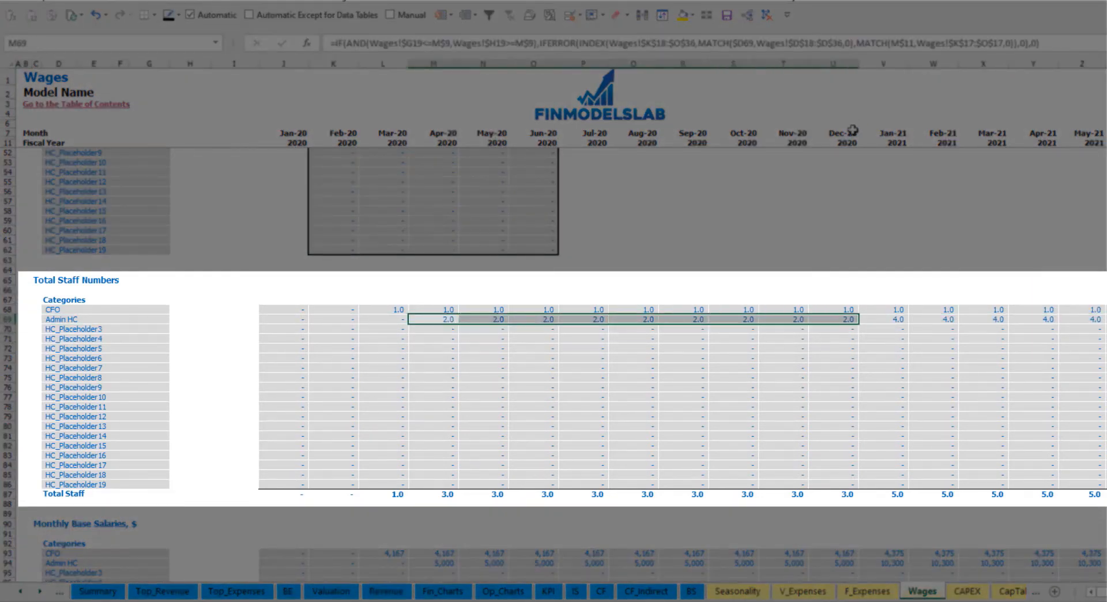
pyautogui.click(902, 319)
pyautogui.moveTo(903, 317); pyautogui.dragTo(1104, 320)
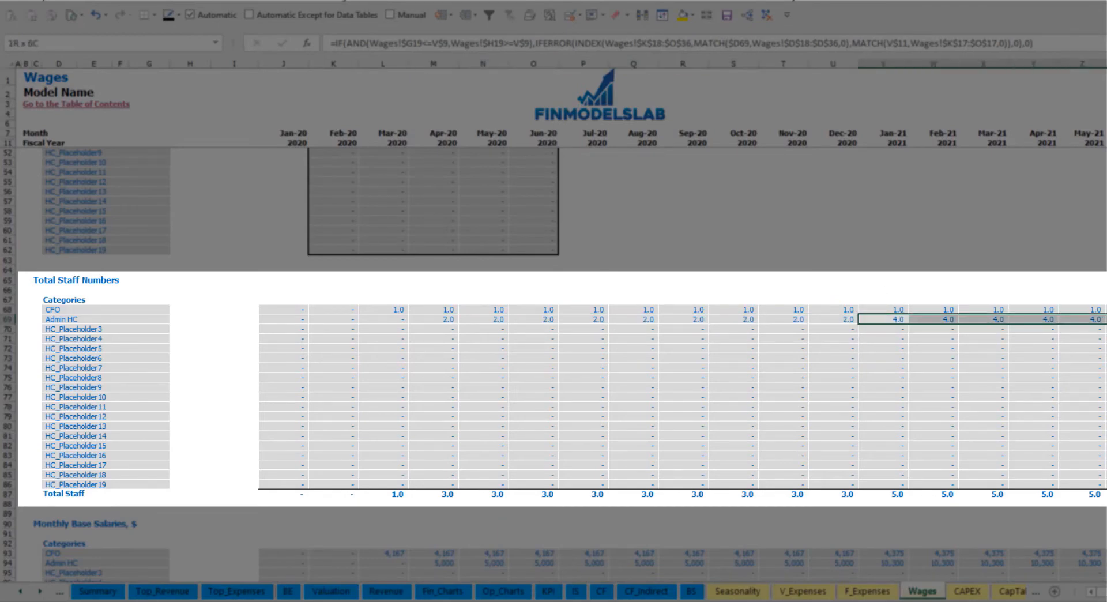
pyautogui.hscroll(10, 554, 323)
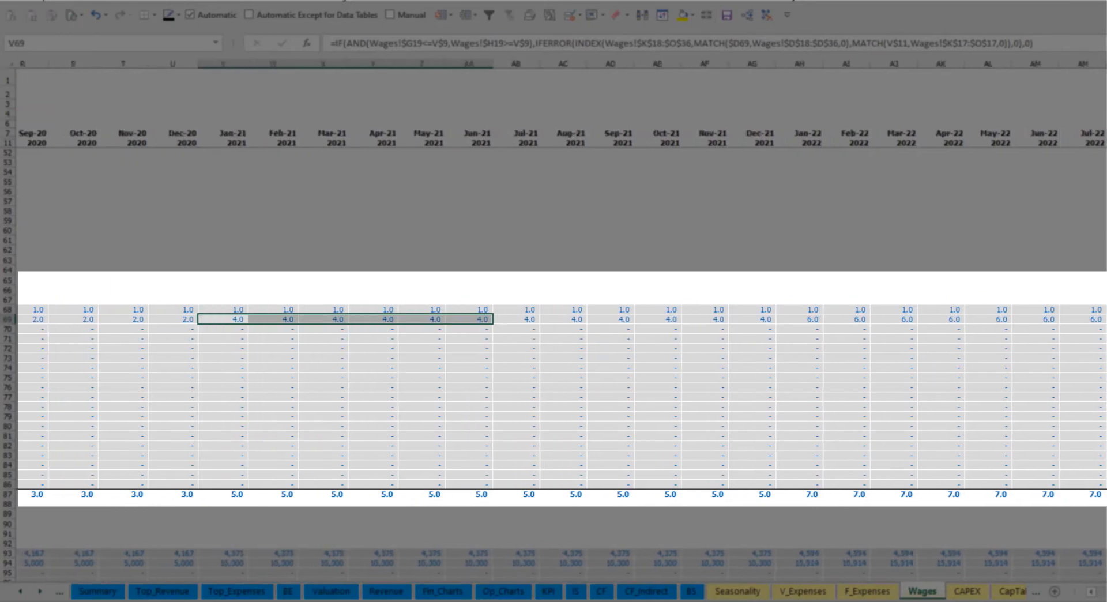
pyautogui.hscroll(3, 553, 323)
pyautogui.click(1020, 322)
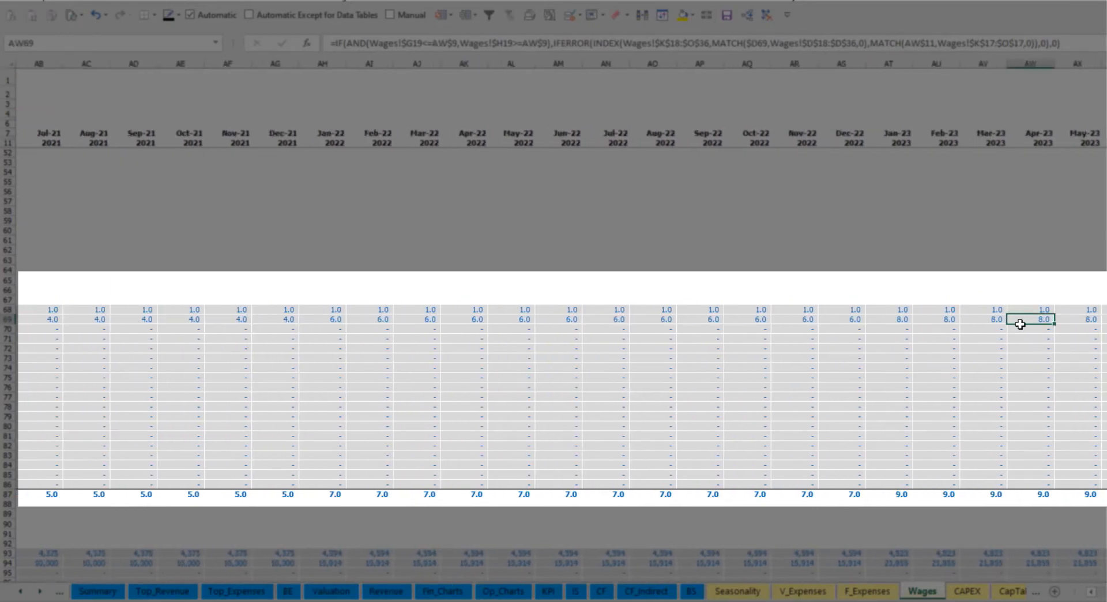
pyautogui.hscroll(7, 553, 323)
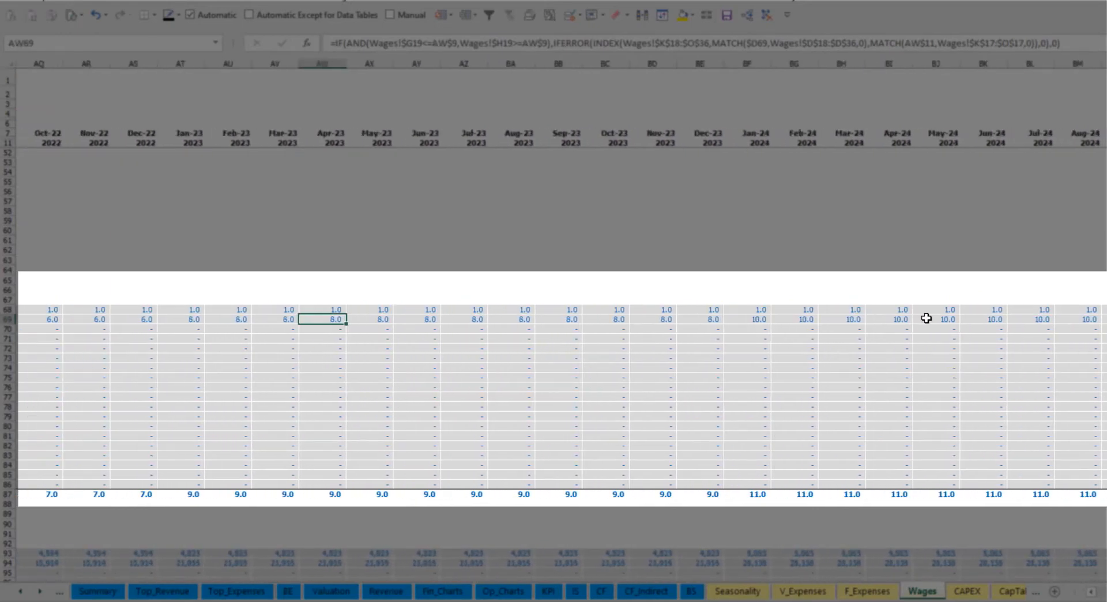
pyautogui.hscroll(-14, 553, 323)
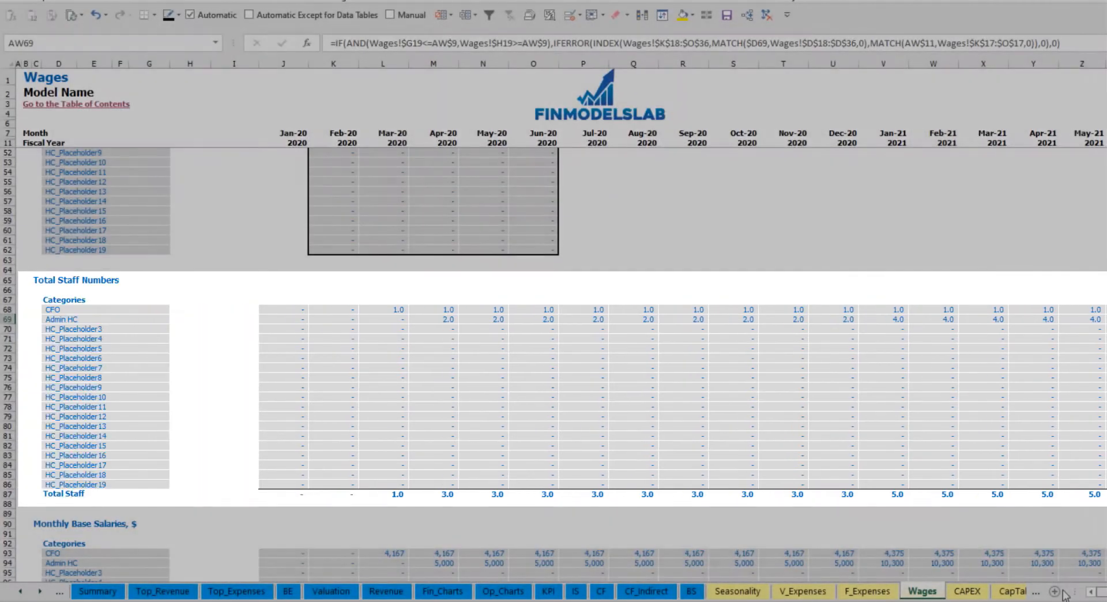
# - Examine Admin HC's monthly base salaries against its staff numbers, then the Monthly Bonus and Monthly Base Taxes tables
pyautogui.scroll(-3, 210, 514)
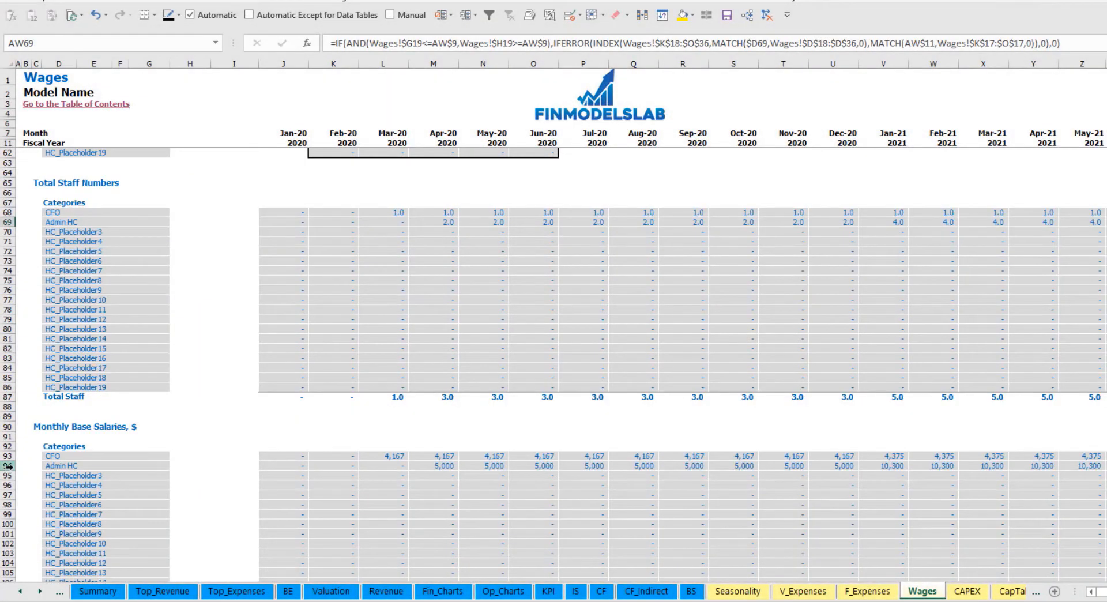
pyautogui.click(8, 466)
pyautogui.click(438, 467)
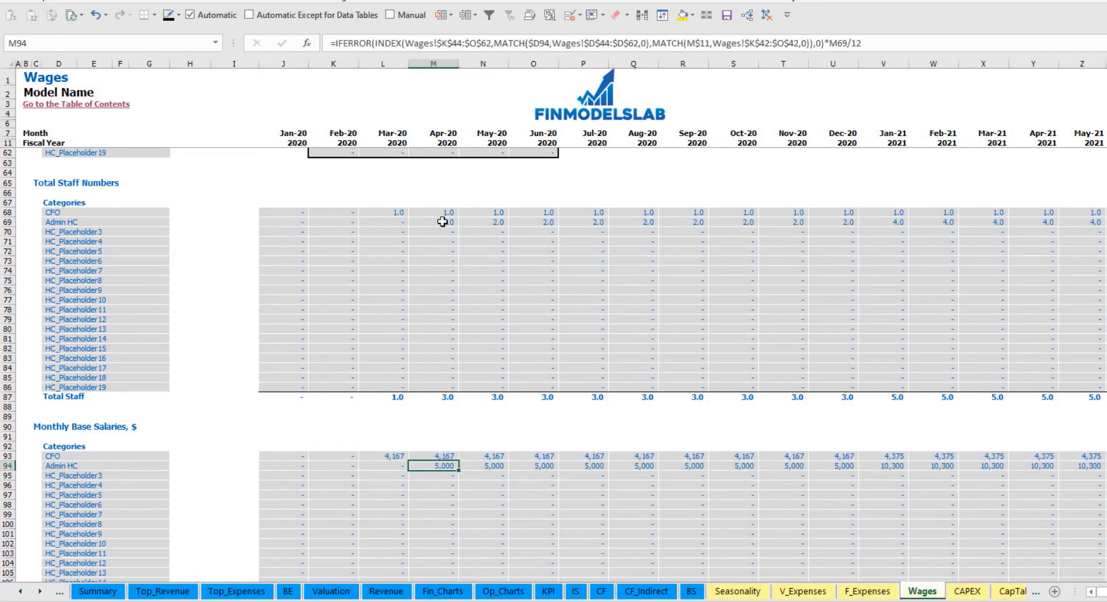
pyautogui.click(442, 221)
pyautogui.click(1084, 225)
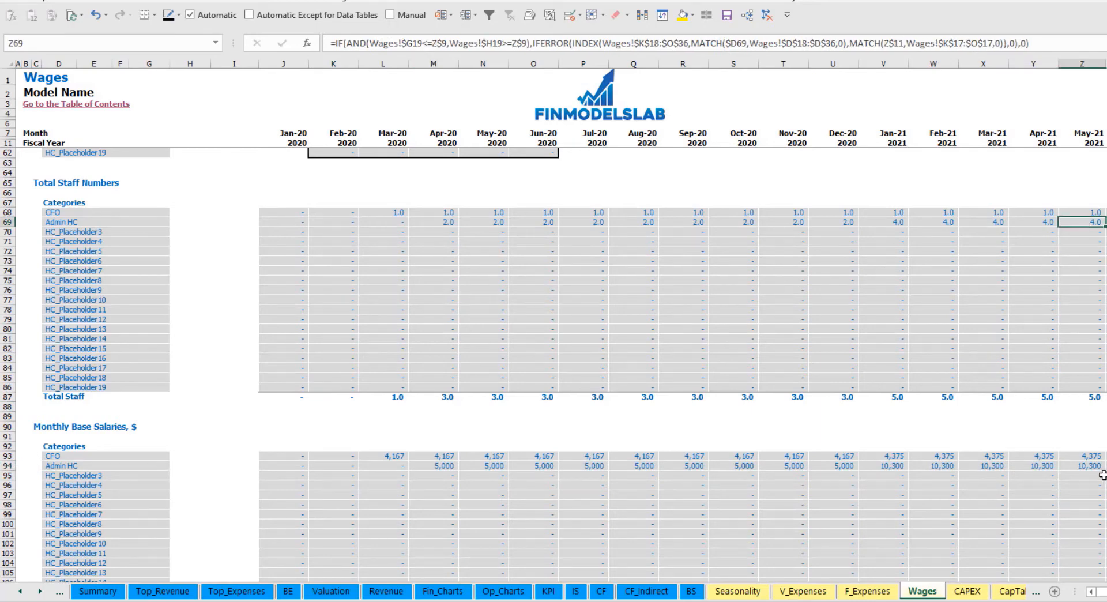
pyautogui.click(1095, 467)
pyautogui.scroll(-10, 581, 503)
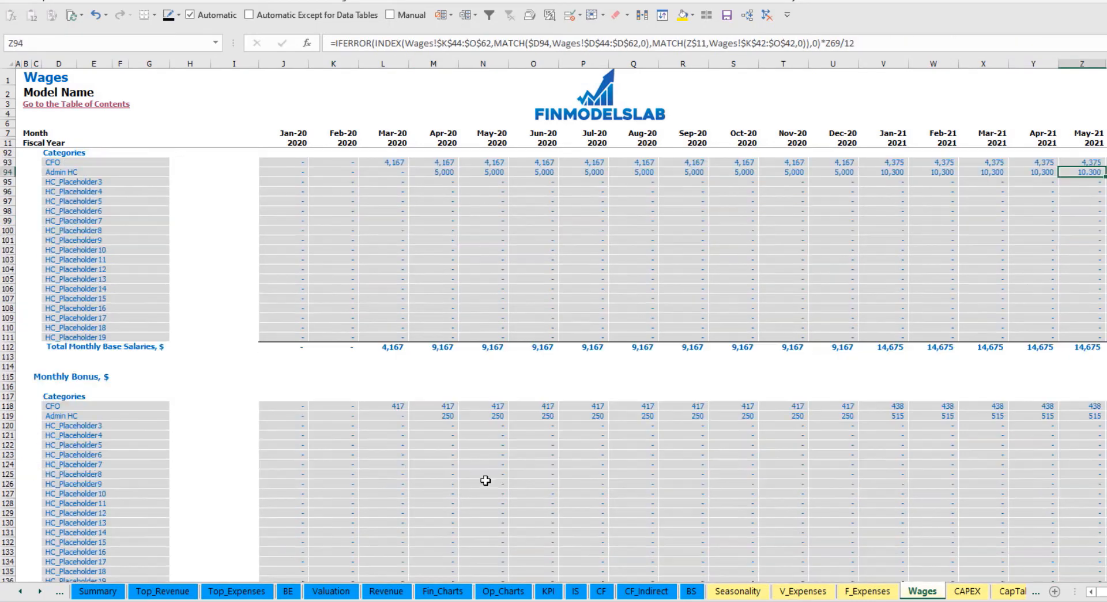
pyautogui.scroll(-10, 496, 425)
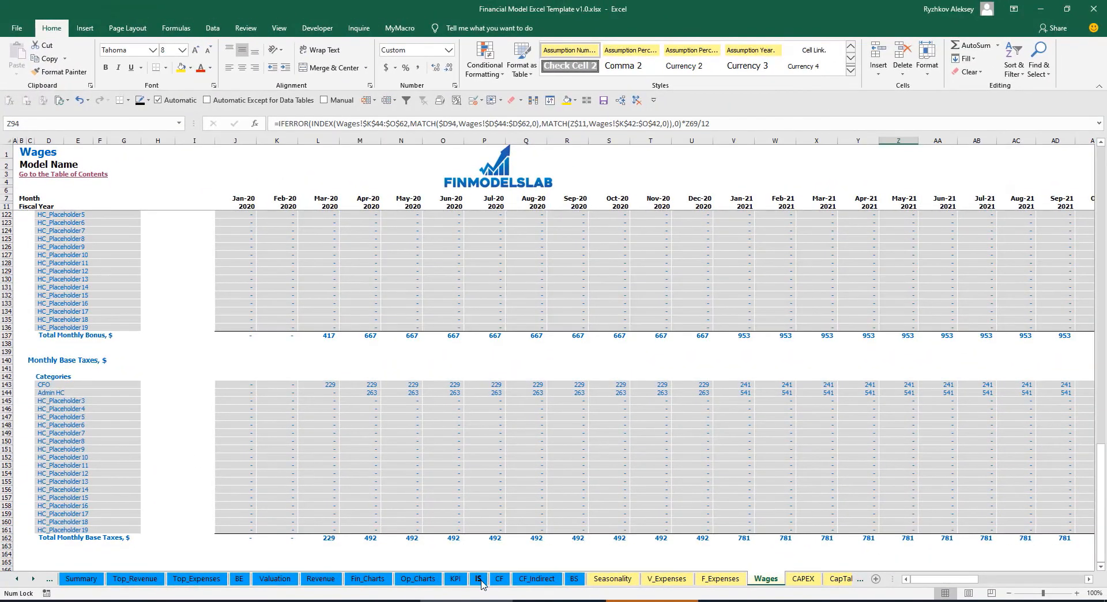
# - Expand Total Salary and Wages in the Income Statement and review the costs of the individual staff categories
pyautogui.click(480, 580)
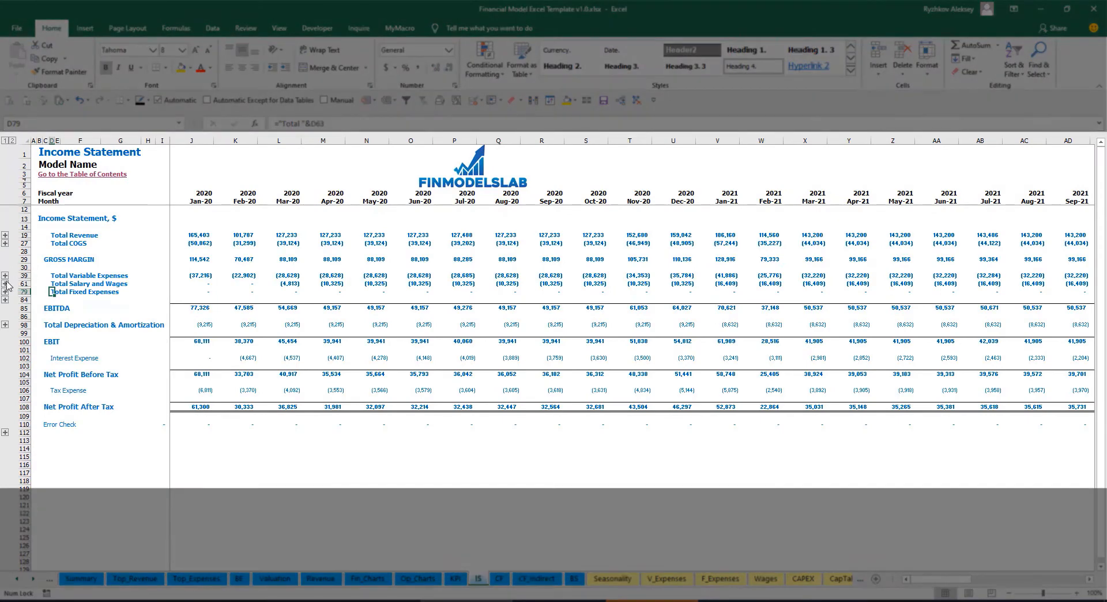
pyautogui.click(5, 283)
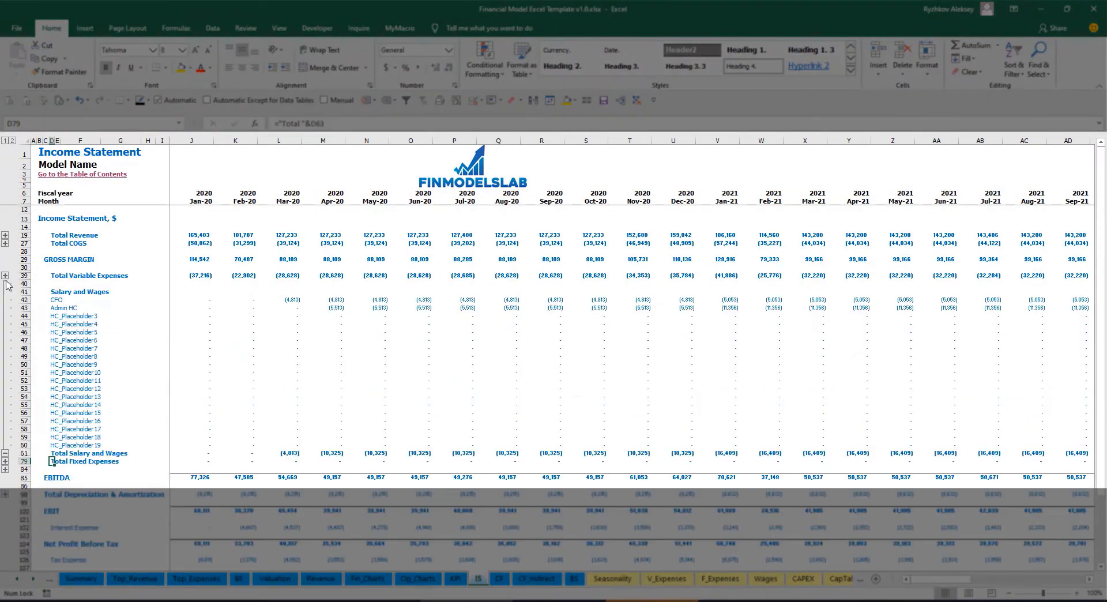
pyautogui.click(184, 298)
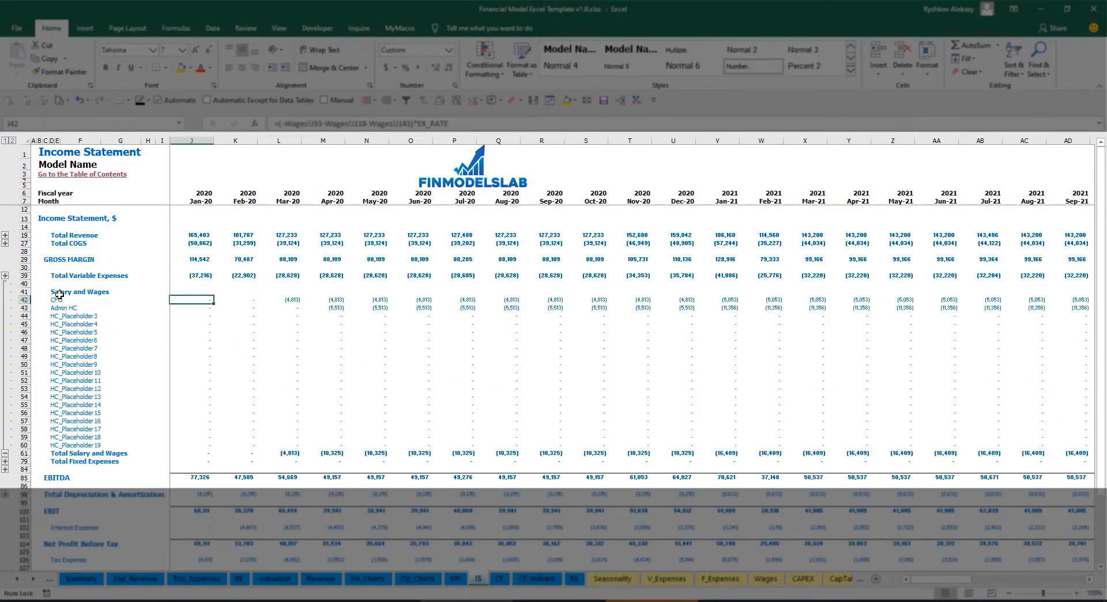
pyautogui.moveTo(58, 298); pyautogui.dragTo(57, 445)
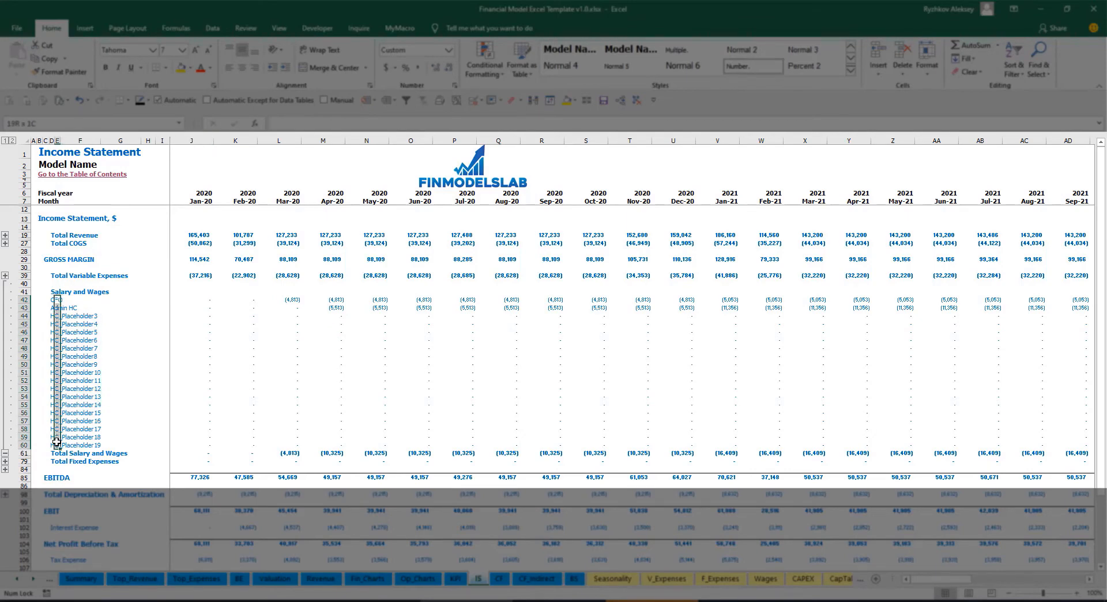
pyautogui.click(99, 308)
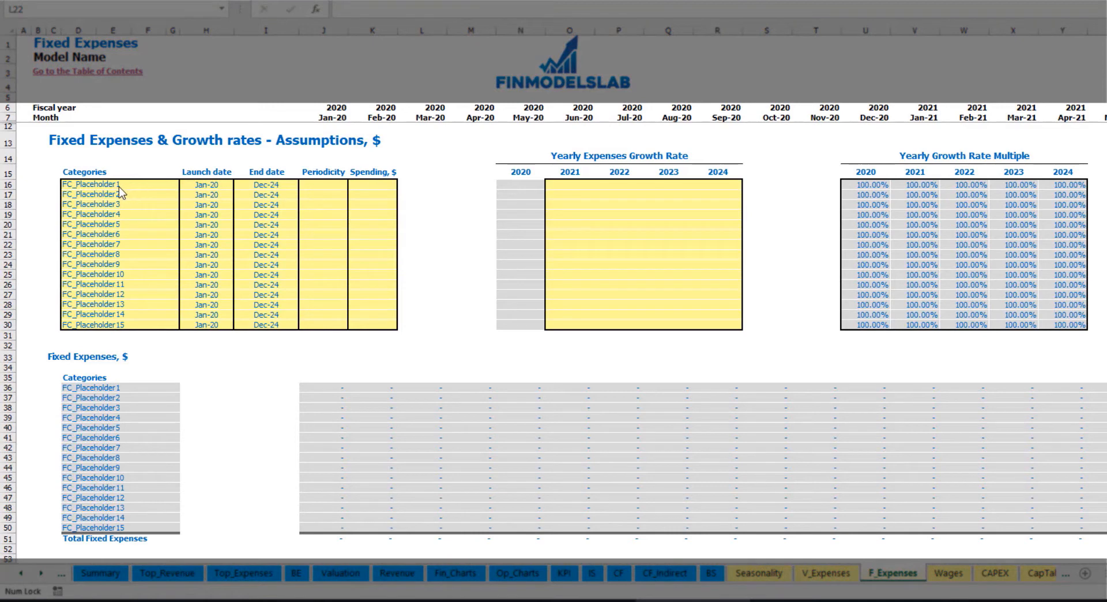
# - Rename the first category on the Fixed Expenses sheet as Utilities
pyautogui.click(122, 184)
pyautogui.write('Utilities')
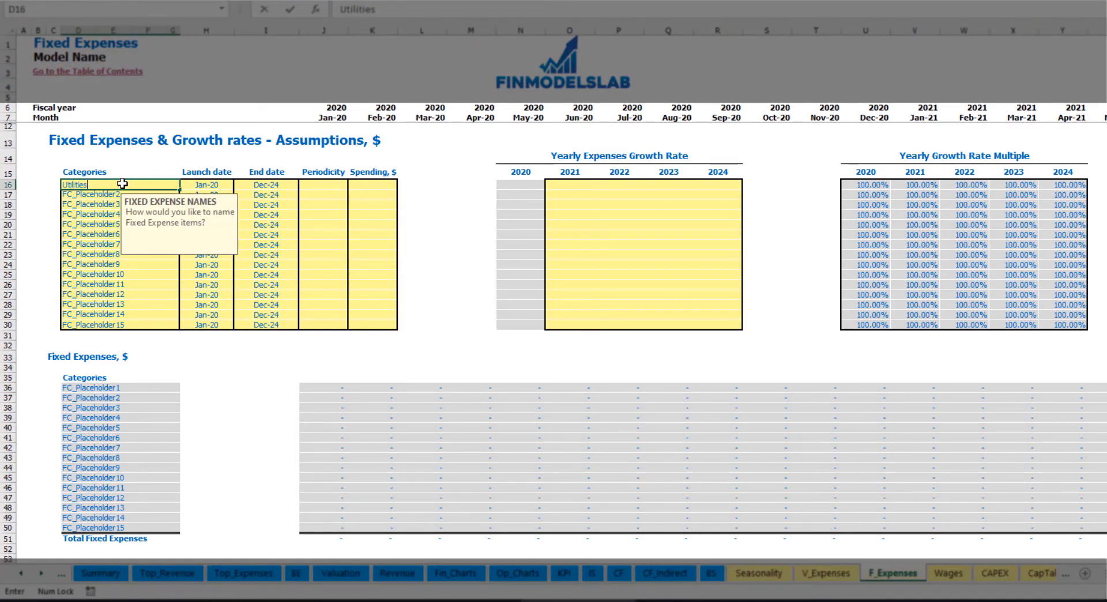
pyautogui.press('Return')
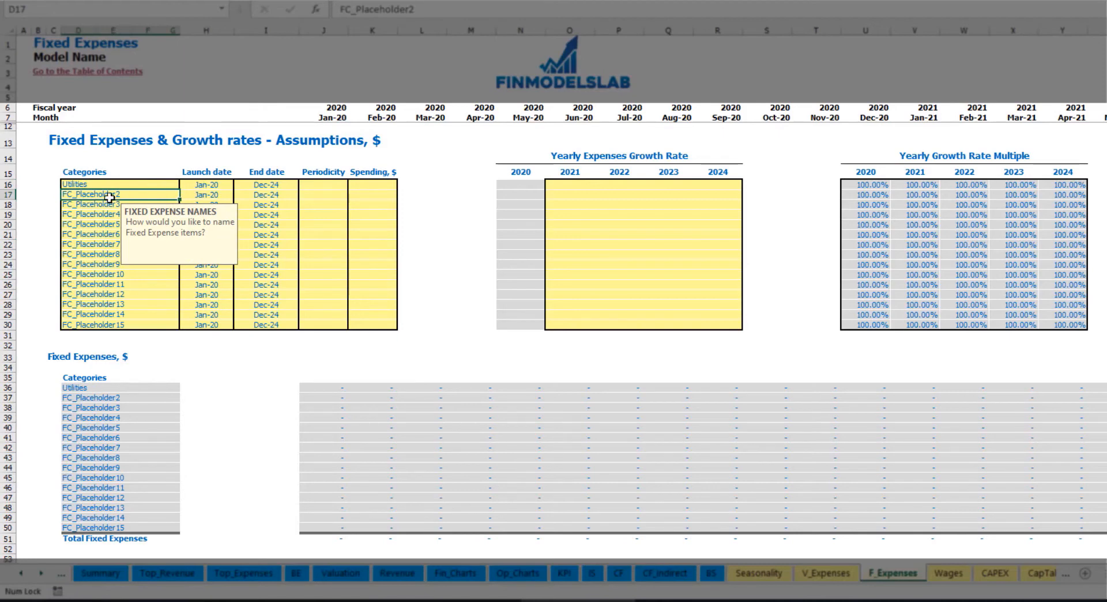
# - Set the Utilities launch date to Mar-20 and check its end date against the monthly timeline
pyautogui.click(206, 183)
pyautogui.click(239, 184)
pyautogui.click(216, 213)
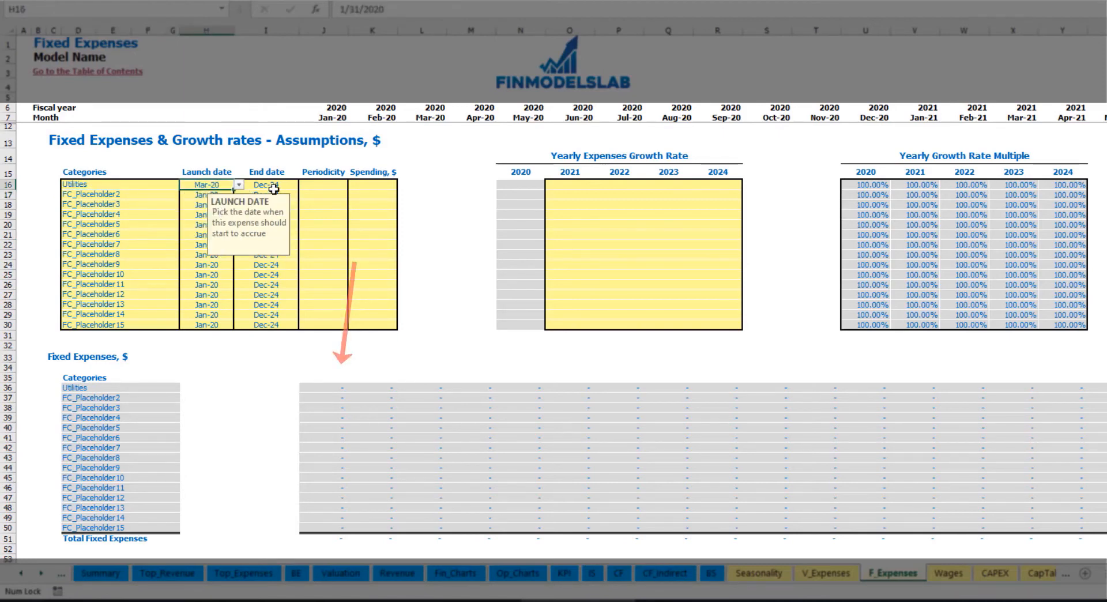
pyautogui.click(286, 184)
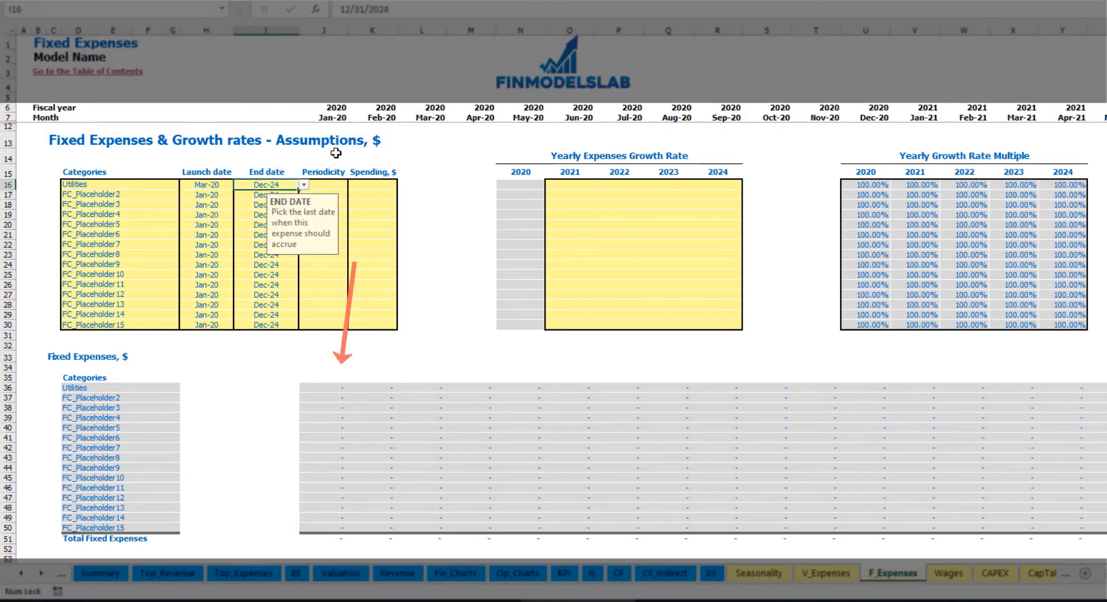
pyautogui.click(331, 118)
pyautogui.hotkey('ctrl', 'Right')
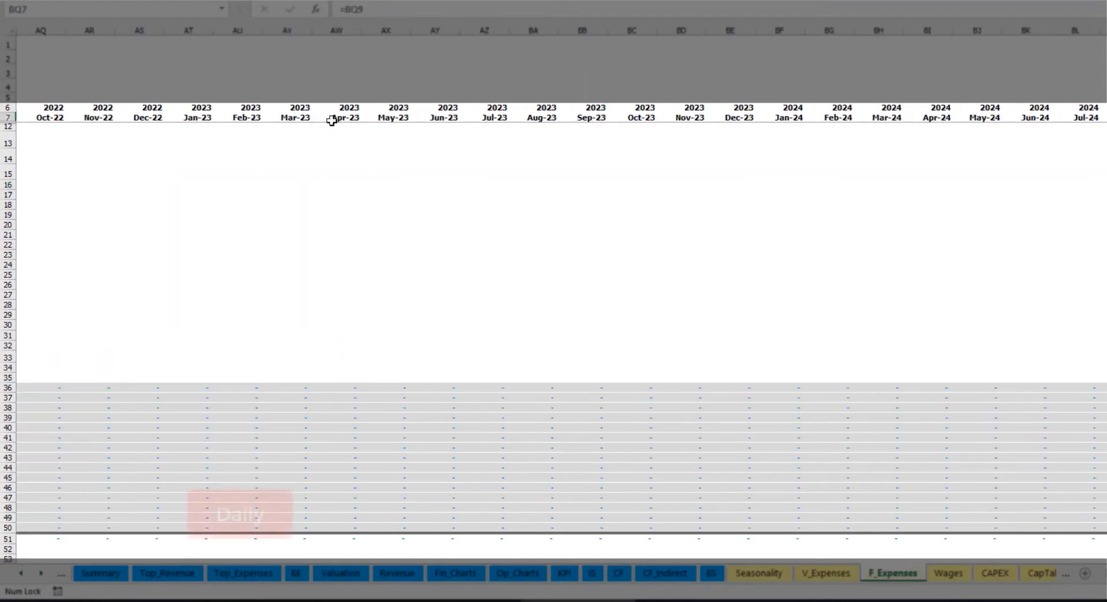
pyautogui.hotkey('ctrl', 'Left')
pyautogui.hotkey('ctrl', 'Left')
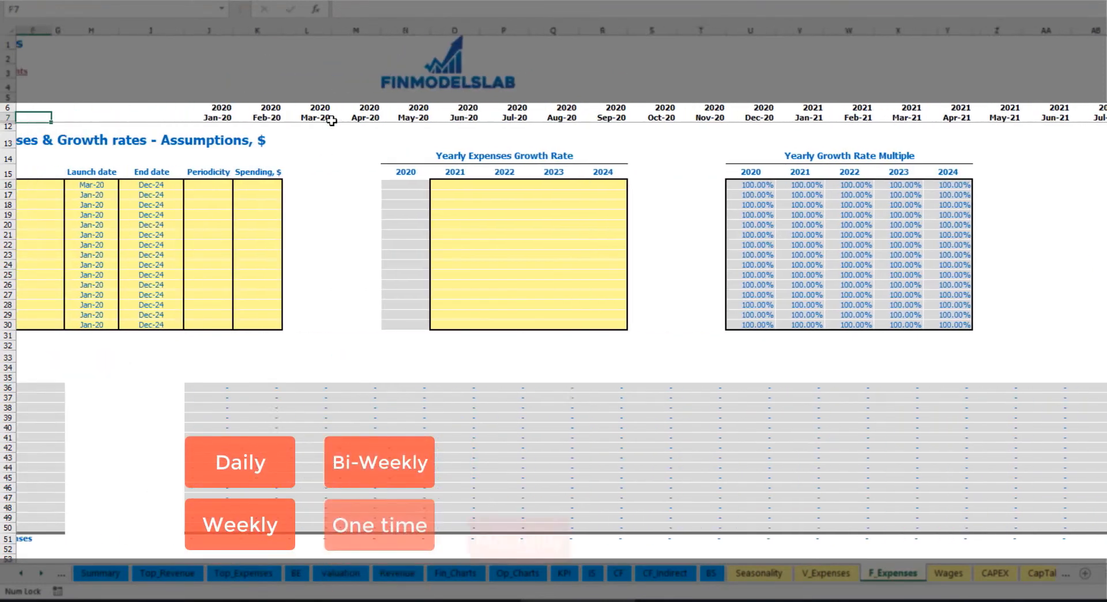
# - Set the Utilities periodicity to Daily and its spending to 50
pyautogui.click(341, 186)
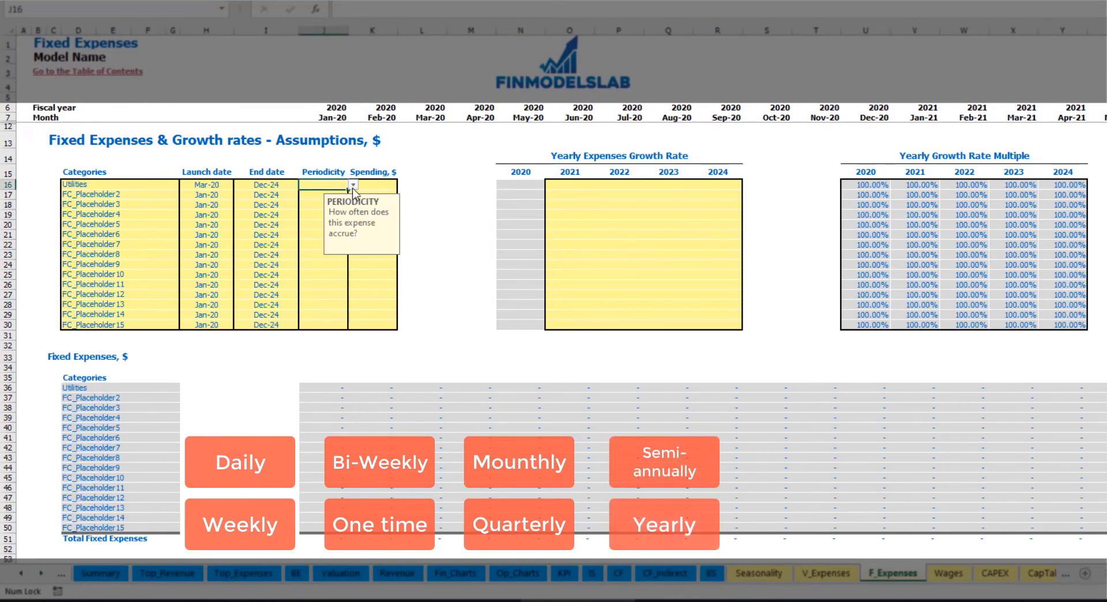
pyautogui.click(353, 185)
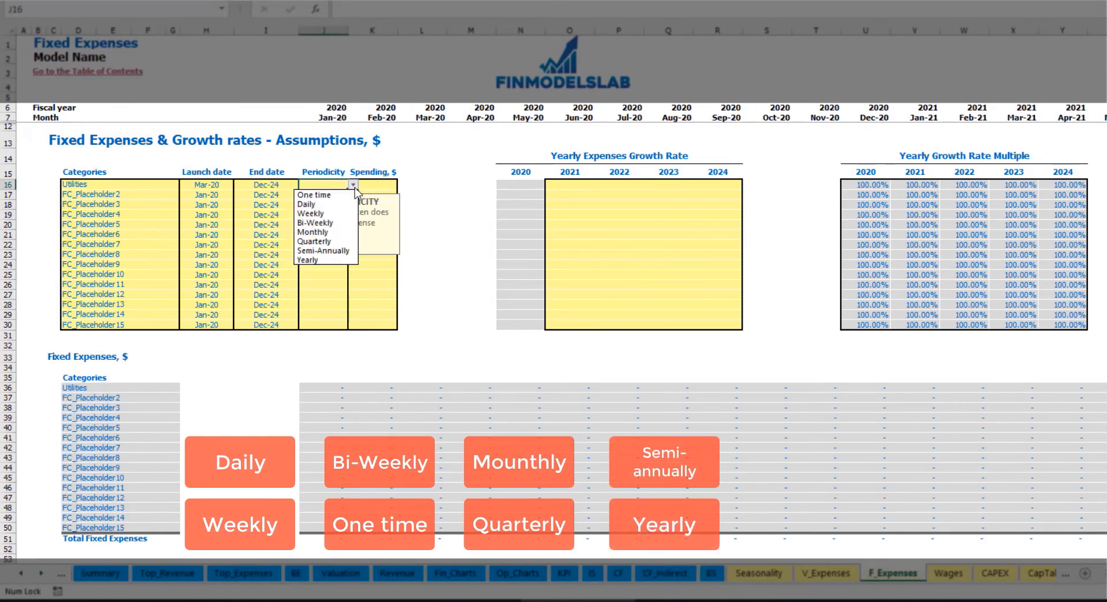
pyautogui.click(330, 204)
pyautogui.press('Tab')
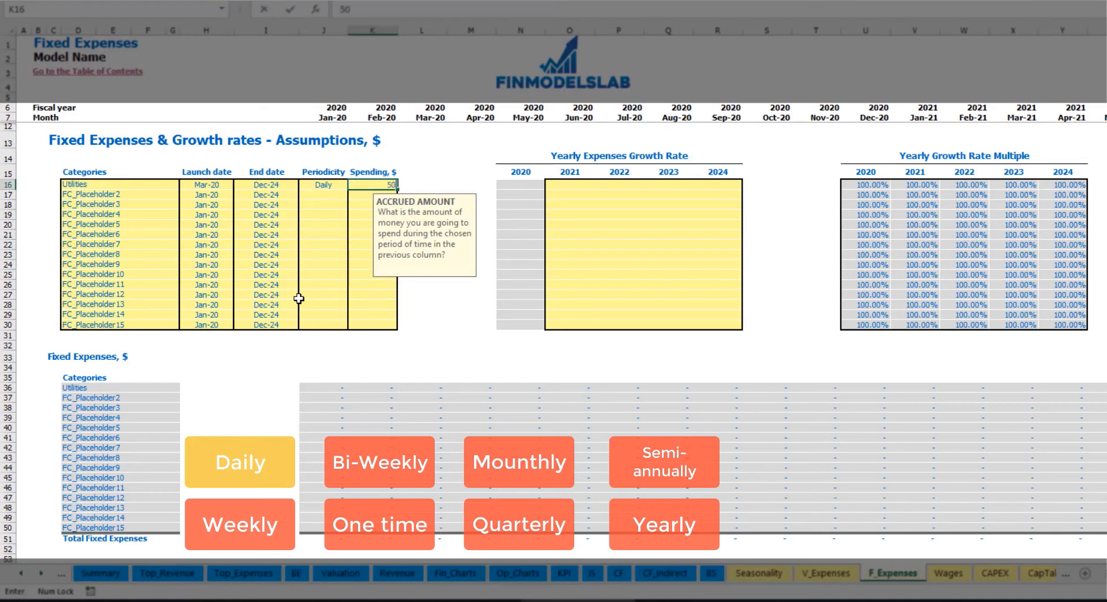
pyautogui.write('50')
pyautogui.press('Return')
# - Examine the calculated Utilities amounts for March, April and May 2020 in the Fixed Expenses table
pyautogui.click(430, 389)
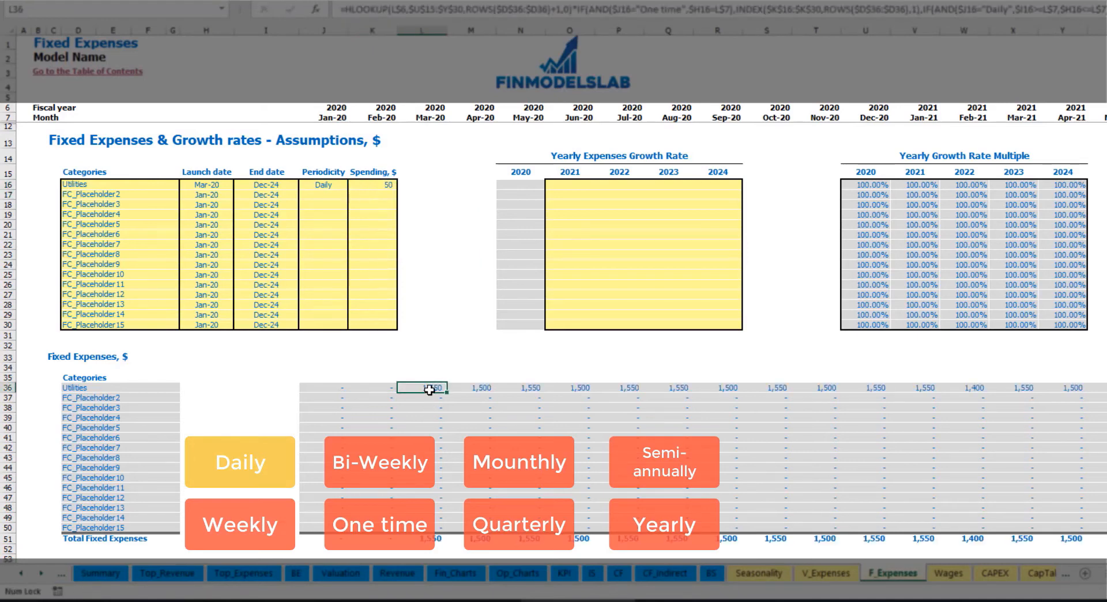
pyautogui.click(478, 388)
pyautogui.click(536, 392)
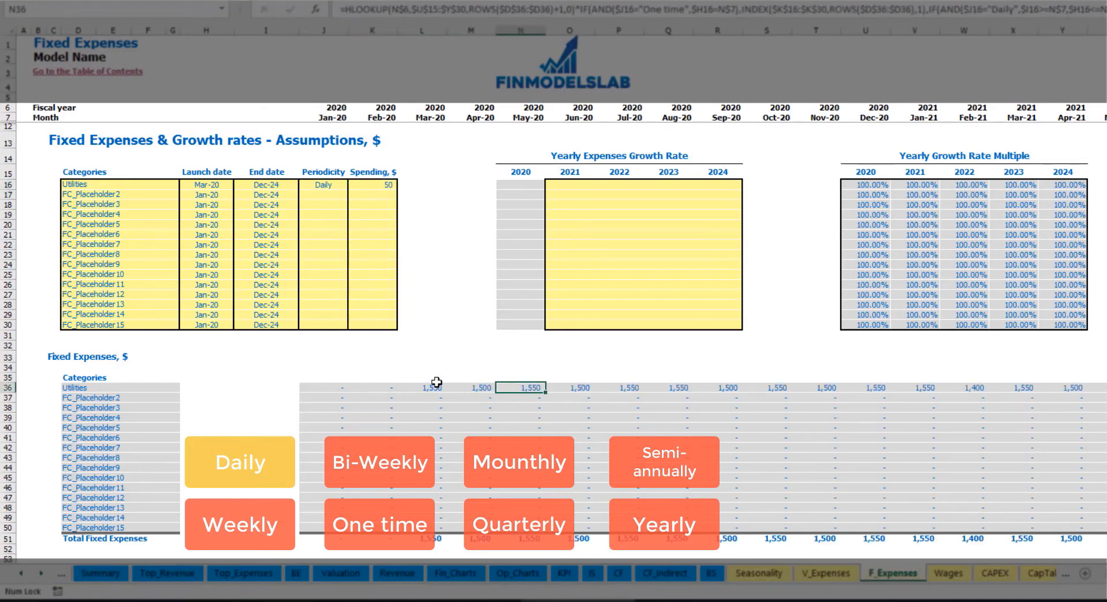
pyautogui.click(433, 388)
pyautogui.click(463, 391)
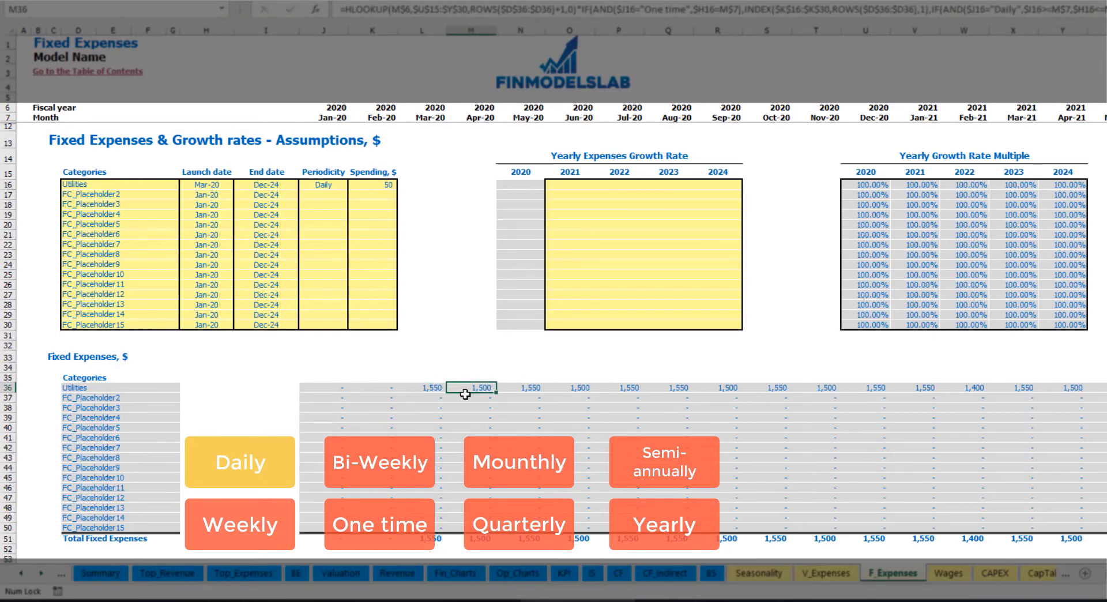
pyautogui.click(425, 116)
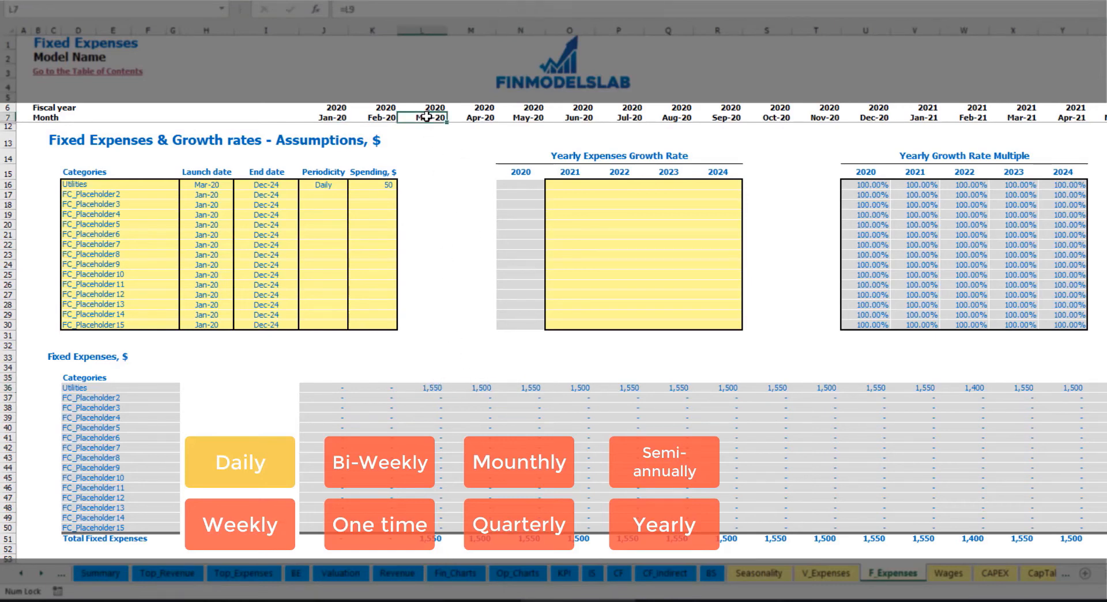
pyautogui.click(436, 389)
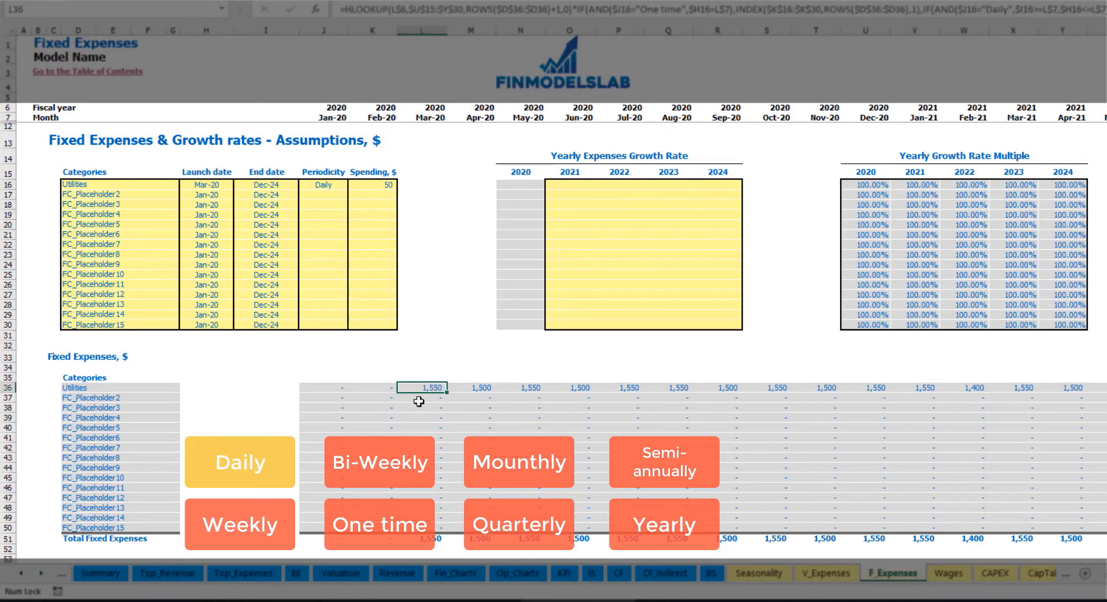
pyautogui.click(486, 390)
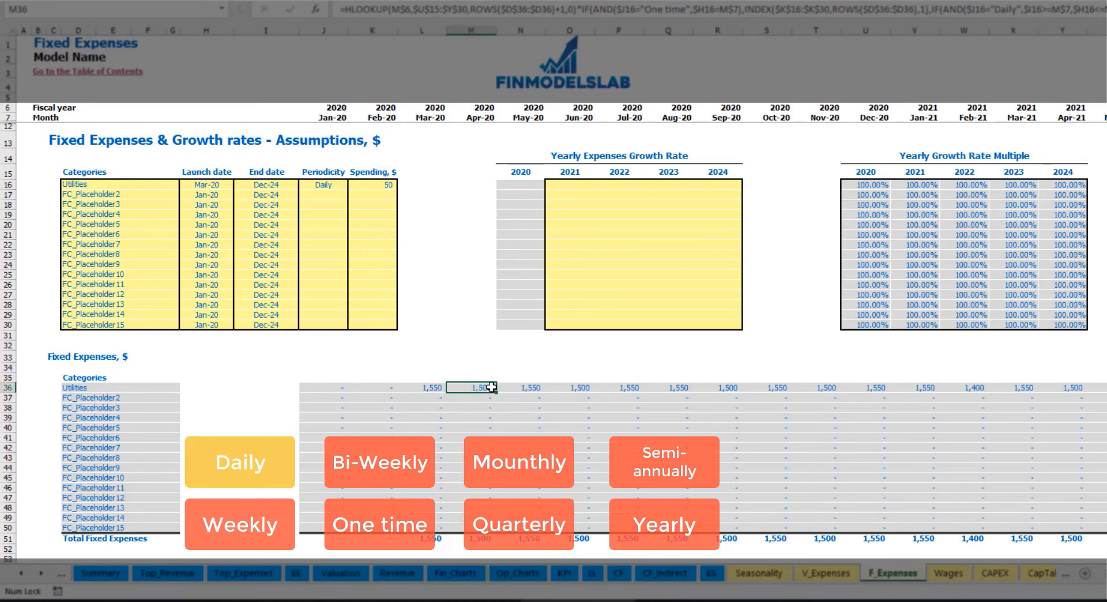
# - Set the Utilities yearly growth rate to 5% for 2021, copy it to 2022 through 2024, and review the monthly amounts
pyautogui.click(576, 187)
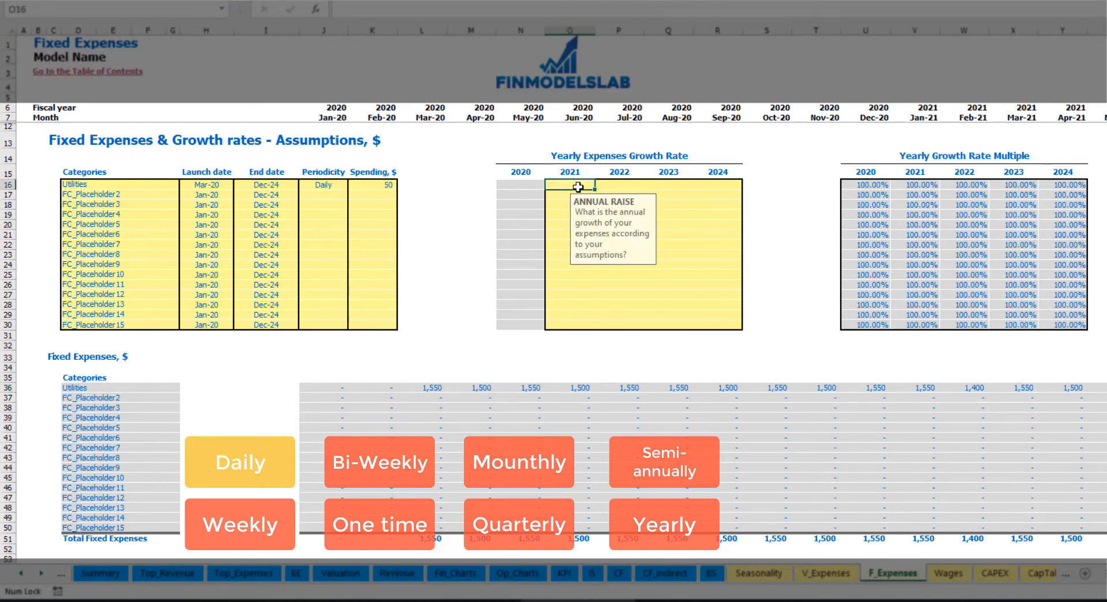
pyautogui.write('5')
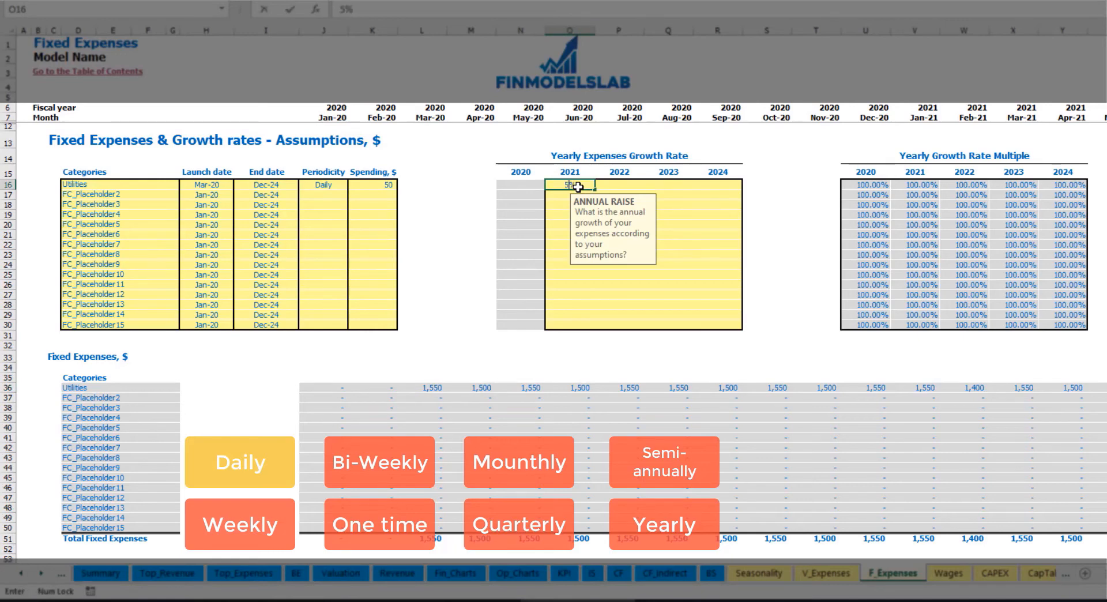
pyautogui.press('Return')
pyautogui.press('Up')
pyautogui.hotkey('ctrl', 'c')
pyautogui.press('Right')
pyautogui.hotkey('shift', 'Right')
pyautogui.hotkey('shift', 'Right')
pyautogui.hotkey('ctrl', 'v')
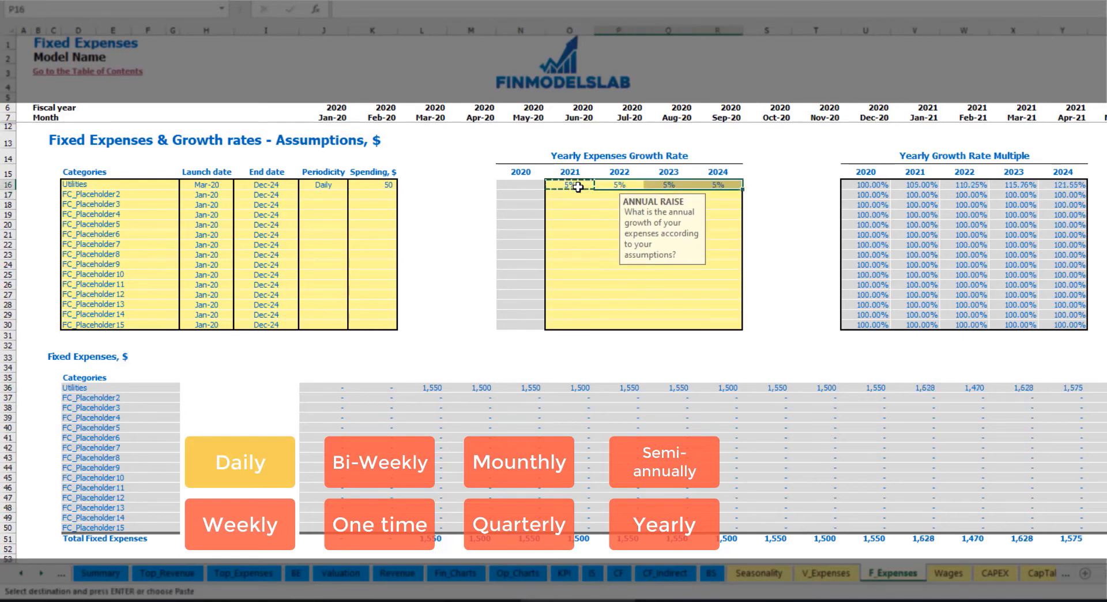
pyautogui.moveTo(573, 186); pyautogui.dragTo(717, 185)
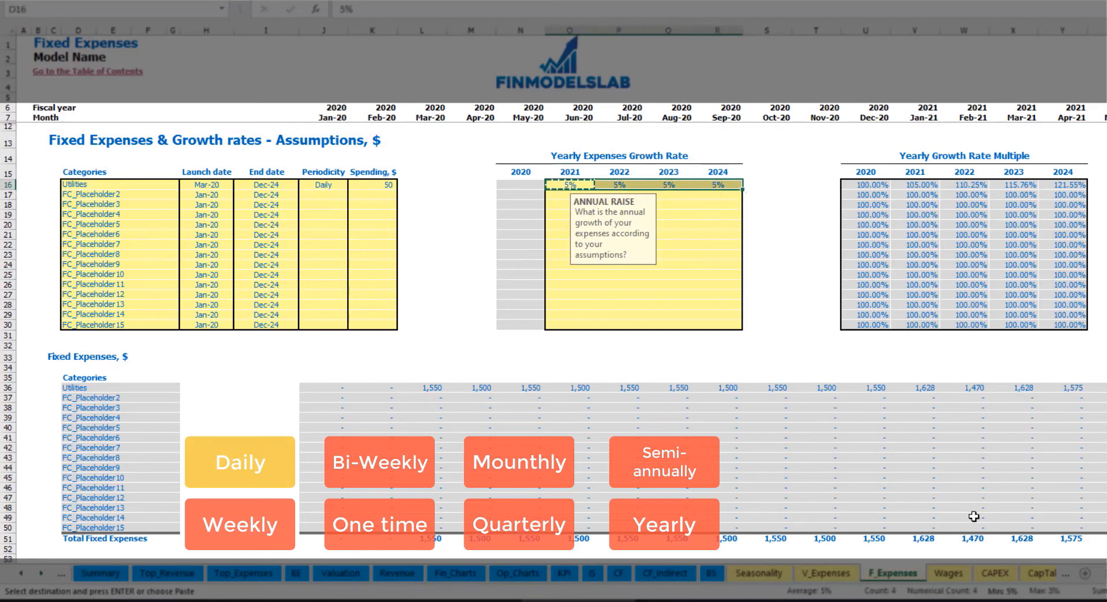
pyautogui.hscroll(5, 1096, 525)
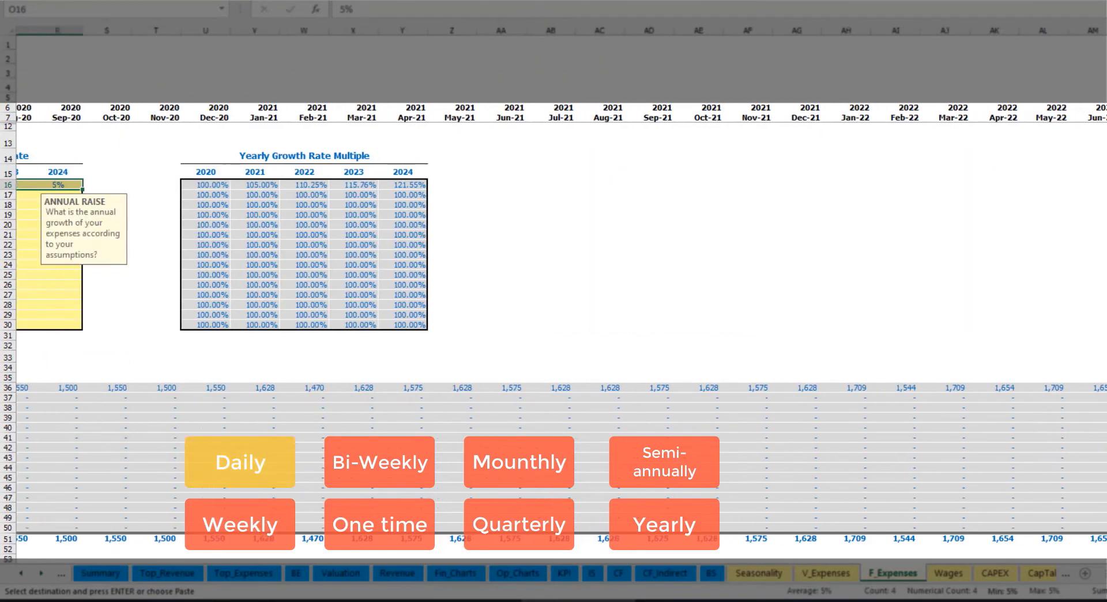
pyautogui.hscroll(3, 553, 288)
pyautogui.hscroll(-12, 267, 276)
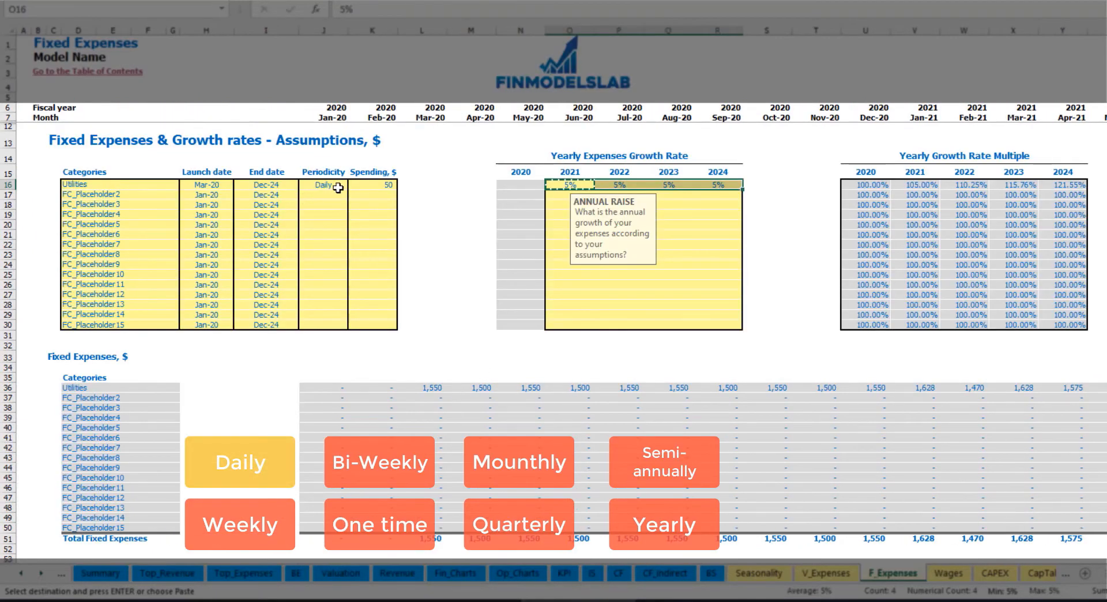
# - Name the second fixed expense Advertising and set its launch date to Mar-20 and end date to Aug-24
pyautogui.click(131, 194)
pyautogui.write('Advertising')
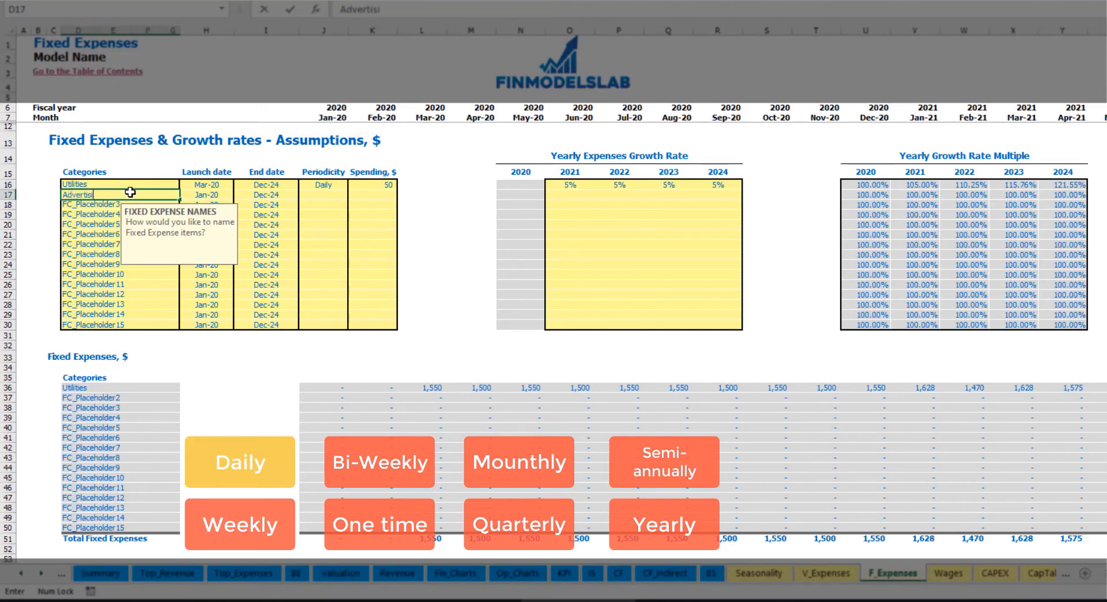
pyautogui.click(207, 196)
pyautogui.click(239, 195)
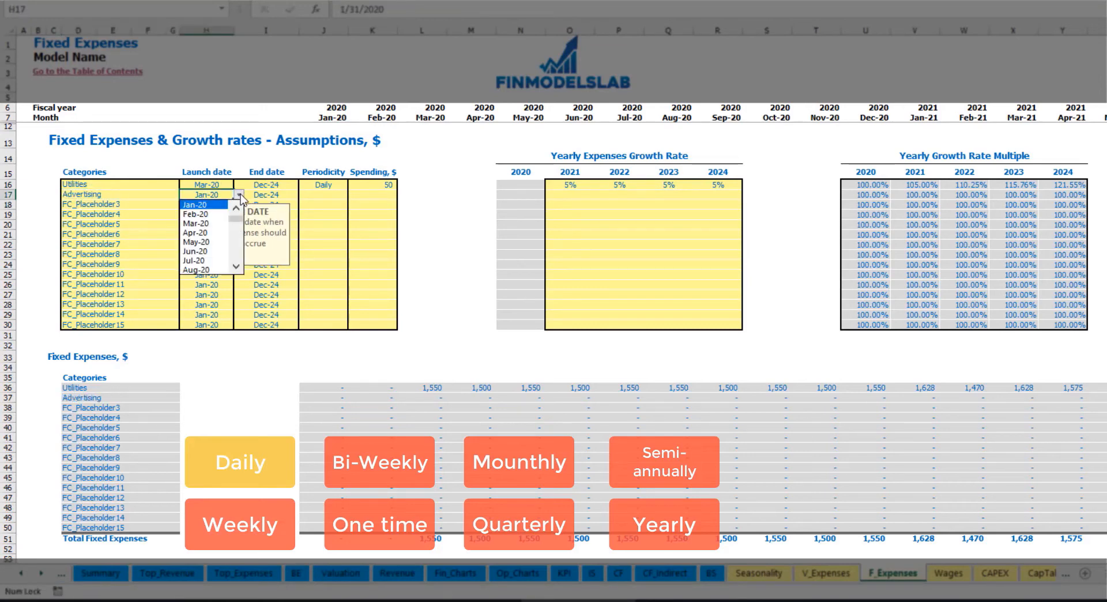
pyautogui.click(202, 224)
pyautogui.click(275, 193)
pyautogui.click(303, 195)
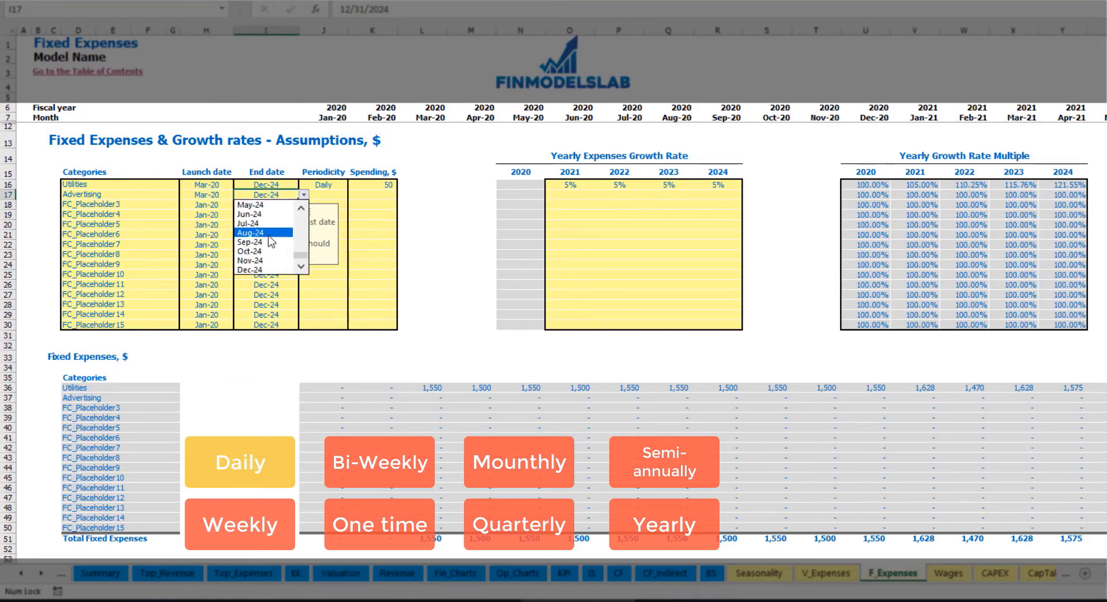
pyautogui.click(269, 234)
# - Set the Advertising periodicity to Weekly and its spending to 100
pyautogui.click(322, 195)
pyautogui.click(352, 195)
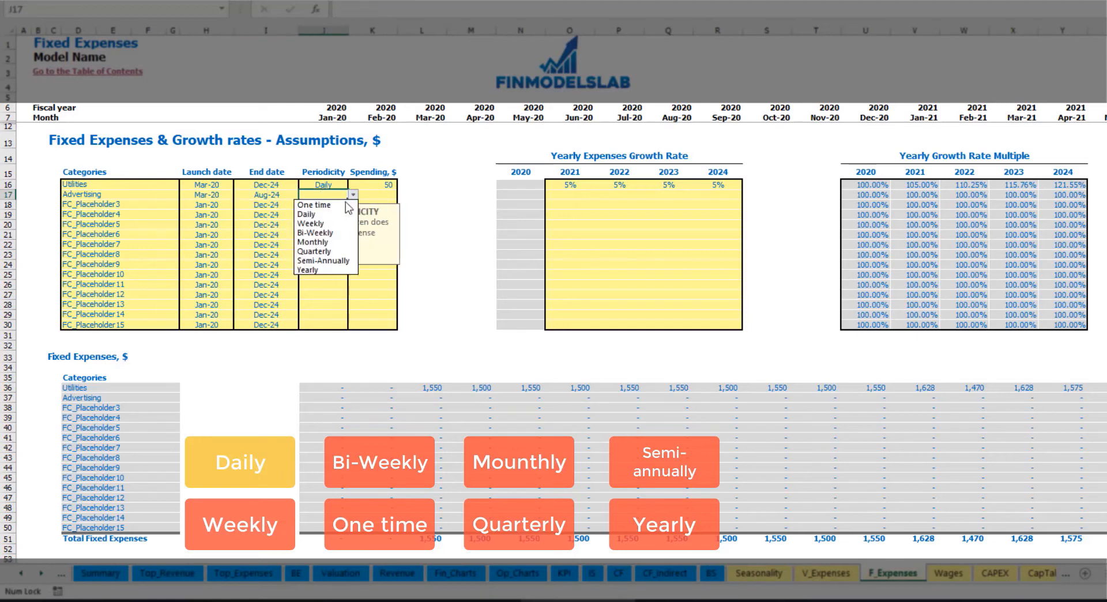
pyautogui.click(332, 224)
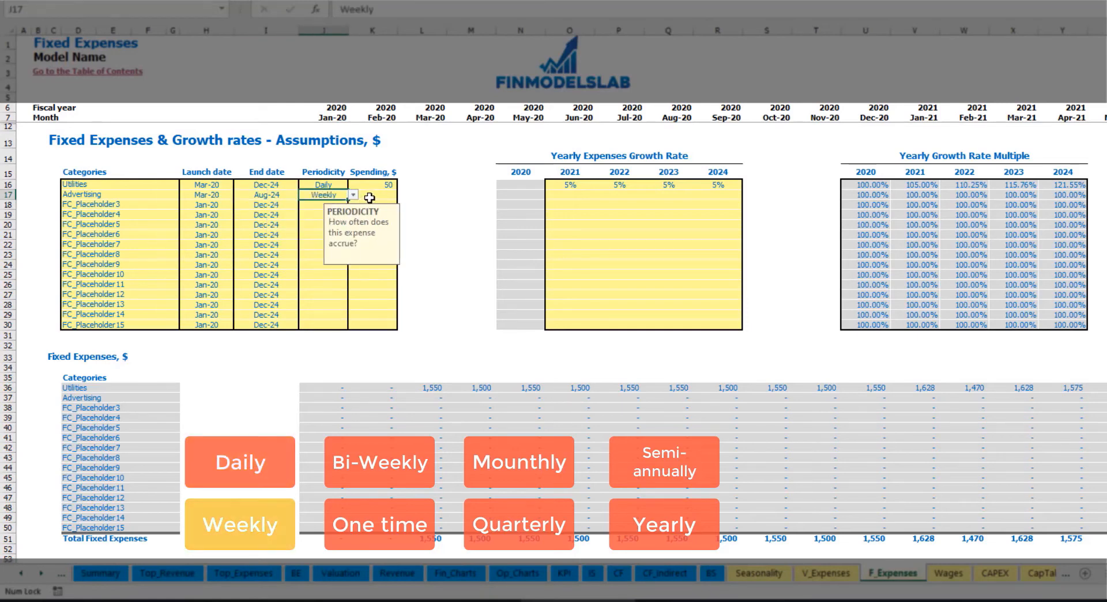
pyautogui.click(369, 197)
pyautogui.write('100')
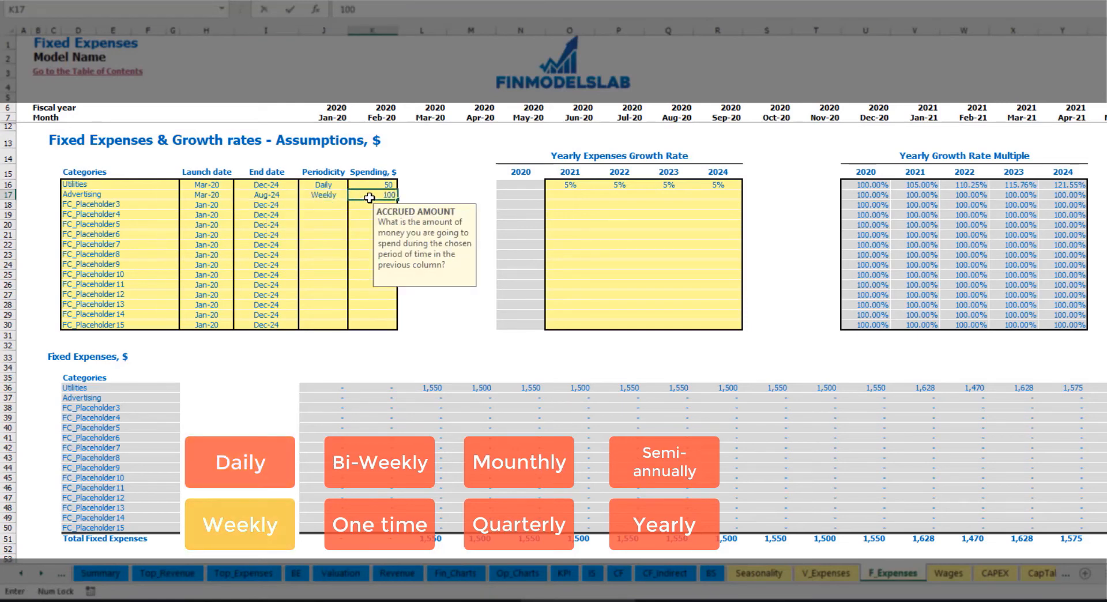
pyautogui.press('Return')
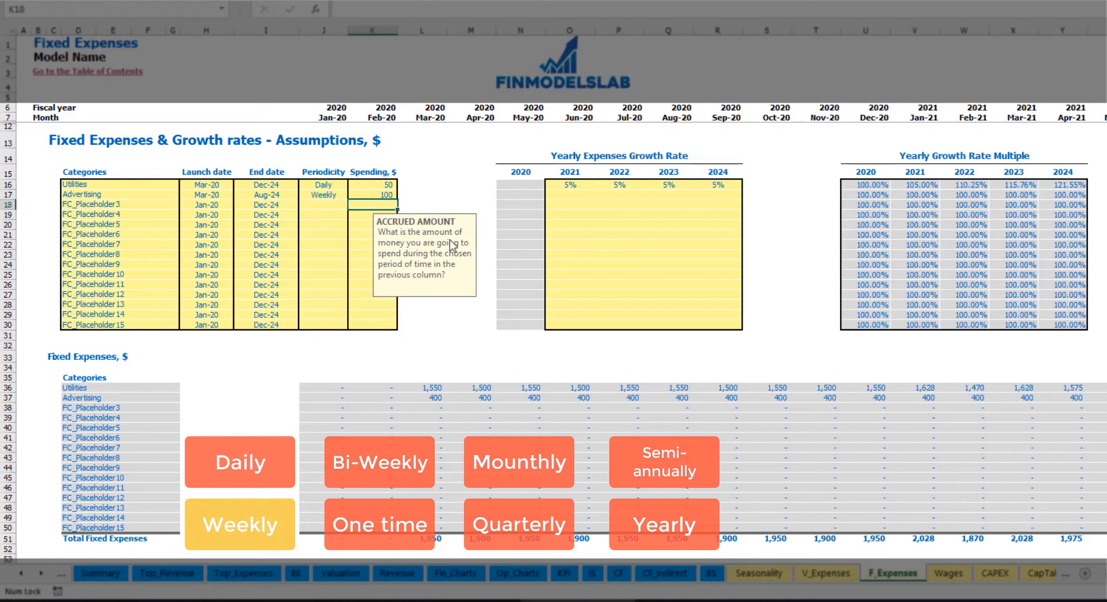
# - Examine the calculated monthly Advertising amounts from March 2020 through August 2024 in the Fixed Expenses table
pyautogui.click(436, 397)
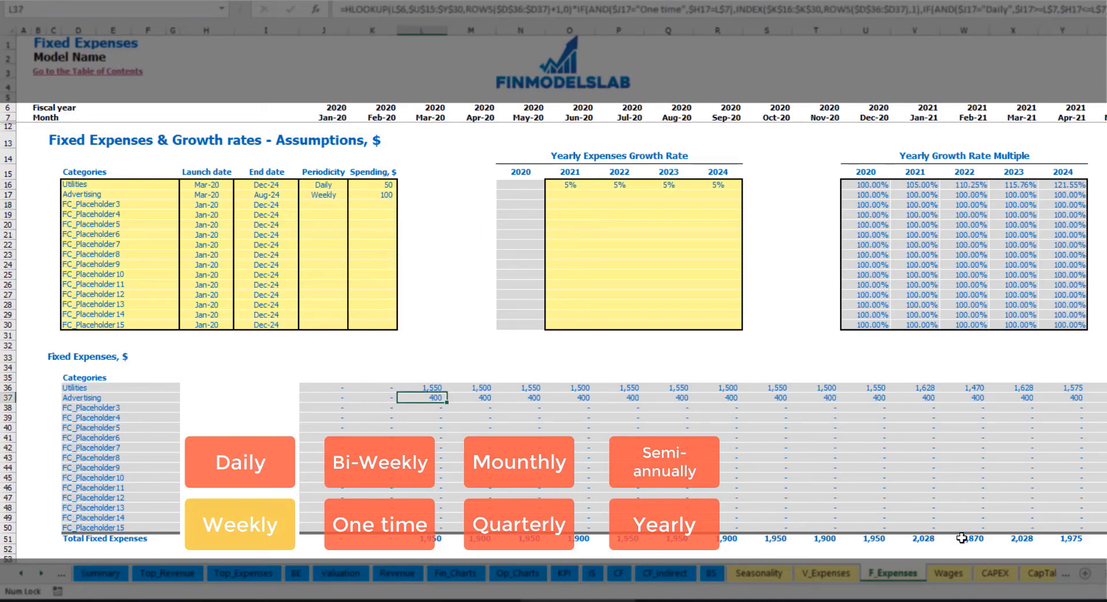
pyautogui.hscroll(10, 553, 288)
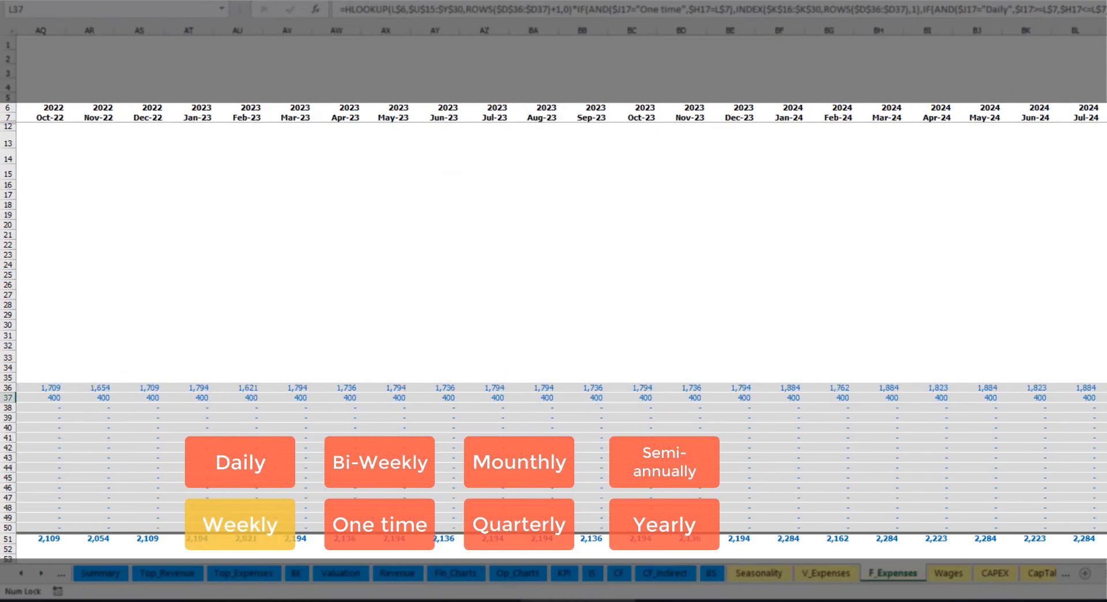
pyautogui.click(1103, 30)
pyautogui.click(1104, 398)
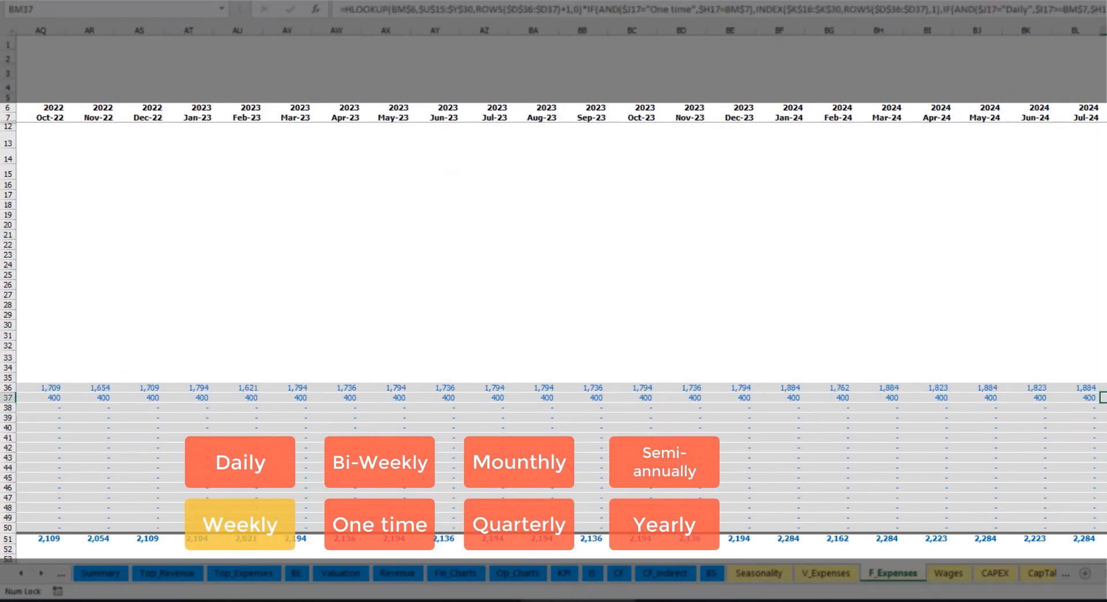
pyautogui.hscroll(-10, 496, 363)
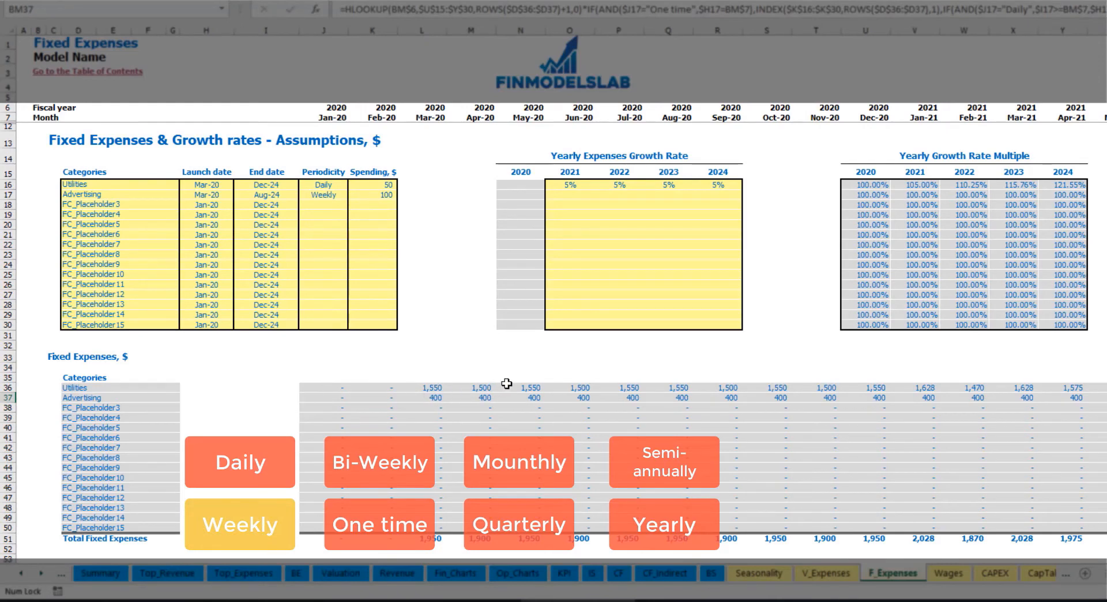
# - Set the Advertising periodicity to Bi-Weekly and its spending to 500
pyautogui.click(329, 195)
pyautogui.click(353, 195)
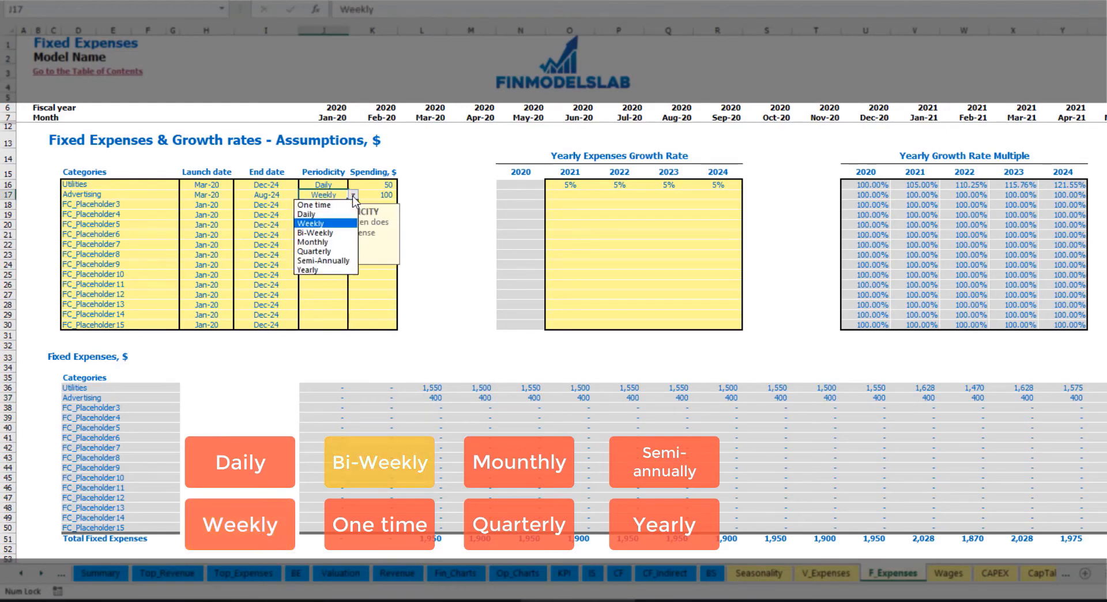
pyautogui.click(336, 233)
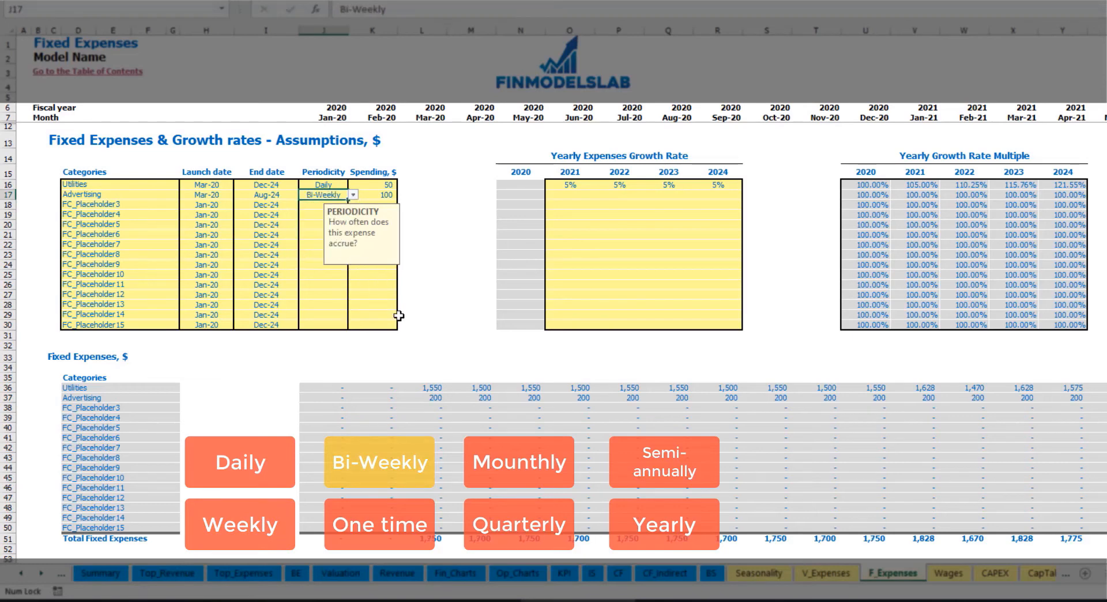
pyautogui.click(370, 195)
pyautogui.write('5')
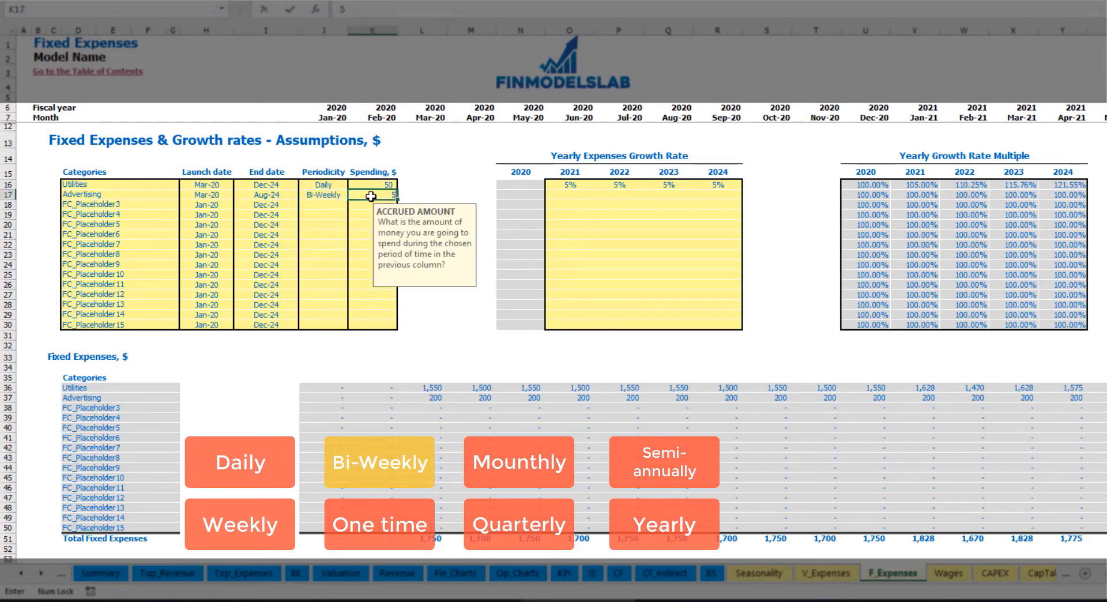
pyautogui.write('00')
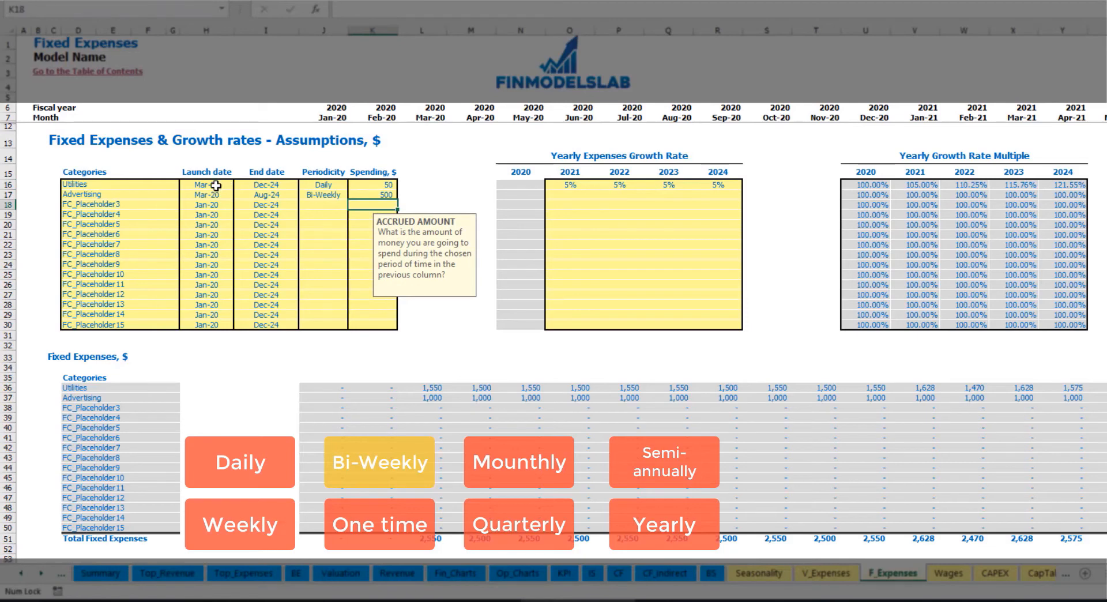
# - Set the Advertising launch date to Jul-20
pyautogui.click(219, 186)
pyautogui.click(208, 192)
pyautogui.click(245, 197)
pyautogui.click(228, 196)
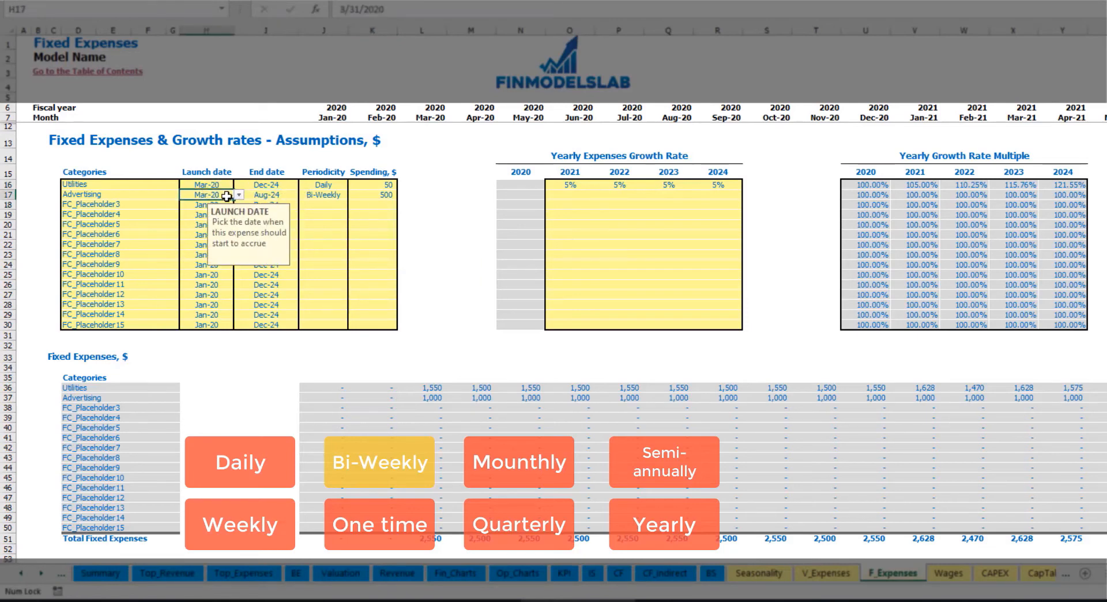
pyautogui.click(238, 196)
pyautogui.click(222, 241)
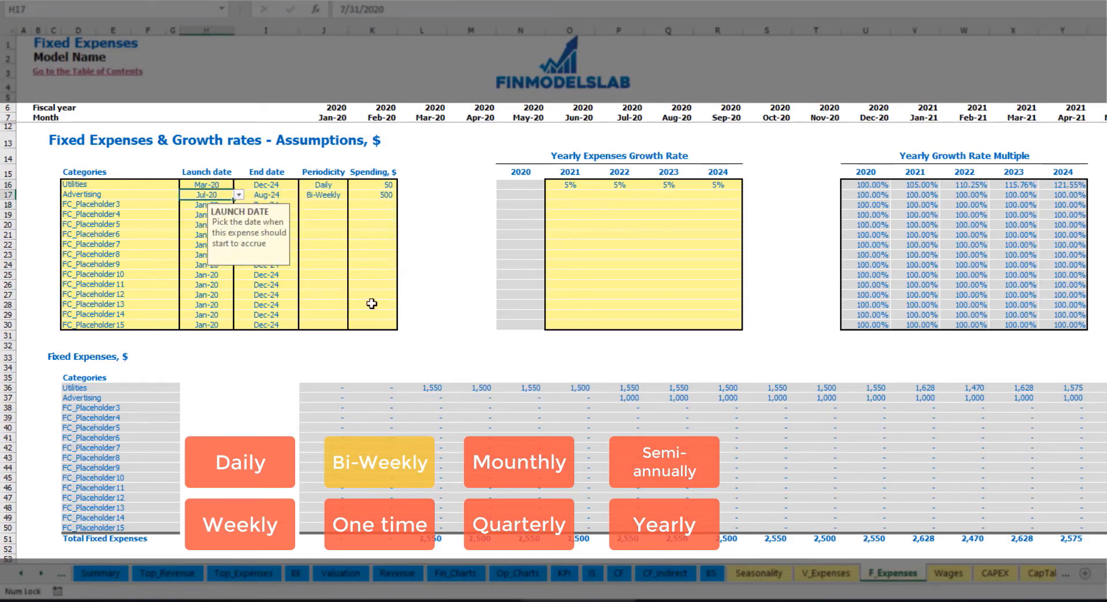
# - Examine the calculated monthly Advertising amounts from July 2020 into 2021
pyautogui.click(633, 399)
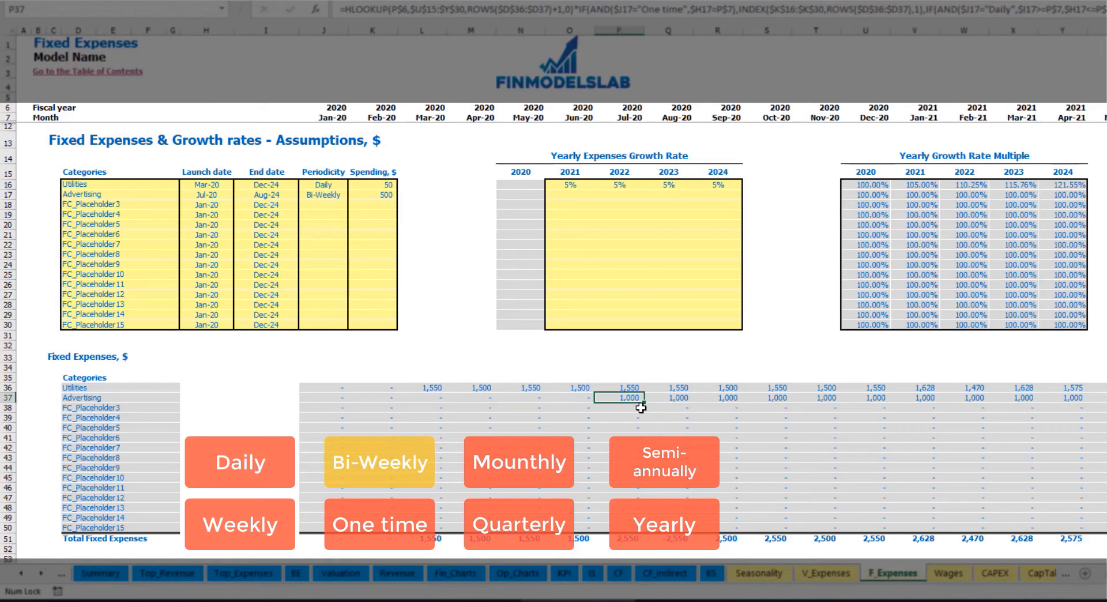
pyautogui.press('Right')
pyautogui.press('Right')
pyautogui.press('Right')
pyautogui.press('Right')
pyautogui.press('Right')
pyautogui.press('Right')
pyautogui.press('Right')
pyautogui.press('Right')
pyautogui.press('Right')
pyautogui.press('Right')
pyautogui.press('Right')
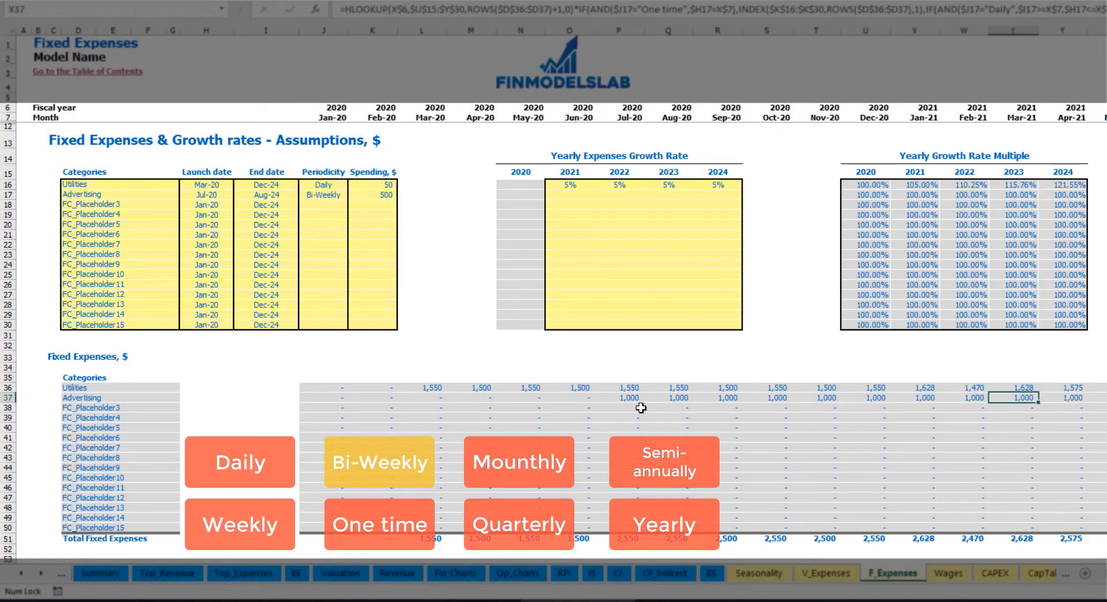
pyautogui.press('Right')
pyautogui.press('Right')
pyautogui.press('Right')
pyautogui.press('Right')
pyautogui.press('Right')
pyautogui.press('Right')
pyautogui.press('Right')
pyautogui.press('Right')
pyautogui.press('Right')
pyautogui.press('Right')
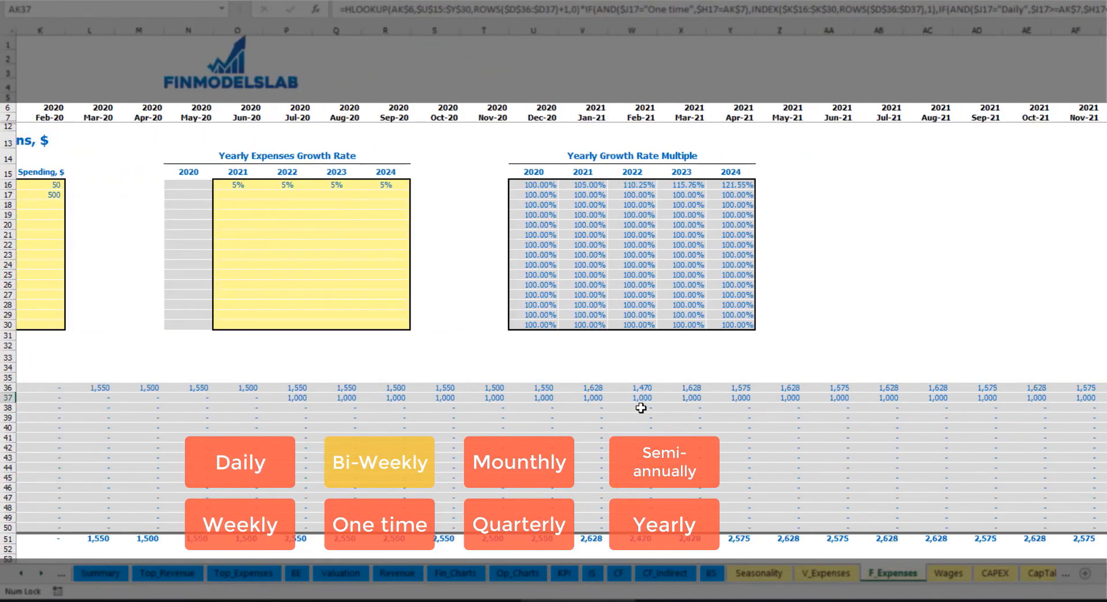
pyautogui.hscroll(-5, 641, 408)
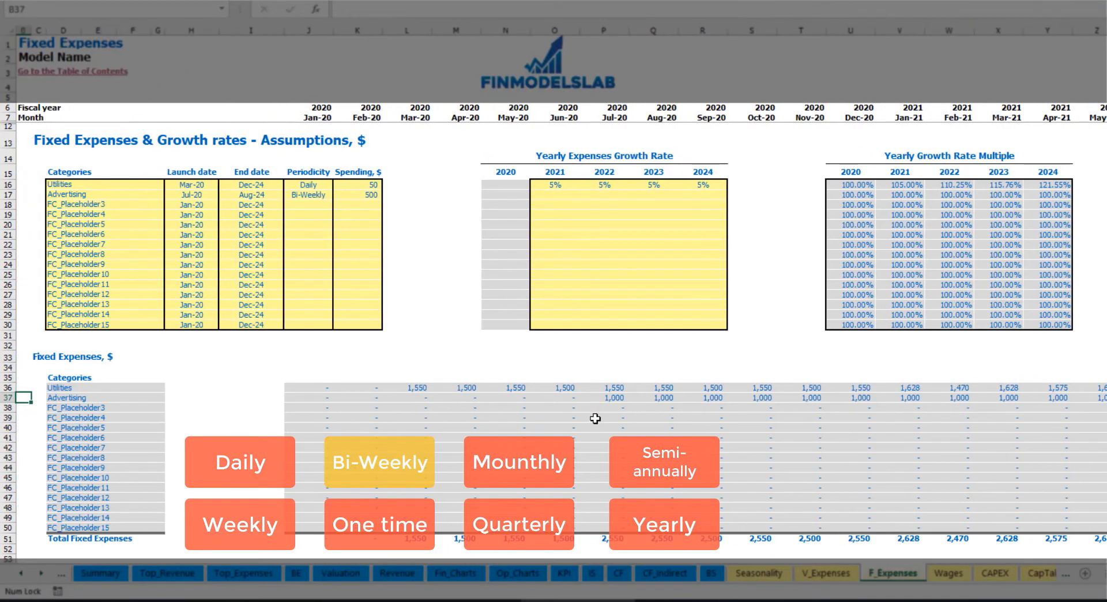
pyautogui.click(607, 399)
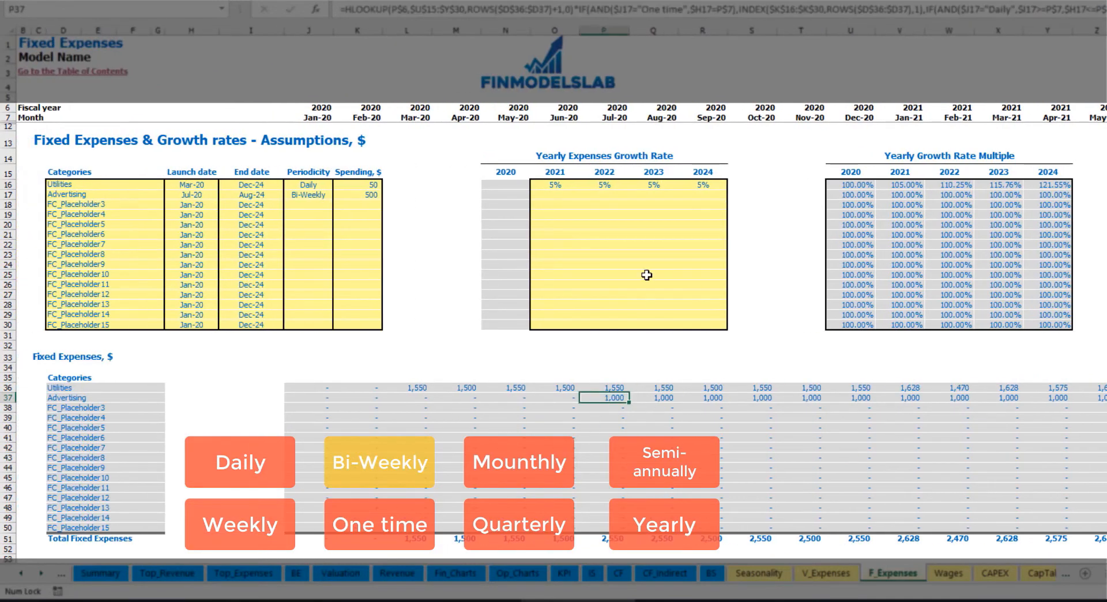
# - Set the Advertising yearly growth rate to 3% for 2021 and copy it to 2022 through 2024
pyautogui.click(553, 197)
pyautogui.write('3')
pyautogui.press('Return')
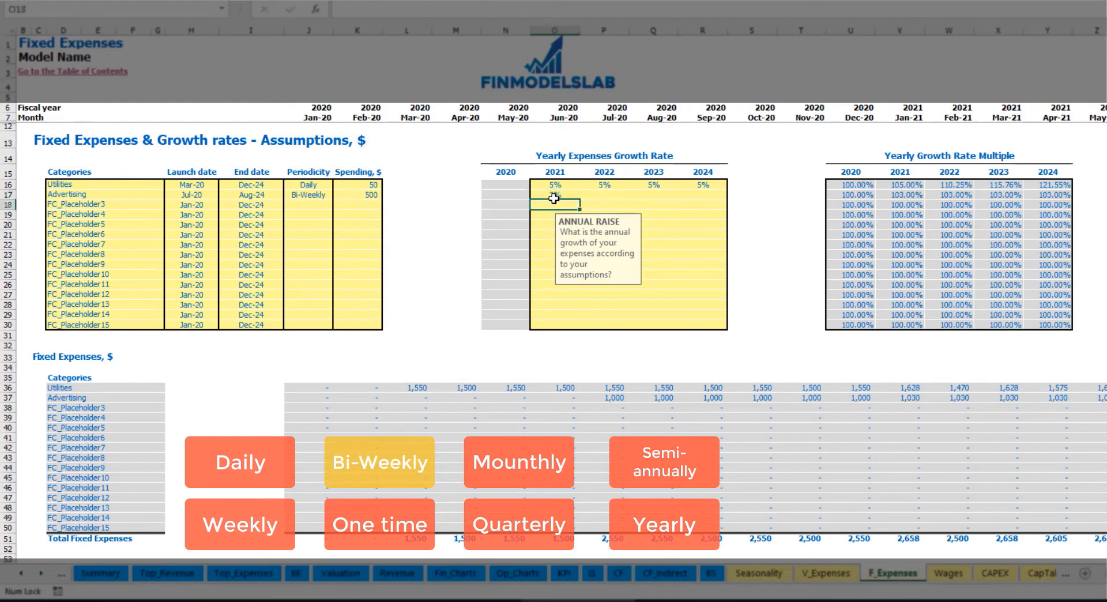
pyautogui.press('Up')
pyautogui.hotkey('ctrl', 'c')
pyautogui.press('Right')
pyautogui.hotkey('shift', 'Right')
pyautogui.hotkey('shift', 'Right')
pyautogui.hotkey('ctrl', 'v')
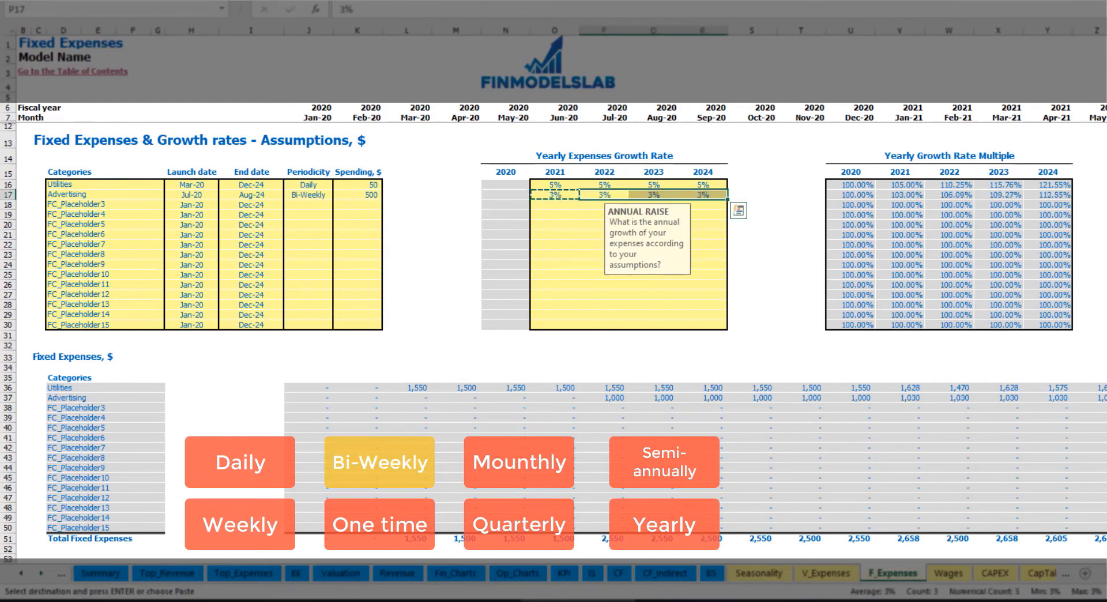
# - Review how the growth rate affects the monthly Advertising amounts through 2024 and check the Advertising end date
pyautogui.click(1087, 398)
pyautogui.click(1061, 396)
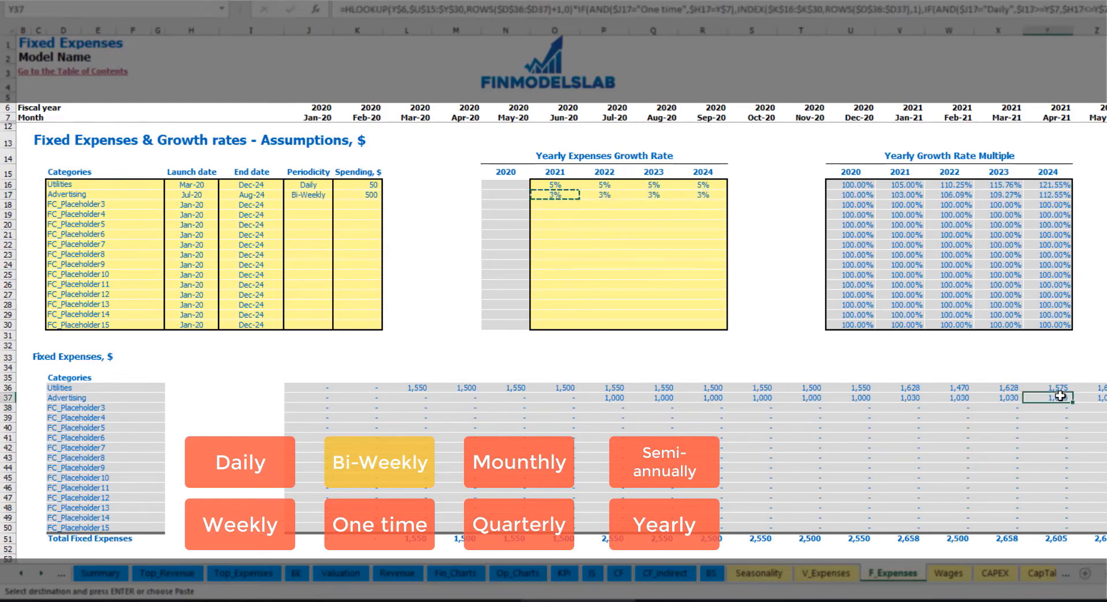
pyautogui.press('Left')
pyautogui.press('Left')
pyautogui.press('Left')
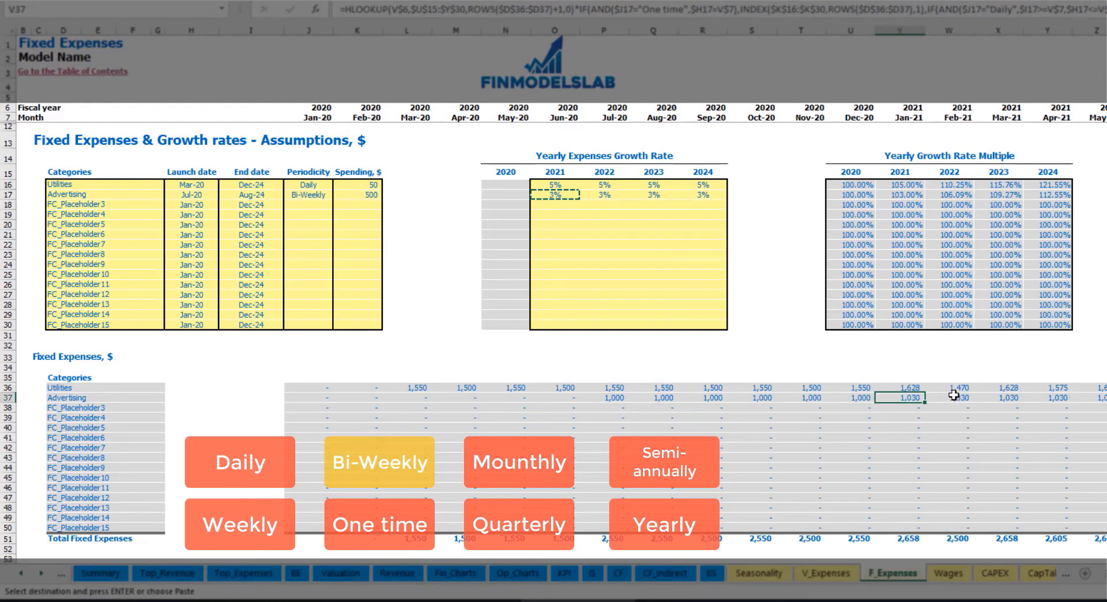
pyautogui.hscroll(15, 553, 289)
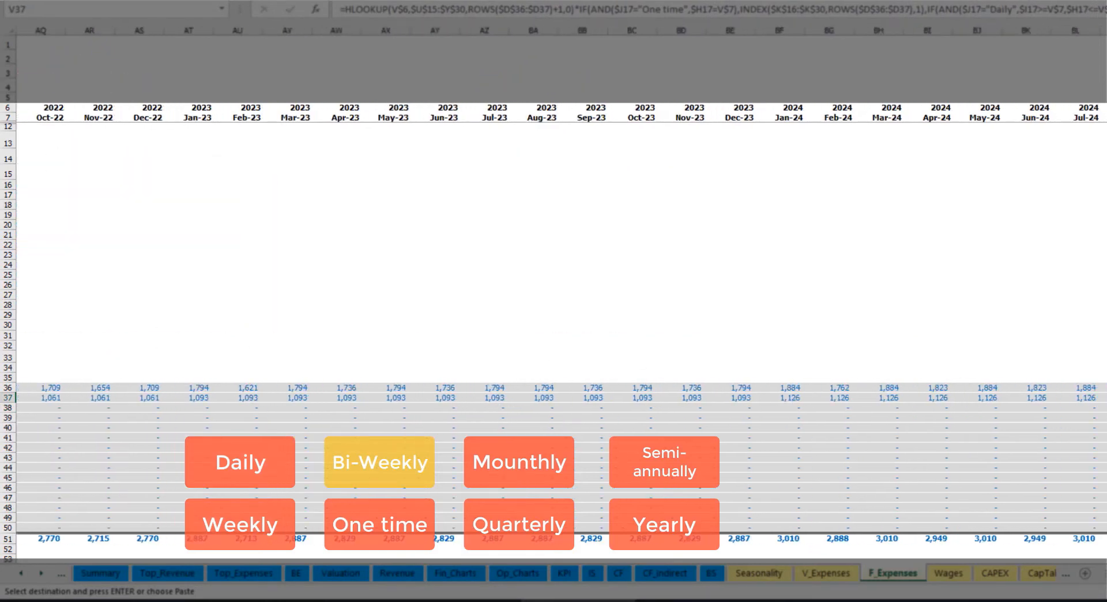
pyautogui.click(1103, 30)
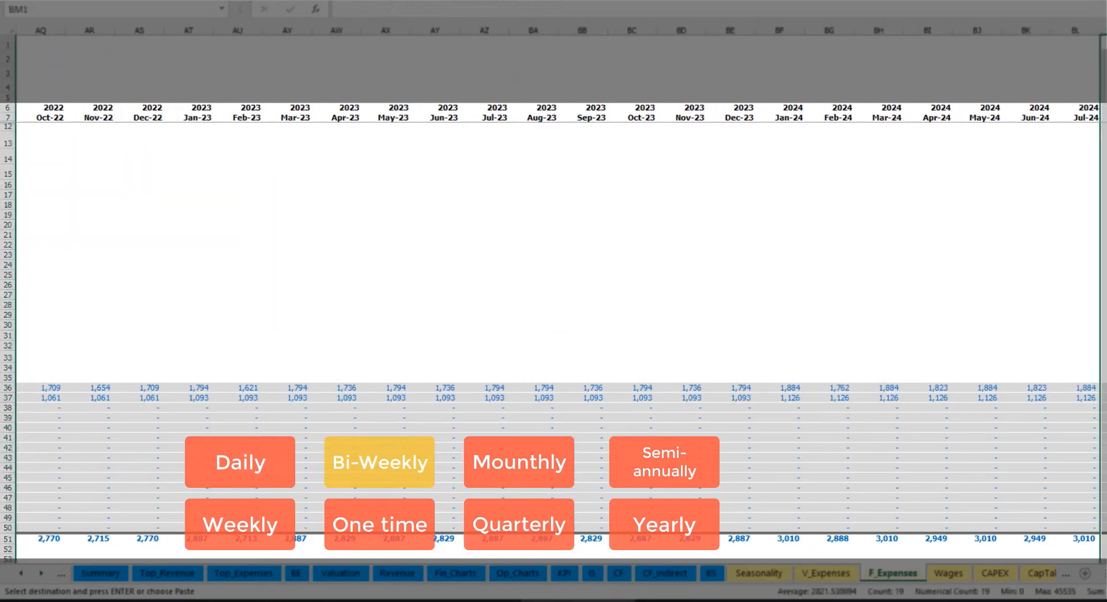
pyautogui.hscroll(-15, 553, 288)
pyautogui.click(273, 197)
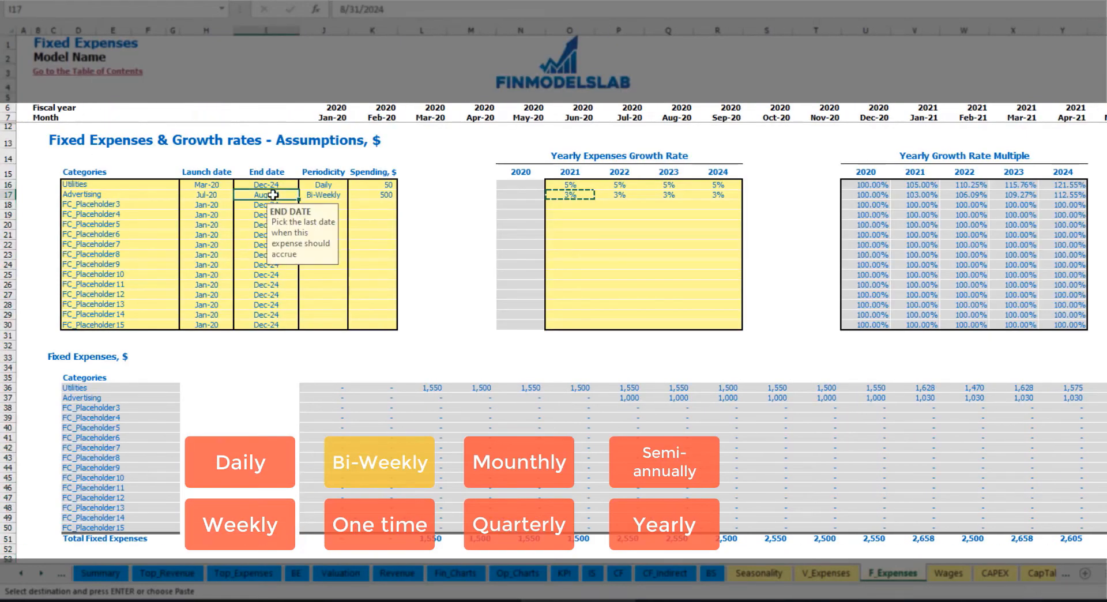
# - Name the third fixed expense Office Setup and set its periodicity to One time
pyautogui.click(97, 204)
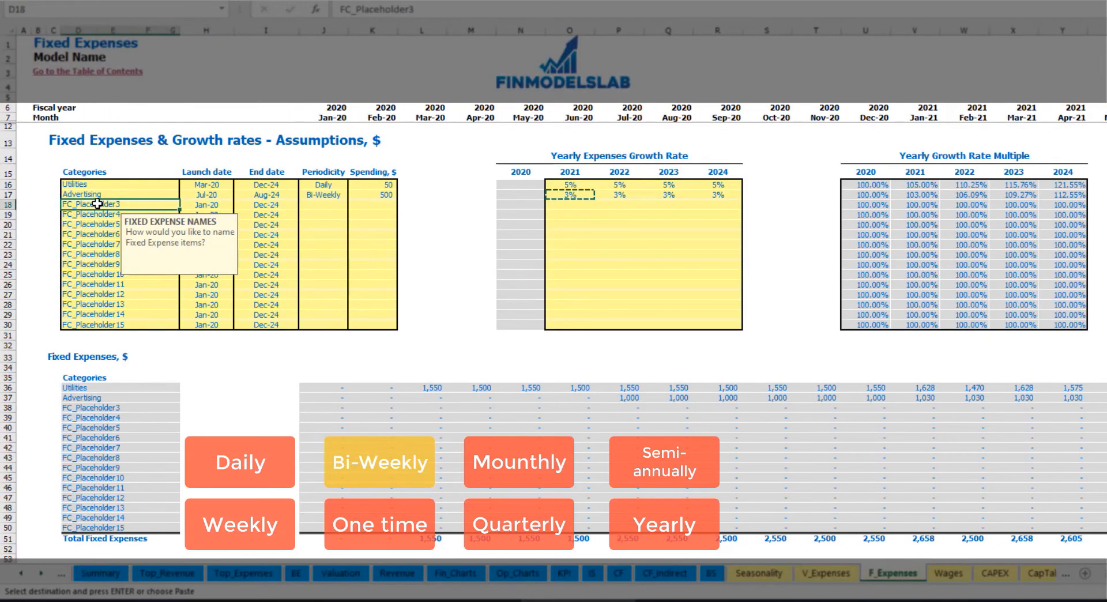
pyautogui.write('Setup')
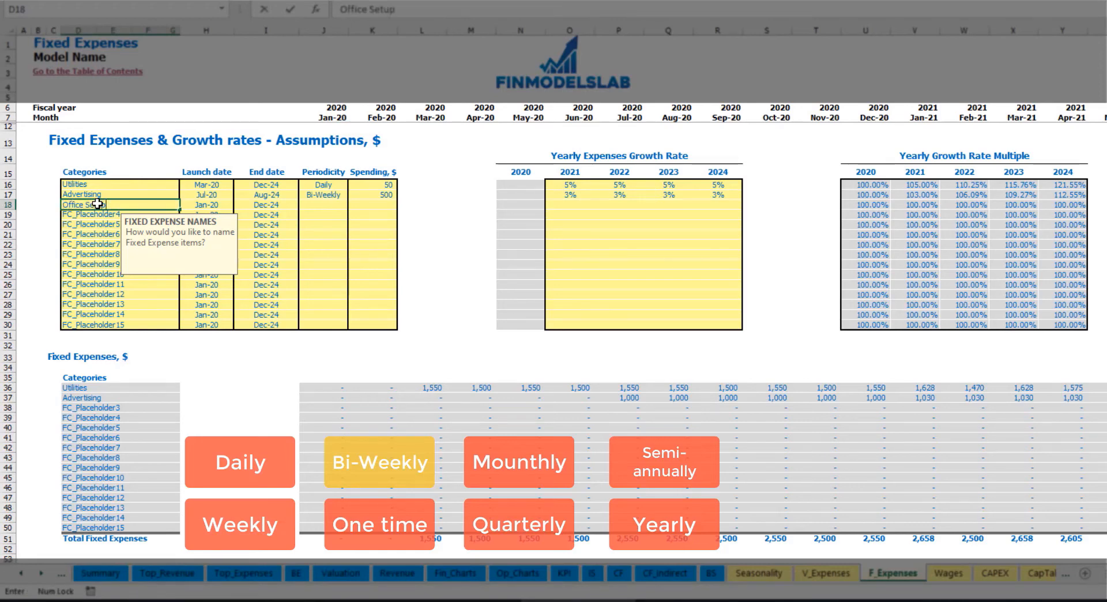
pyautogui.press('Return')
pyautogui.click(323, 206)
pyautogui.click(353, 205)
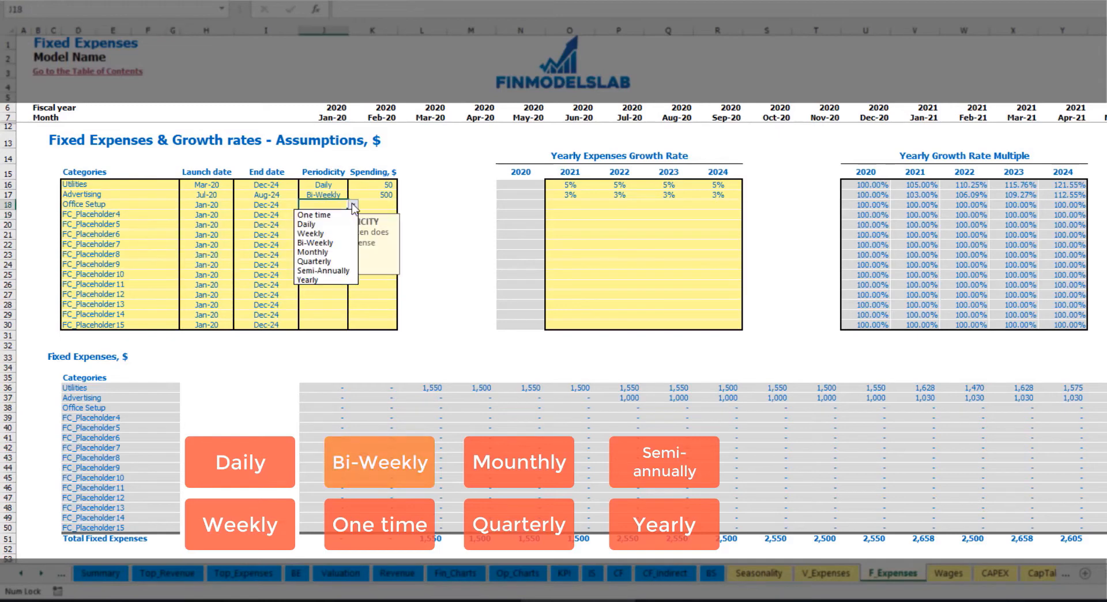
pyautogui.click(314, 214)
# - Set the Office Setup launch date to Feb-20 and its spending to 5,000, and check its calculated February 2020 amount
pyautogui.click(222, 204)
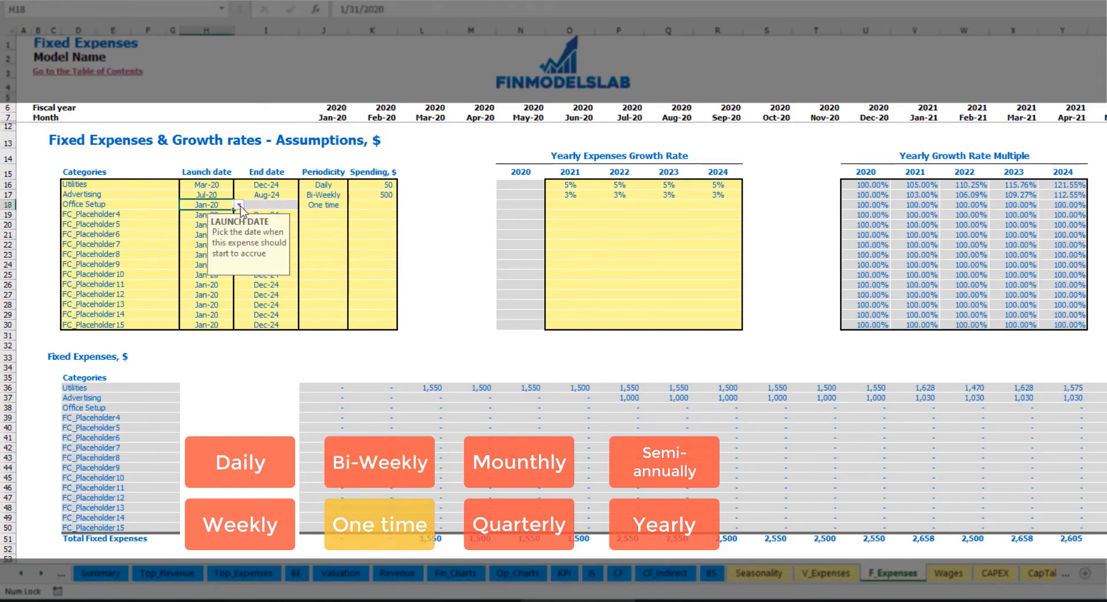
pyautogui.click(238, 204)
pyautogui.click(221, 226)
pyautogui.click(363, 205)
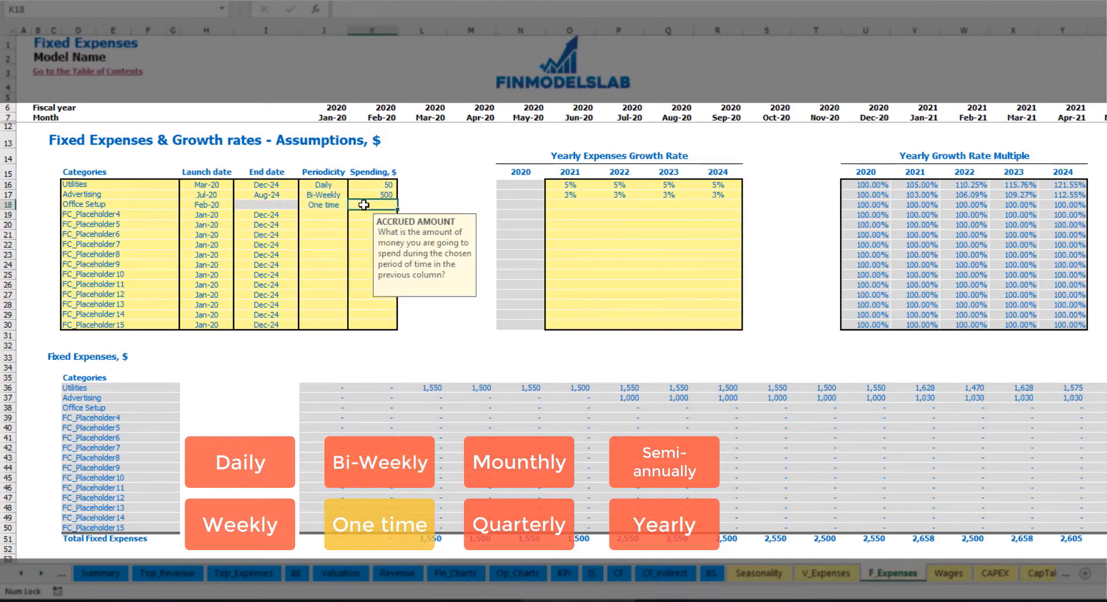
pyautogui.write('5000')
pyautogui.press('Return')
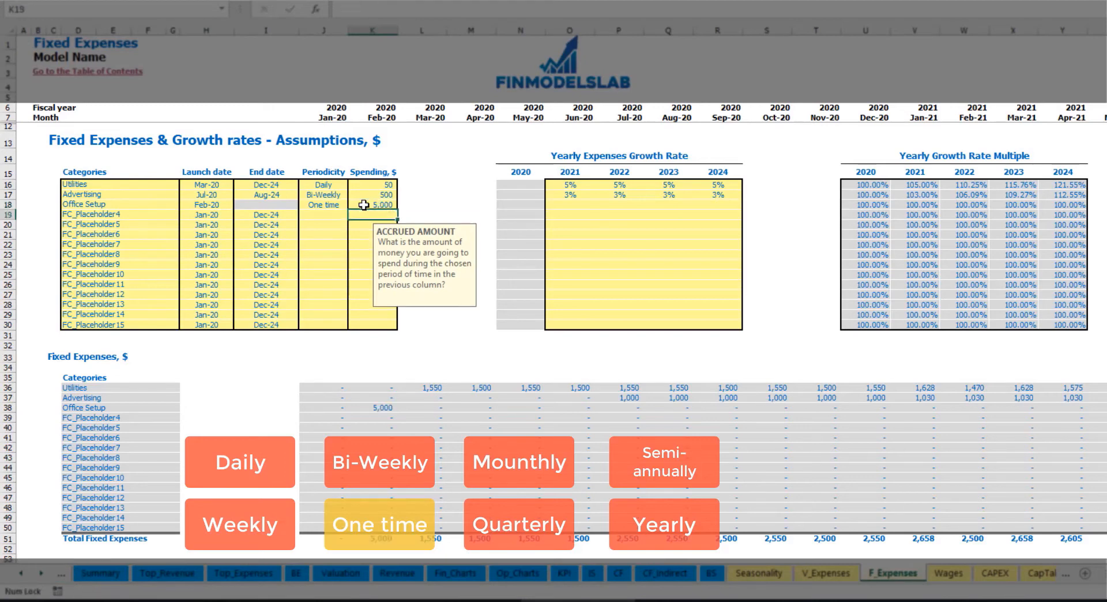
pyautogui.moveTo(570, 206); pyautogui.dragTo(717, 206)
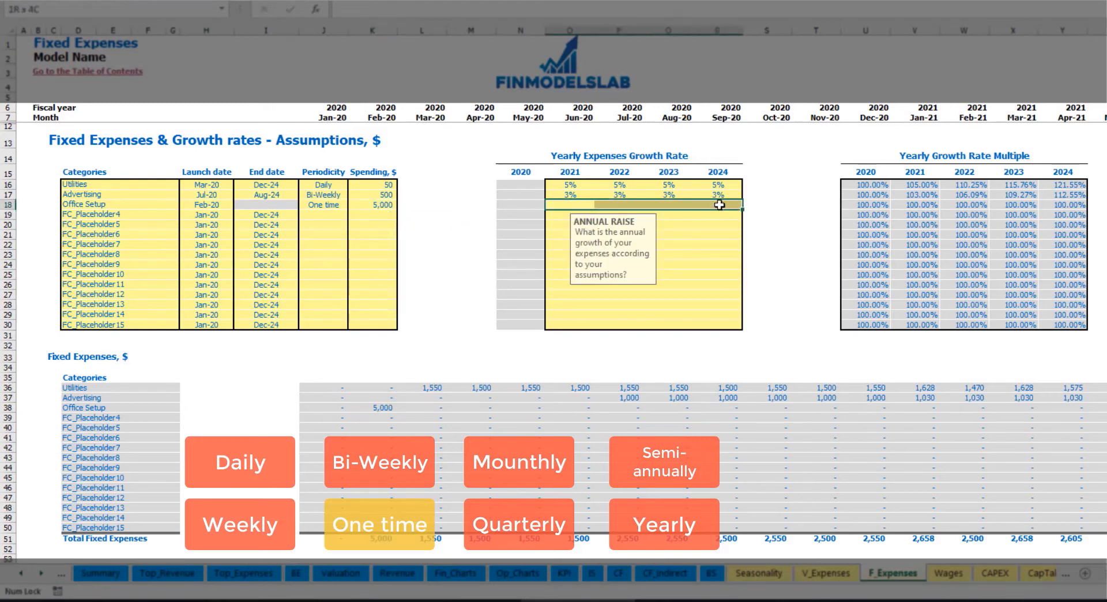
pyautogui.click(384, 409)
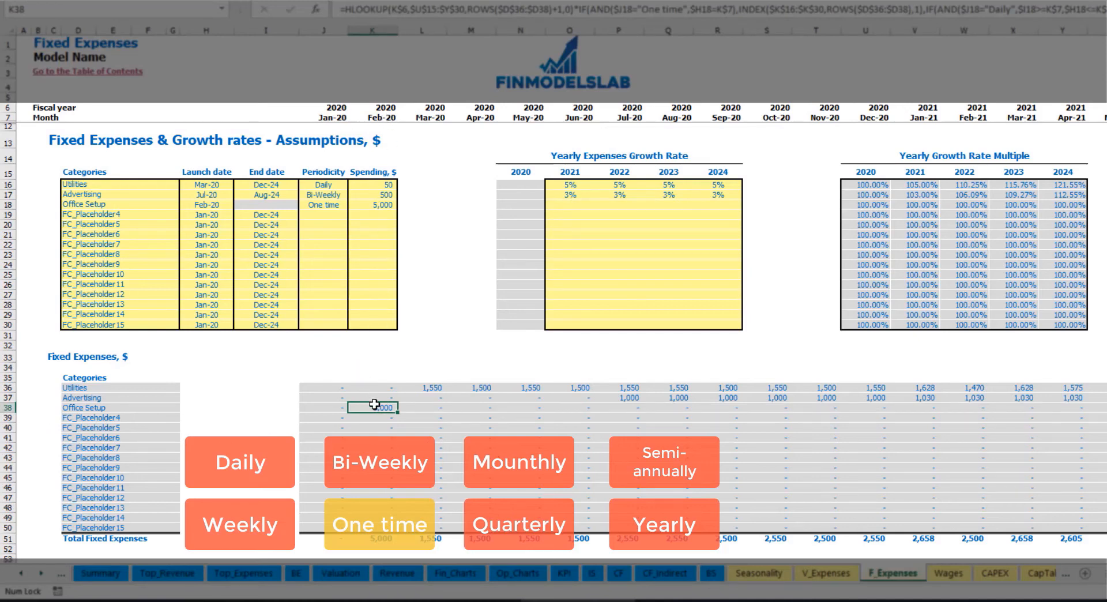
# - Name the fourth fixed expense Insurance and check its launch date
pyautogui.click(152, 217)
pyautogui.press('BackSpace')
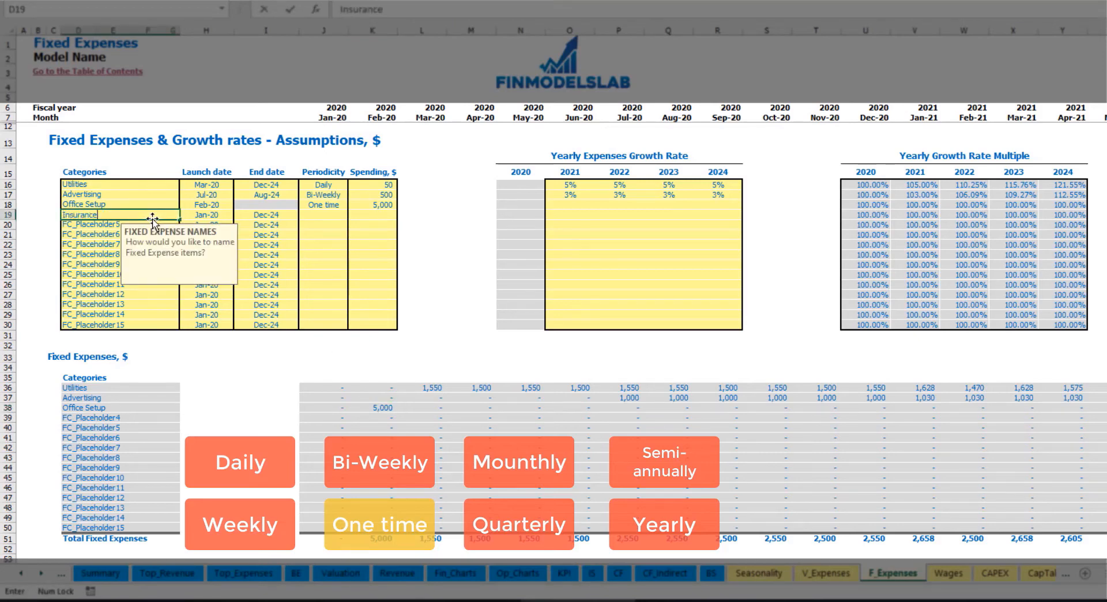
pyautogui.press('Return')
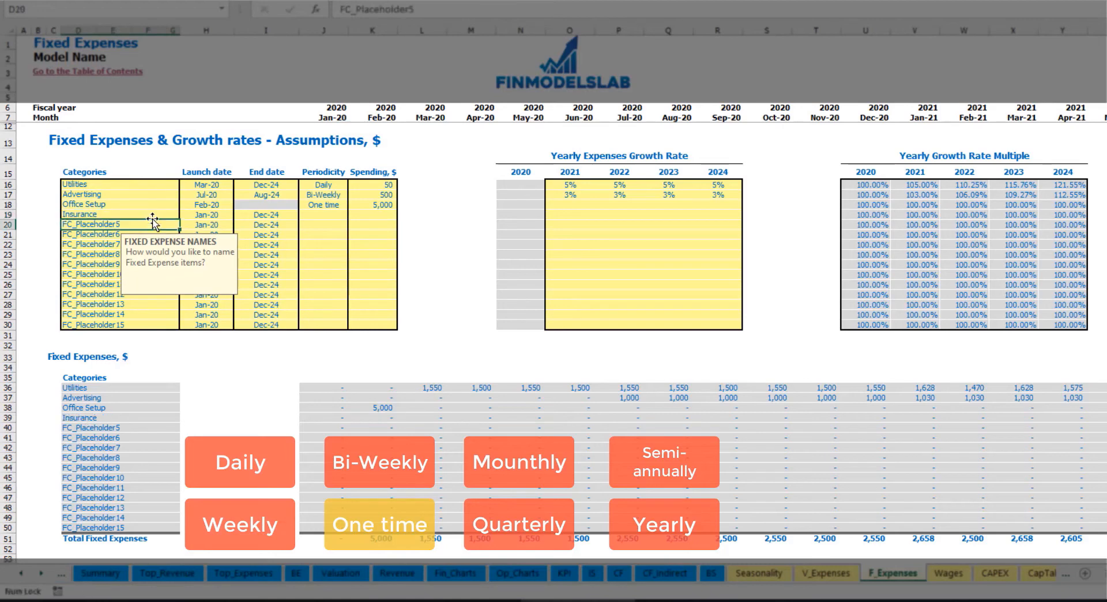
pyautogui.click(208, 216)
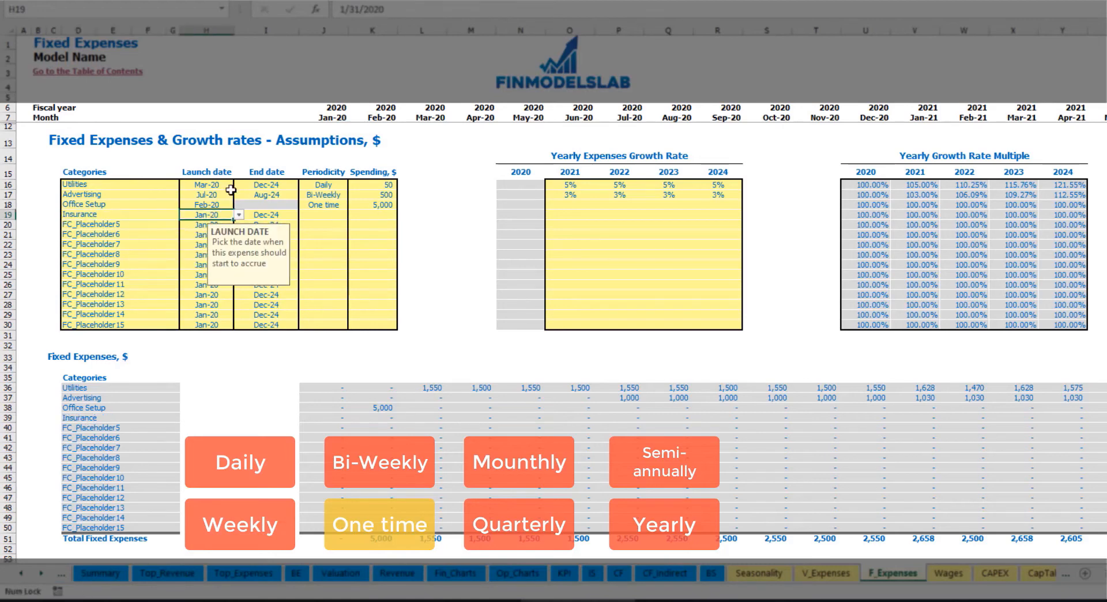
pyautogui.click(280, 219)
# - Set the Insurance periodicity to Monthly and its spending to 1,000
pyautogui.click(323, 215)
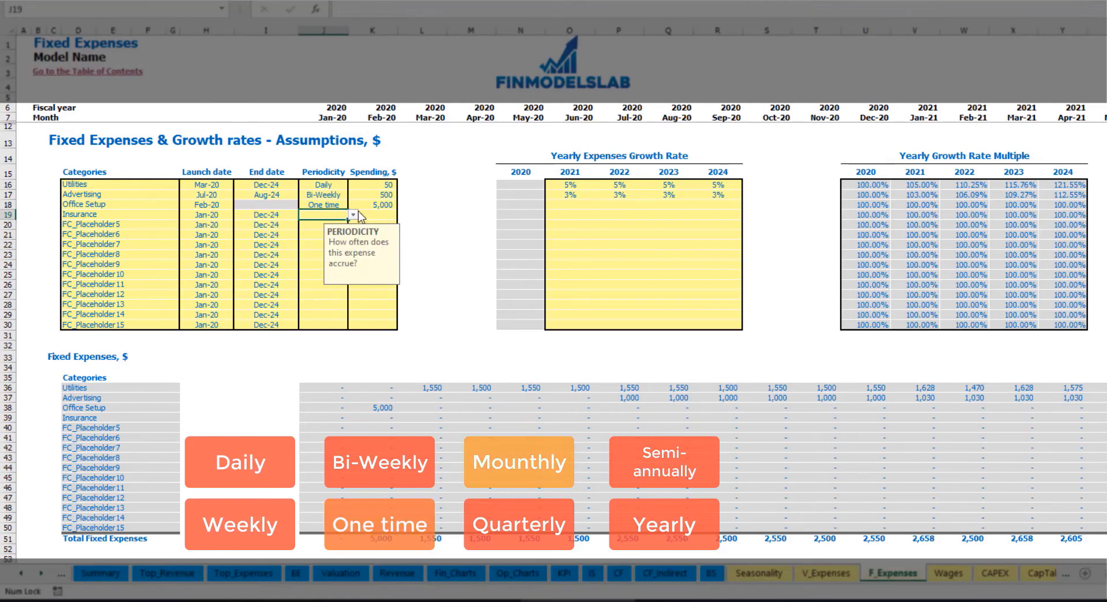
pyautogui.click(353, 215)
pyautogui.click(316, 261)
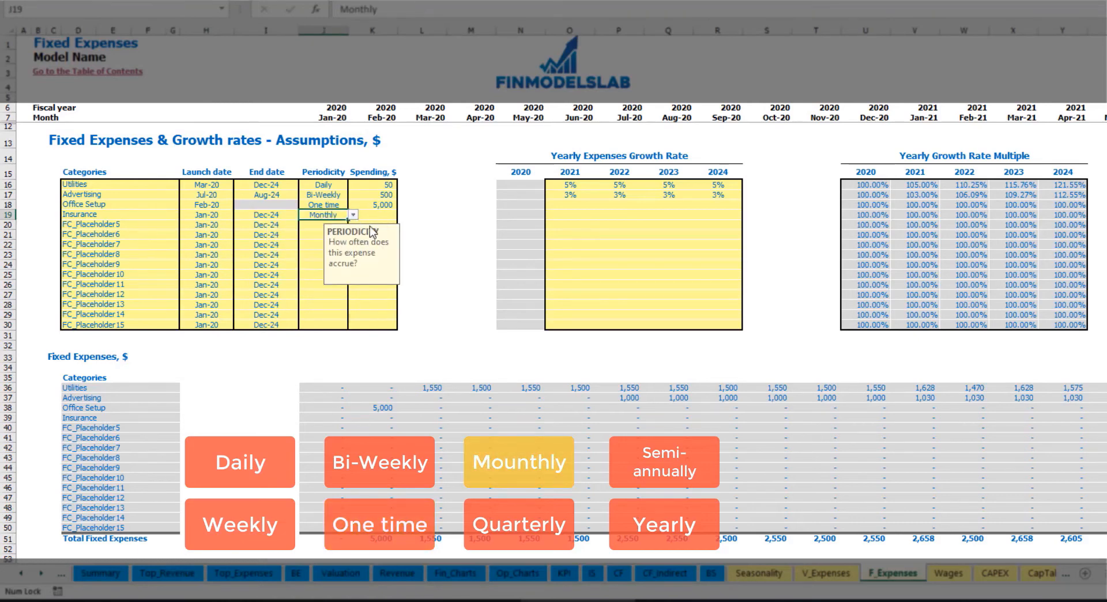
pyautogui.click(379, 215)
pyautogui.write('1')
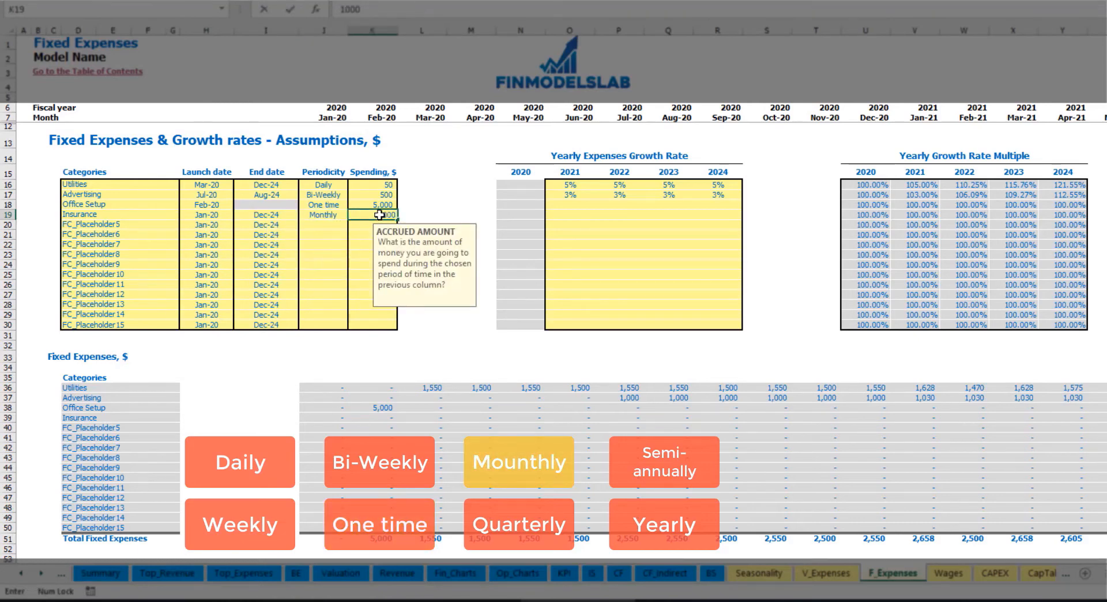
# - Set the Insurance yearly growth rates to 5% for 2021, 3% for 2022, 2% for 2023 and 1% for 2024
pyautogui.click(569, 216)
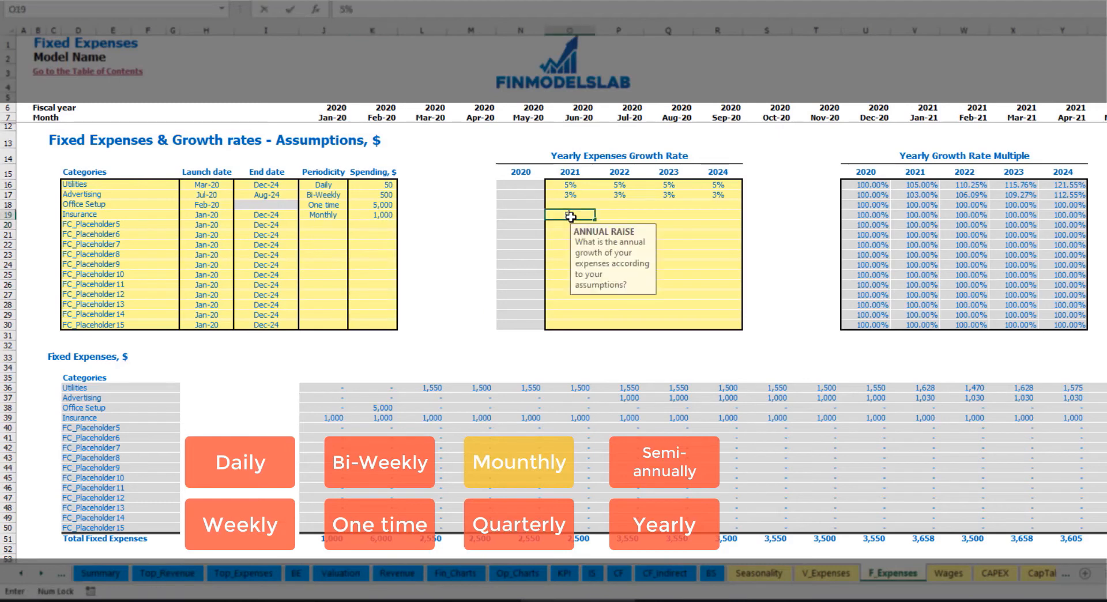
pyautogui.write('5')
pyautogui.press('Return')
pyautogui.press('Tab')
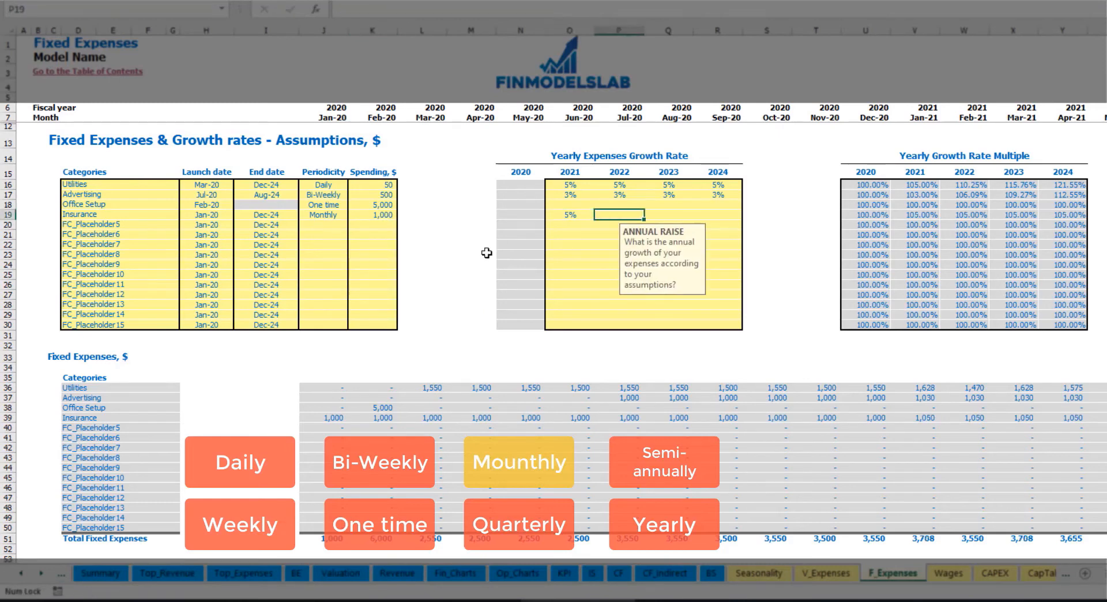
pyautogui.write('3')
pyautogui.press('Return')
pyautogui.press('Tab')
pyautogui.write('2')
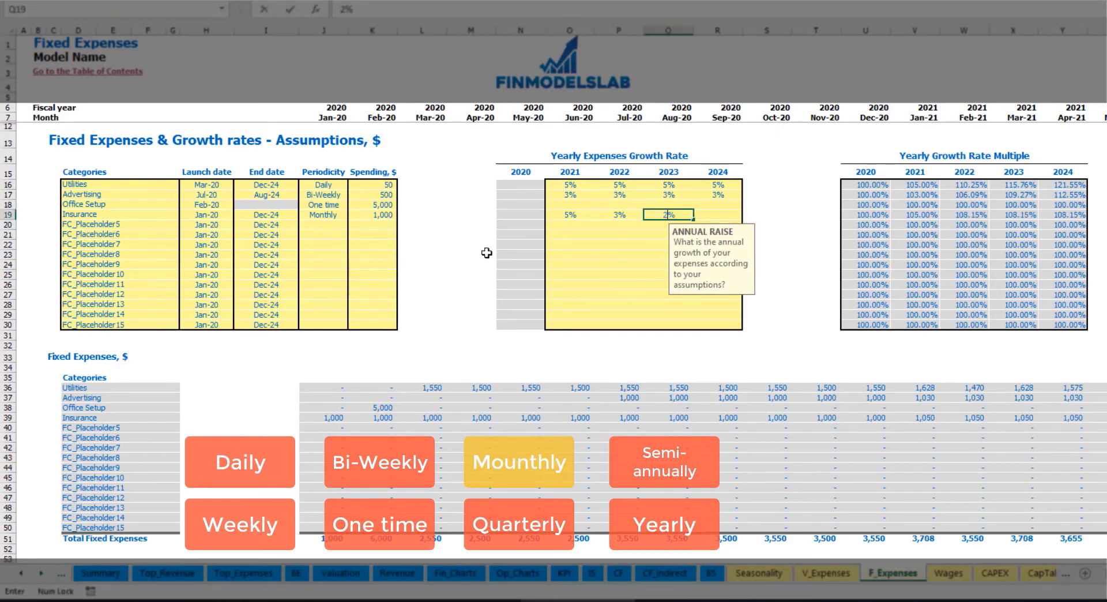
pyautogui.press('Tab')
pyautogui.write('1')
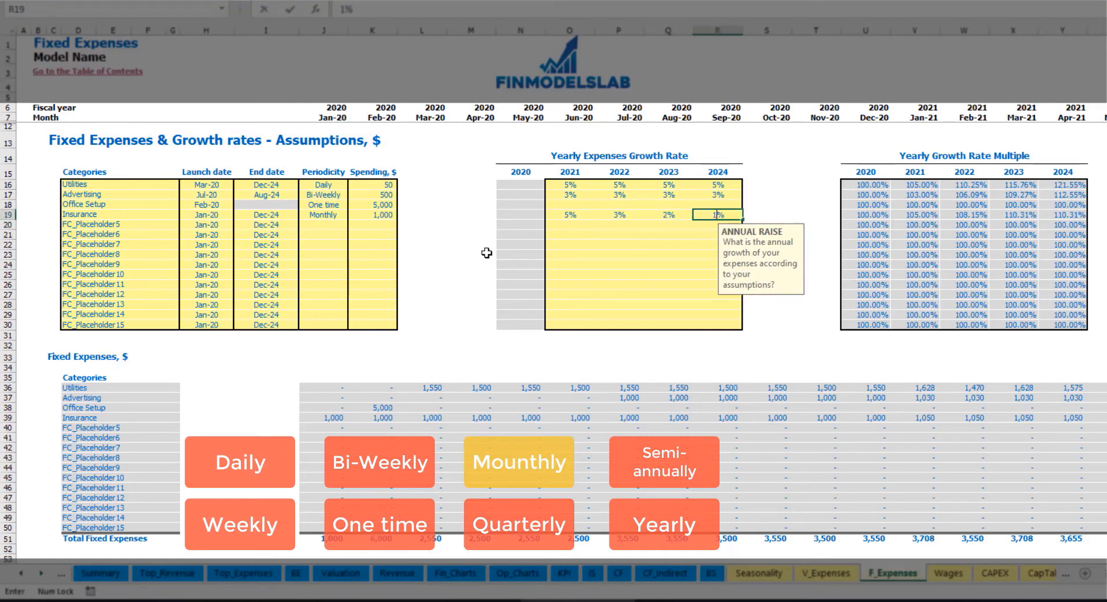
pyautogui.press('Return')
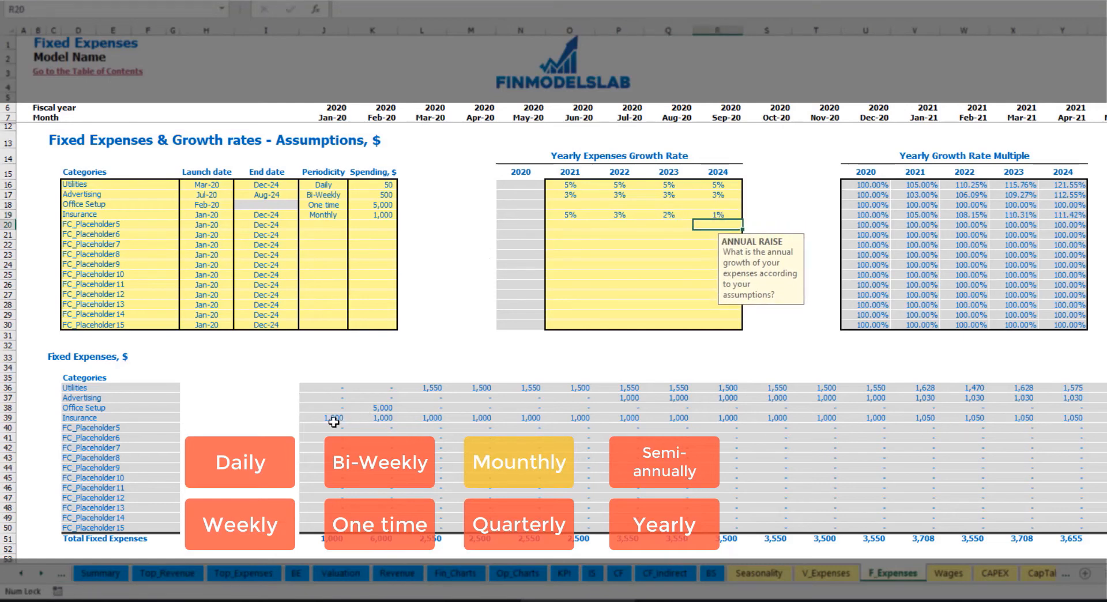
# - Review the calculated monthly Insurance amounts through 2020 and into 2021
pyautogui.moveTo(334, 419); pyautogui.dragTo(899, 418)
pyautogui.click(899, 418)
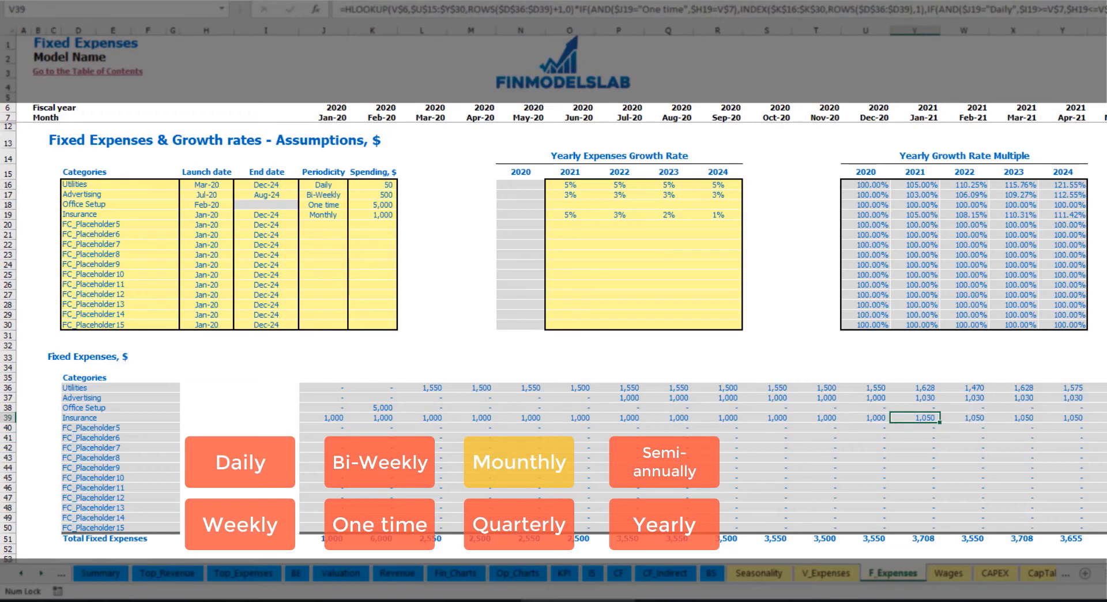
pyautogui.hscroll(5, 563, 282)
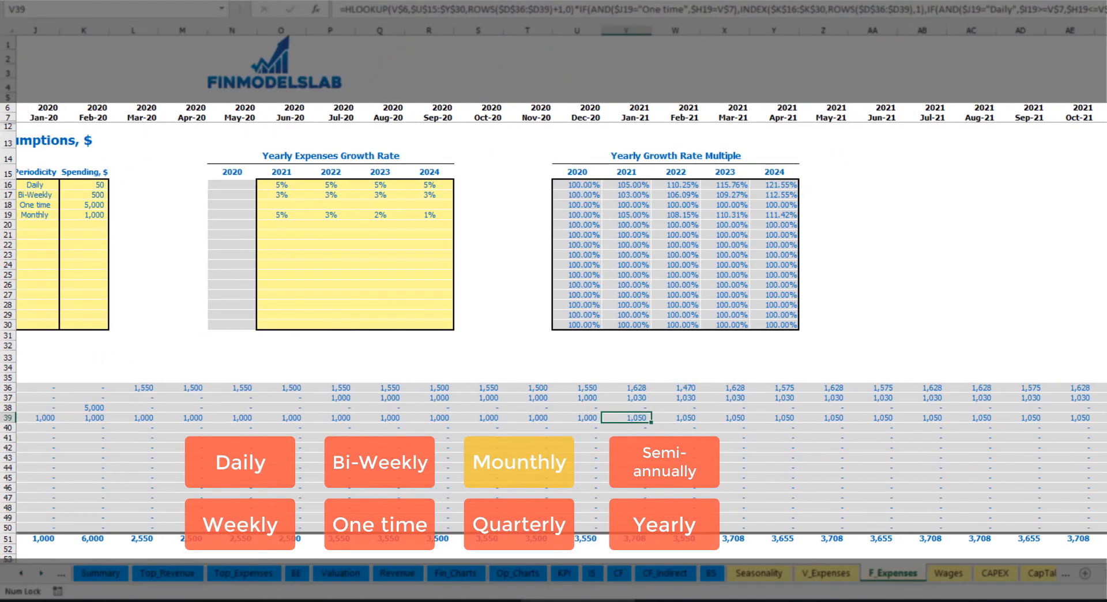
pyautogui.click(1105, 30)
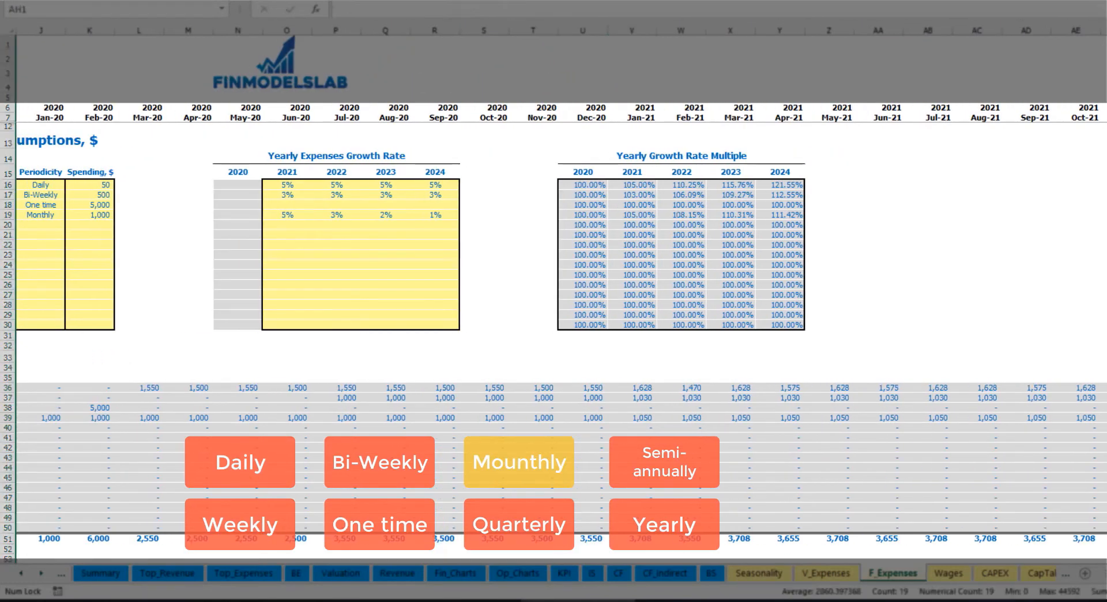
pyautogui.click(1106, 418)
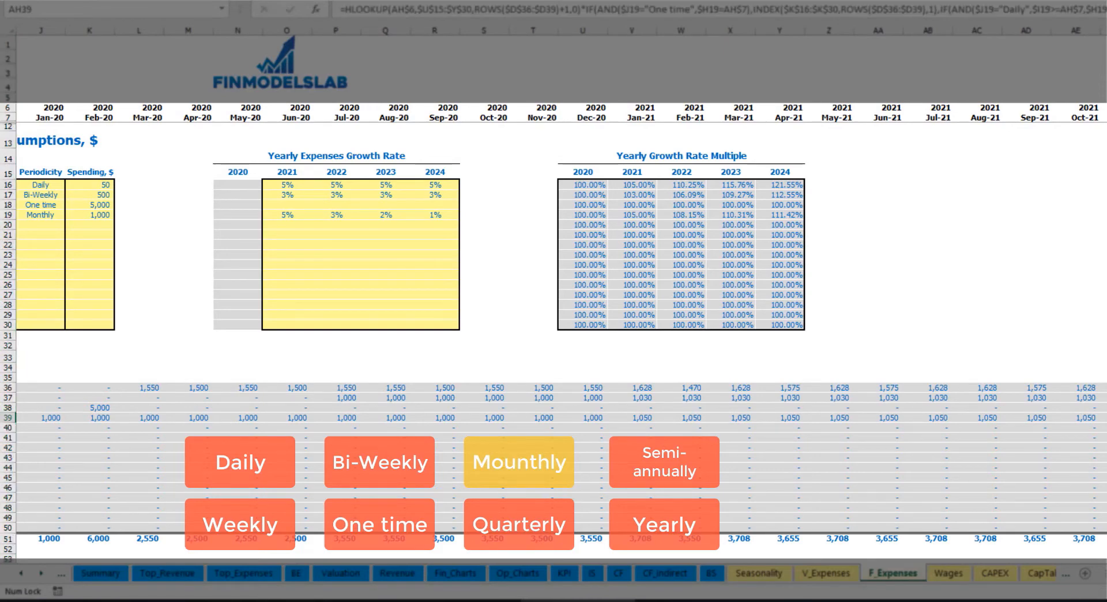
pyautogui.hscroll(-5, 847, 446)
# - Change the Insurance periodicity to Quarterly and check in which 2020 months its amounts fall
pyautogui.click(338, 216)
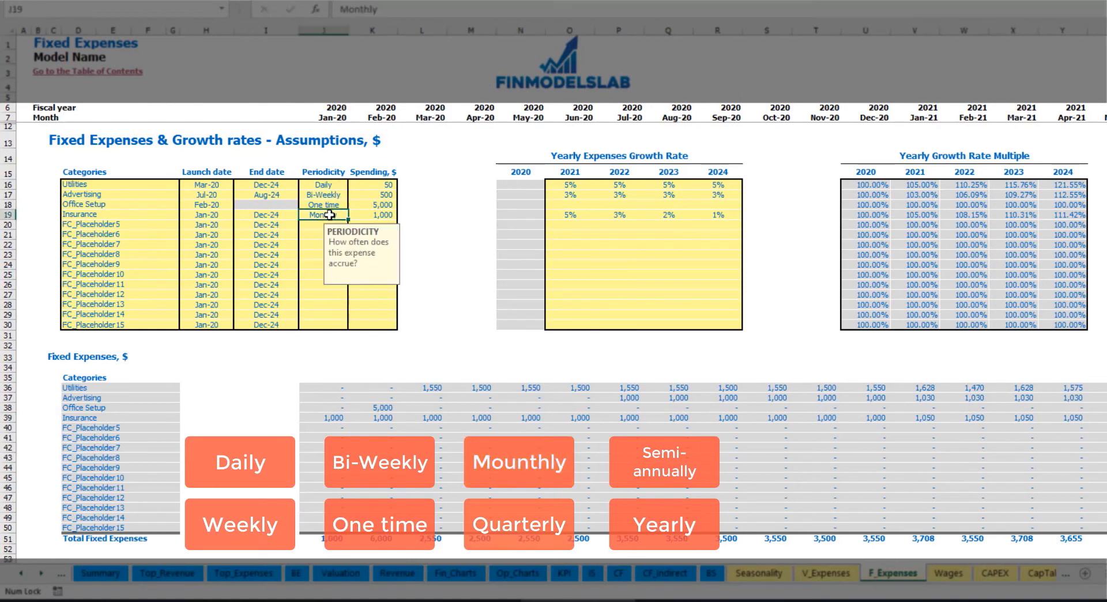
pyautogui.click(351, 215)
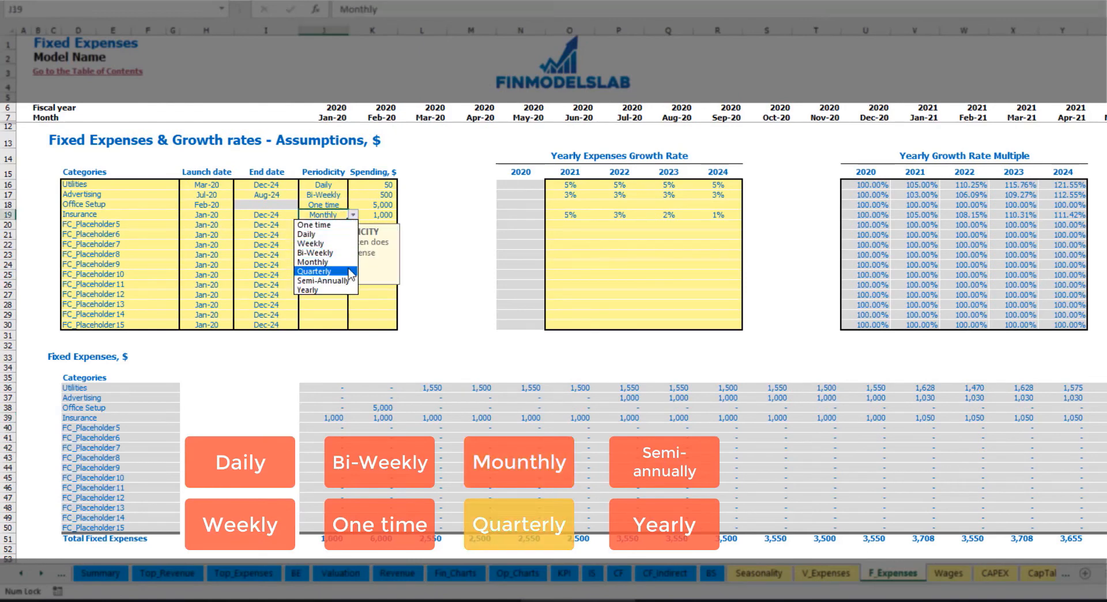
pyautogui.click(346, 272)
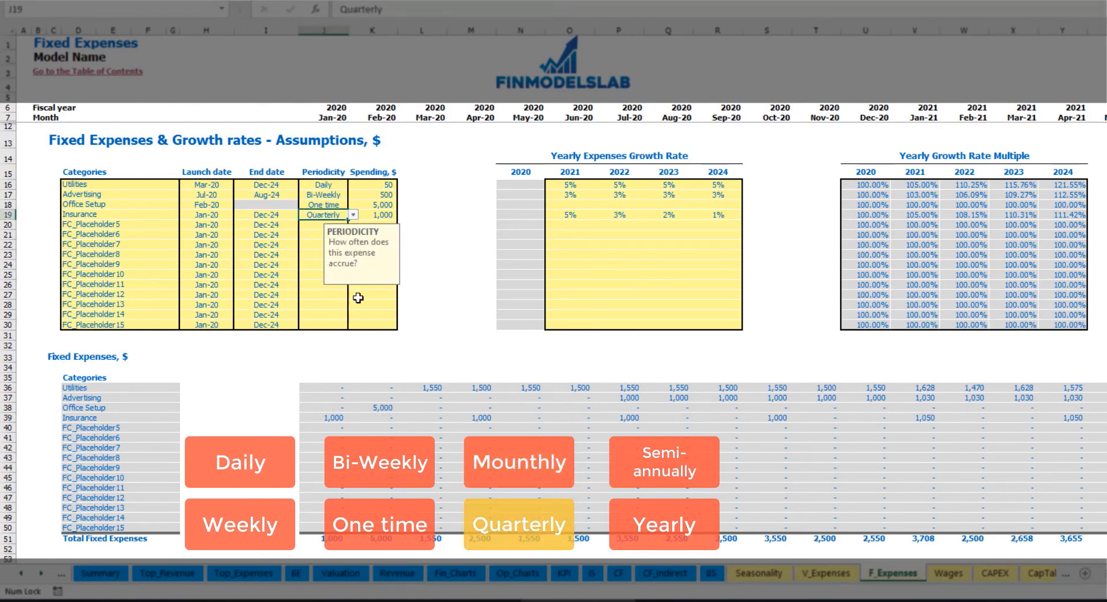
pyautogui.click(329, 418)
pyautogui.click(475, 416)
pyautogui.click(619, 417)
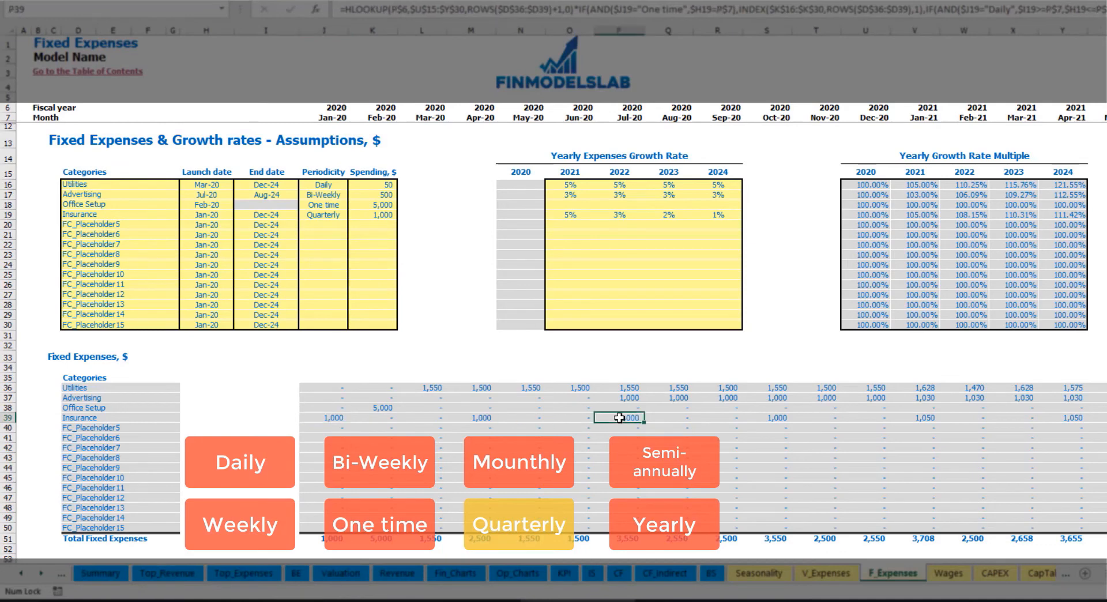
# - Set the Insurance launch date to Feb-20 and check how its quarterly amounts shift
pyautogui.click(224, 213)
pyautogui.click(239, 215)
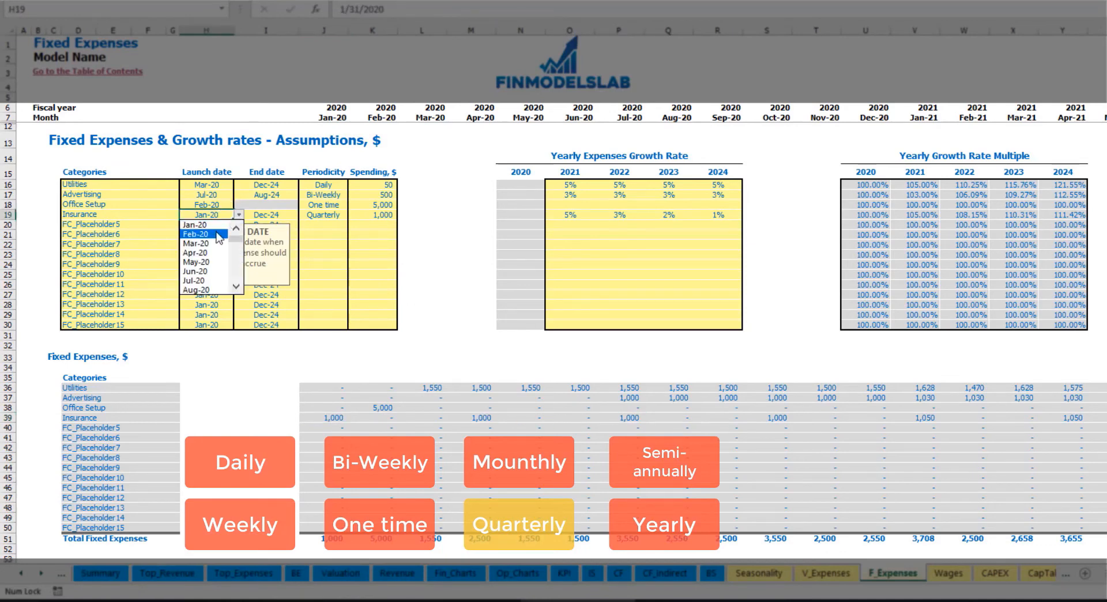
pyautogui.click(219, 234)
pyautogui.click(373, 416)
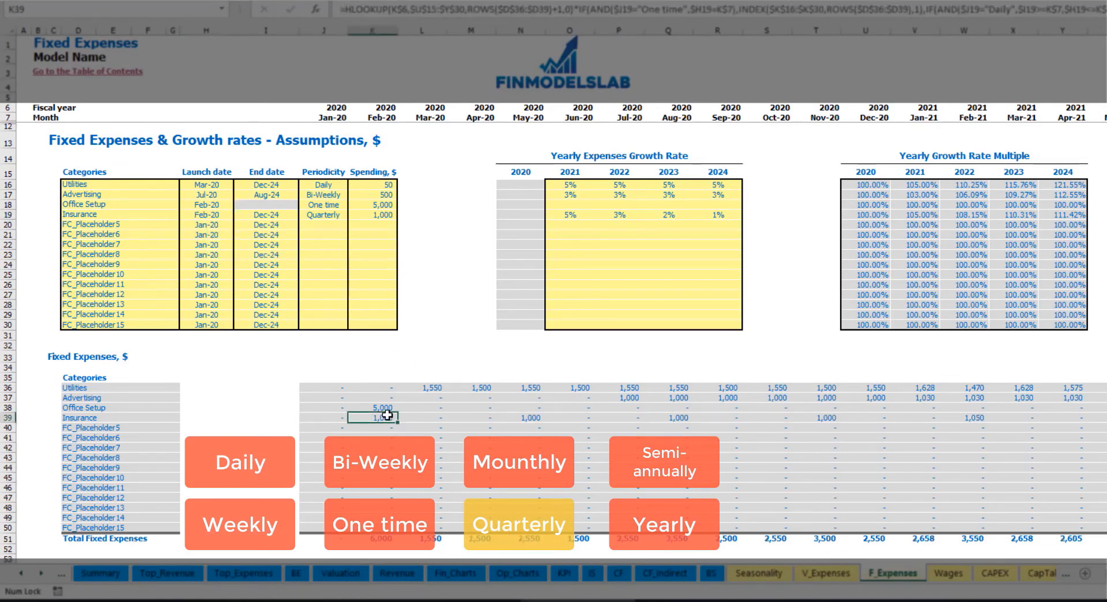
pyautogui.click(530, 418)
pyautogui.click(676, 416)
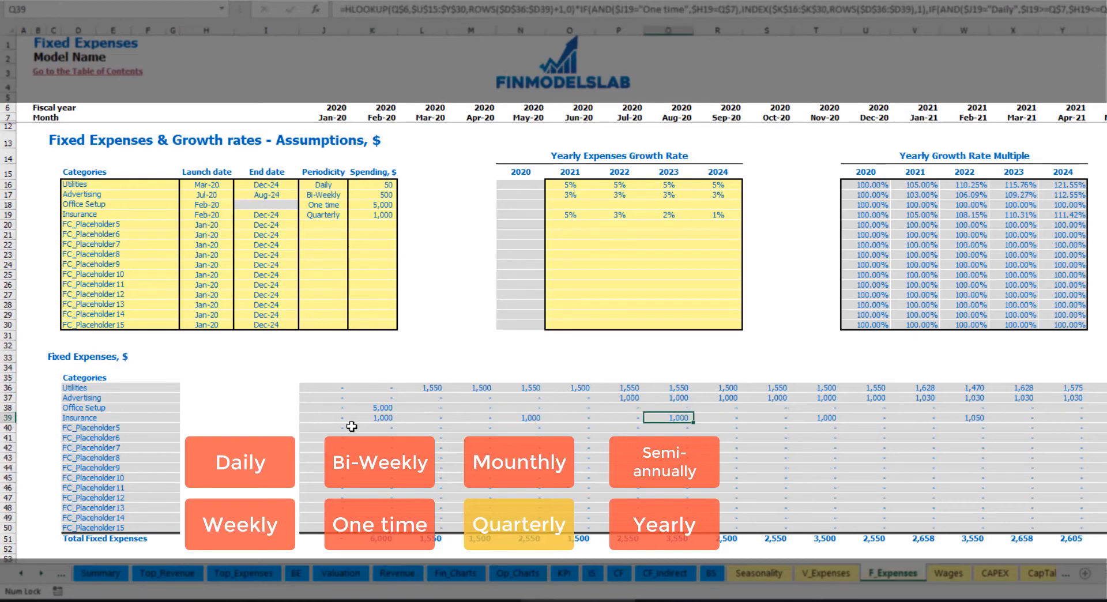
pyautogui.click(372, 420)
pyautogui.click(535, 418)
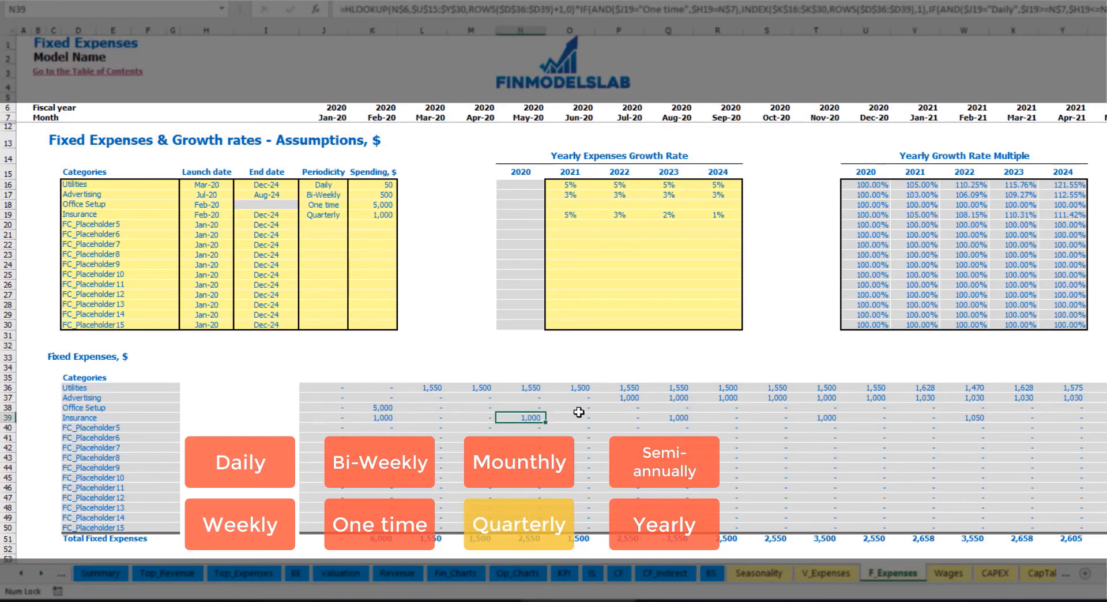
# - Change the Insurance periodicity to Semi-Annually and check the spacing of its calculated amounts
pyautogui.click(346, 215)
pyautogui.click(353, 215)
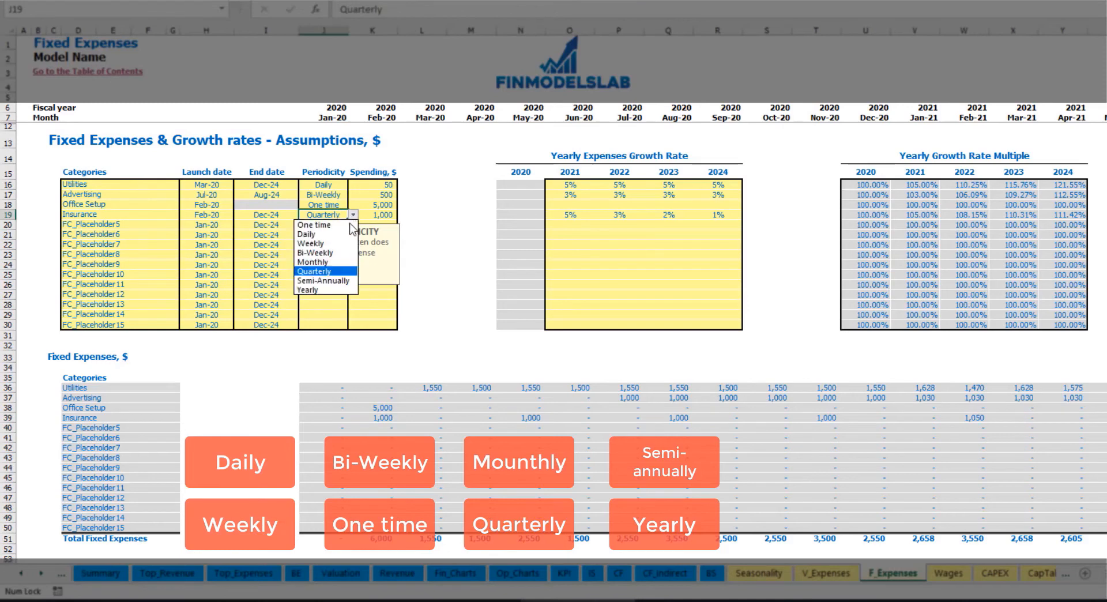
pyautogui.click(340, 281)
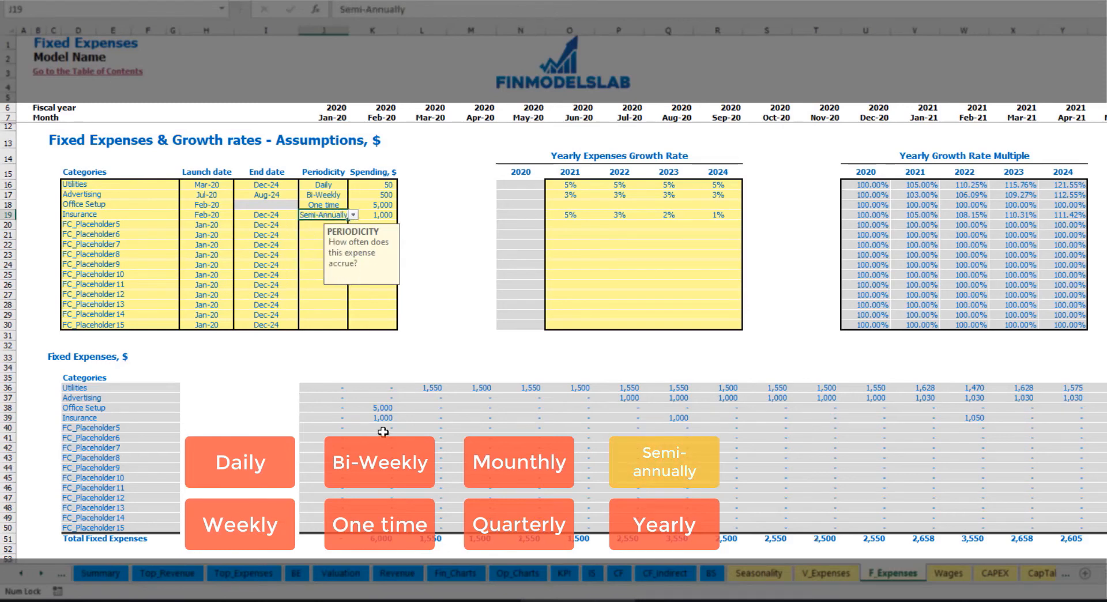
pyautogui.moveTo(378, 420); pyautogui.dragTo(923, 418)
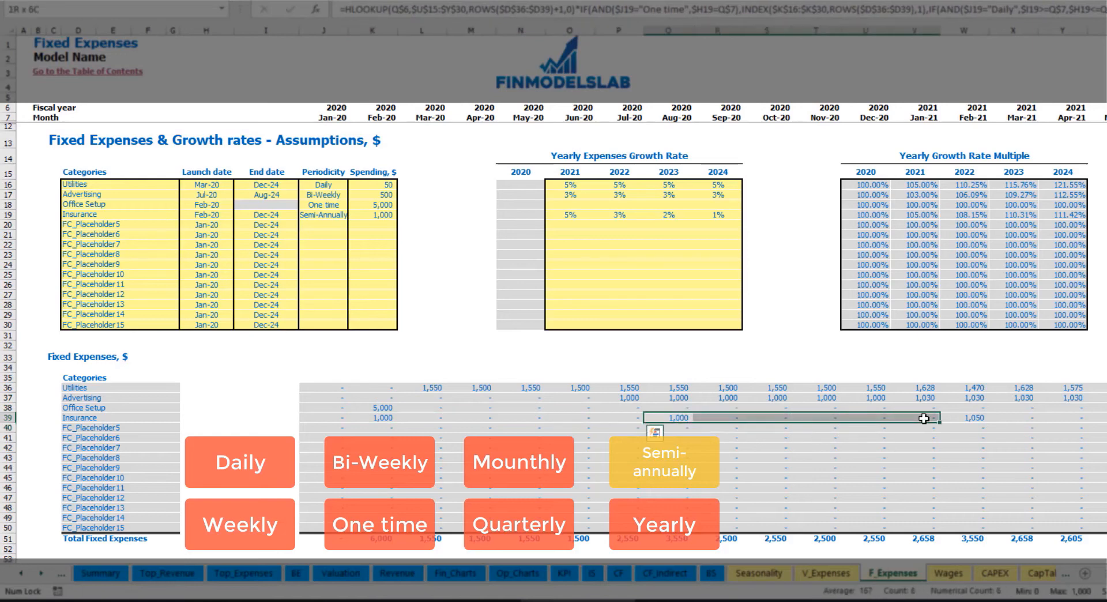
pyautogui.click(963, 428)
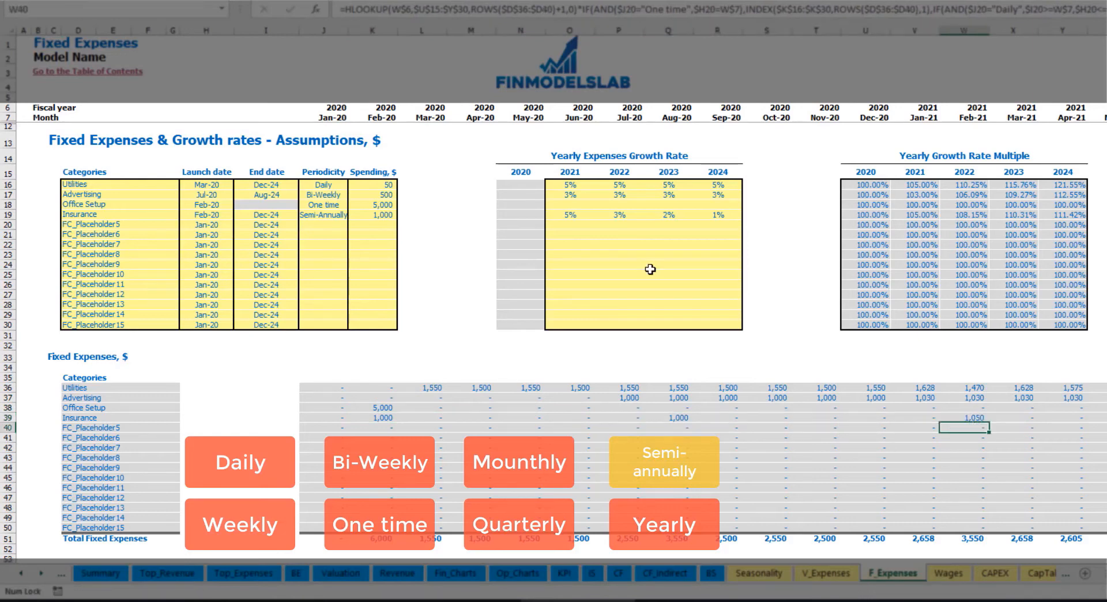
# - Set the Insurance periodicity to Yearly and check its calculated amounts against its launch and end dates
pyautogui.click(337, 217)
pyautogui.click(353, 214)
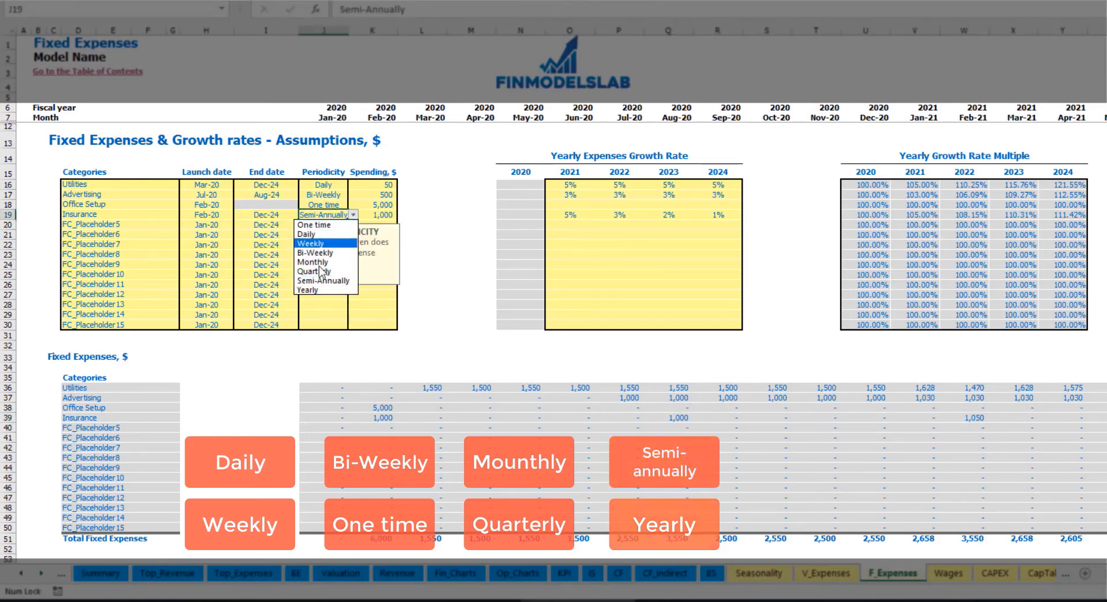
pyautogui.click(315, 290)
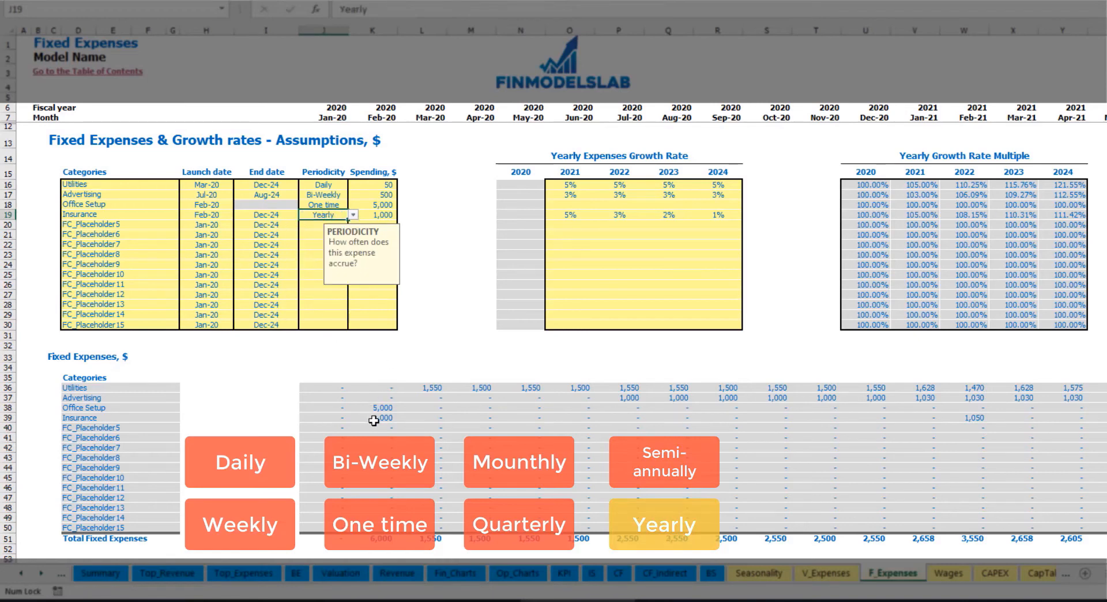
pyautogui.moveTo(375, 420); pyautogui.dragTo(1105, 421)
pyautogui.click(213, 215)
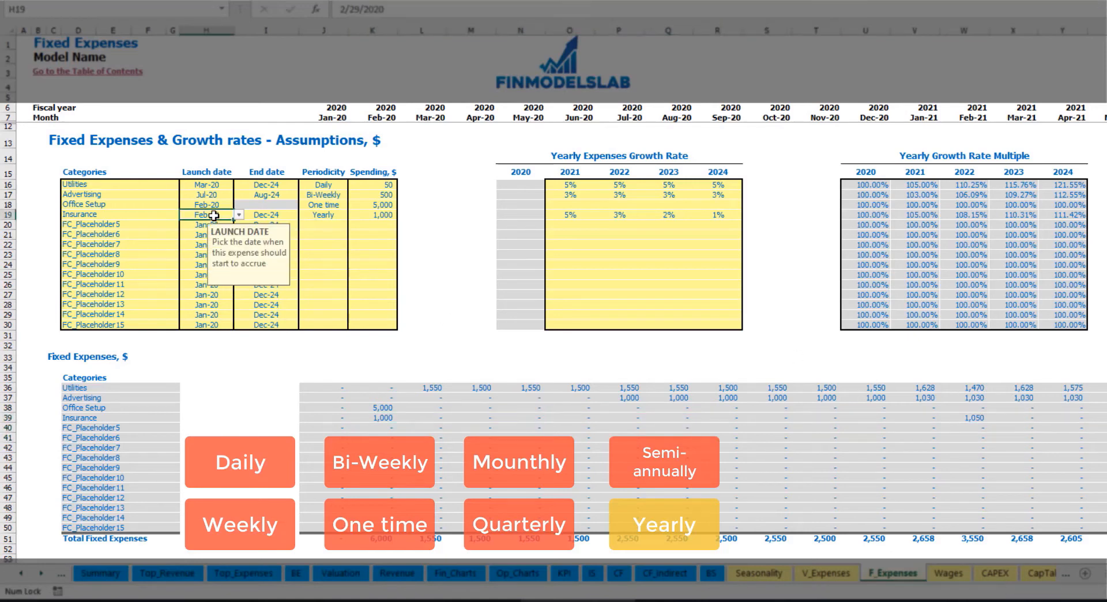
pyautogui.click(268, 215)
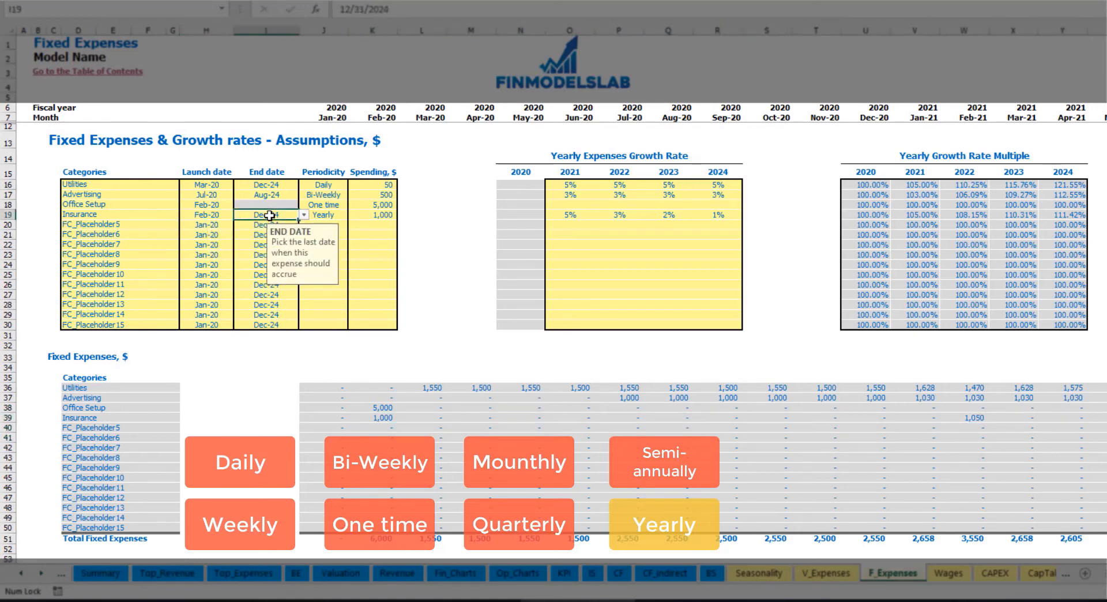
pyautogui.click(773, 324)
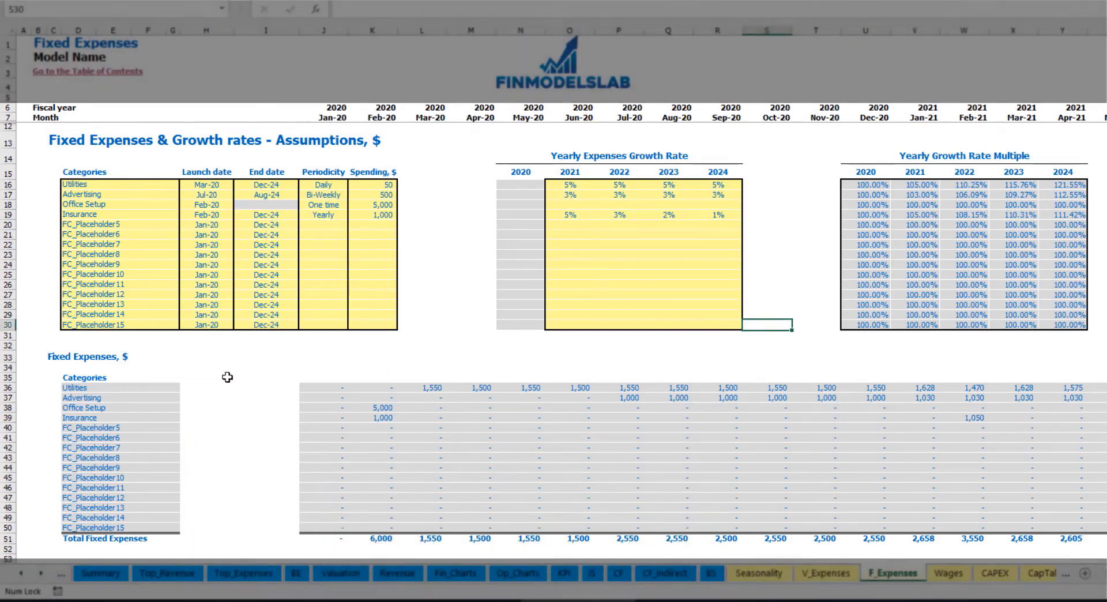
# - Review the monthly fixed expenses table and expand the Fixed Expenses group in the Income Statement to examine its categories
pyautogui.moveTo(321, 390); pyautogui.dragTo(1015, 526)
pyautogui.click(588, 574)
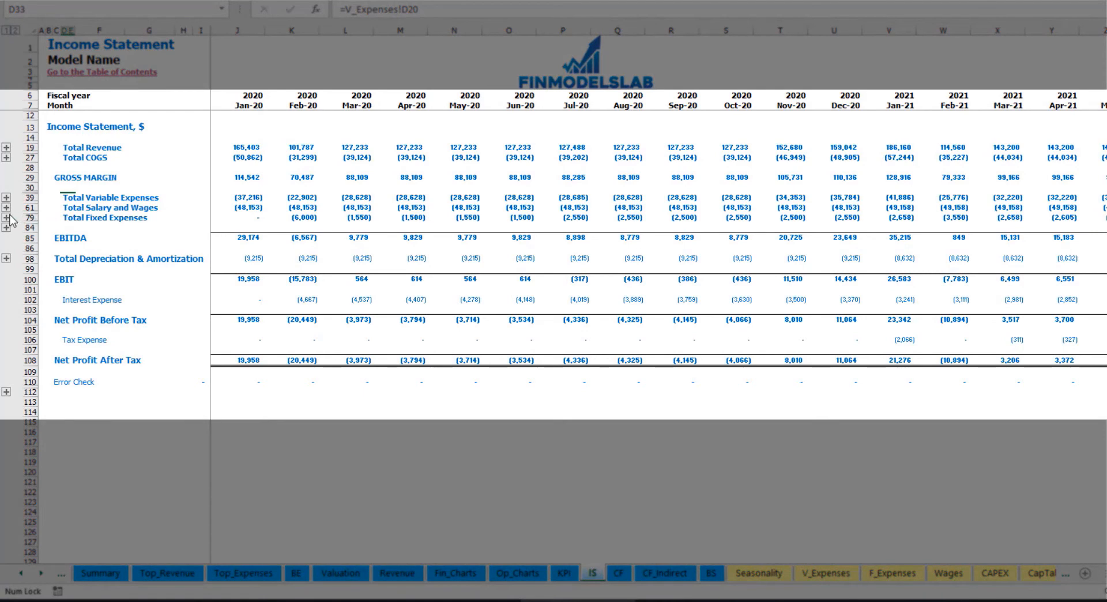
pyautogui.click(62, 218)
pyautogui.click(7, 217)
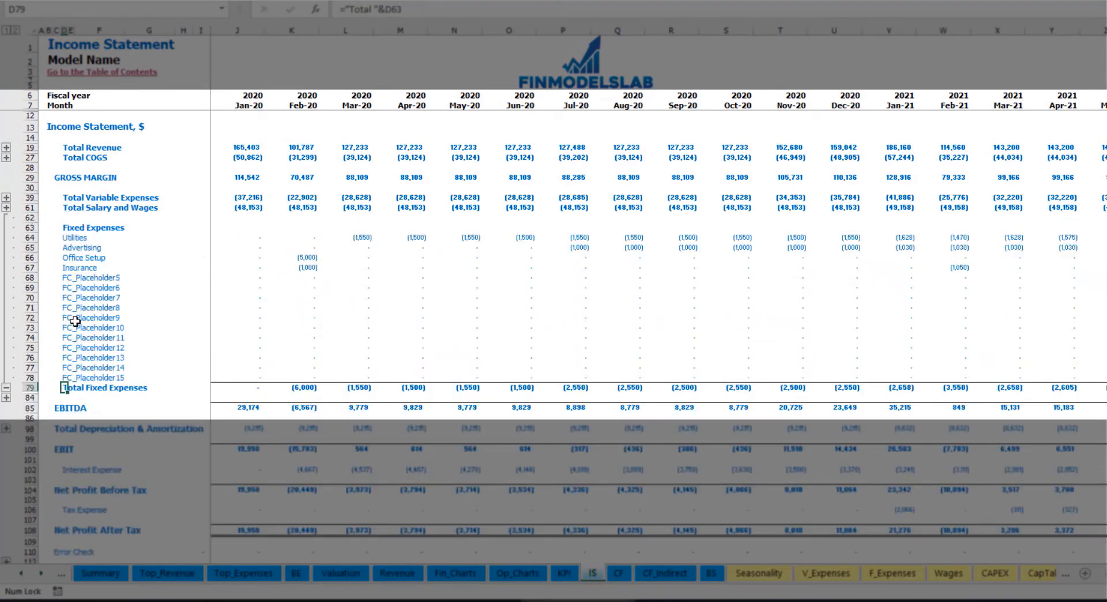
pyautogui.moveTo(33, 238); pyautogui.dragTo(74, 377)
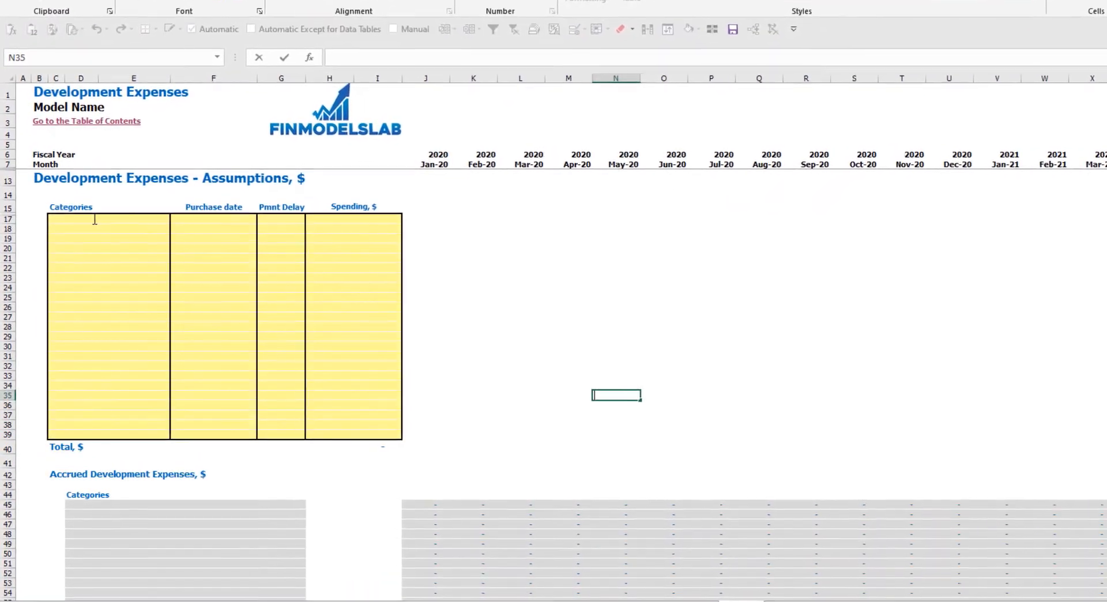
# - Add the categories Kitchen and Other dev exp to the Development Expenses assumptions table
pyautogui.click(83, 242)
pyautogui.write('Kitc')
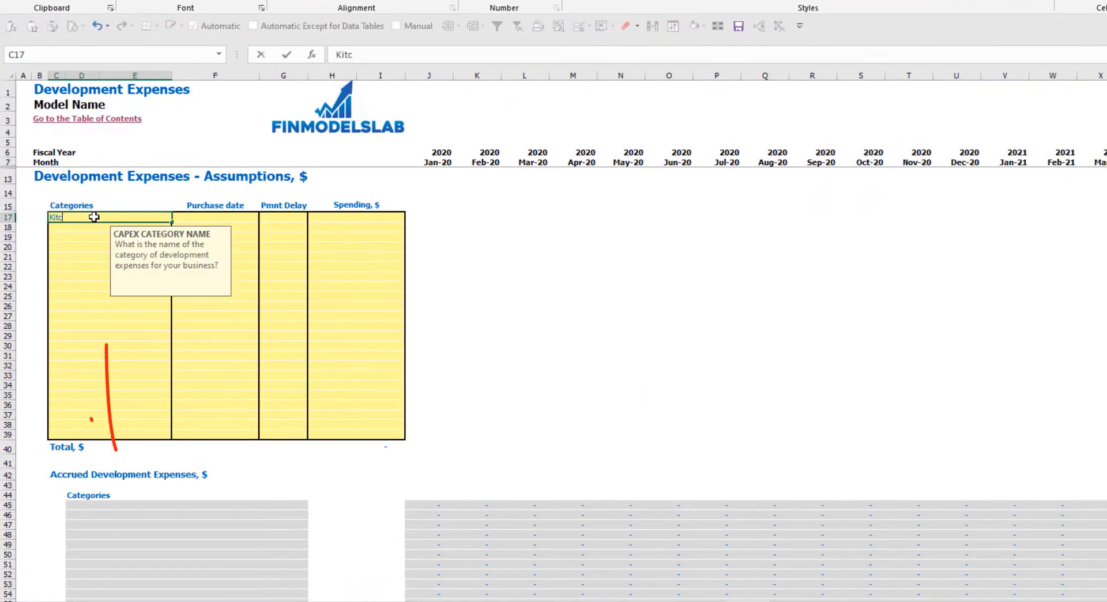
pyautogui.write('hen')
pyautogui.press('Return')
pyautogui.write('Other dev exp')
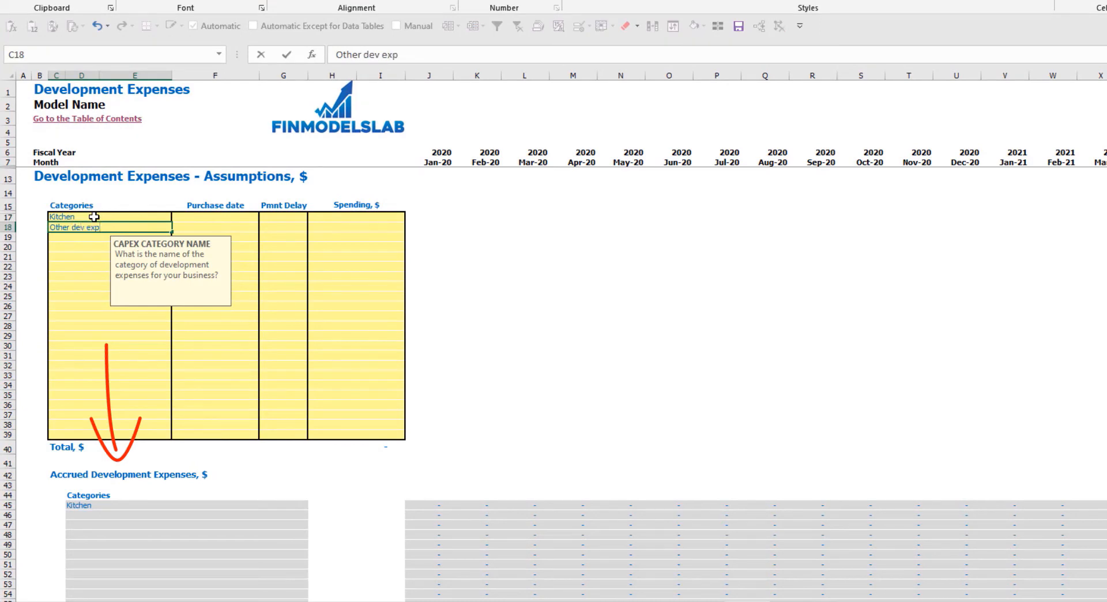
pyautogui.press('Return')
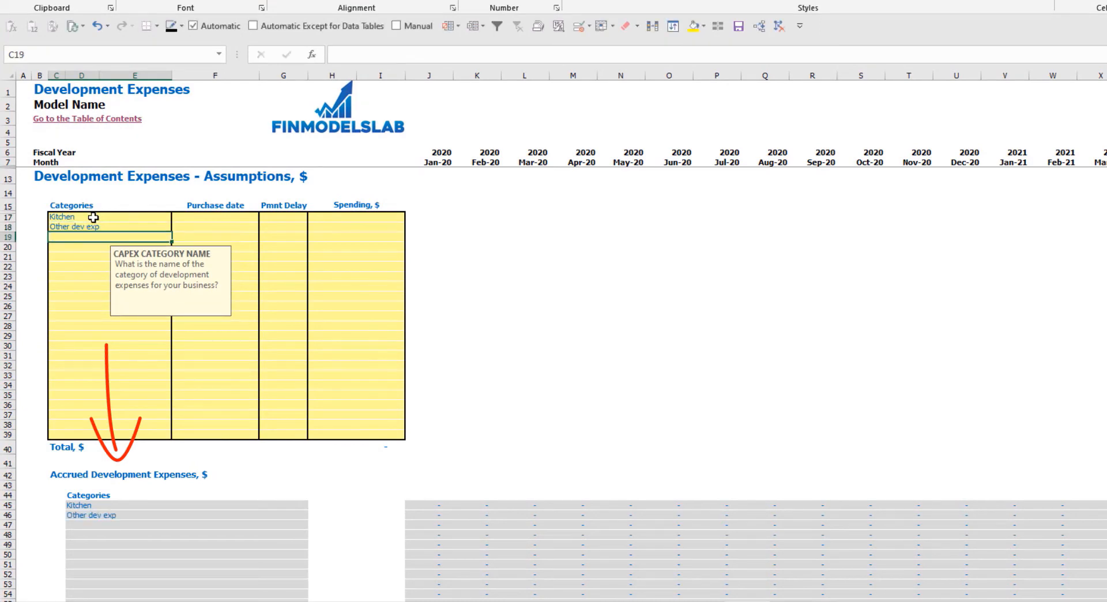
# - Set the purchase date to Feb-20 for Kitchen and Mar-20 for Other dev exp
pyautogui.click(232, 215)
pyautogui.click(263, 217)
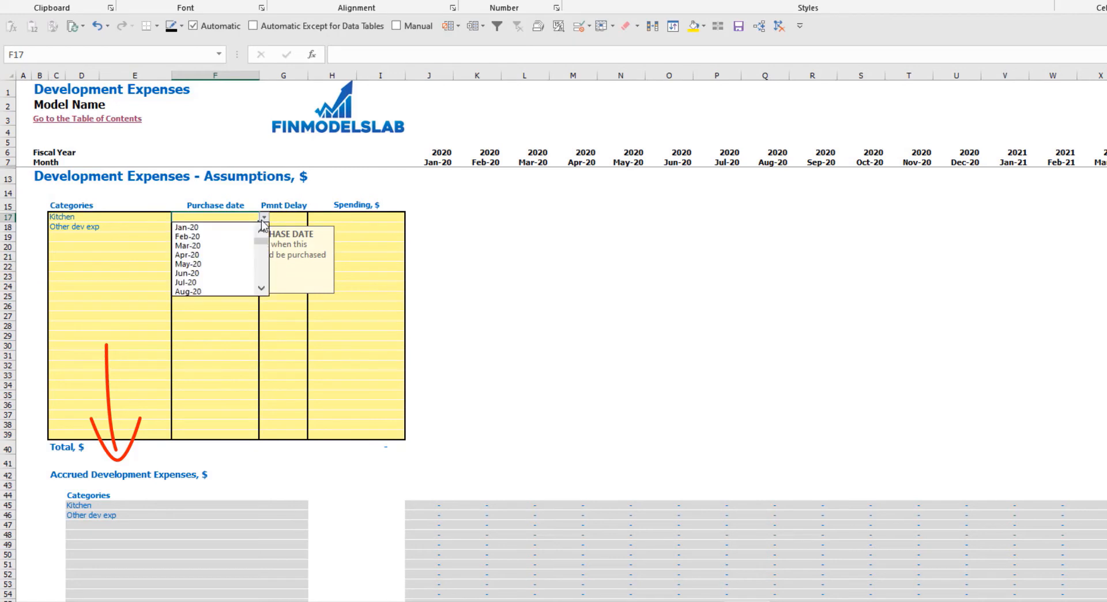
pyautogui.click(226, 237)
pyautogui.click(212, 226)
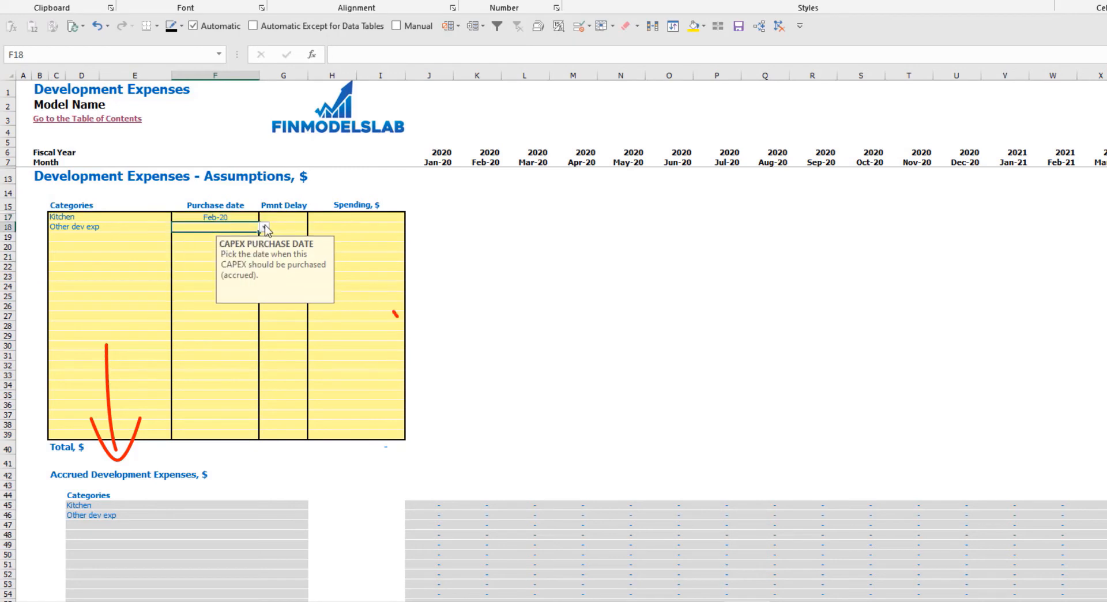
pyautogui.click(263, 227)
pyautogui.click(219, 257)
# - Enter spending of 50,000 for Kitchen and 10,000 for Other dev exp
pyautogui.click(361, 218)
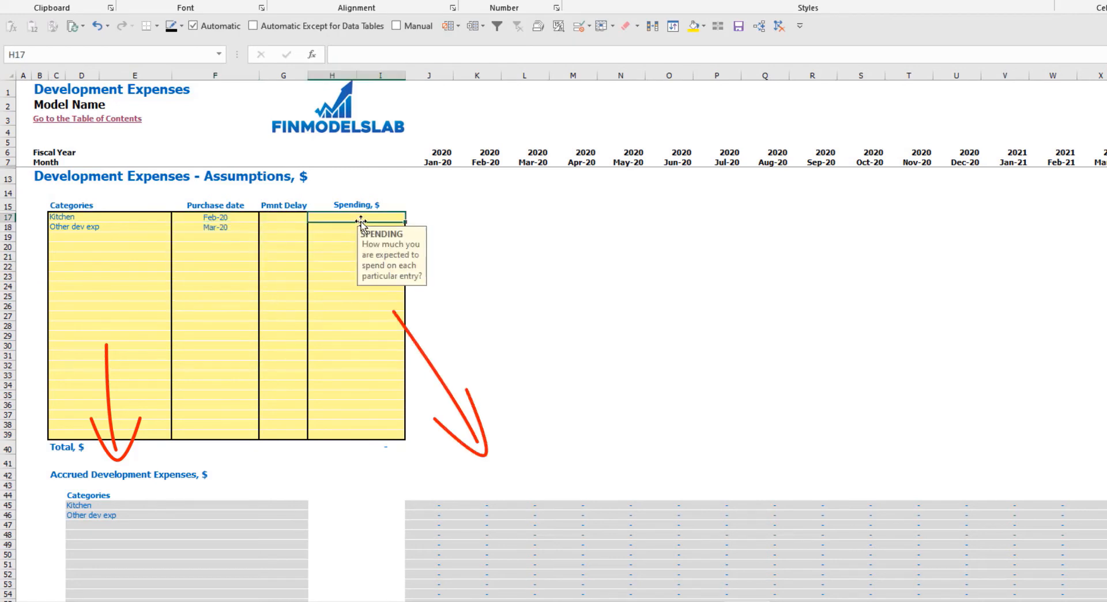
pyautogui.write('50,000')
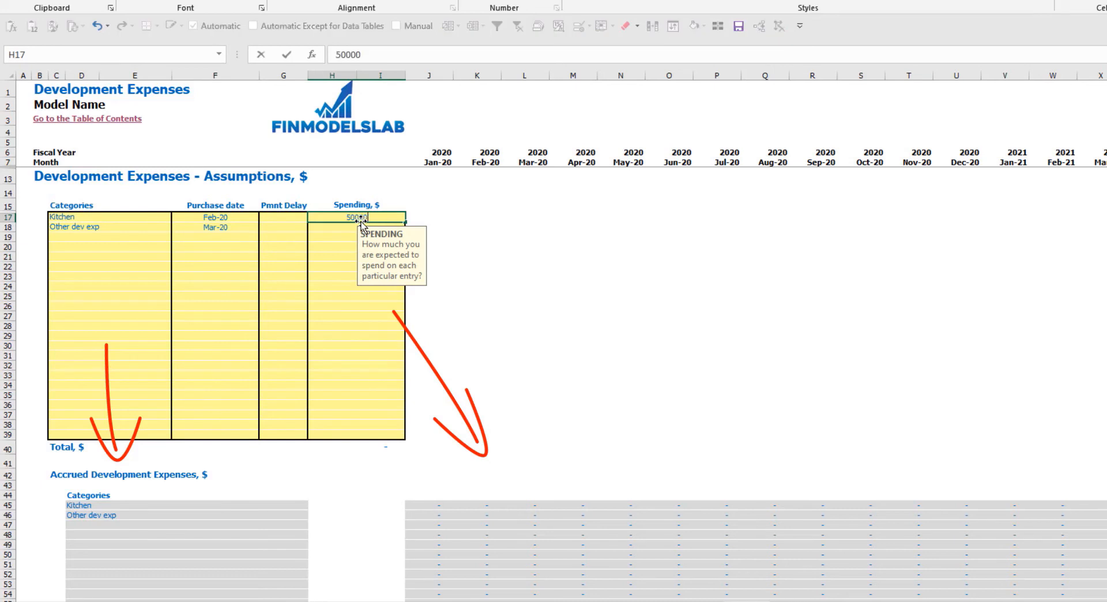
pyautogui.press('Return')
pyautogui.write('10000')
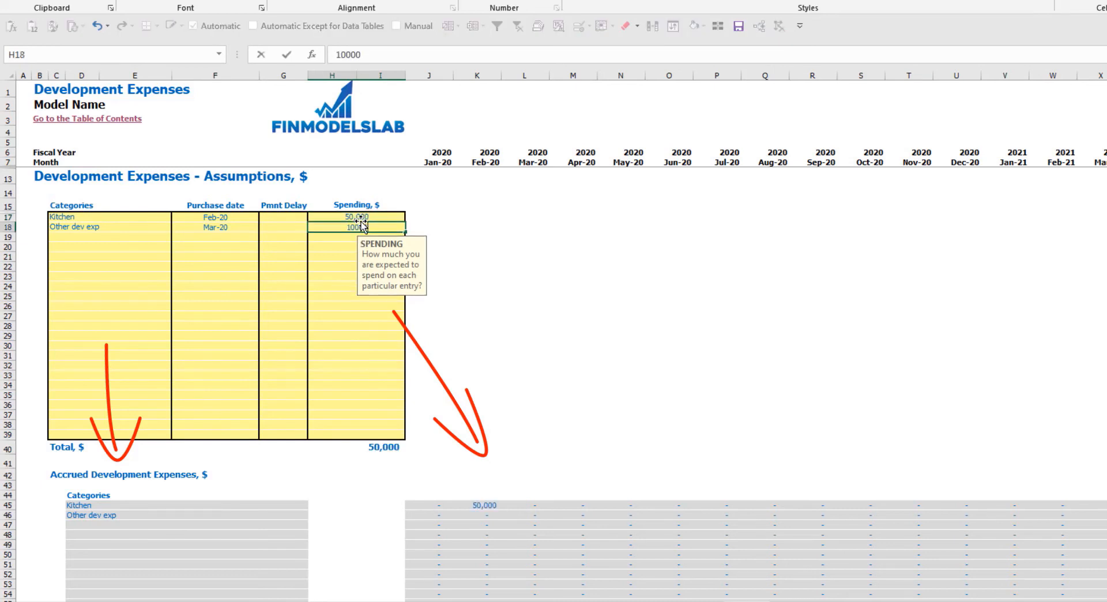
pyautogui.press('Return')
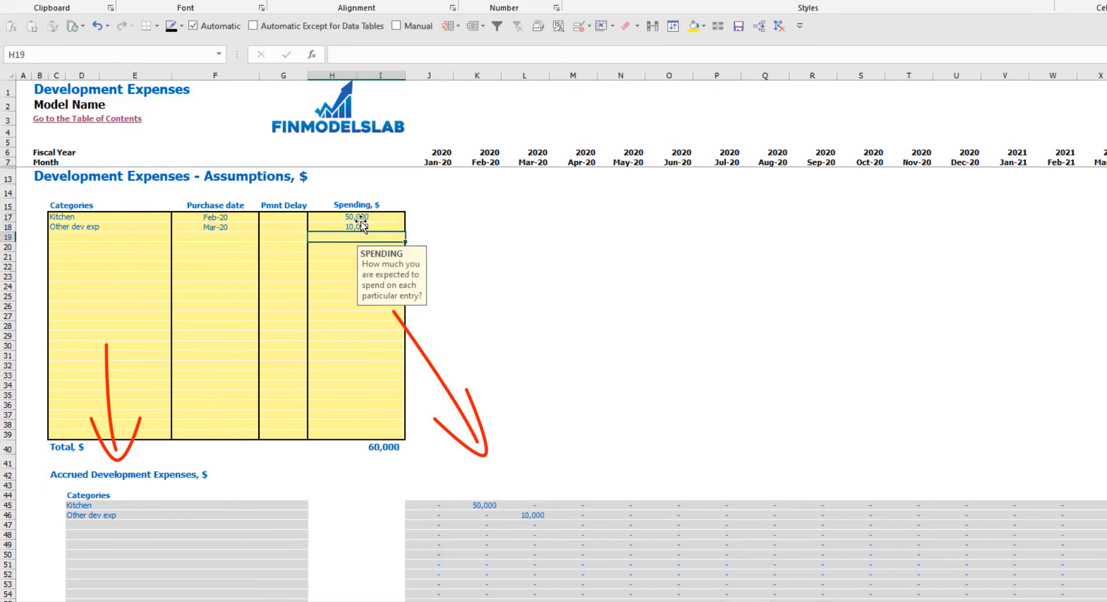
# - Set the Kitchen payment delay to 2M and check its payment month in the Paid Development Expenses table
pyautogui.click(286, 221)
pyautogui.click(312, 217)
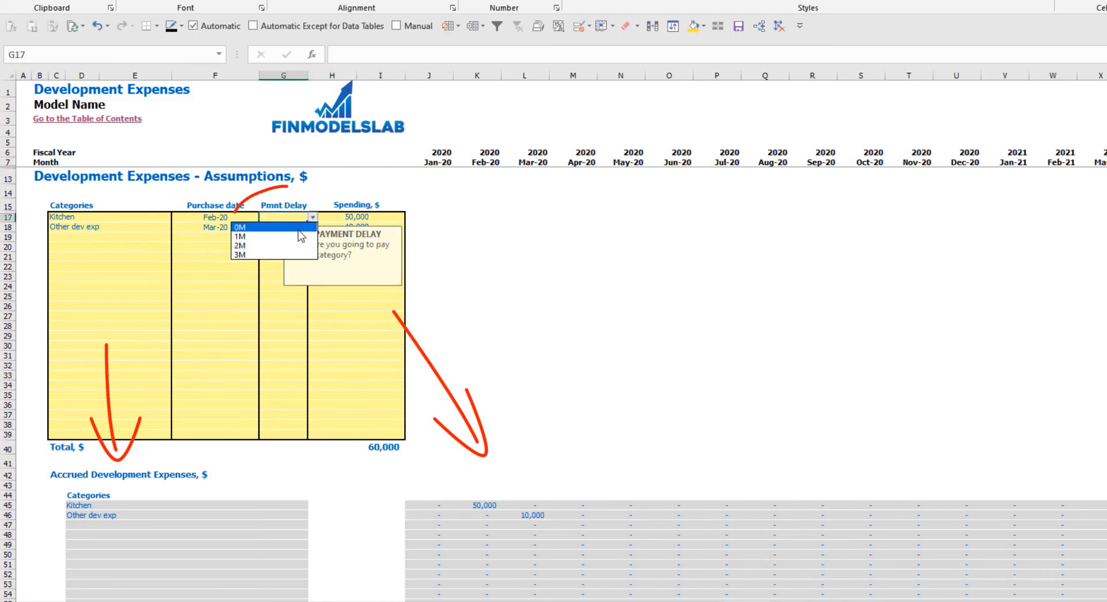
pyautogui.click(294, 246)
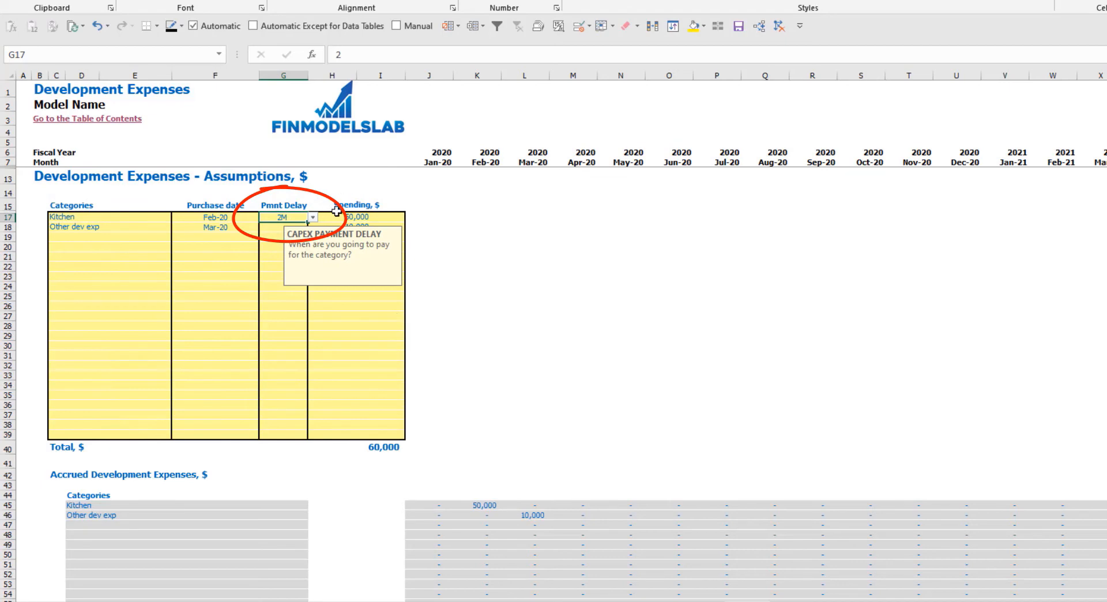
pyautogui.scroll(-10, 528, 478)
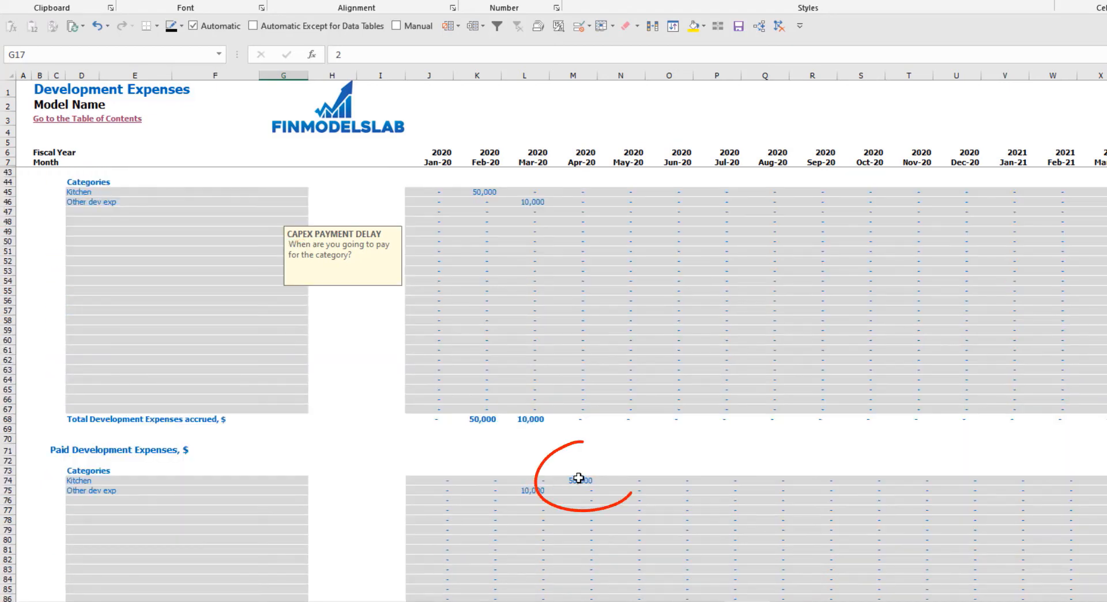
pyautogui.click(576, 480)
pyautogui.scroll(10, 264, 281)
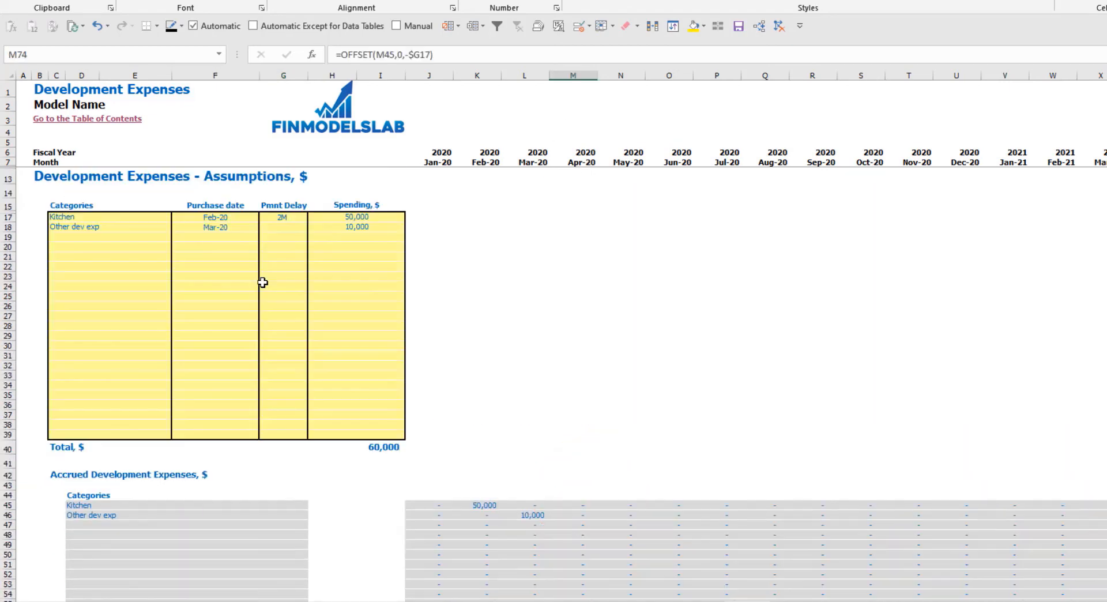
# - Set the Other dev exp payment delay to 3M and check when it is paid in the Paid Development Expenses table
pyautogui.click(294, 227)
pyautogui.click(312, 228)
pyautogui.click(248, 265)
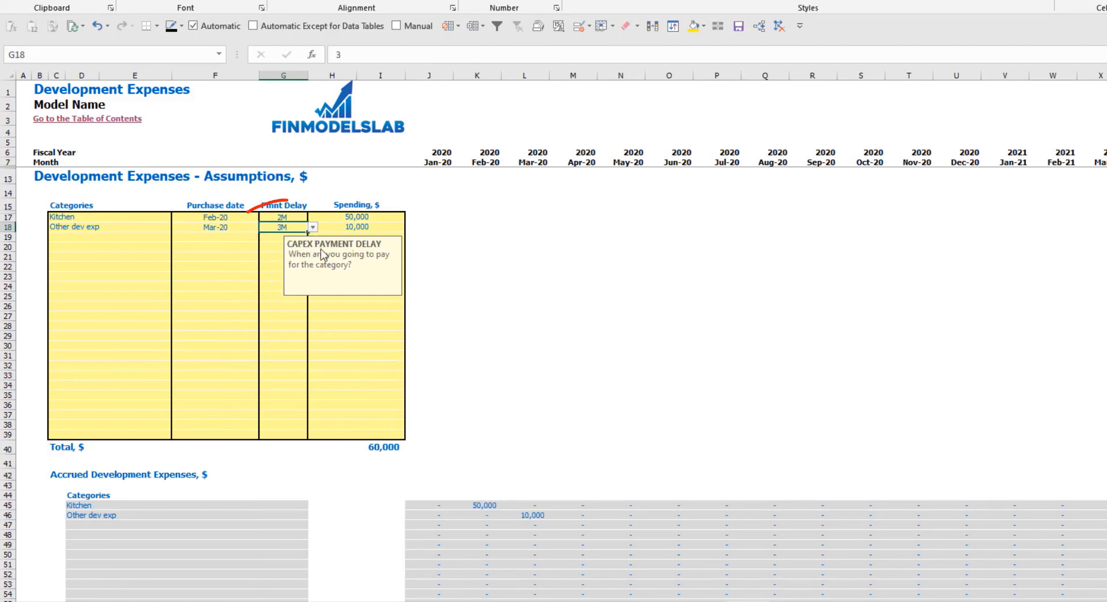
pyautogui.scroll(-10, 558, 358)
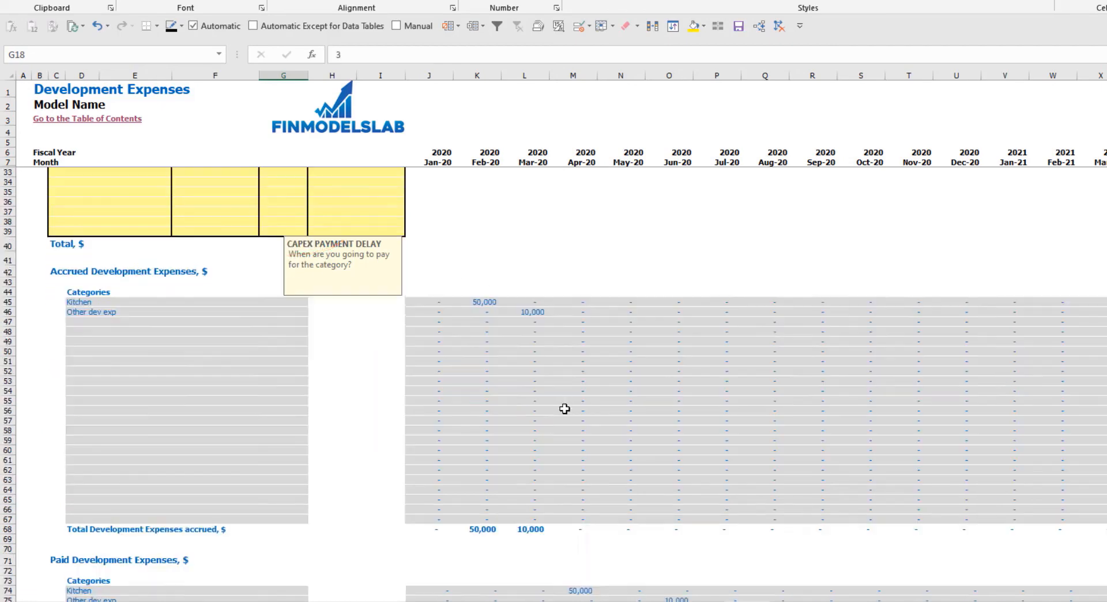
pyautogui.click(669, 499)
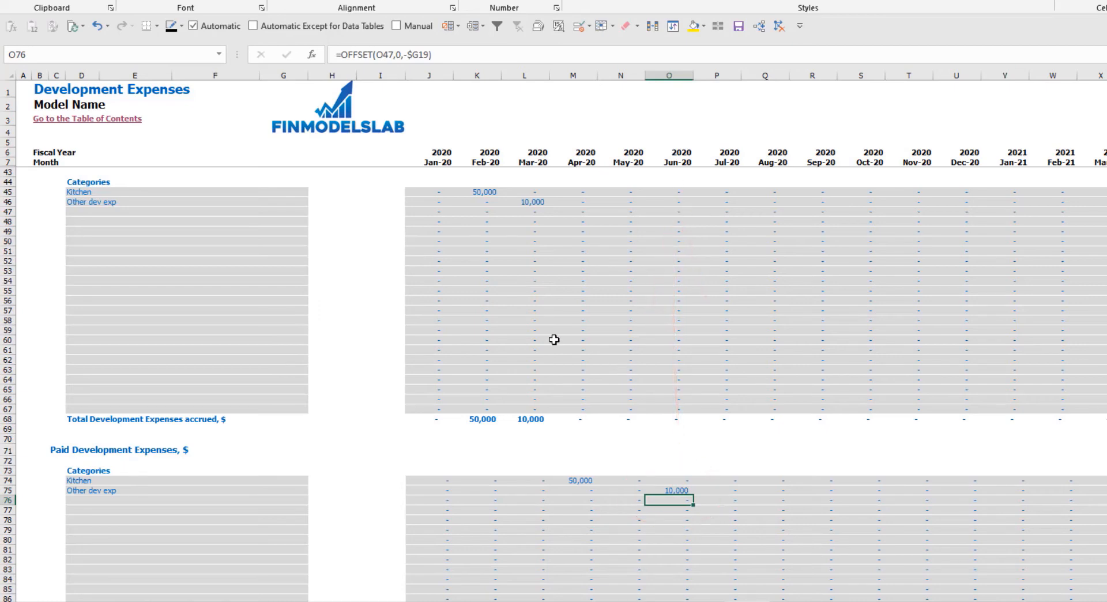
pyautogui.scroll(10, 418, 335)
# - Review the Development CAPEX row on the Book Assets sheet along with its monthly book depreciation and closing net book values
pyautogui.click(318, 449)
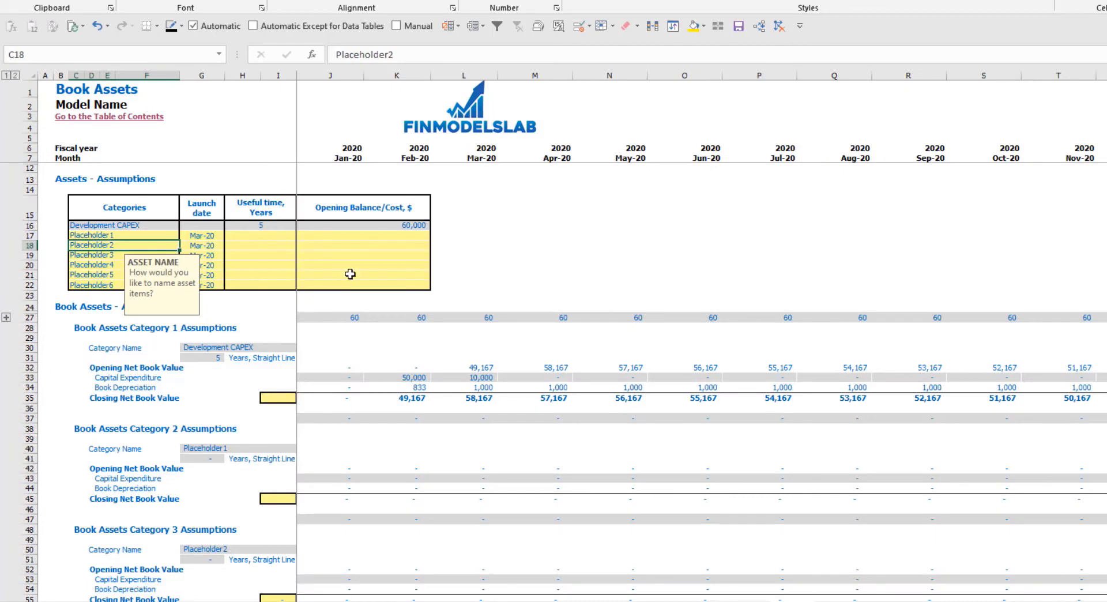
pyautogui.moveTo(153, 225); pyautogui.dragTo(380, 225)
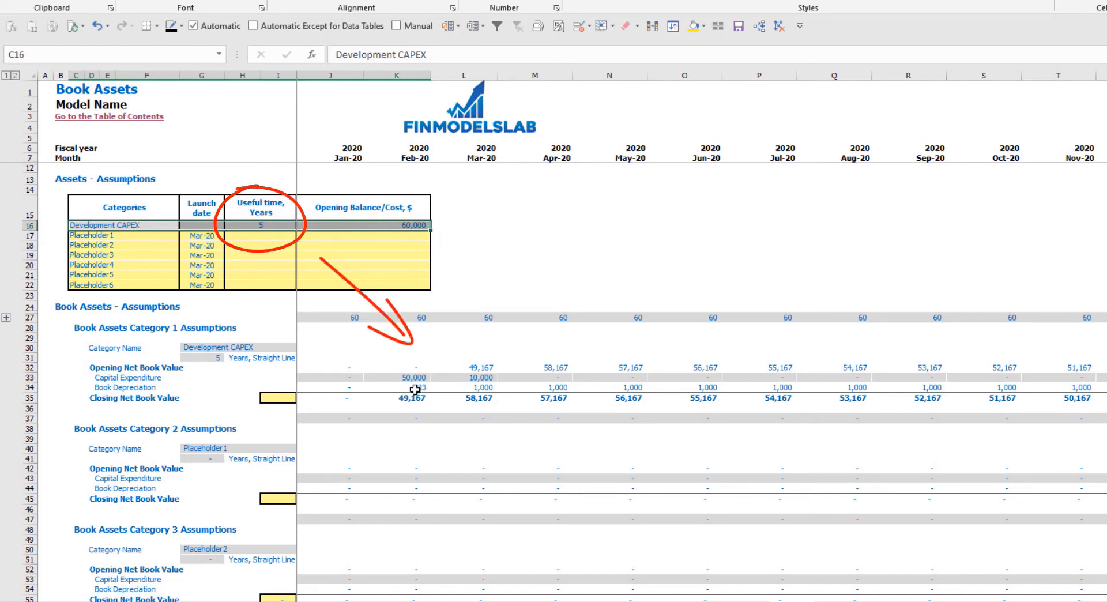
pyautogui.moveTo(415, 390); pyautogui.dragTo(713, 391)
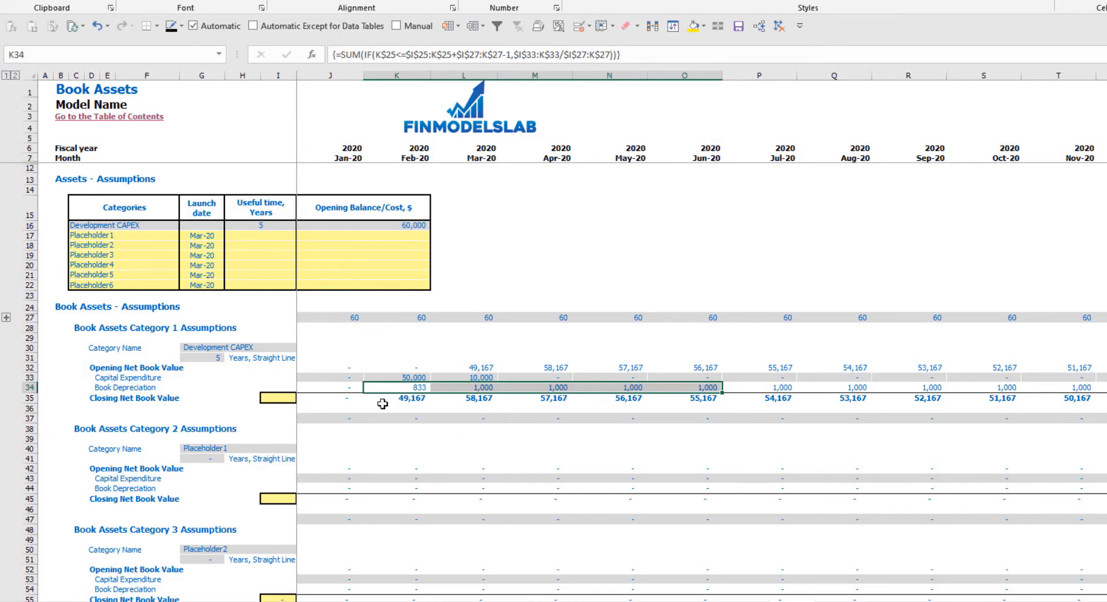
pyautogui.moveTo(382, 404); pyautogui.dragTo(704, 397)
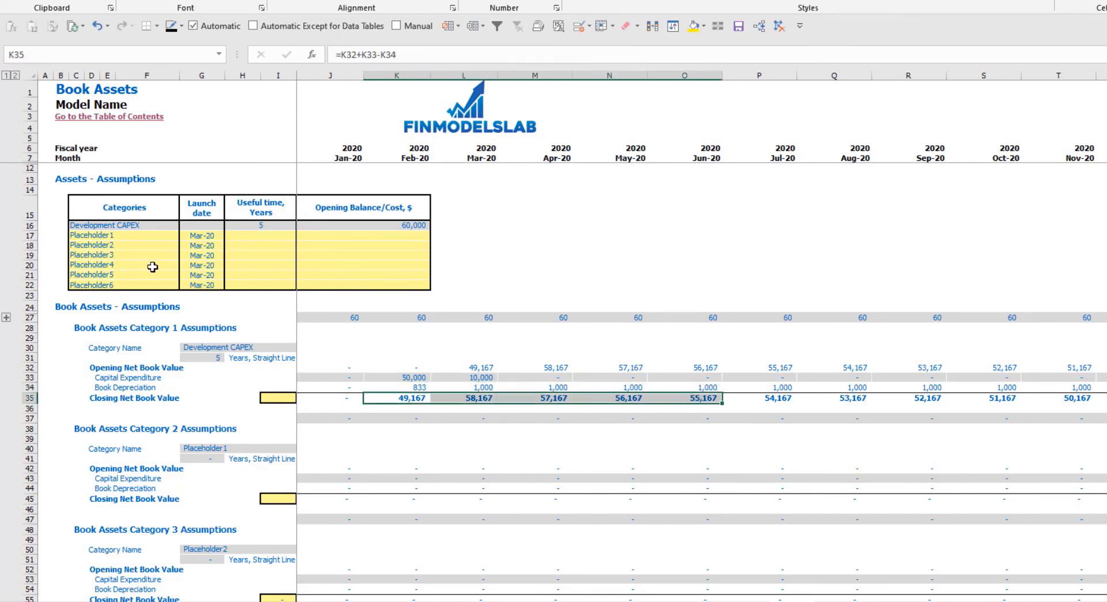
# - Rename the Placeholder1 asset category as Other CAPEX and set its launch date to Jun-20
pyautogui.moveTo(129, 239); pyautogui.dragTo(129, 280)
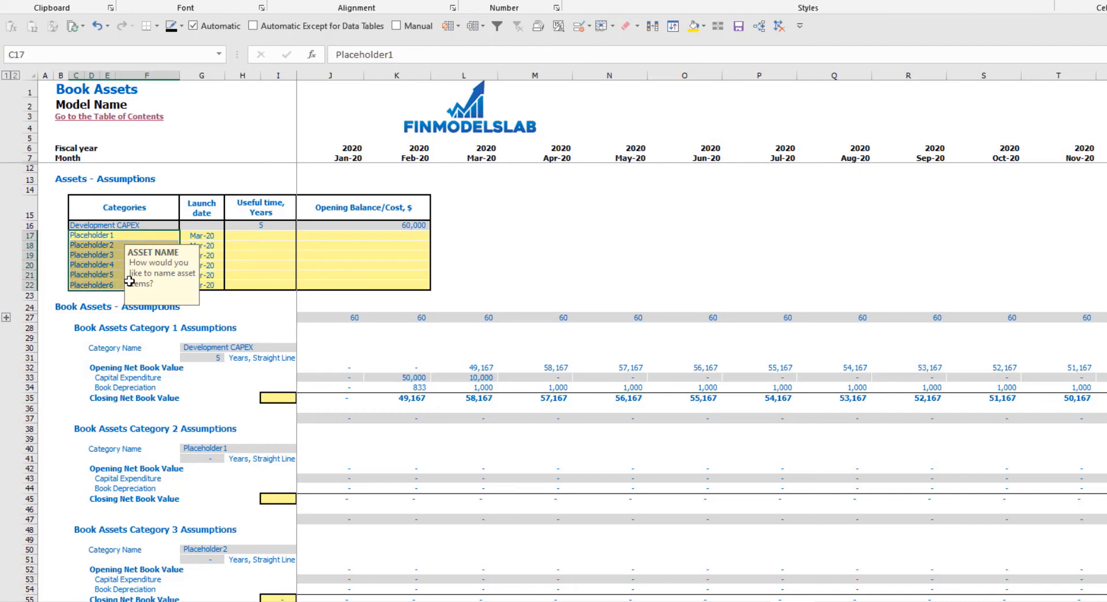
pyautogui.click(99, 236)
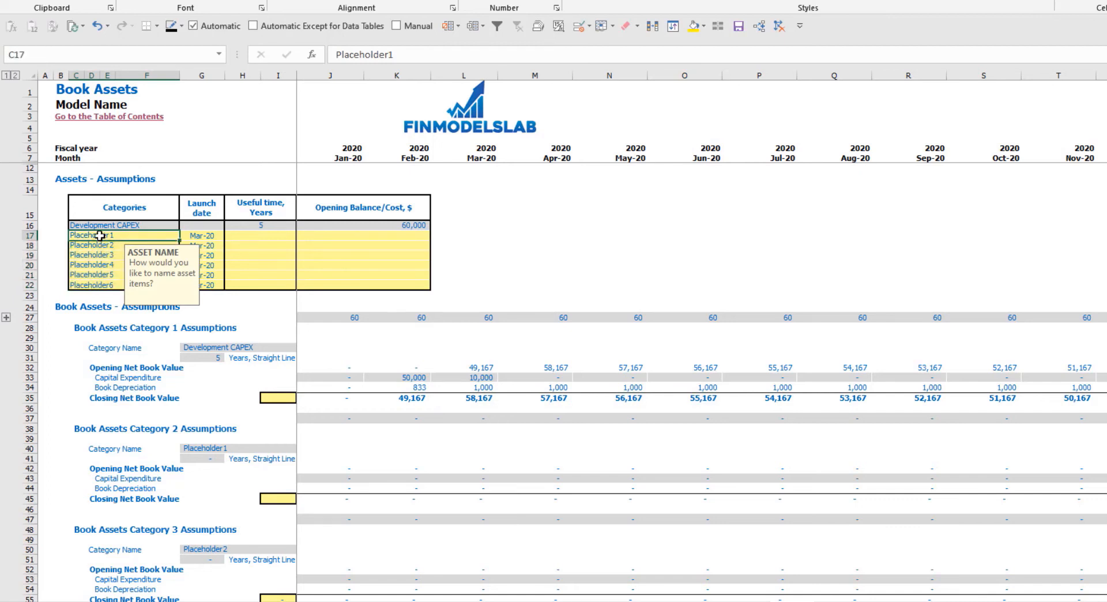
pyautogui.write('Other CAPEX')
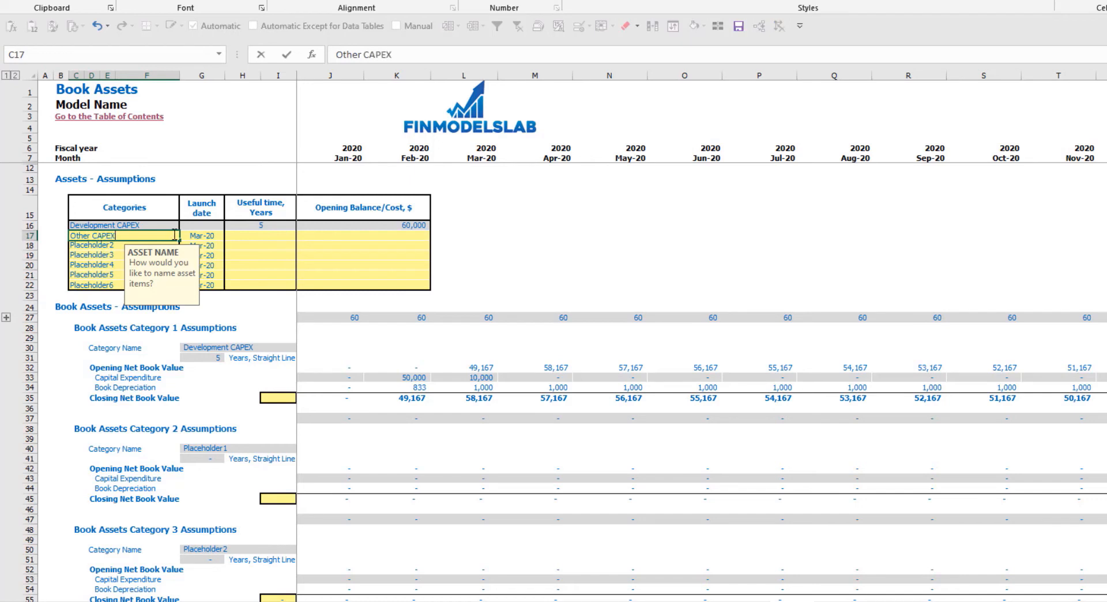
pyautogui.click(215, 236)
pyautogui.click(229, 236)
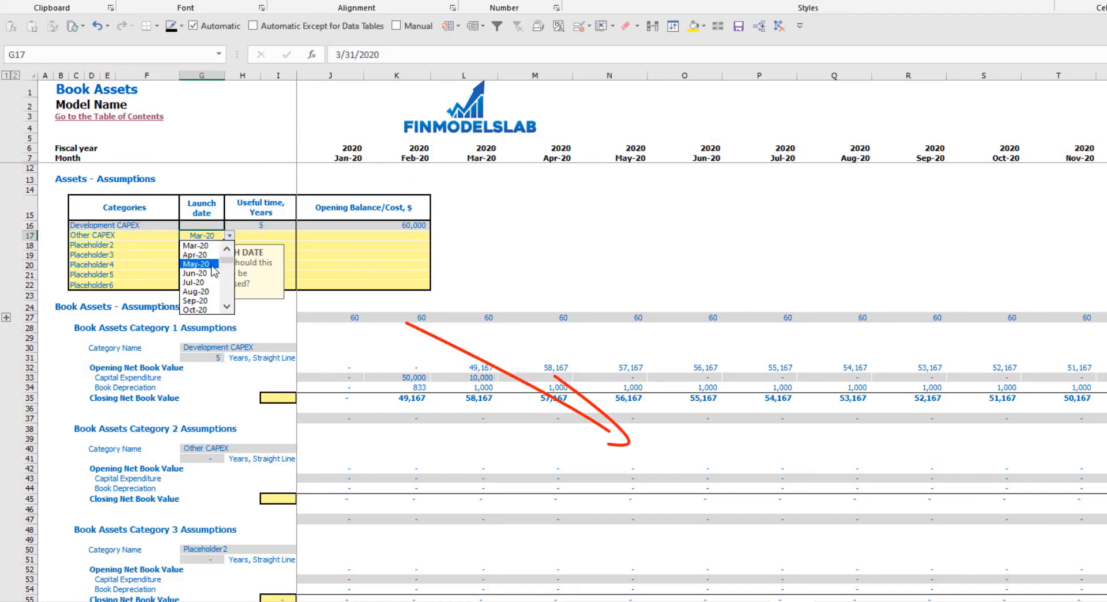
pyautogui.click(211, 274)
# - Give Other CAPEX a useful time of 3 years and an opening balance/cost of 5,000
pyautogui.click(276, 236)
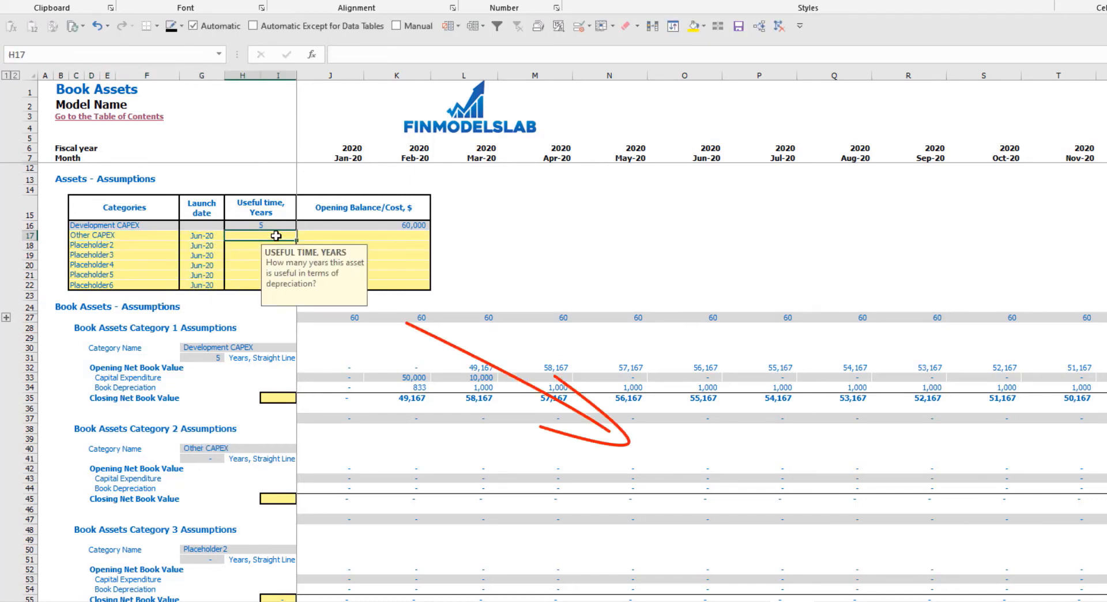
pyautogui.write('3')
pyautogui.press('Return')
pyautogui.click(354, 234)
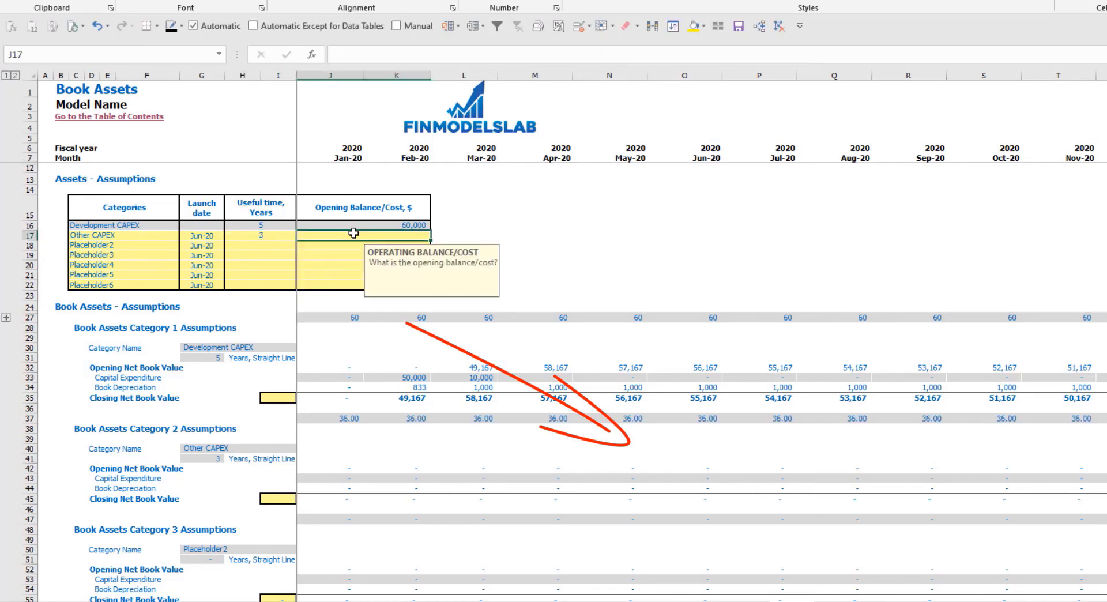
pyautogui.write('5,00')
pyautogui.write('00')
pyautogui.press('Return')
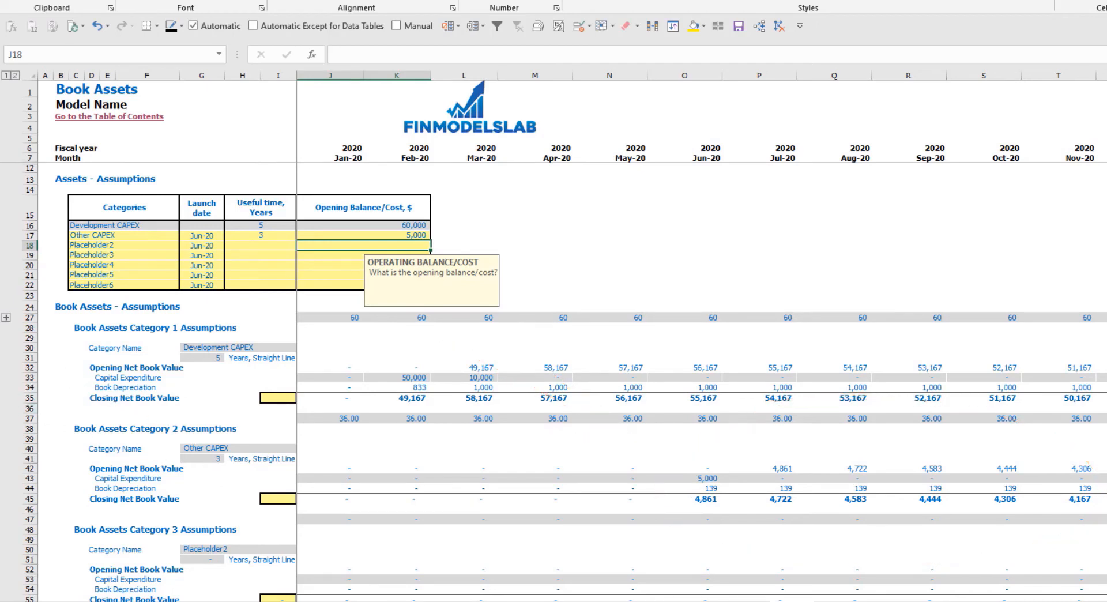
# - Examine Total Depreciation & Amortization in the Income Statement and Fixed Assets Capital Expenditure in the Cash Flow Statement
pyautogui.click(348, 601)
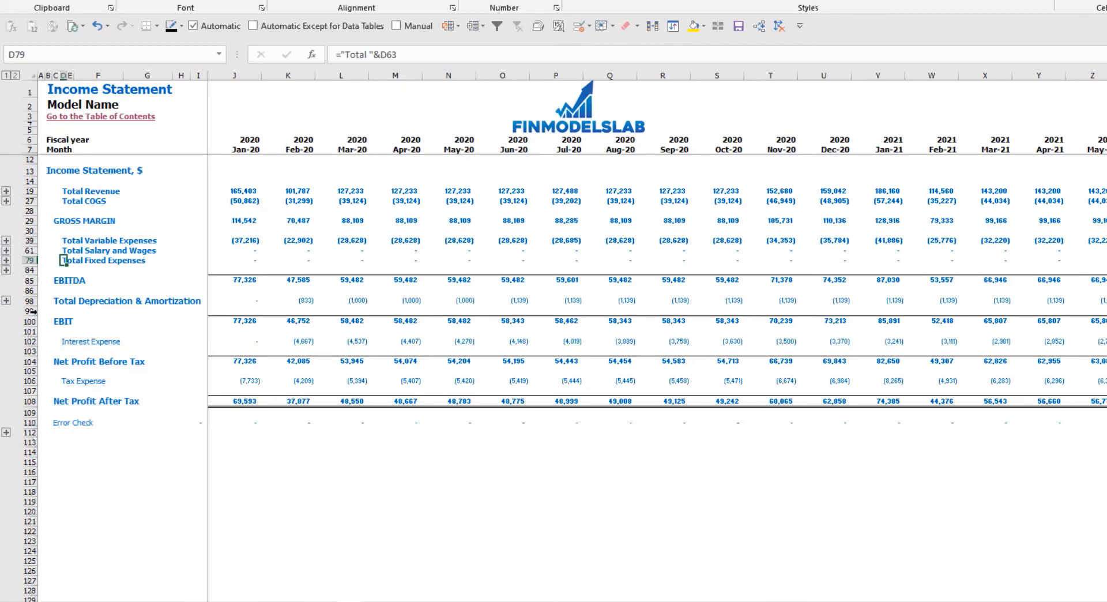
pyautogui.click(27, 301)
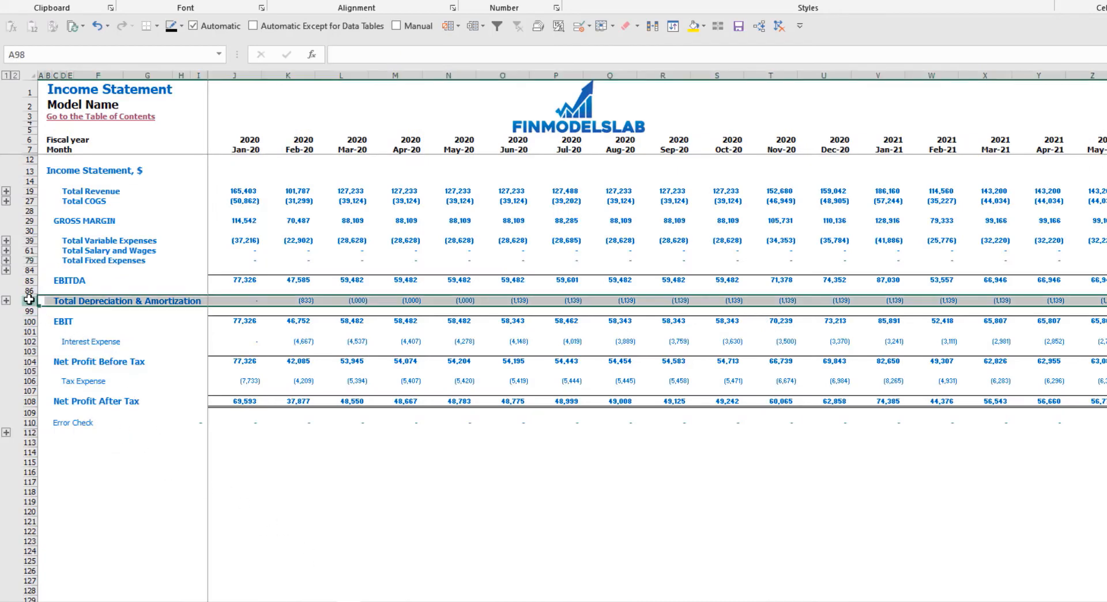
pyautogui.click(376, 601)
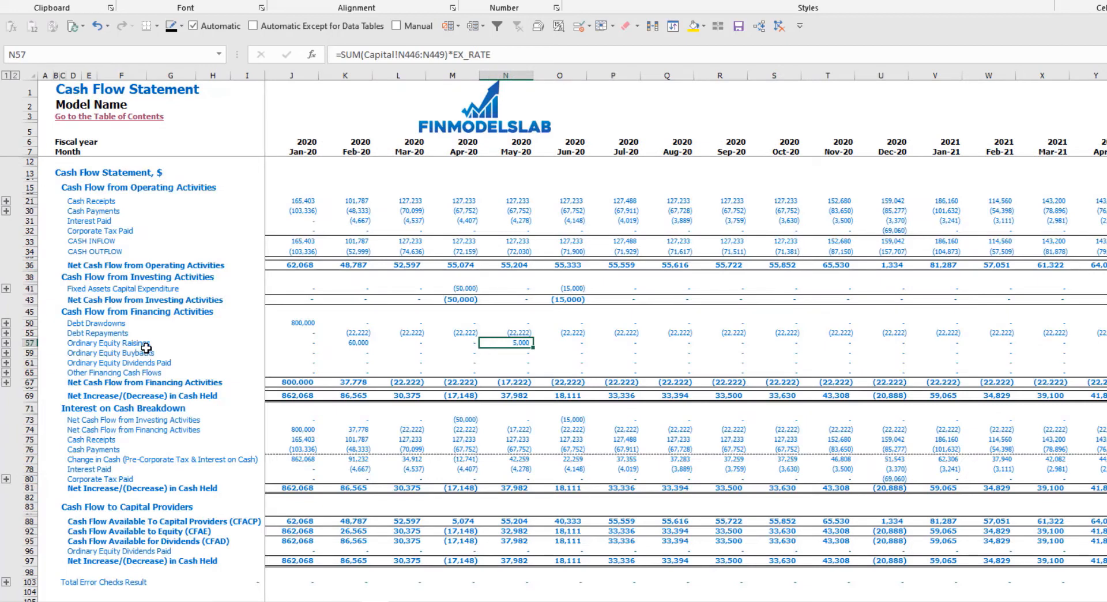
pyautogui.click(30, 290)
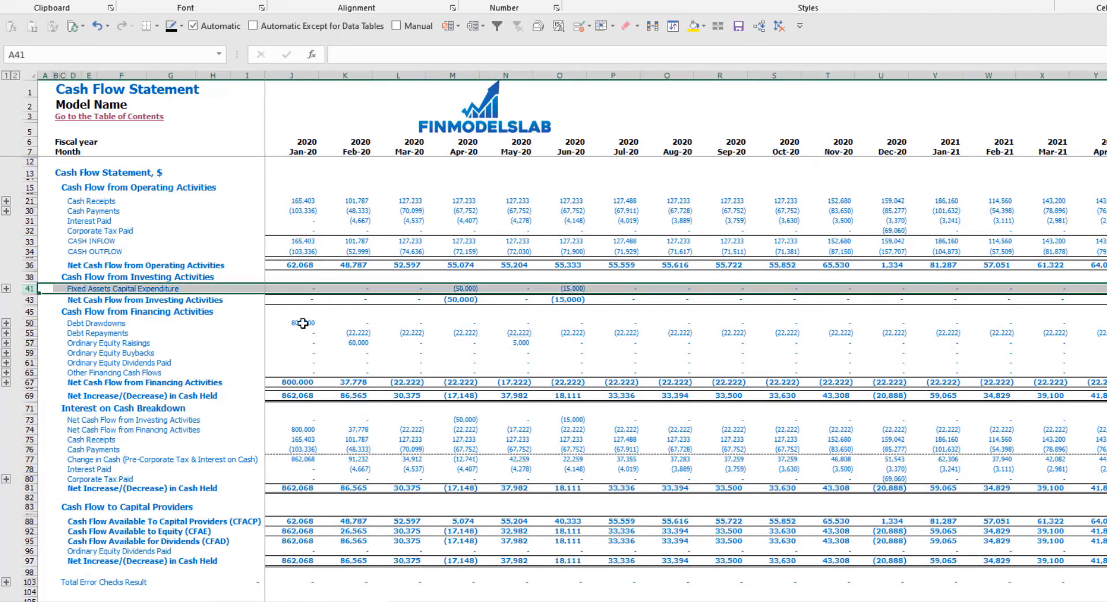
# - Examine the Fixed Assets, Assets Closing Net Book Value, CAPEX Prepayment and CAPEX Payable rows in the Balance Sheet
pyautogui.click(467, 601)
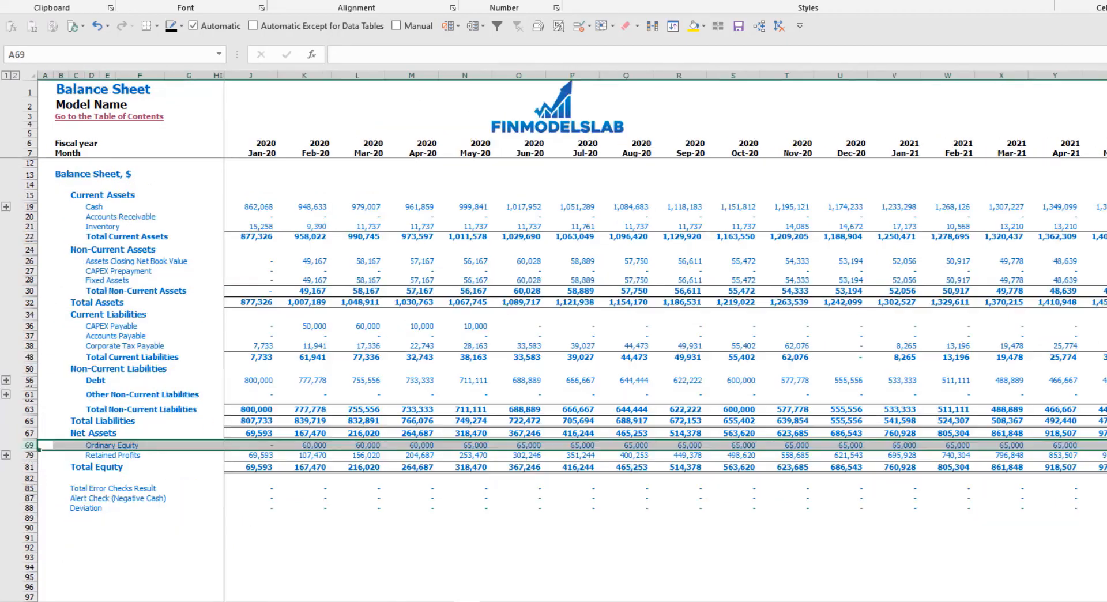
pyautogui.click(29, 279)
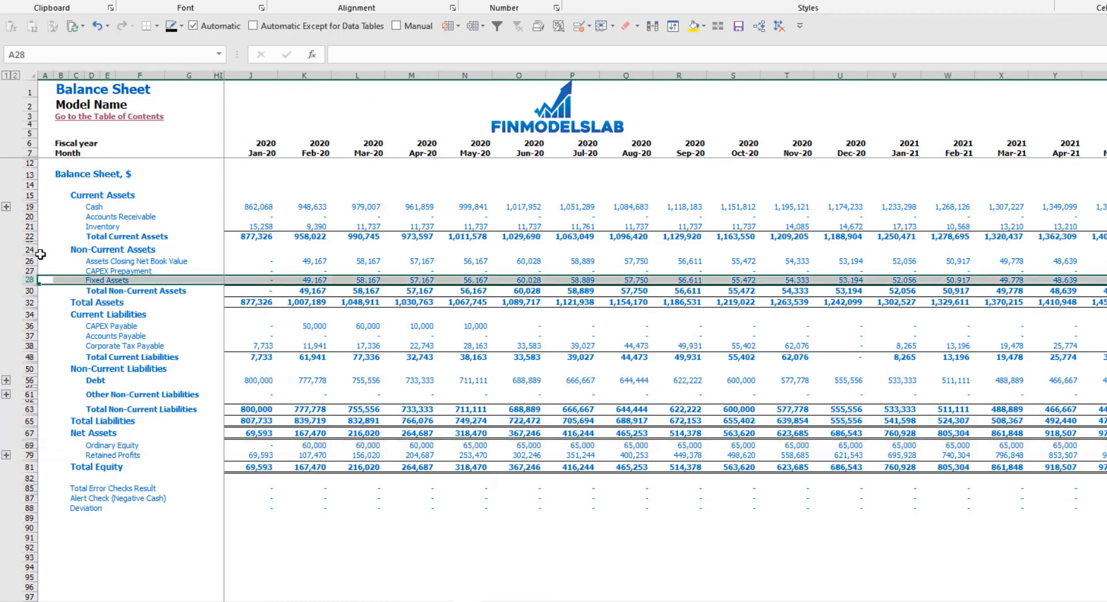
pyautogui.click(29, 261)
pyautogui.click(28, 270)
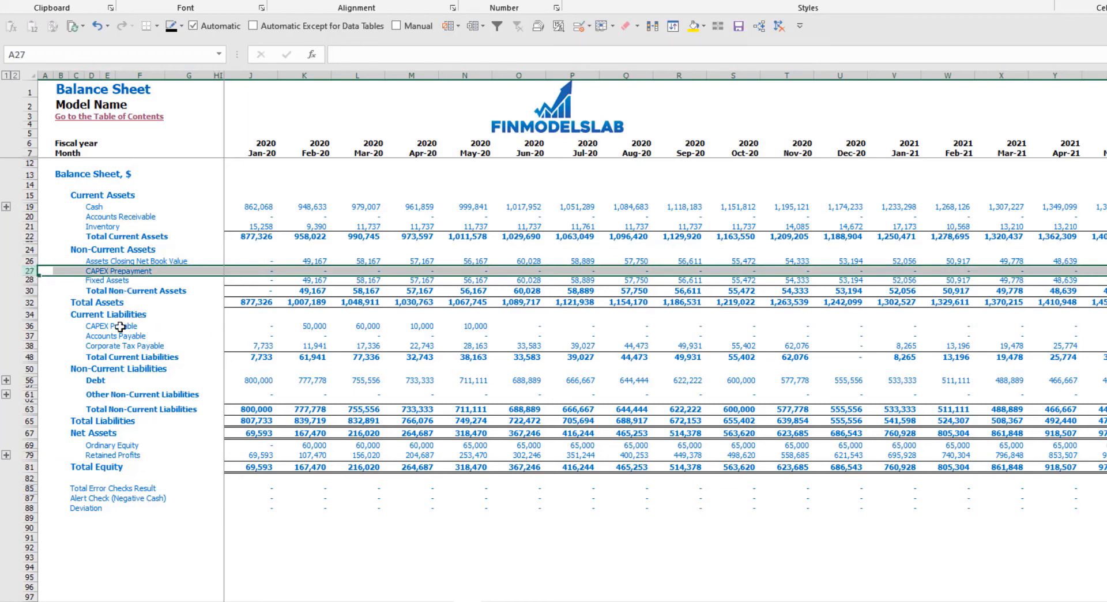
pyautogui.click(29, 326)
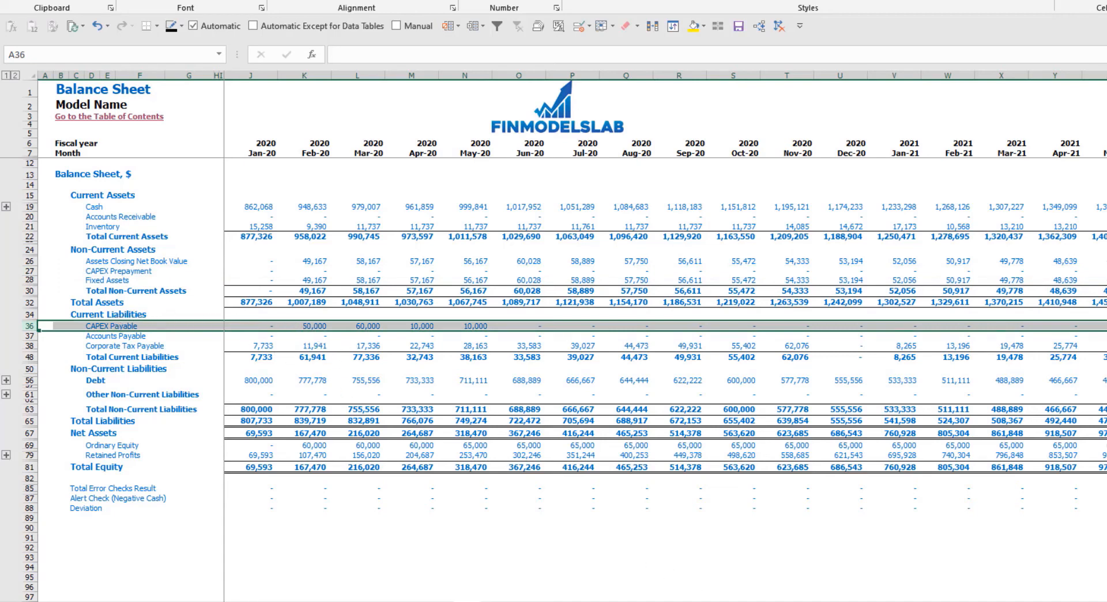
# - Compare the payment delays of Kitchen and Other dev exp in Development Expenses with the Balance Sheet's CAPEX Payable row
pyautogui.click(715, 601)
pyautogui.click(293, 217)
pyautogui.click(274, 229)
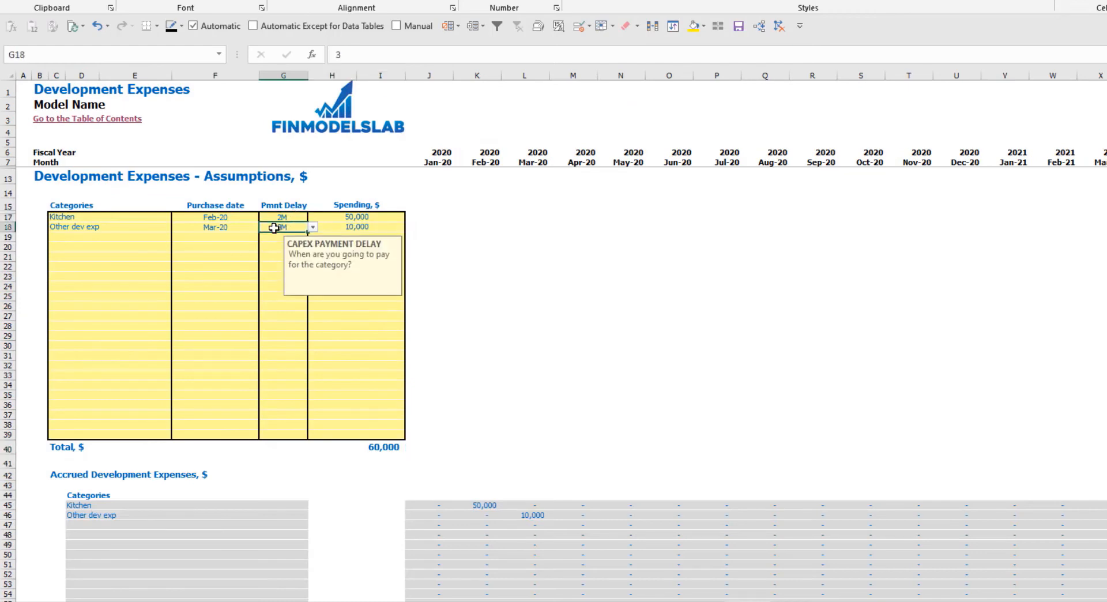
pyautogui.click(468, 601)
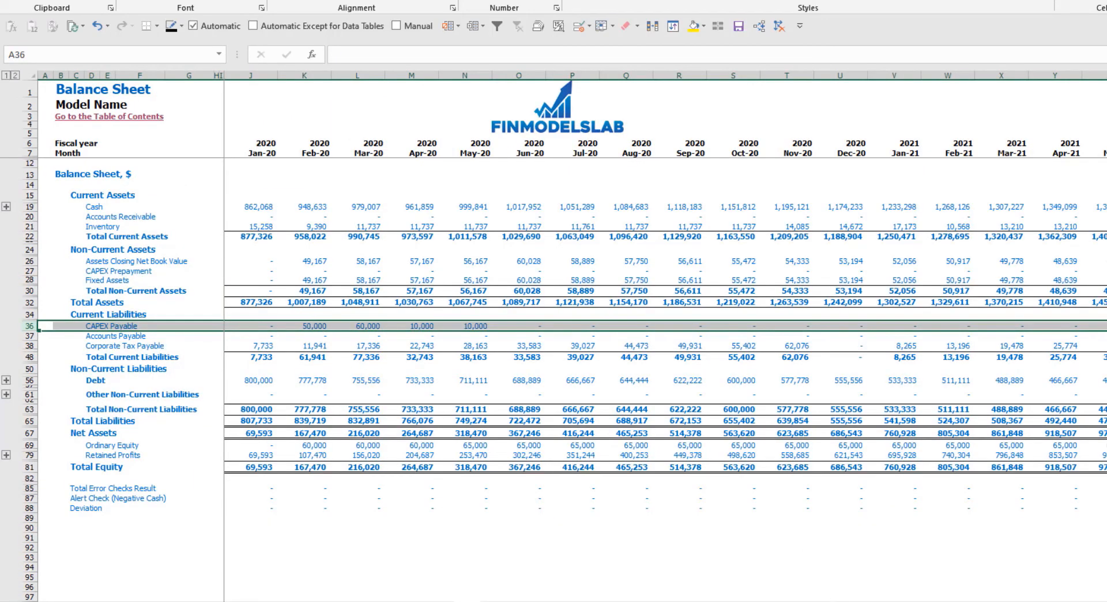
pyautogui.click(468, 600)
# - Set the payment delay of both Kitchen and Other dev exp to 0M in the development expenses assumptions
pyautogui.click(280, 215)
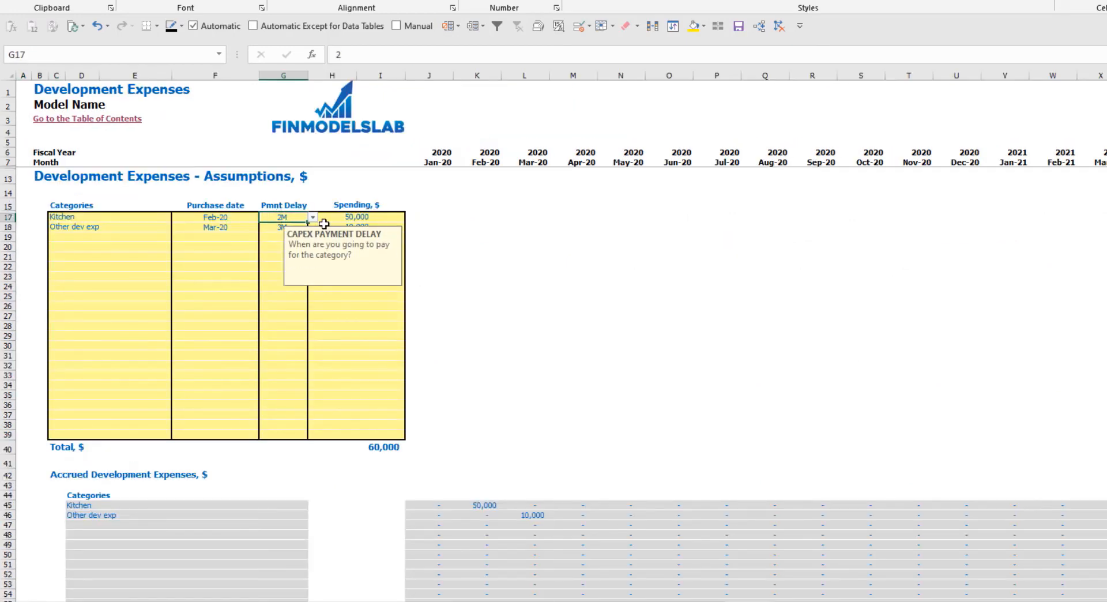
pyautogui.click(313, 217)
pyautogui.click(292, 227)
pyautogui.click(292, 229)
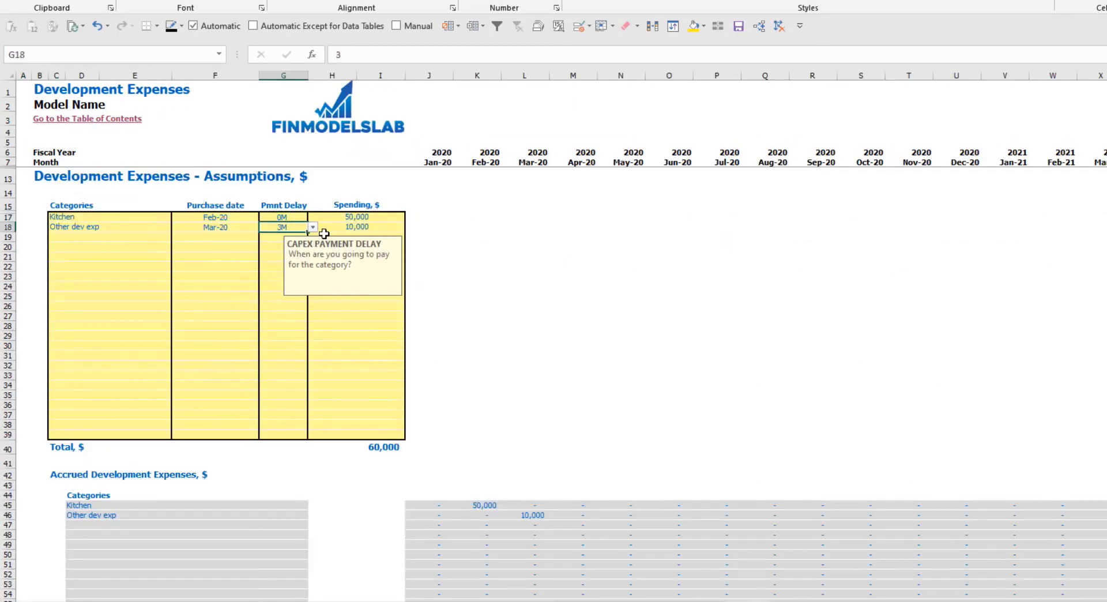
pyautogui.click(312, 228)
pyautogui.click(287, 237)
# - Examine CAPEX Payable, Assets Closing Net Book Value, CAPEX Prepayment and Fixed Assets from Feb-20 onward in the Balance Sheet
pyautogui.click(466, 601)
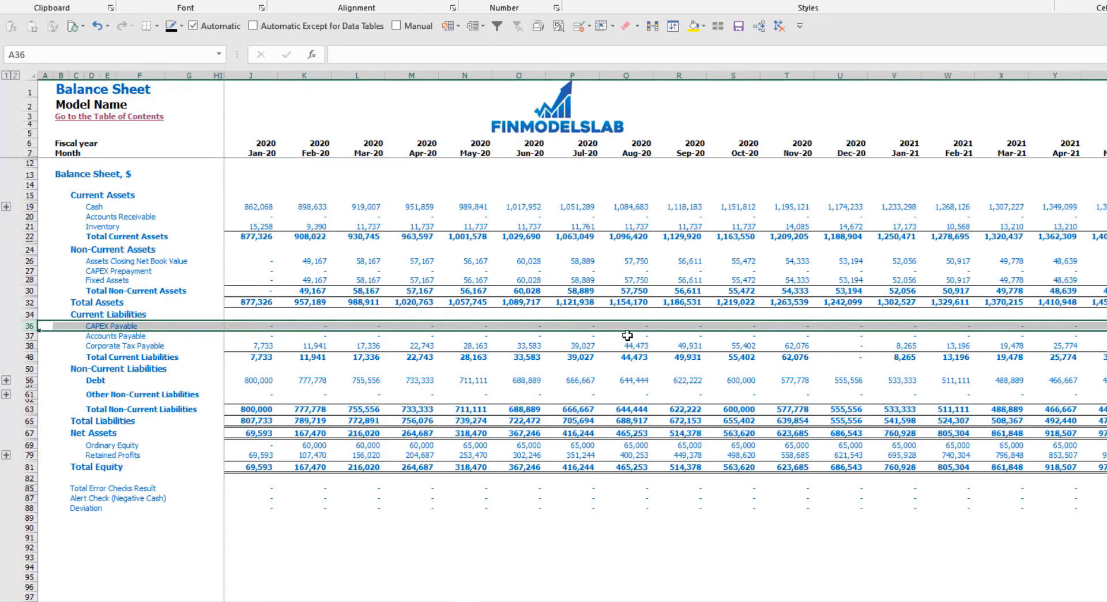
pyautogui.moveTo(309, 260); pyautogui.dragTo(542, 283)
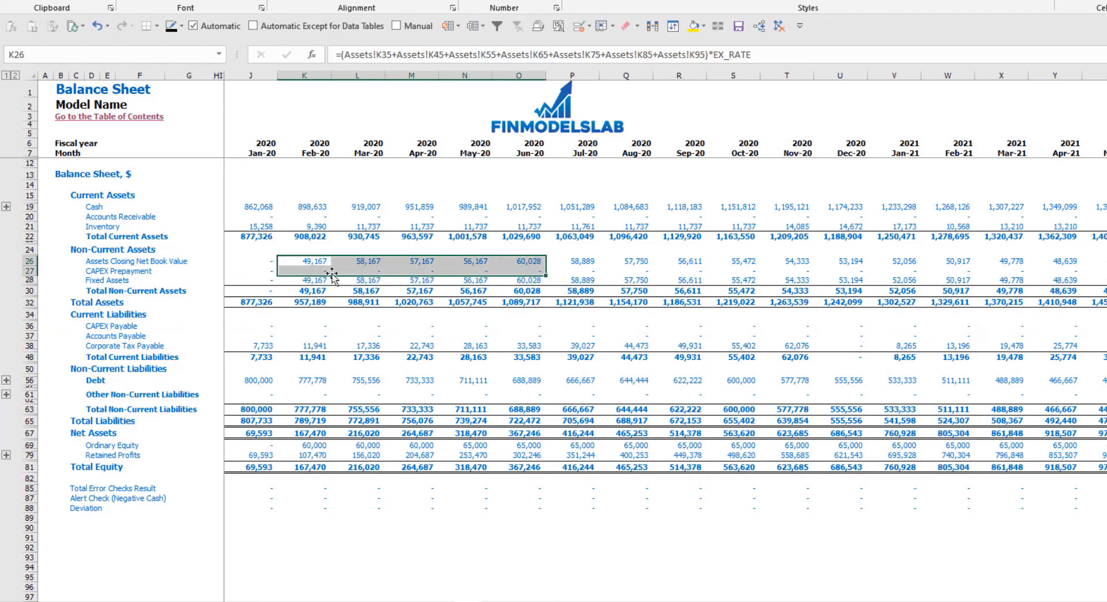
pyautogui.click(308, 280)
pyautogui.moveTo(331, 284); pyautogui.dragTo(579, 280)
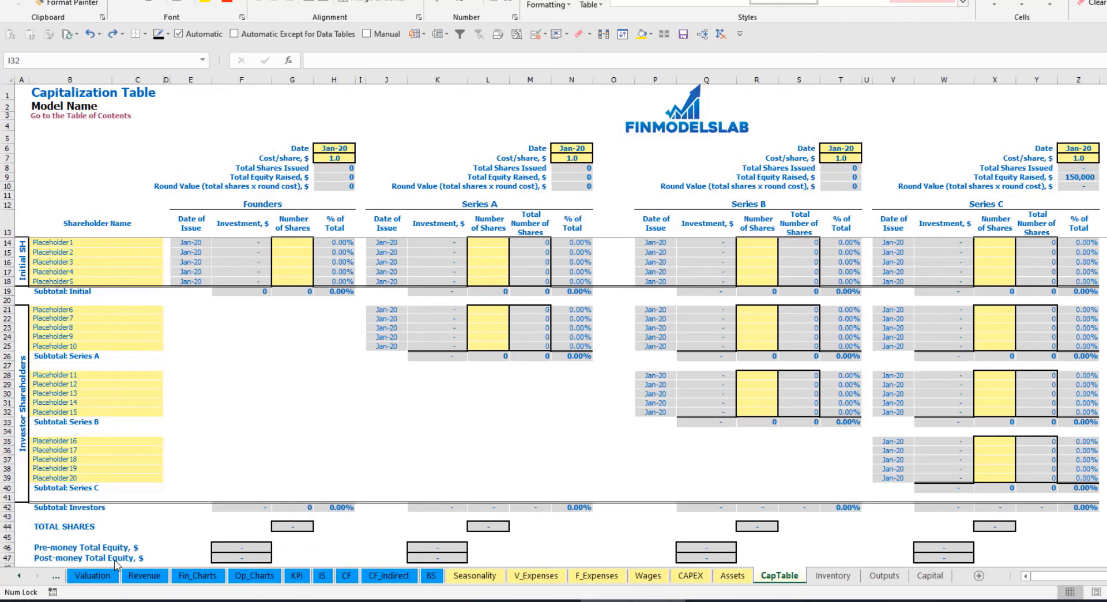
# - Rename the initial shareholders Placeholder1 and Placeholder2 in the Capitalization Table as Founder 1 and Founder 2
pyautogui.click(56, 241)
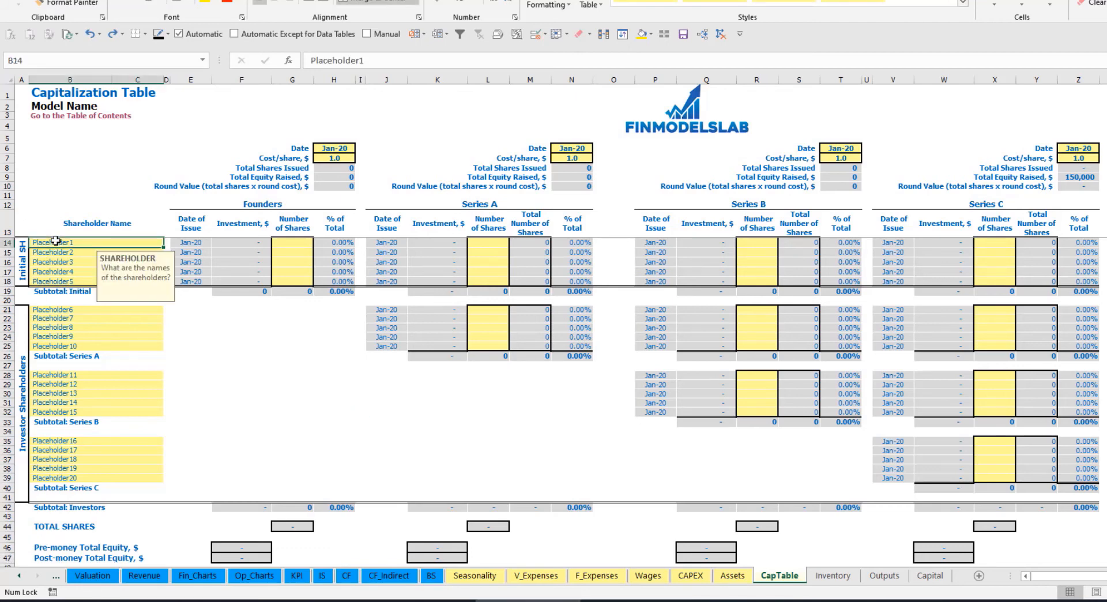
pyautogui.write('Founder 1')
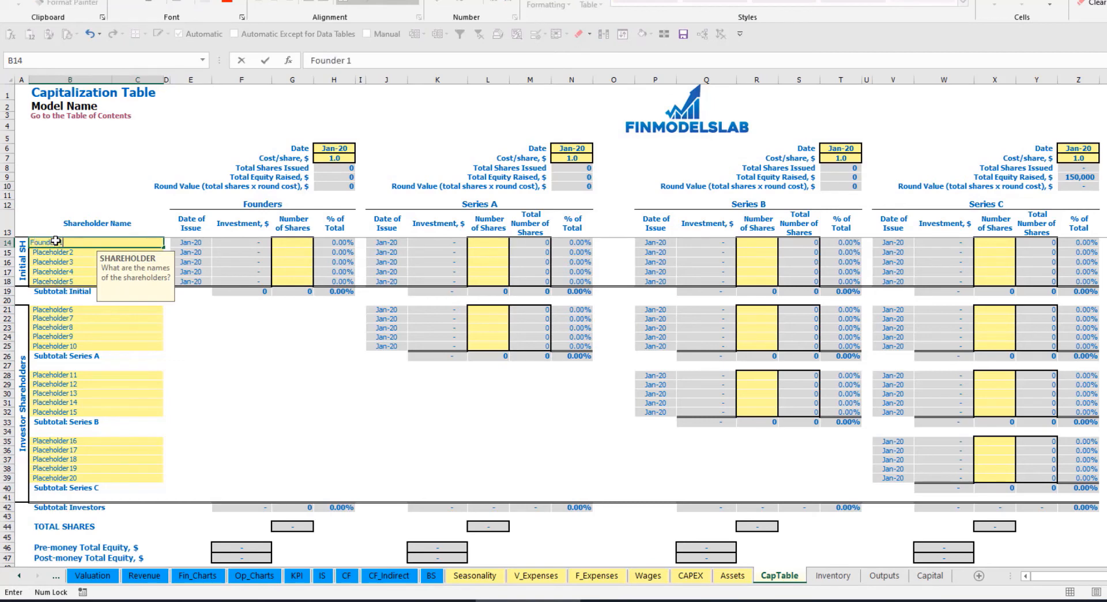
pyautogui.press('Return')
pyautogui.press('Up')
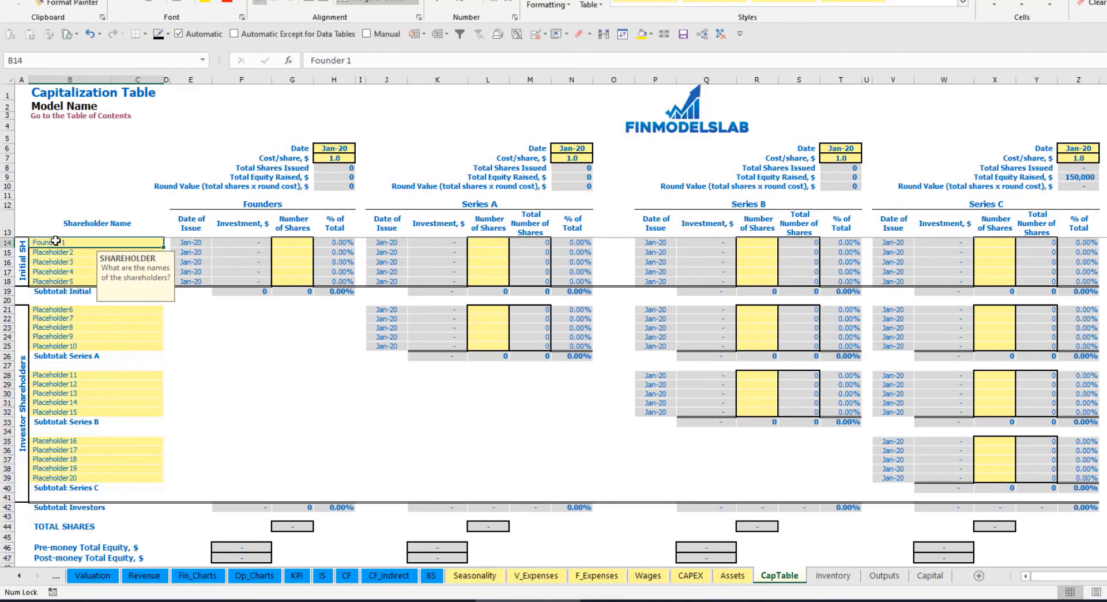
pyautogui.hotkey('ctrl', 'c')
pyautogui.press('Down')
pyautogui.hotkey('ctrl', 'v')
pyautogui.click(366, 65)
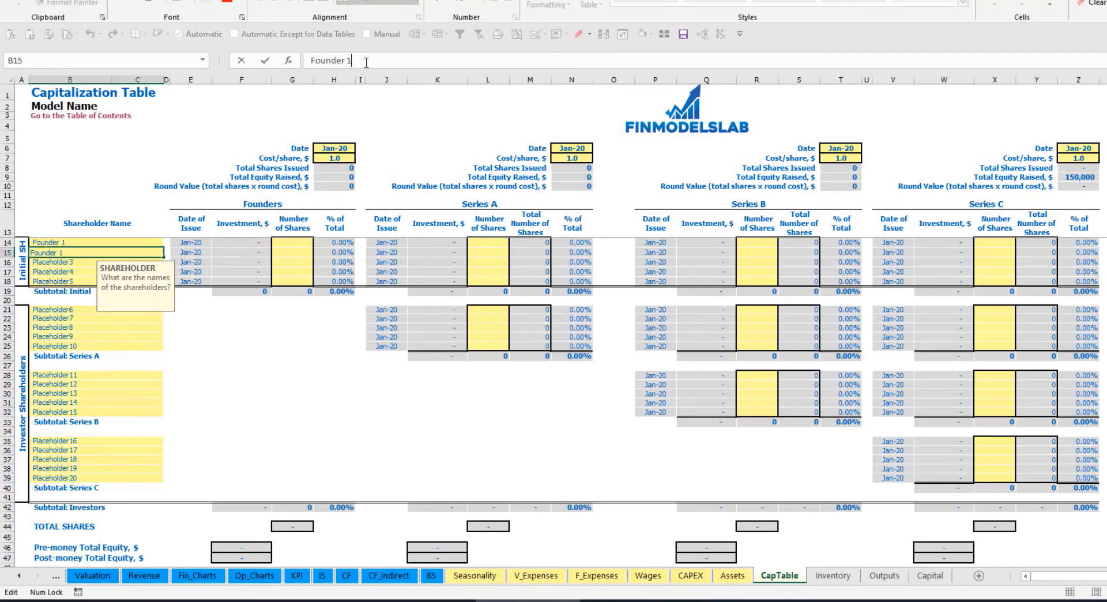
pyautogui.press('Return')
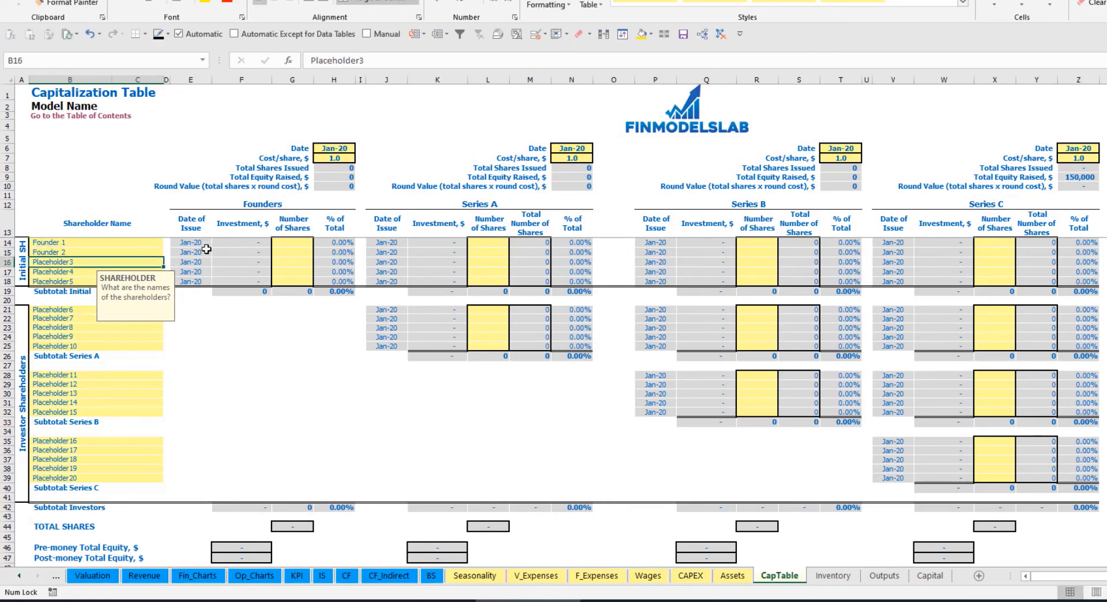
# - Enter 10,000 shares for Founder 1 and 20,000 shares for Founder 2 in the Founders round
pyautogui.click(119, 243)
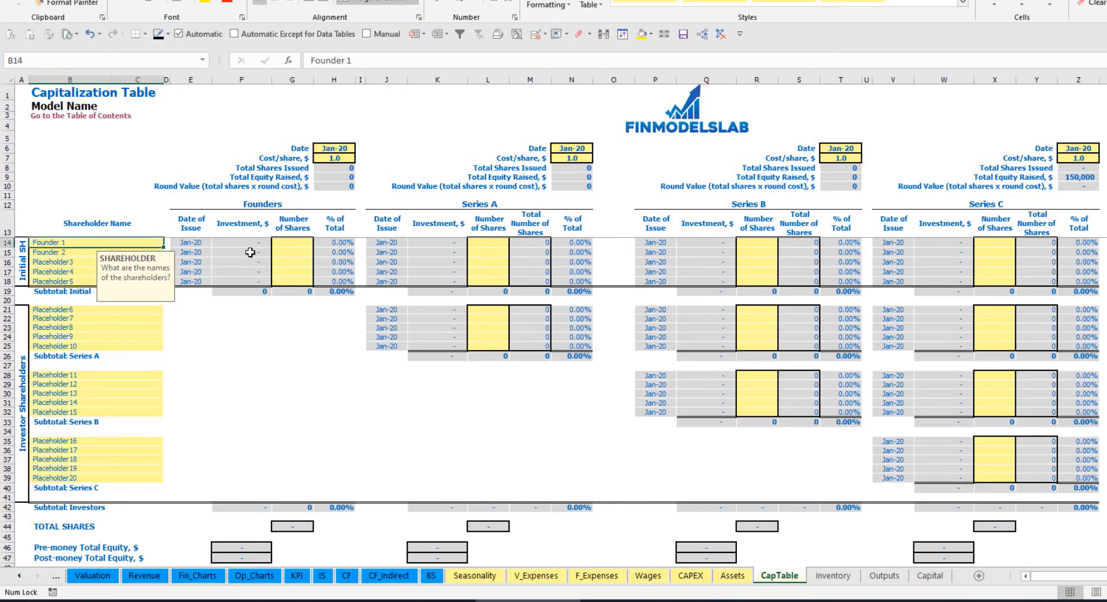
pyautogui.click(297, 244)
pyautogui.write('1000')
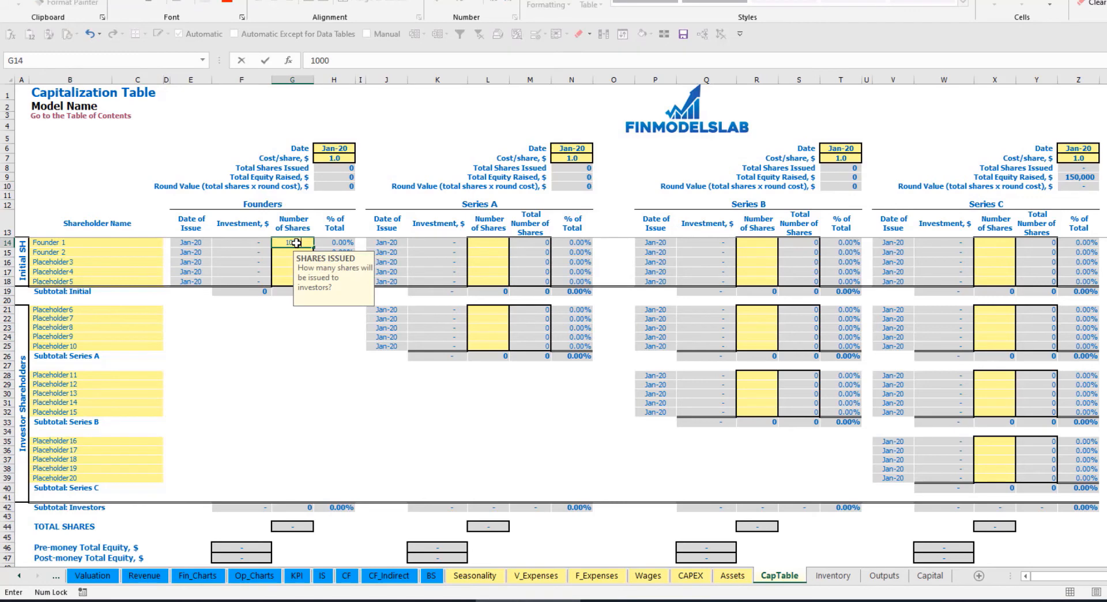
pyautogui.write(',000')
pyautogui.press('Return')
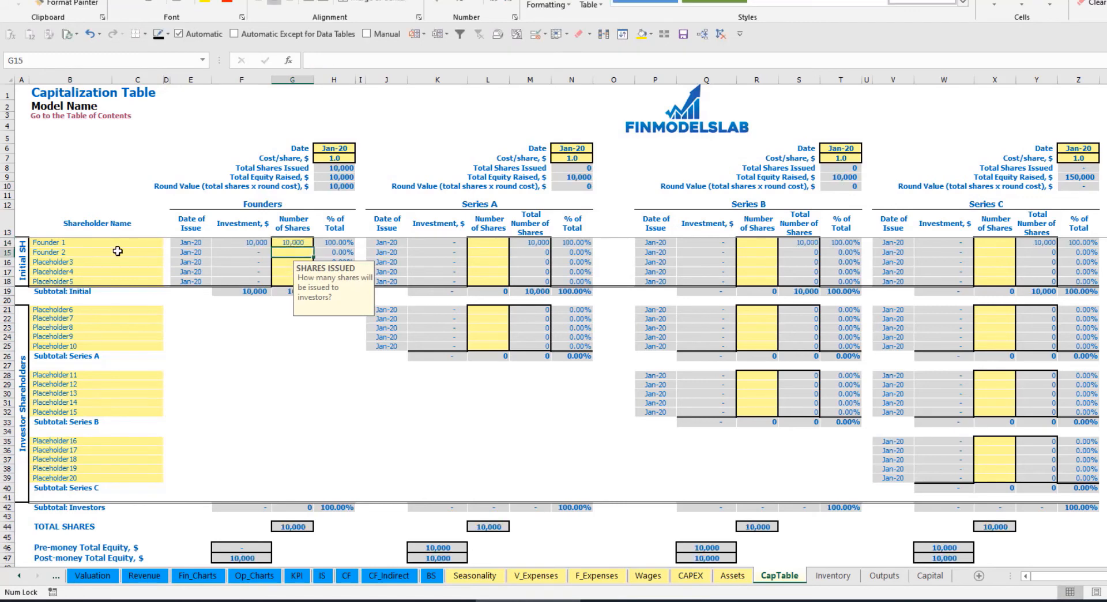
pyautogui.write('20,')
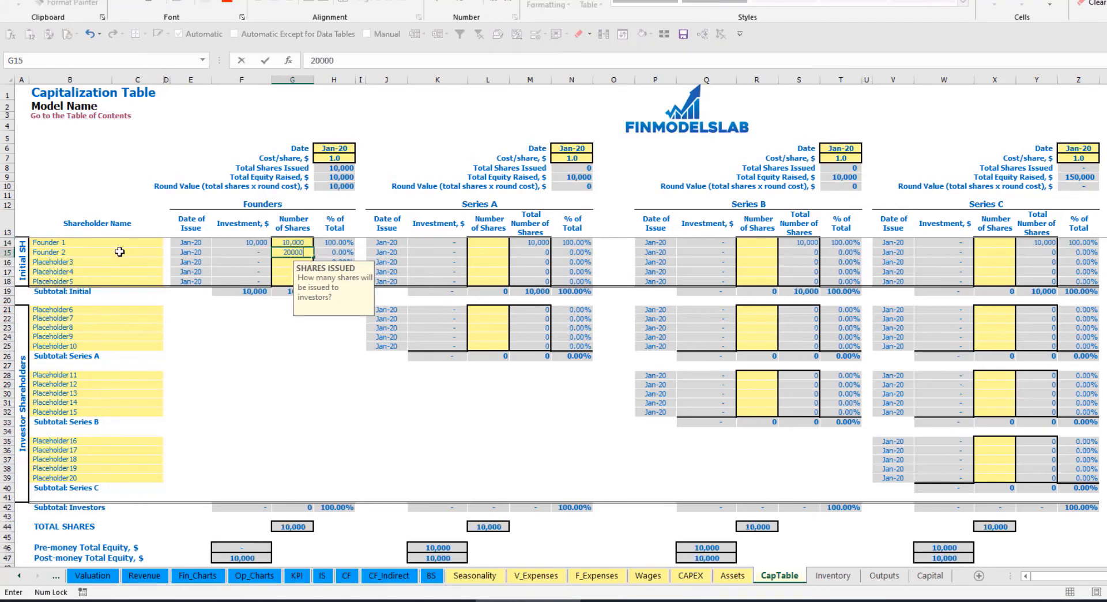
pyautogui.write('000')
# - Set the Founders round's cost per share to 2 and its close date to Feb-20
pyautogui.click(327, 150)
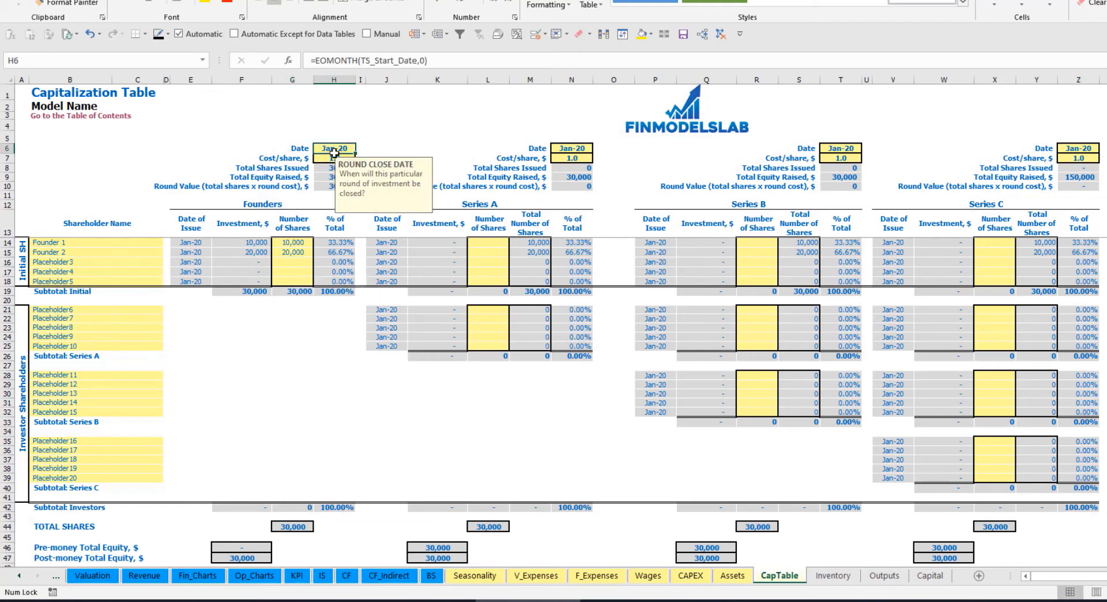
pyautogui.click(323, 161)
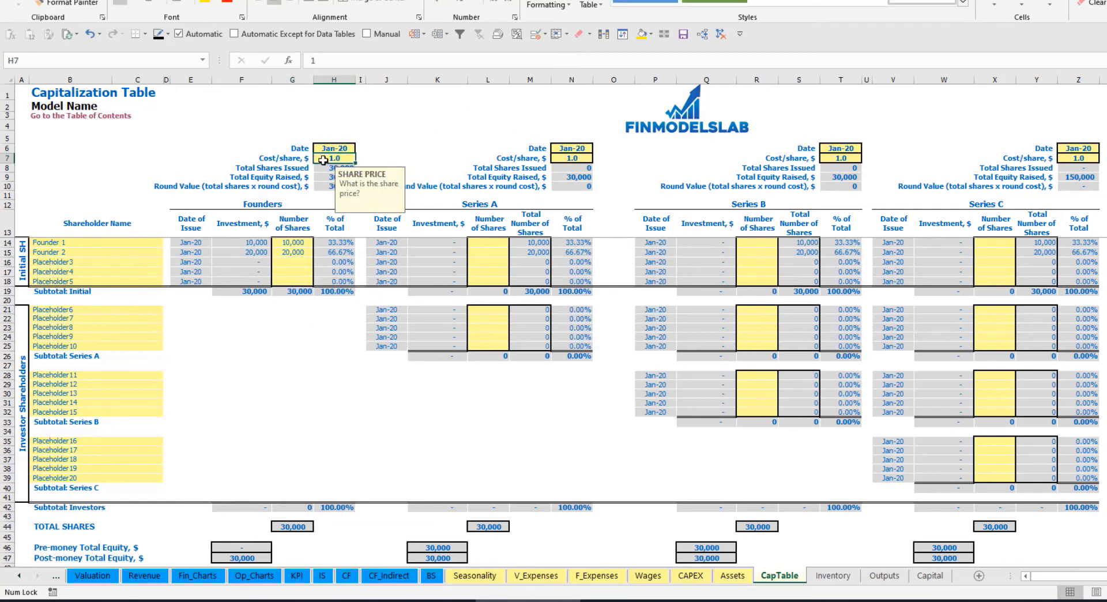
pyautogui.write('2')
pyautogui.click(344, 146)
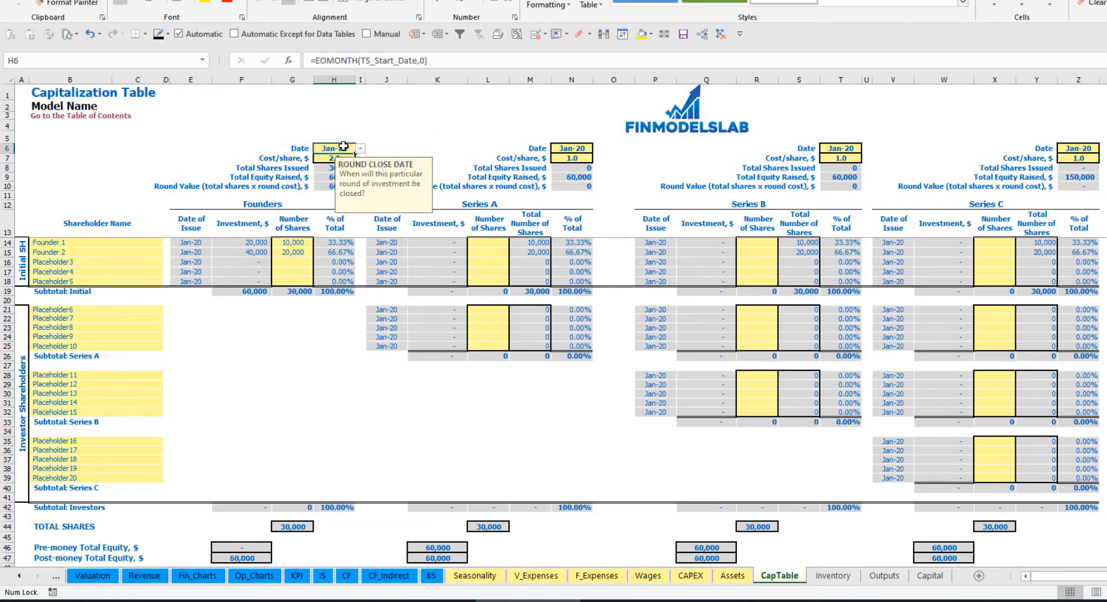
pyautogui.click(360, 148)
pyautogui.click(332, 166)
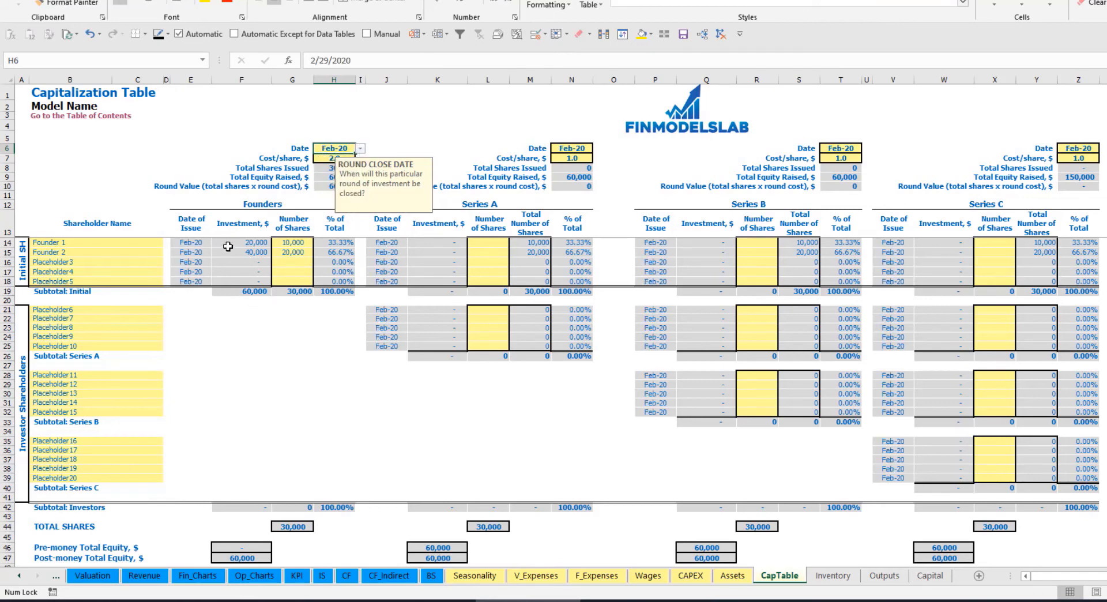
# - Examine the founders' investments, the initial investment subtotal, Post-money Total Equity and Founder 1's percentage of total
pyautogui.click(248, 242)
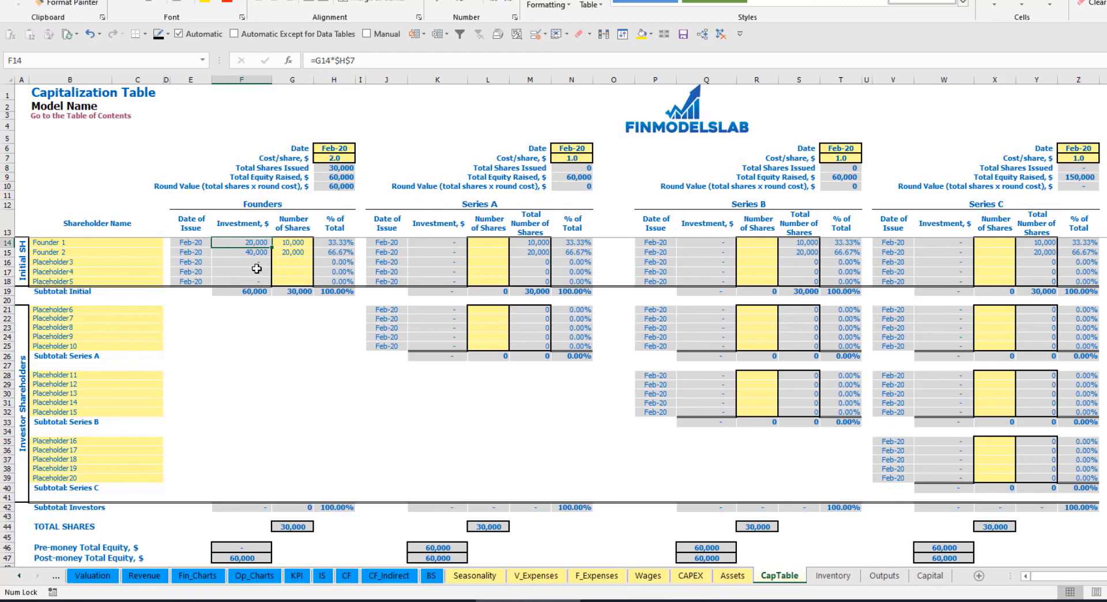
pyautogui.click(246, 254)
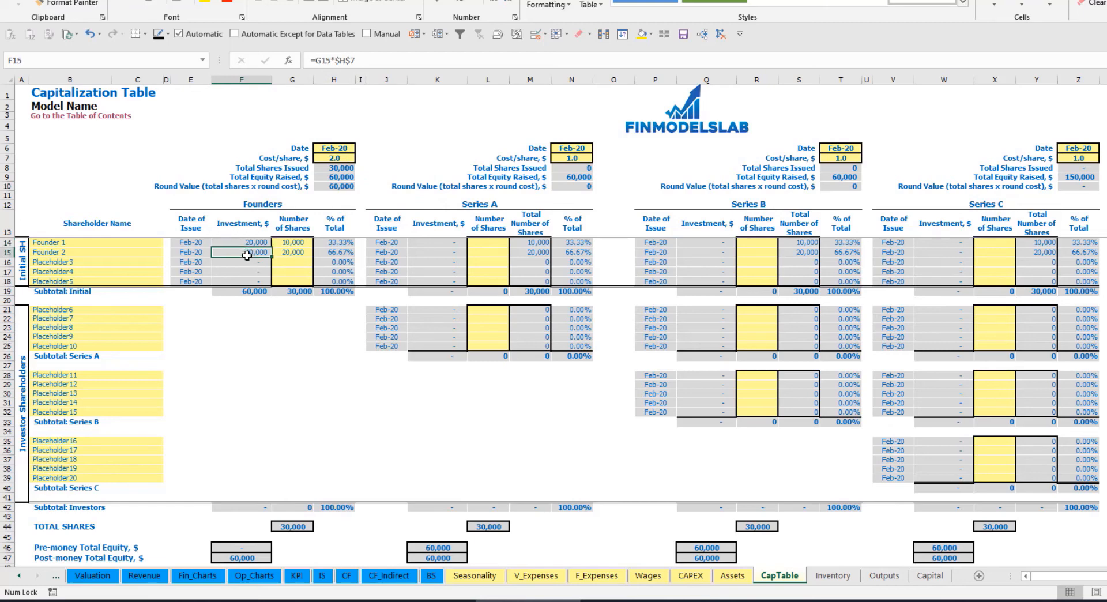
pyautogui.click(247, 292)
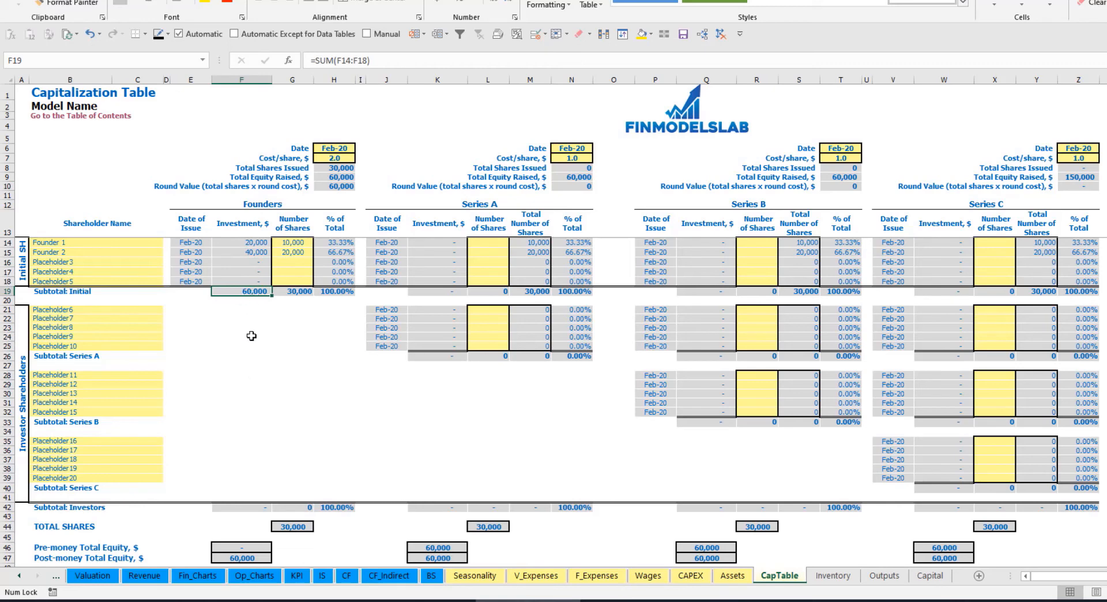
pyautogui.click(8, 558)
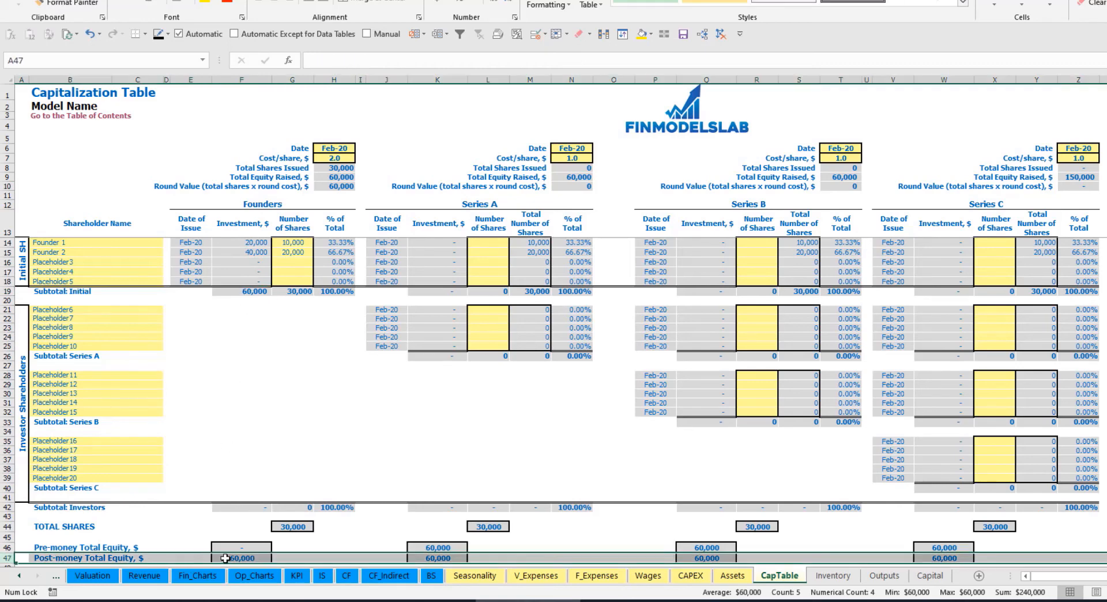
pyautogui.click(342, 244)
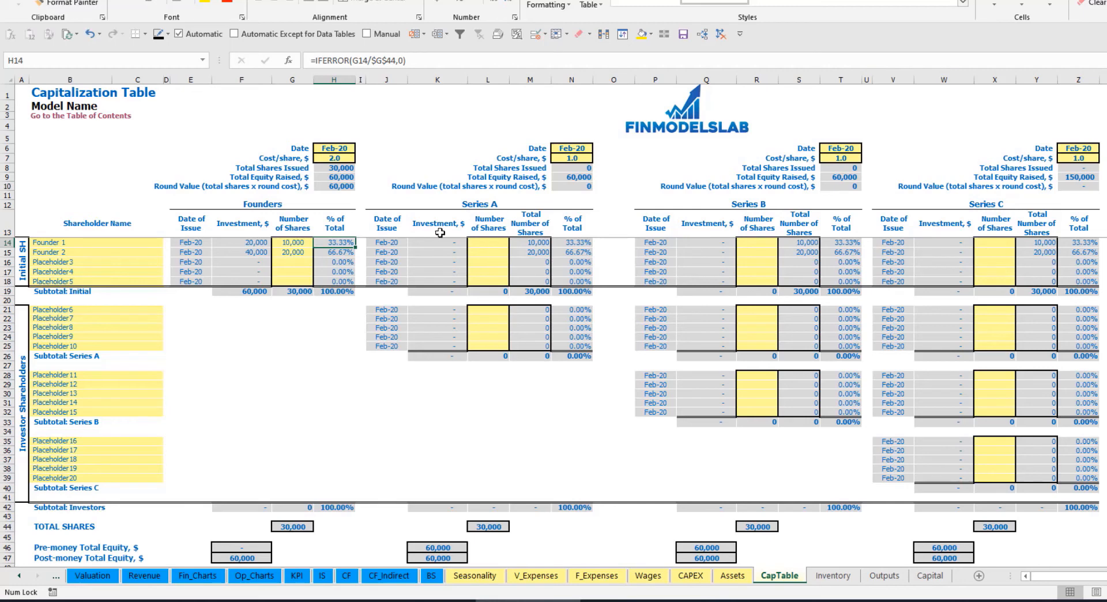
# - Rename the first Series A investor shareholder, Placeholder6, as Investor 1
pyautogui.click(131, 310)
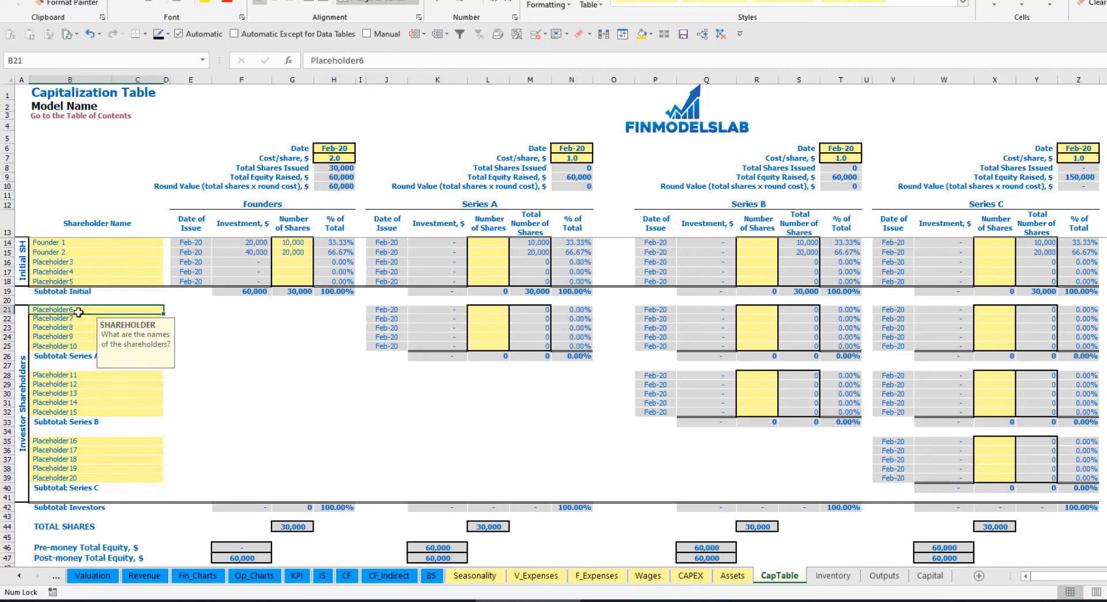
pyautogui.write('Inves')
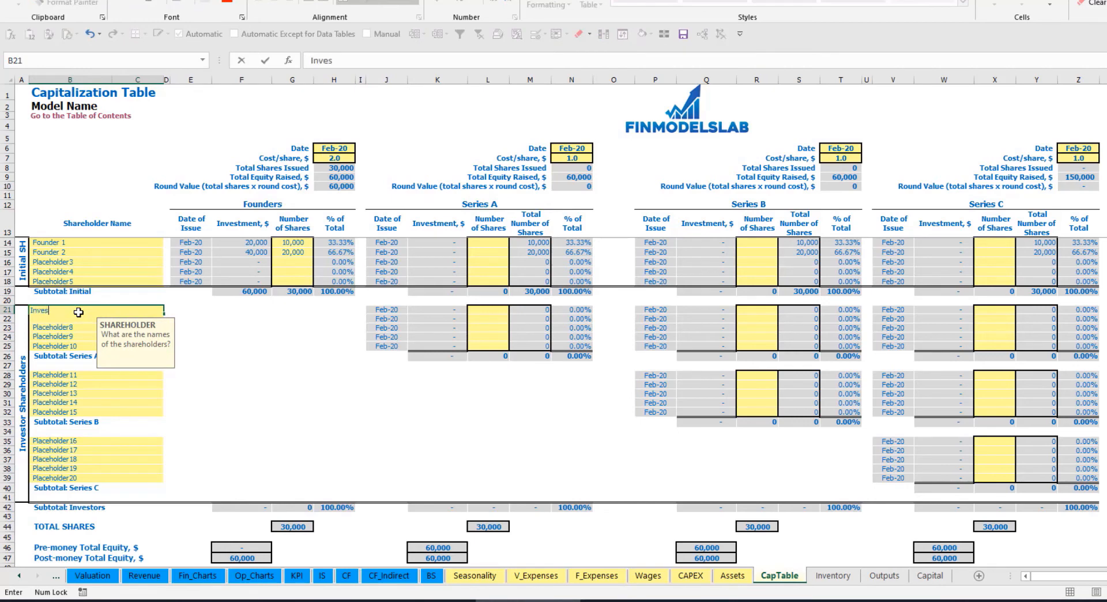
pyautogui.write('tor 1')
pyautogui.press('Return')
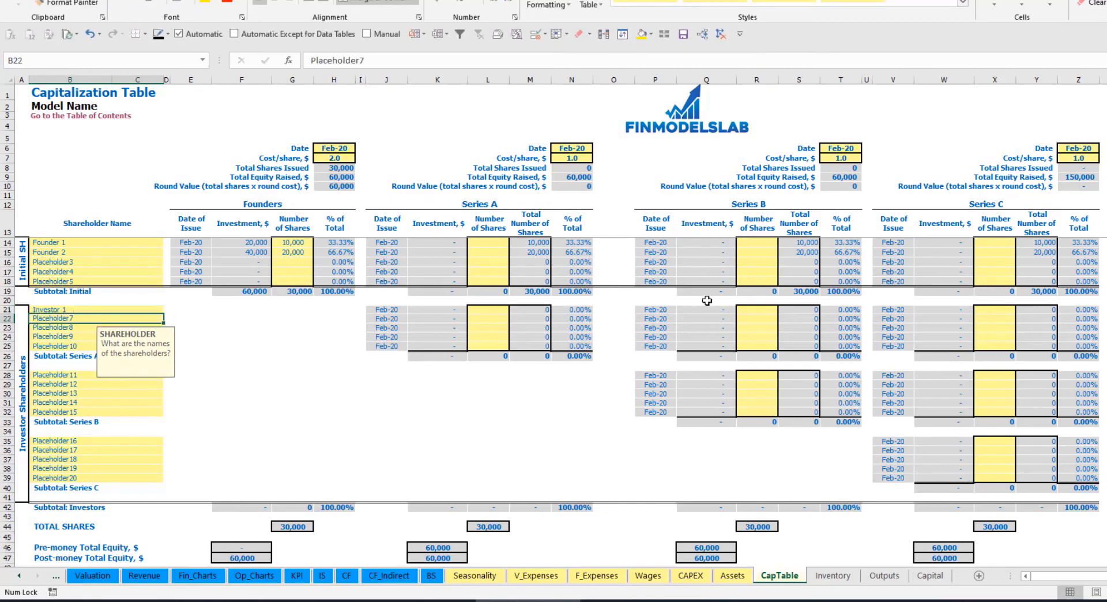
# - Set the Series A round's close date to May-20 and its cost per share to 5
pyautogui.click(579, 147)
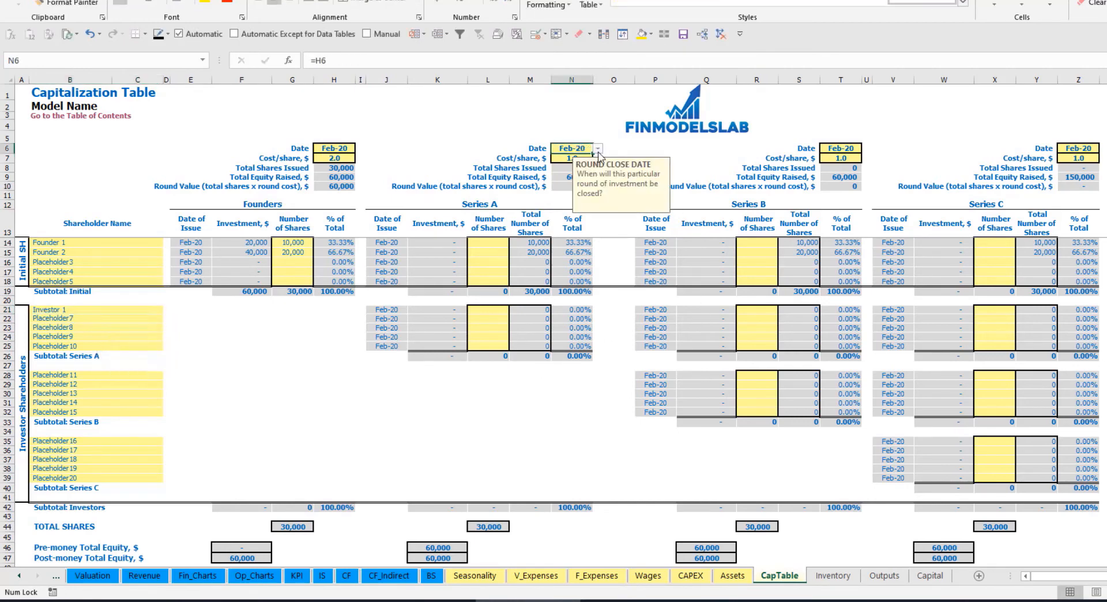
pyautogui.click(598, 148)
pyautogui.click(582, 185)
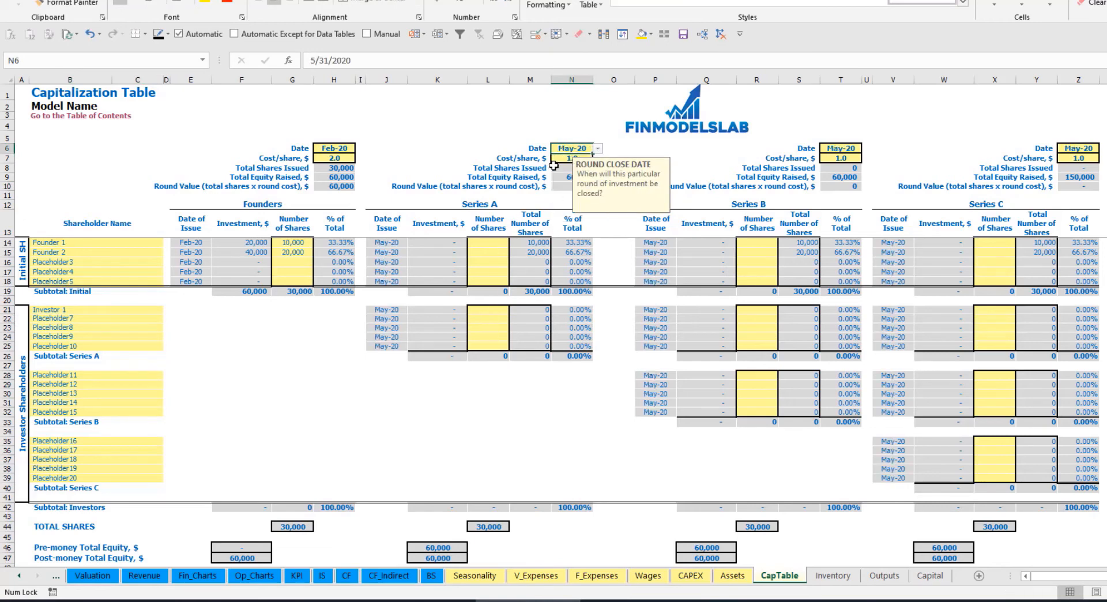
pyautogui.click(567, 157)
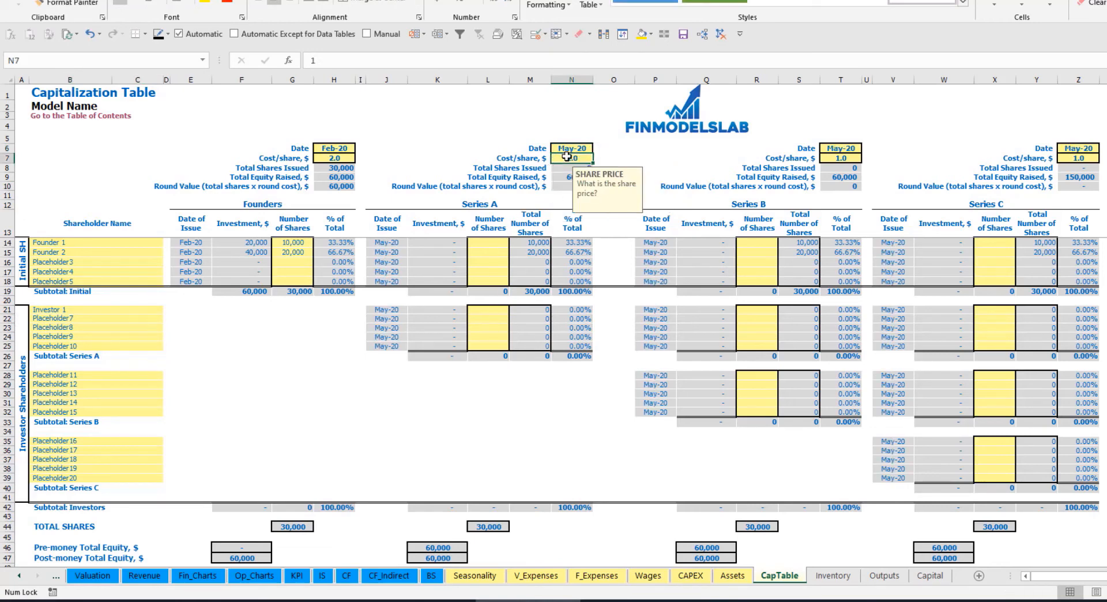
pyautogui.write('5')
pyautogui.press('Return')
# - Enter 1,000 Series A shares for Investor 1 and check the investment and Pre-money Total Equity
pyautogui.click(488, 309)
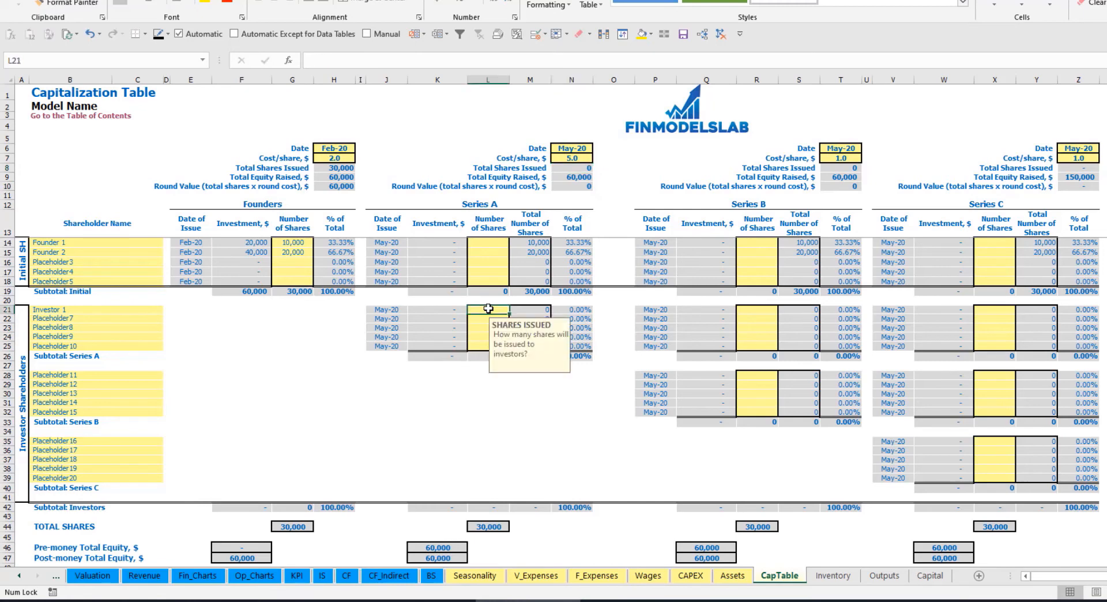
pyautogui.write('1,000')
pyautogui.press('Return')
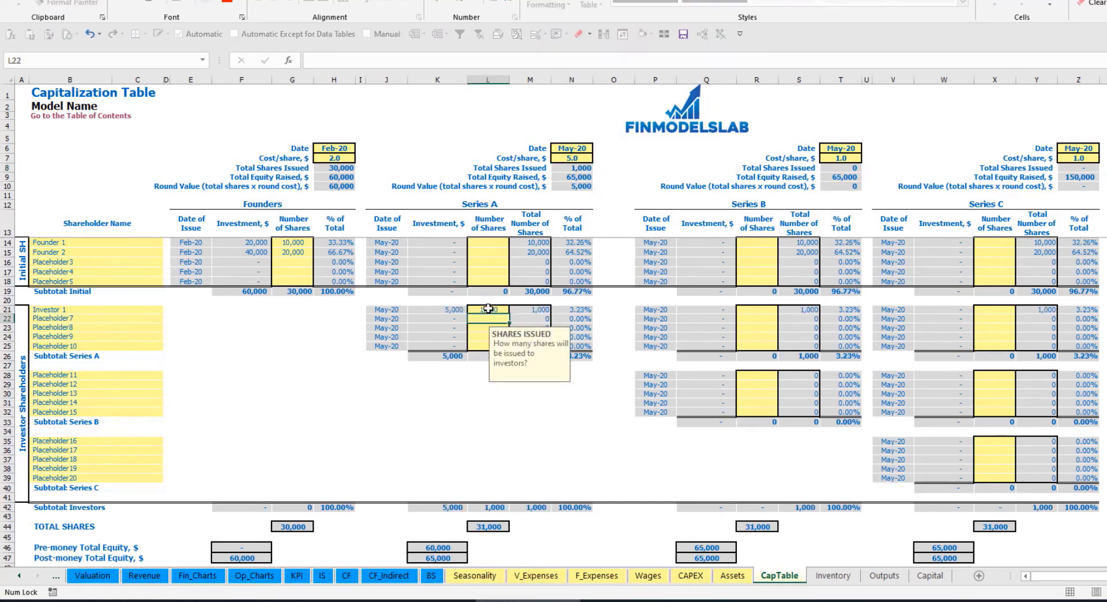
pyautogui.click(441, 311)
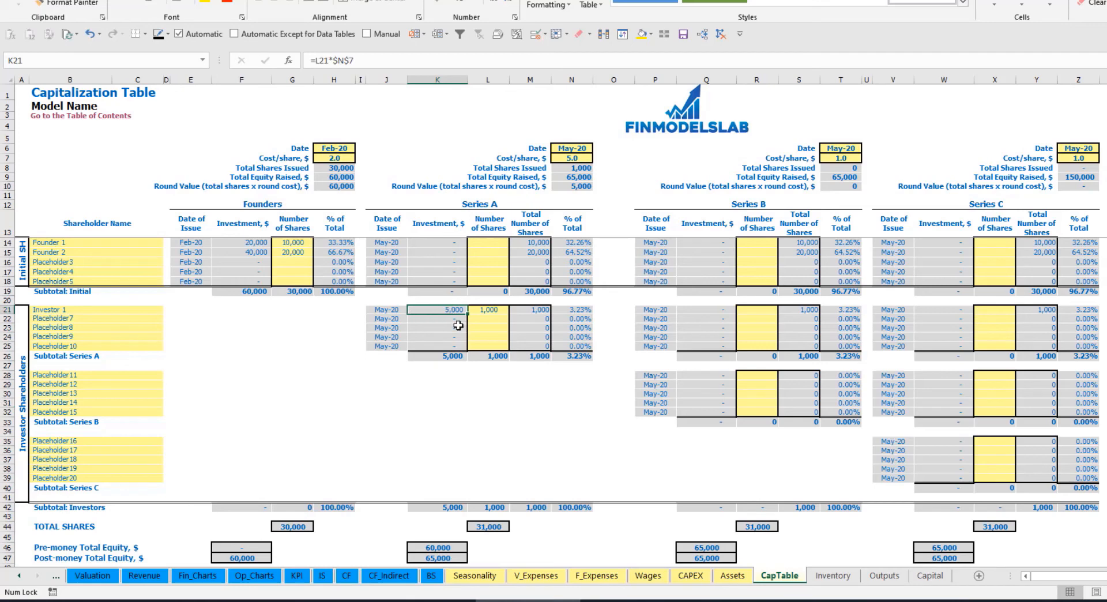
pyautogui.click(429, 542)
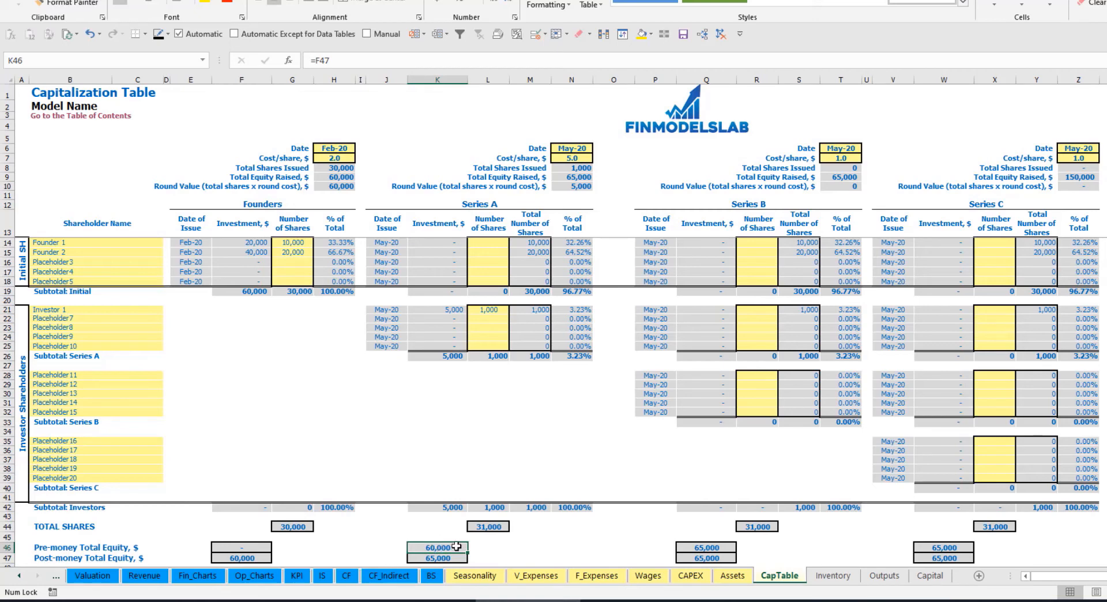
# - Examine the Series A Post-money Total Equity and the ownership percentages of Investor 1 and both founders
pyautogui.press('Down')
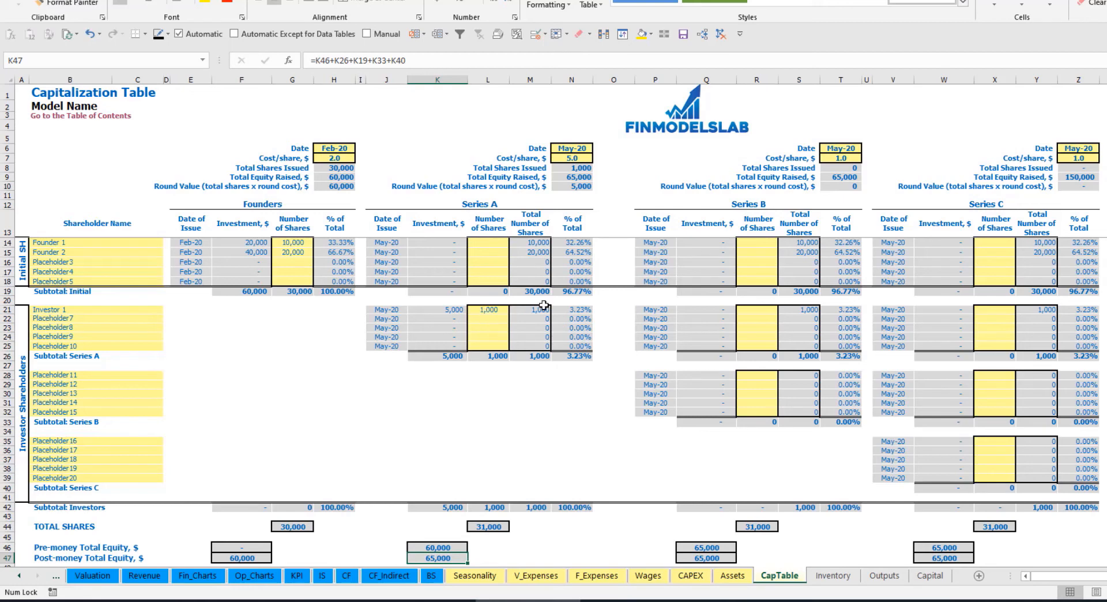
pyautogui.click(563, 309)
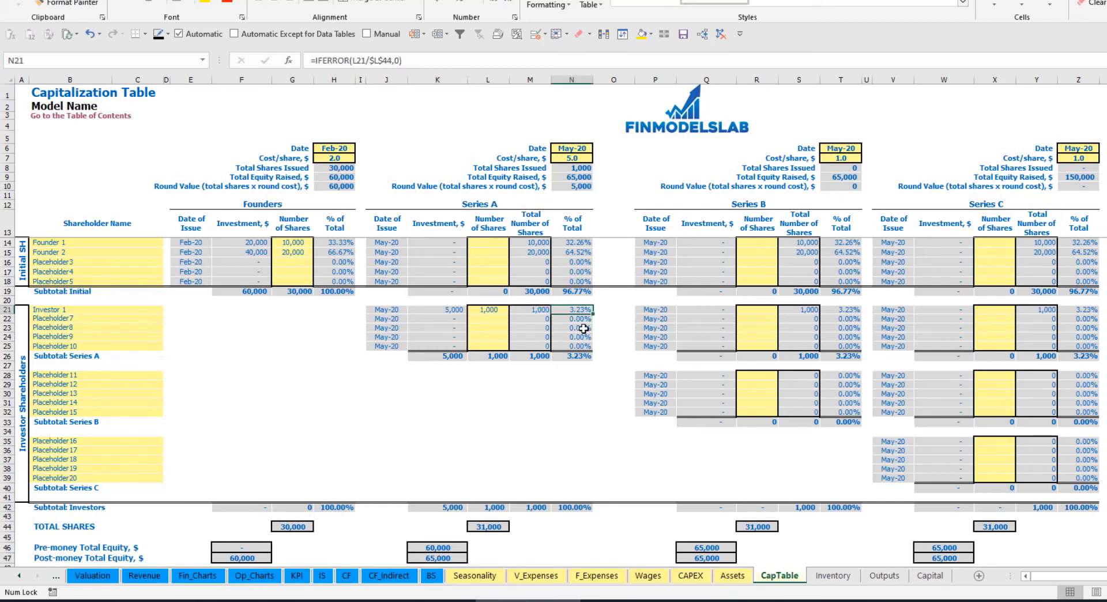
pyautogui.moveTo(123, 242); pyautogui.dragTo(130, 255)
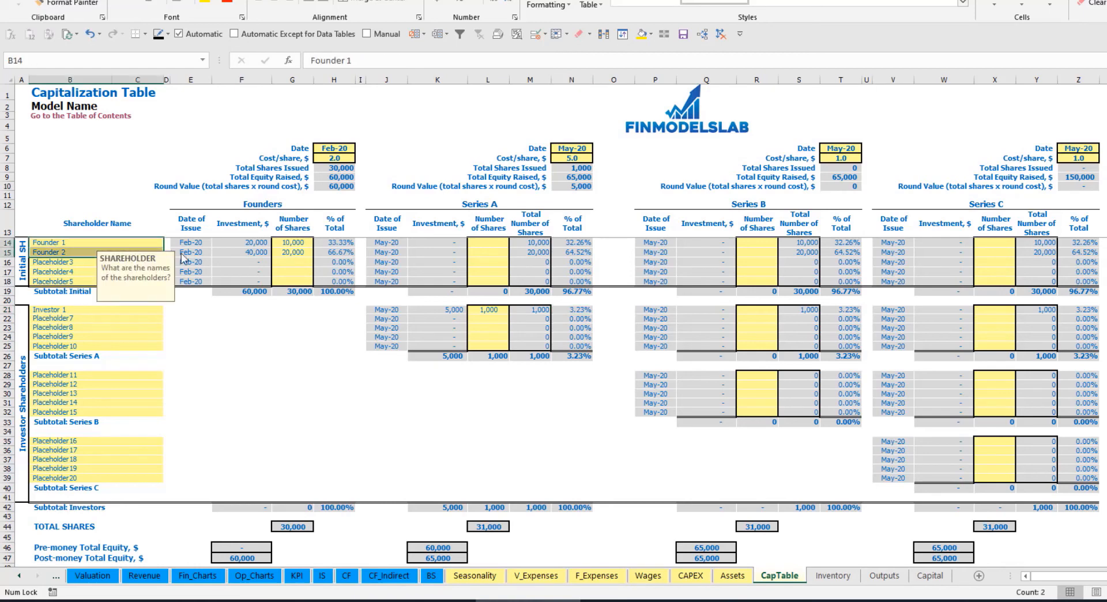
pyautogui.moveTo(577, 243); pyautogui.dragTo(577, 254)
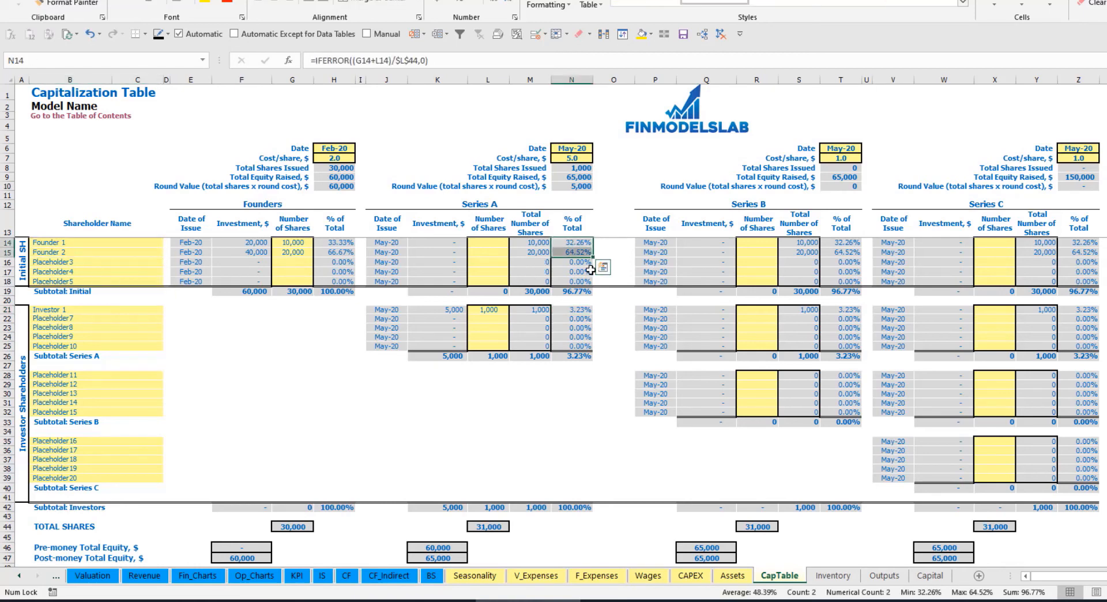
pyautogui.press('Up')
pyautogui.press('Down')
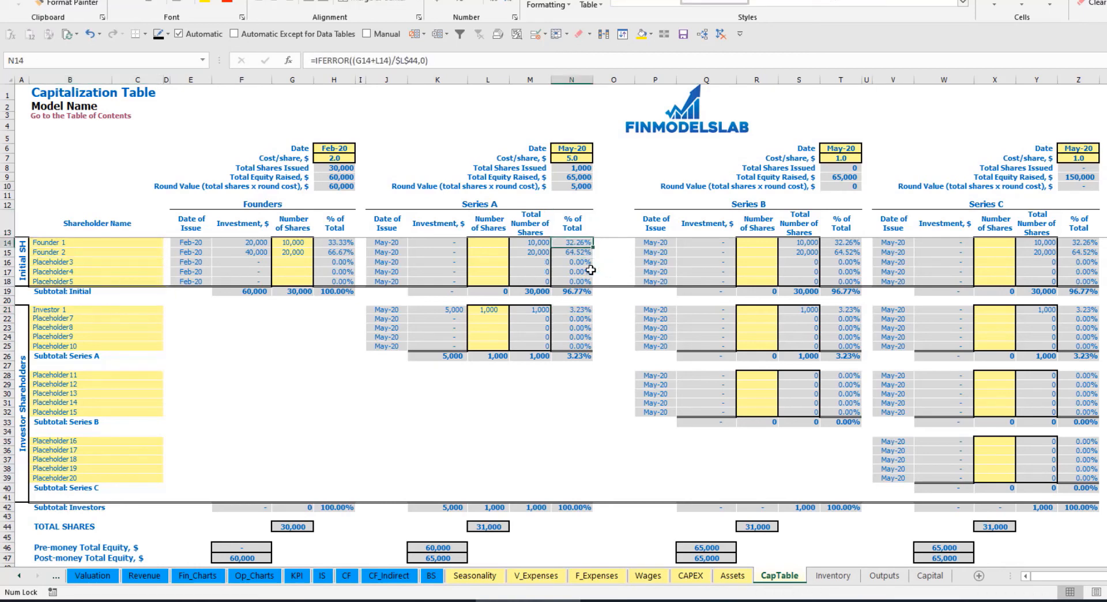
pyautogui.press('Down')
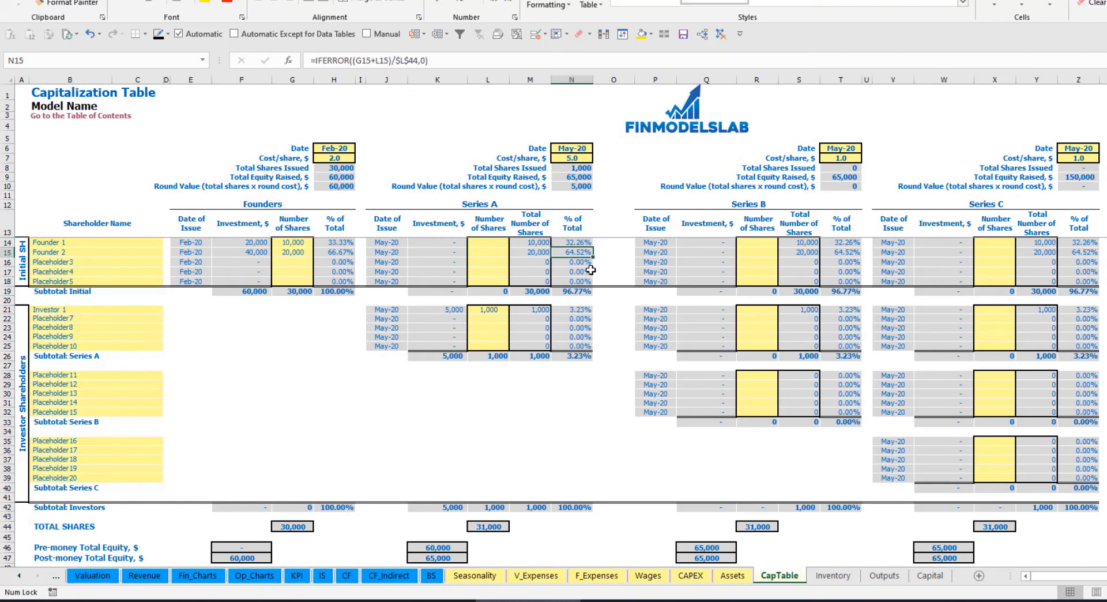
# - Review the Series B and Series C shareholder name inputs and the Series A investors' number-of-shares inputs
pyautogui.click(107, 383)
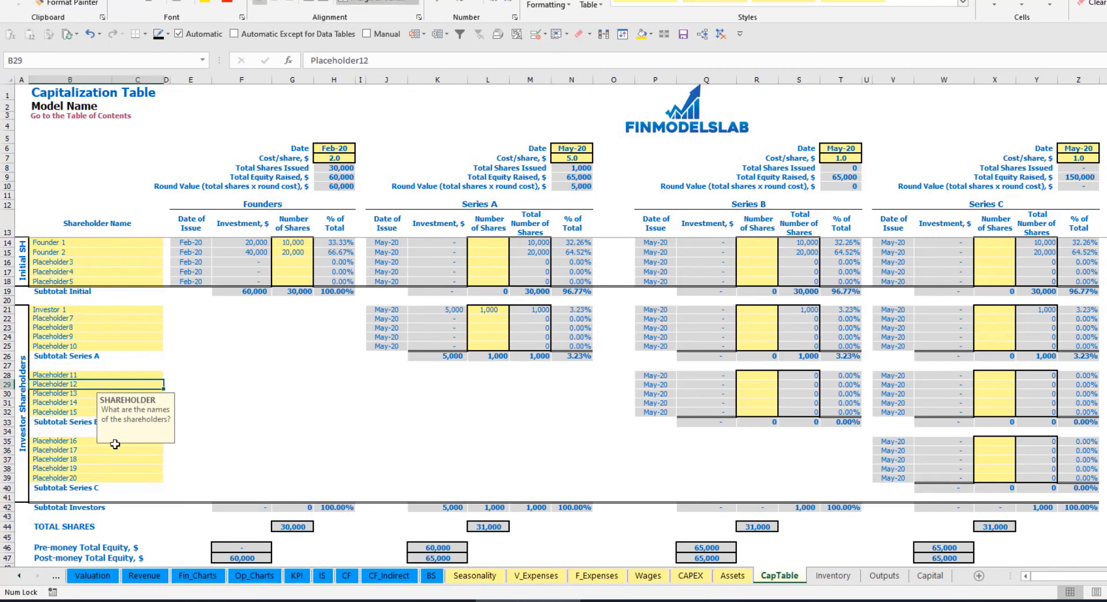
pyautogui.click(91, 442)
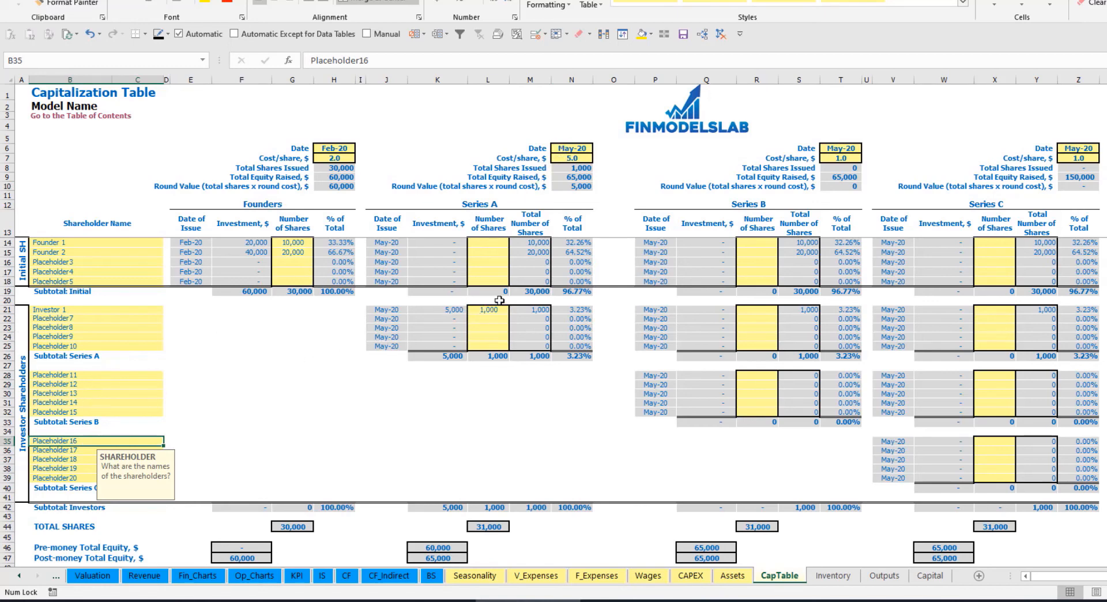
pyautogui.moveTo(494, 310); pyautogui.dragTo(487, 346)
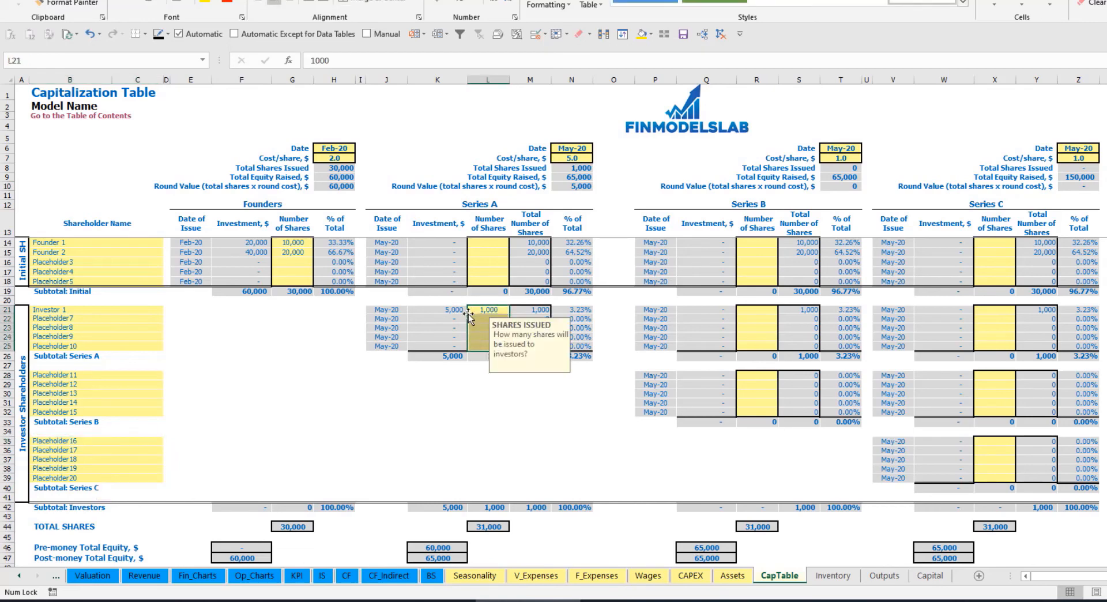
pyautogui.click(499, 392)
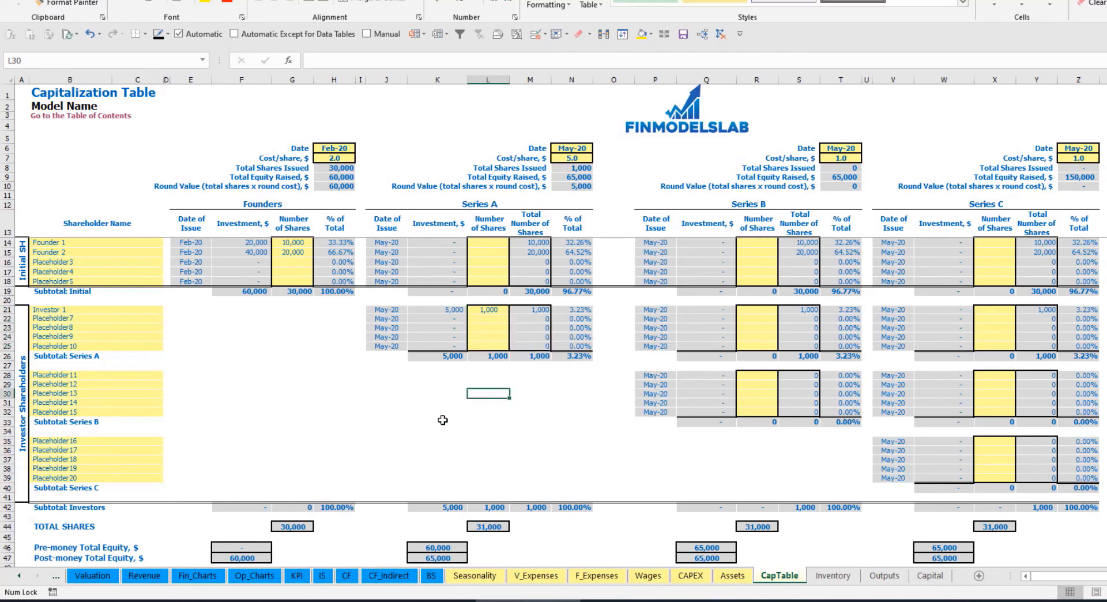
# - Check Ordinary Equity Raisings in the cash flow statement and Ordinary Equity on the balance sheet
pyautogui.click(347, 575)
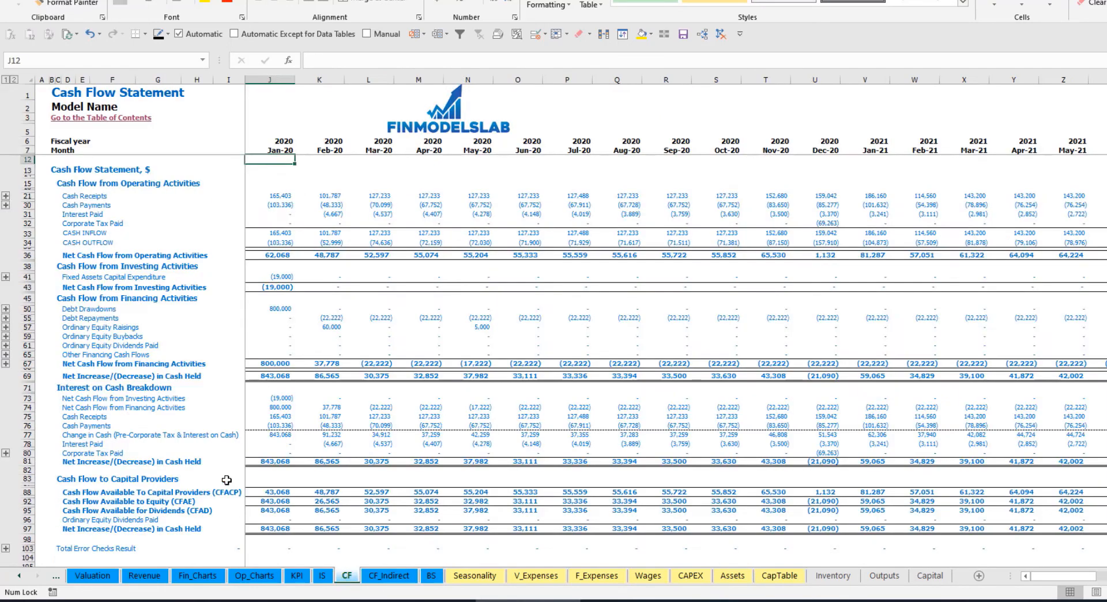
pyautogui.click(26, 327)
pyautogui.click(333, 327)
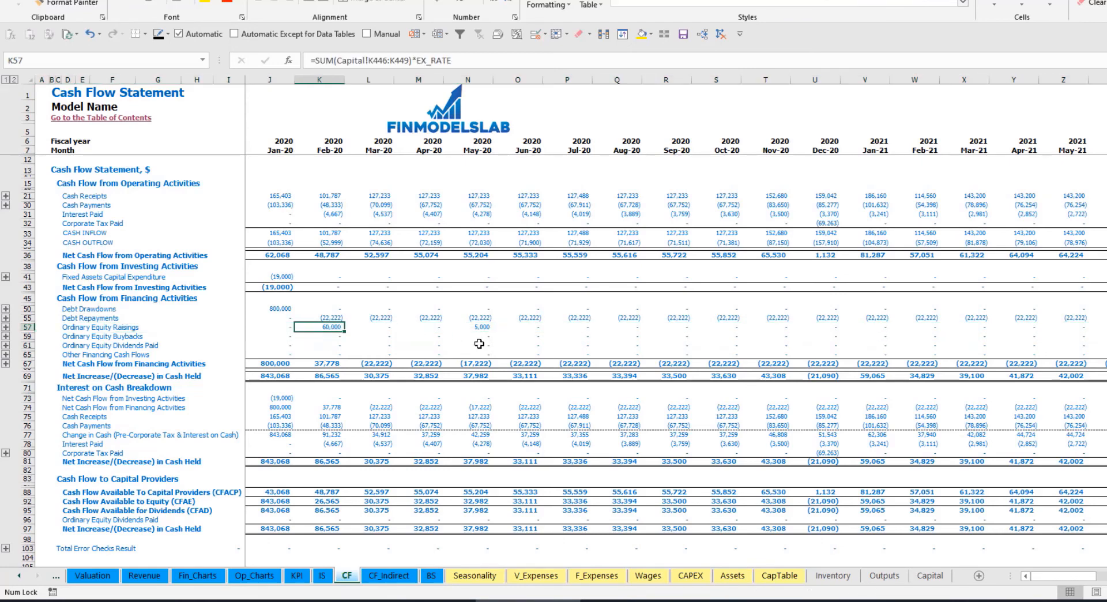
pyautogui.click(431, 575)
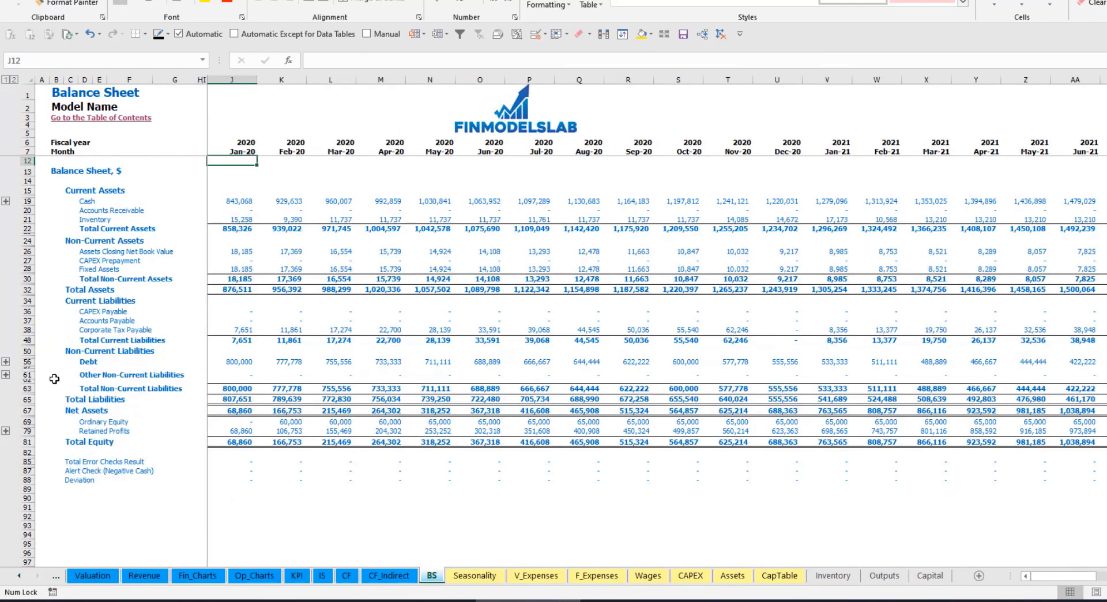
pyautogui.click(27, 422)
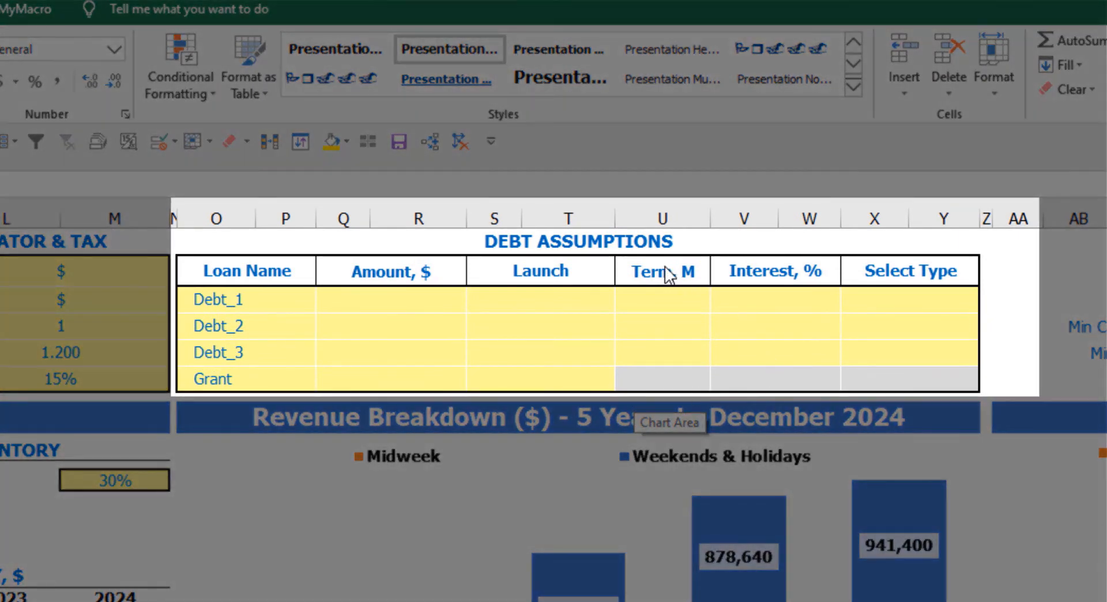
# - Try Annuity as the repayment type for Debt_1 in the dashboard's Debt Assumptions
pyautogui.click(641, 245)
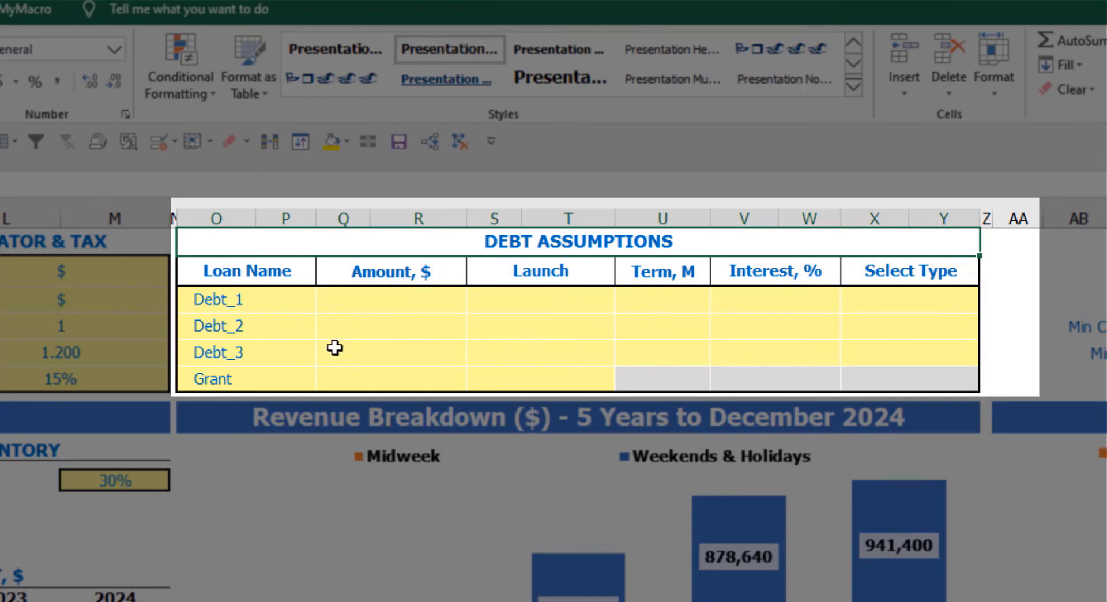
pyautogui.click(973, 293)
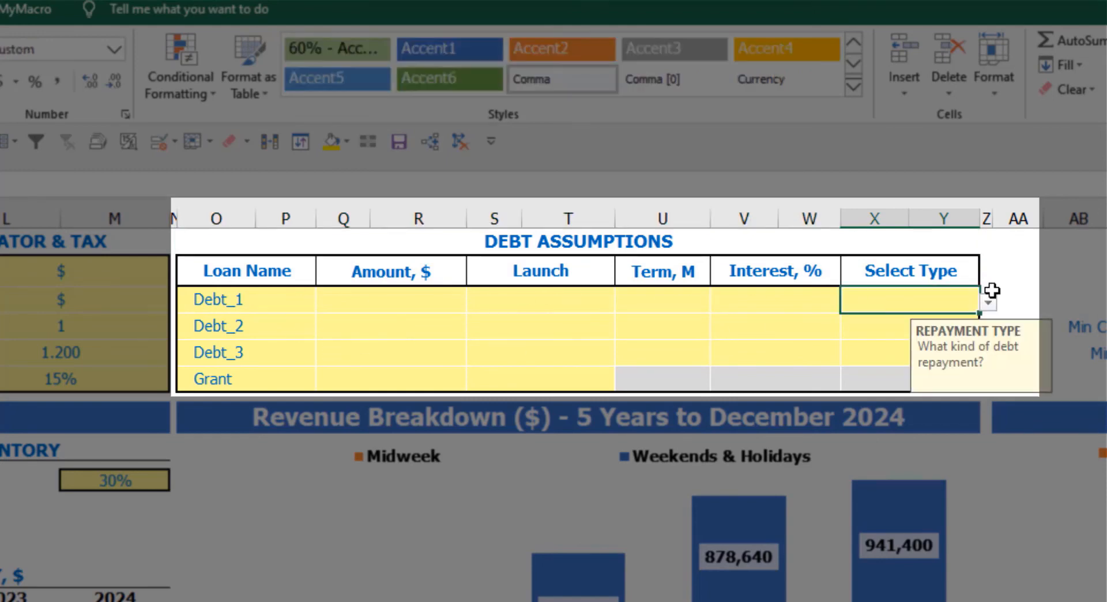
pyautogui.click(989, 303)
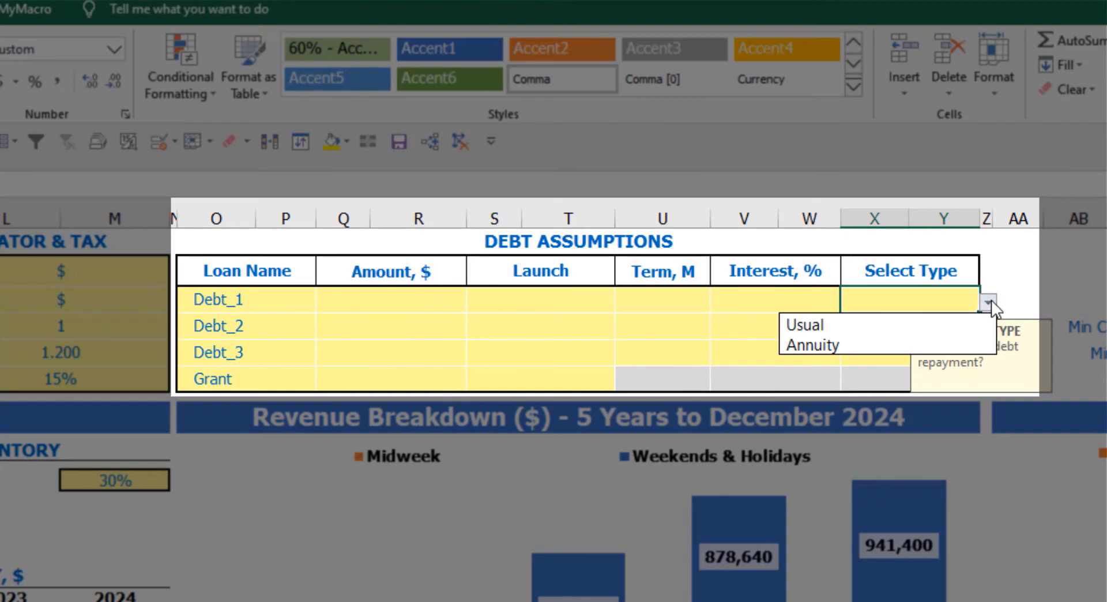
pyautogui.click(962, 340)
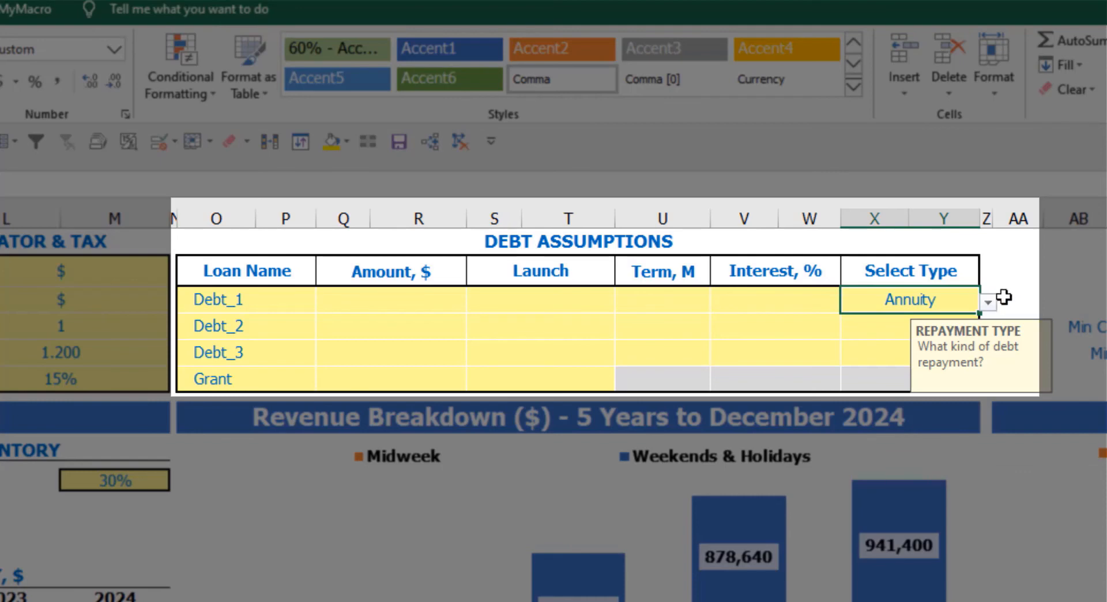
# - Set Debt_1's repayment type to Usual and its amount to 1,000,000 in the Debt Assumptions
pyautogui.click(988, 302)
pyautogui.click(950, 326)
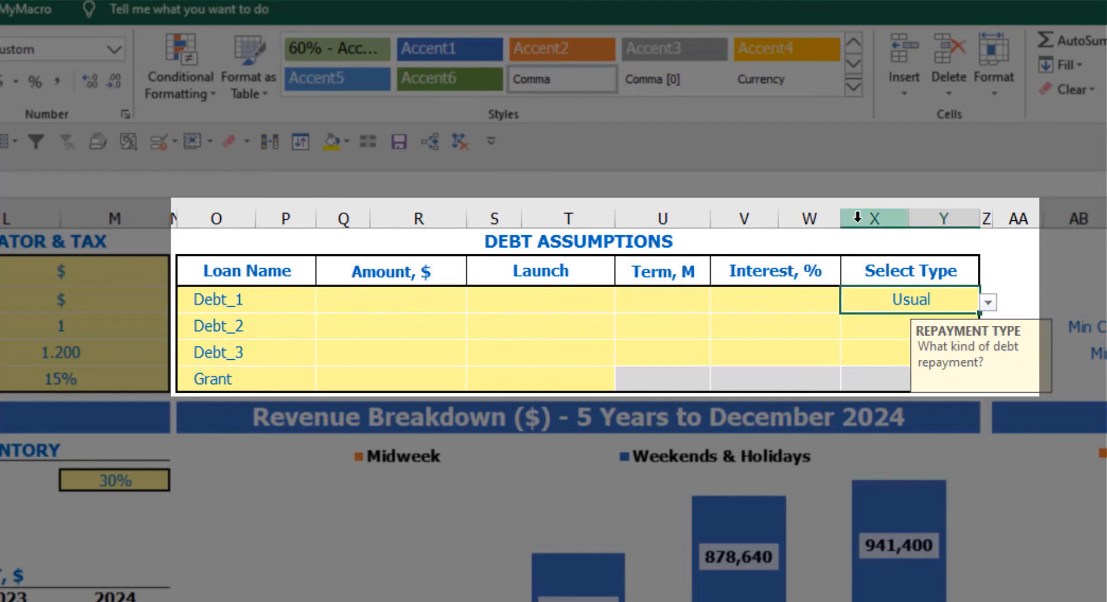
pyautogui.click(438, 300)
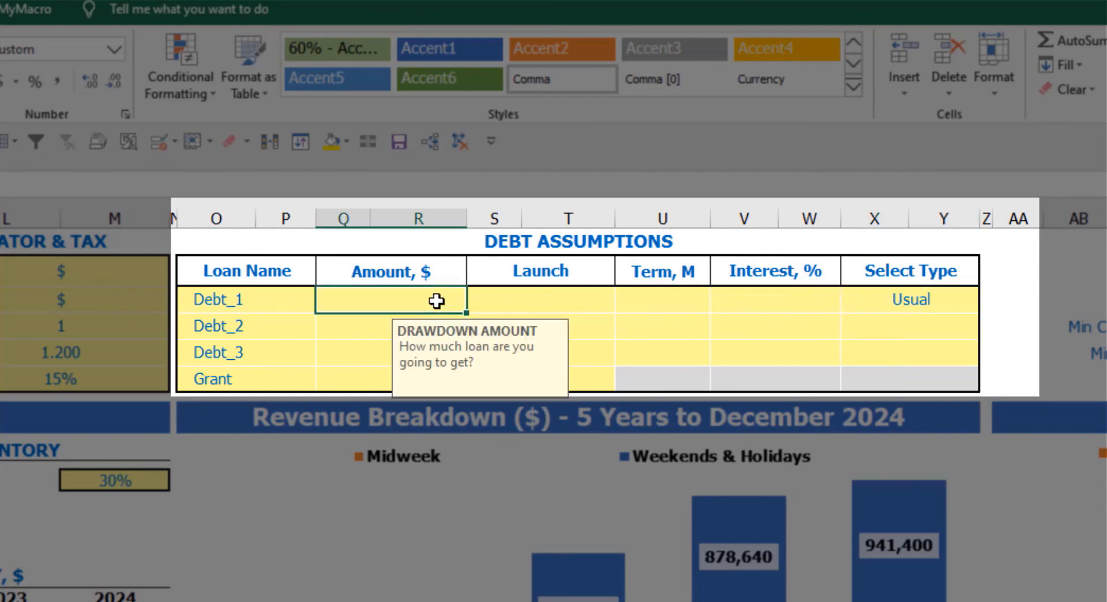
pyautogui.write('1,000,0')
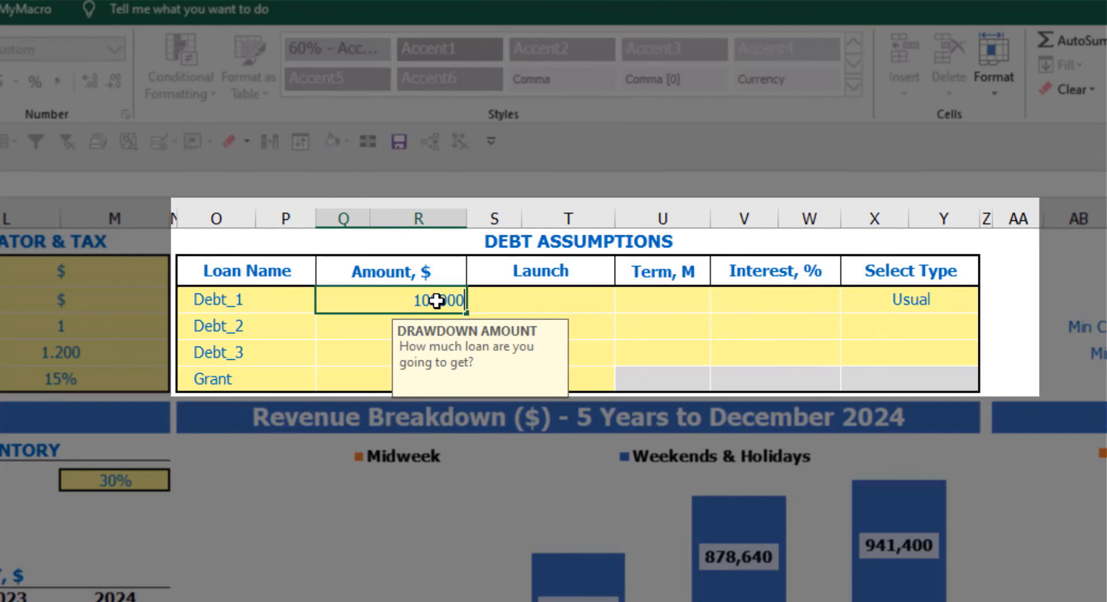
pyautogui.write('00')
pyautogui.press('Return')
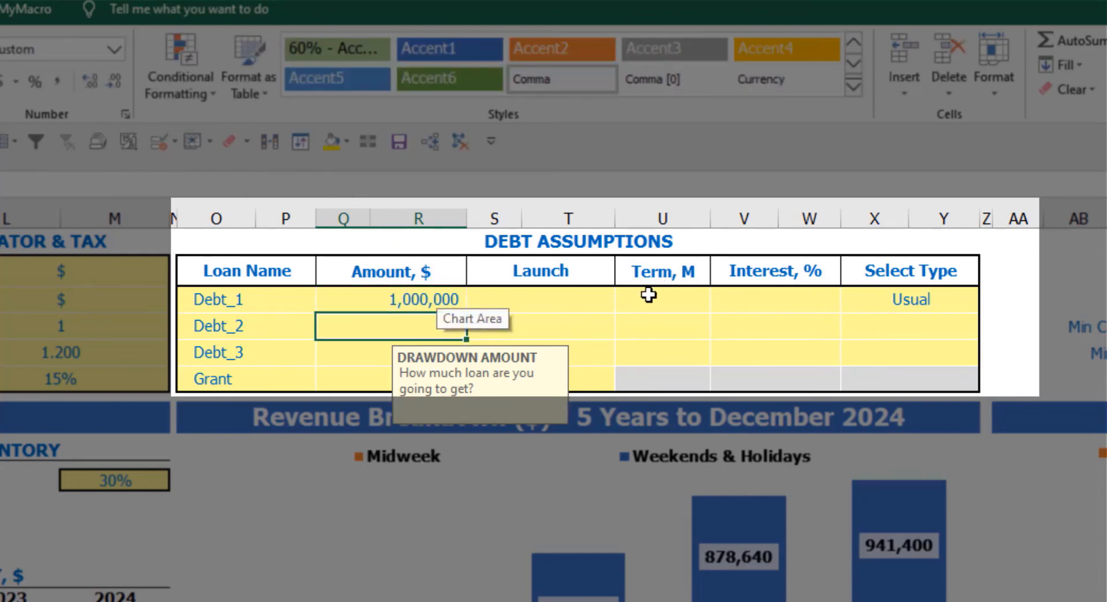
# - Set Debt_1's launch date to Feb-20 and its repayment term to 60 months
pyautogui.click(611, 298)
pyautogui.click(622, 303)
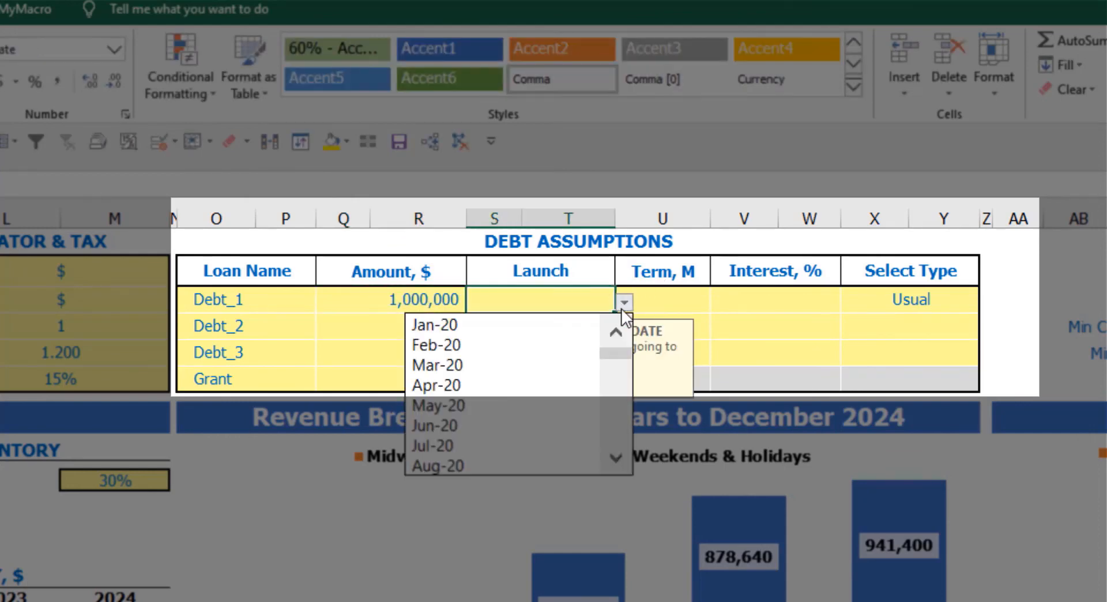
pyautogui.click(574, 342)
pyautogui.click(663, 291)
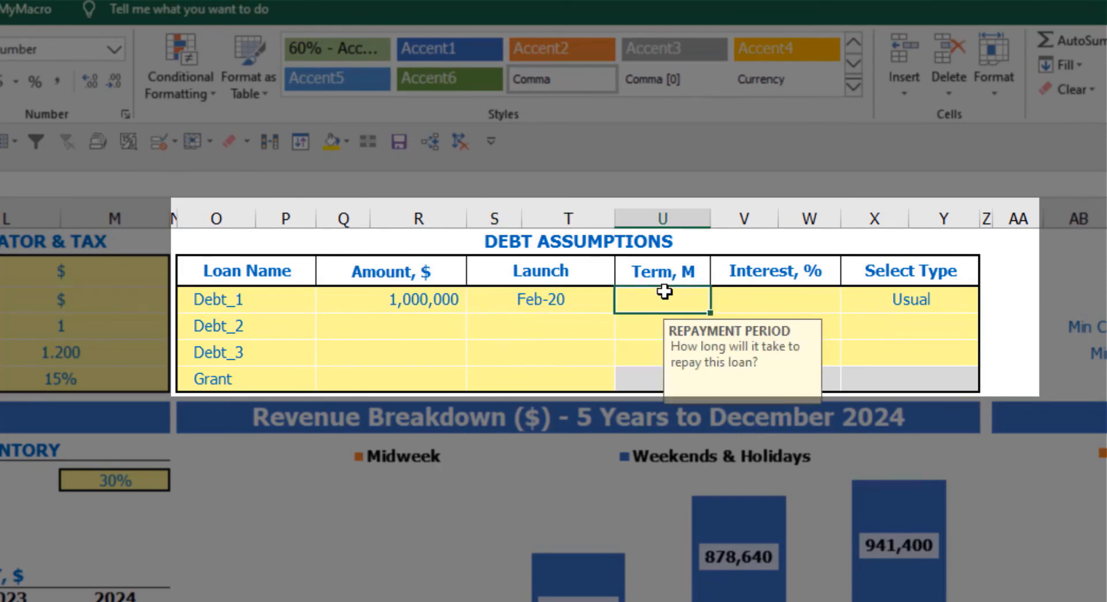
pyautogui.write('60')
pyautogui.press('Return')
# - Set Debt_1's annual interest rate to 5%
pyautogui.click(729, 298)
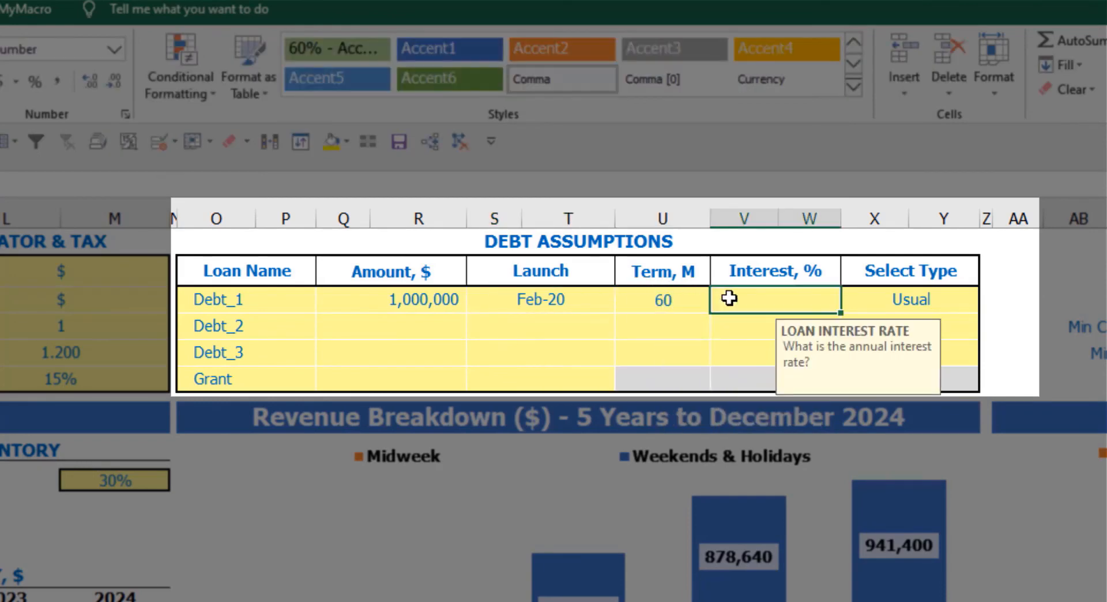
pyautogui.write('5')
pyautogui.press('Return')
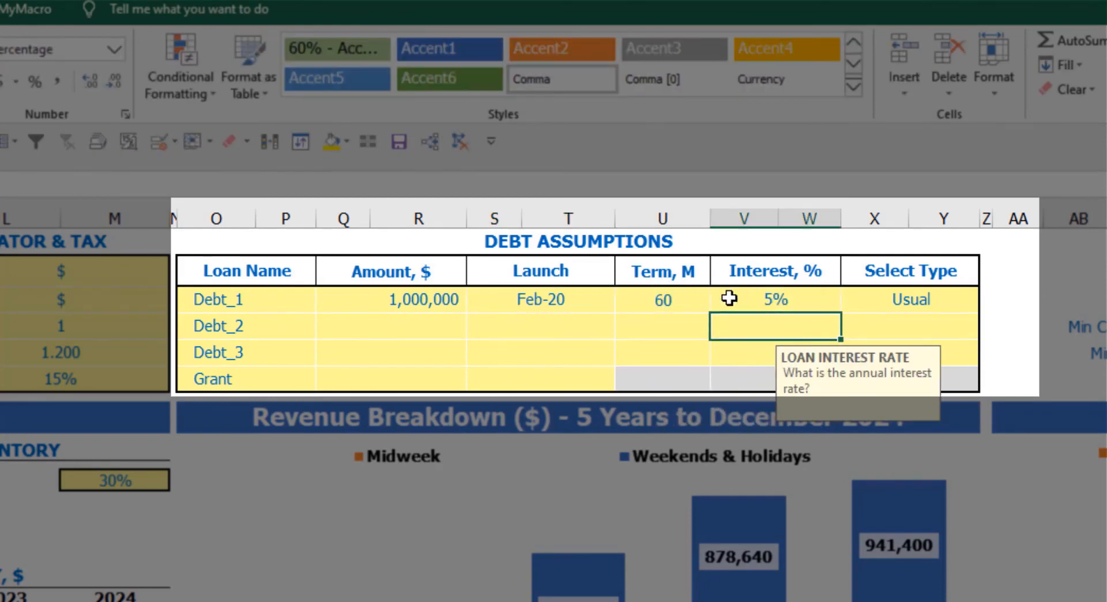
# - Enter a Grant of 500,000 with a Mar-20 launch date in the Debt Assumptions
pyautogui.click(408, 382)
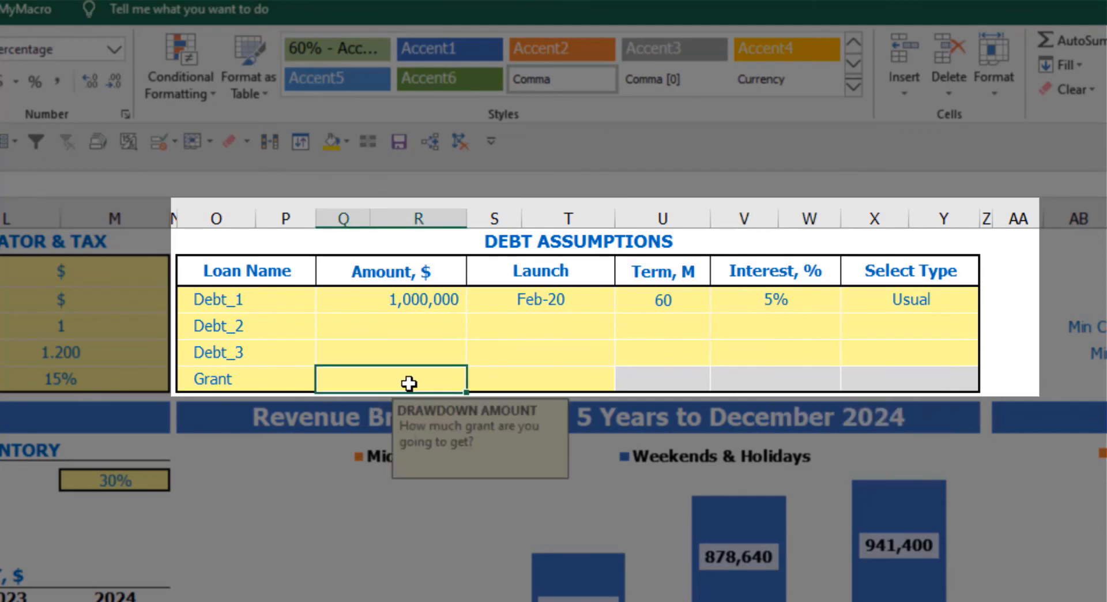
pyautogui.write('500000')
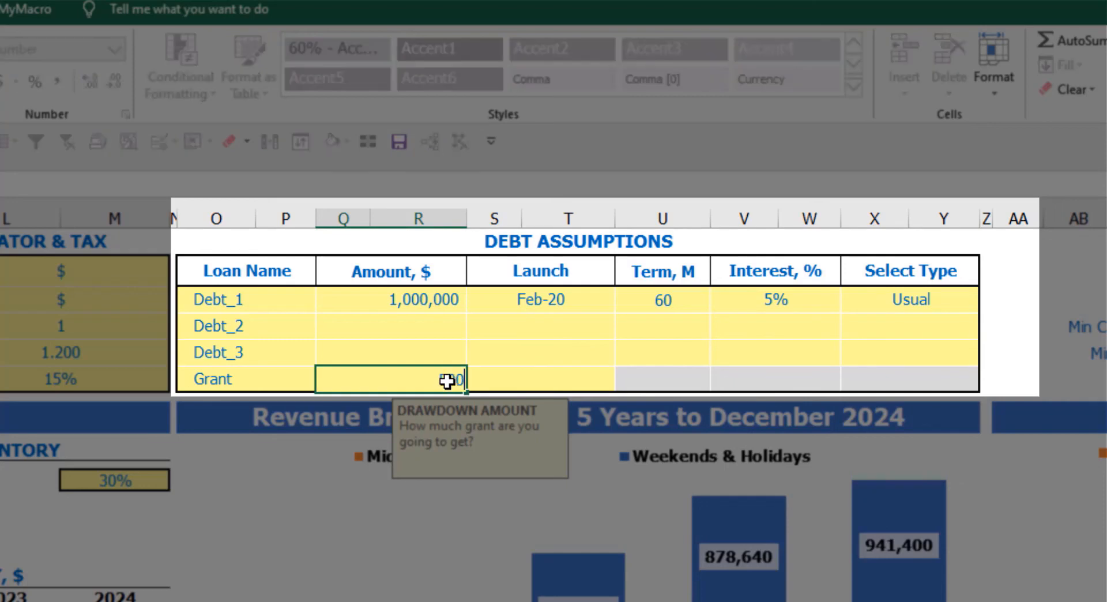
pyautogui.press('Return')
pyautogui.click(574, 382)
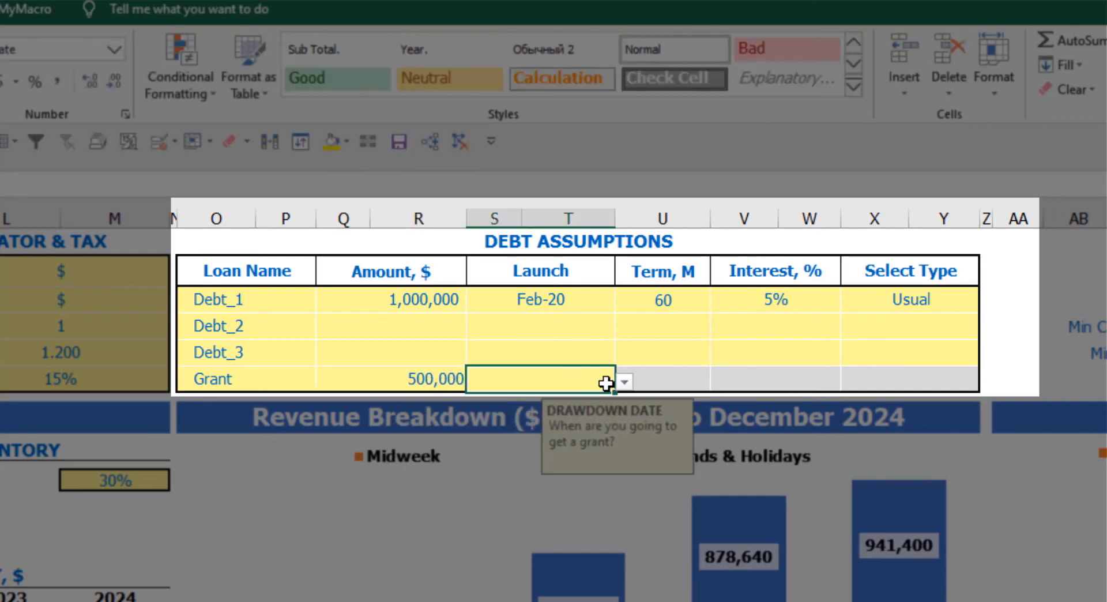
pyautogui.click(625, 382)
pyautogui.press('Escape')
pyautogui.click(553, 451)
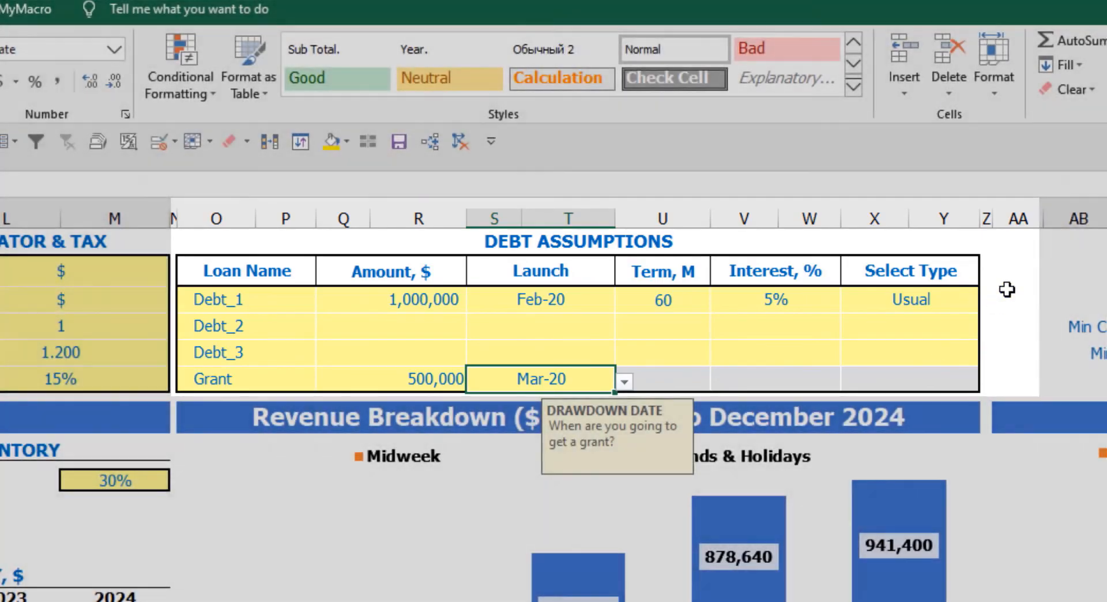
pyautogui.click(1008, 287)
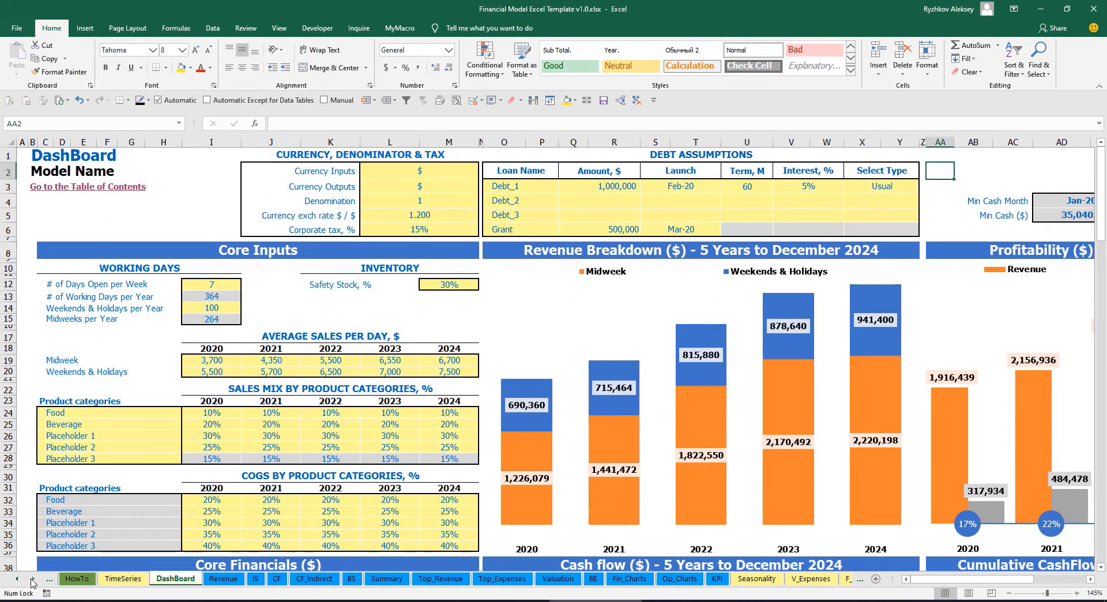
# - Review the debt drawdown, repayment and interest expense calculations for each loan on the Capital sheet
pyautogui.click(31, 579)
pyautogui.click(31, 579)
pyautogui.click(32, 579)
pyautogui.click(32, 578)
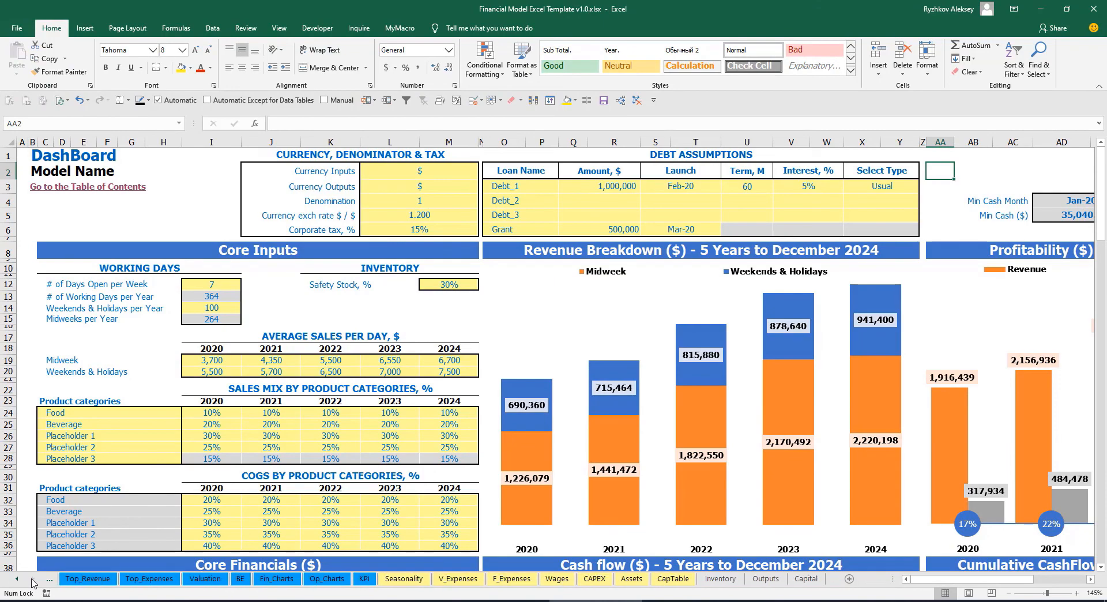
pyautogui.click(806, 579)
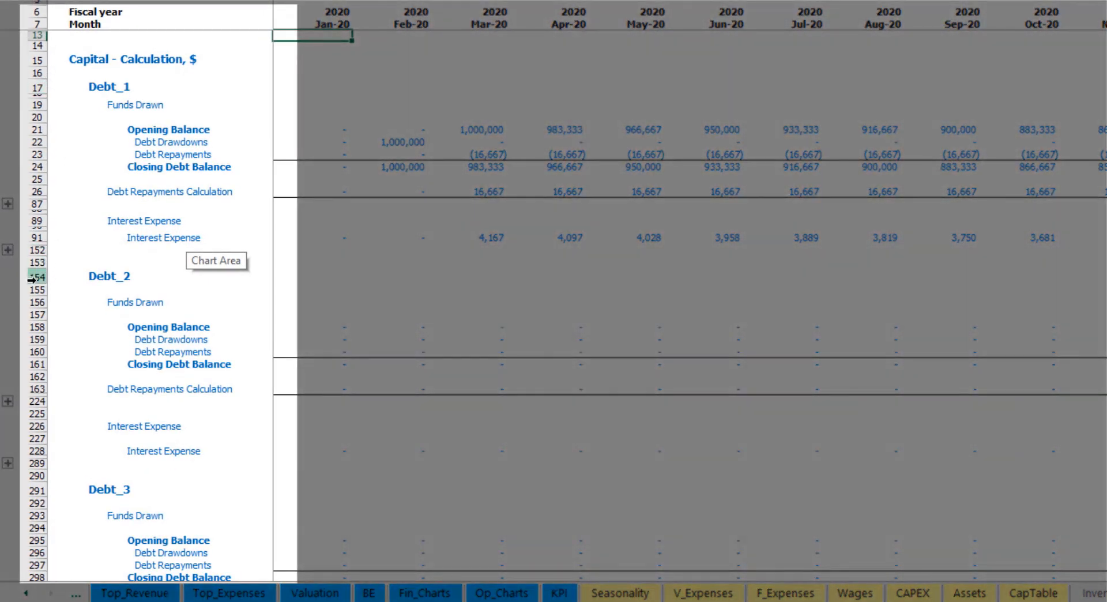
pyautogui.scroll(-9, 31, 279)
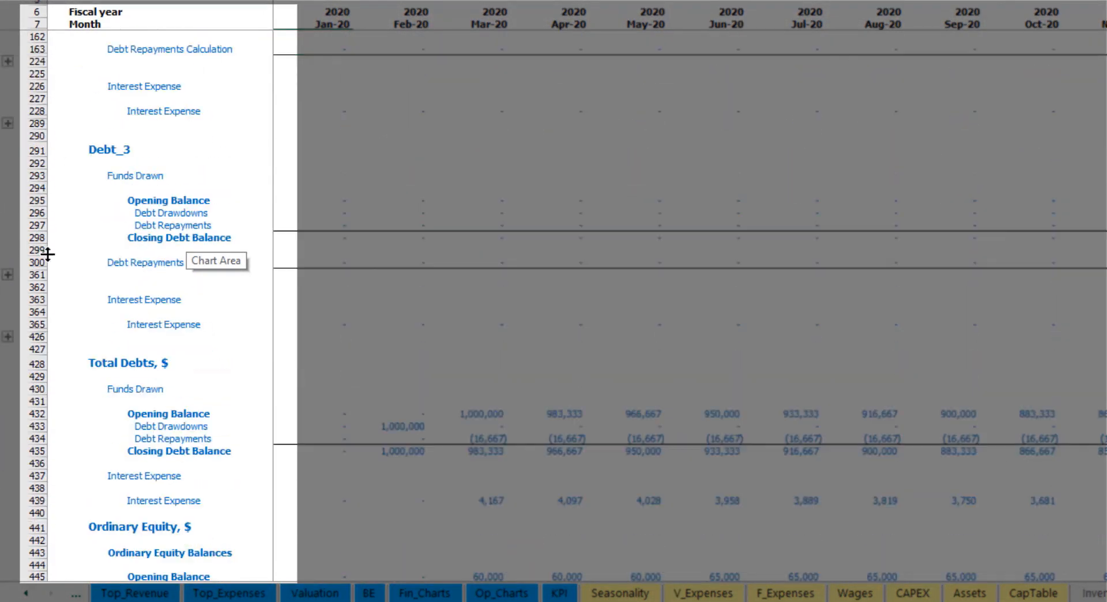
pyautogui.scroll(5, 70, 288)
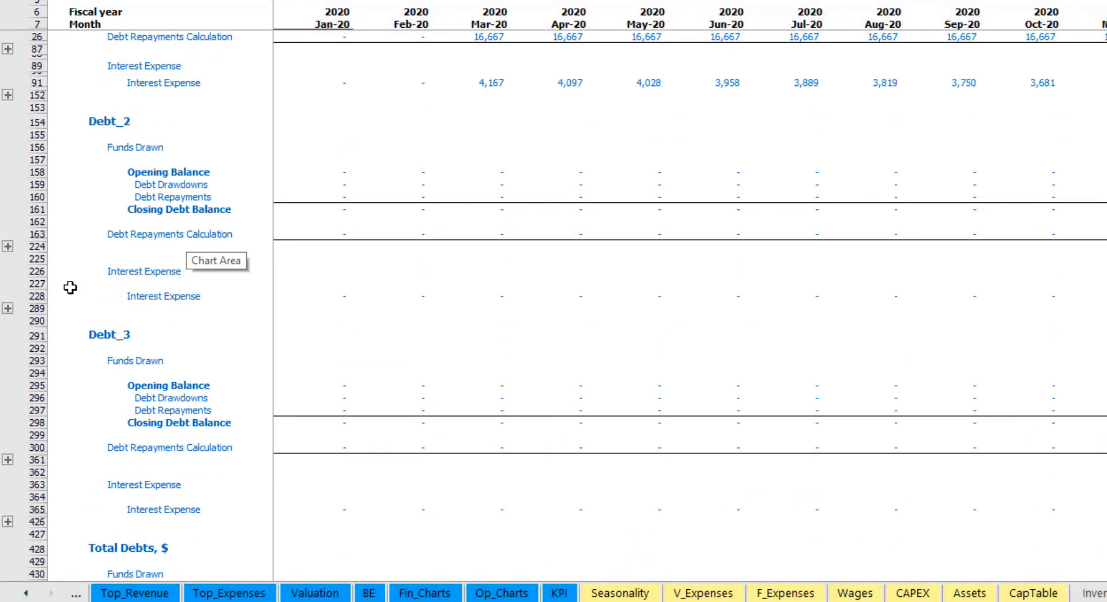
# - Examine the Interest Expense row on the Income Statement sheet
pyautogui.scroll(4, 70, 287)
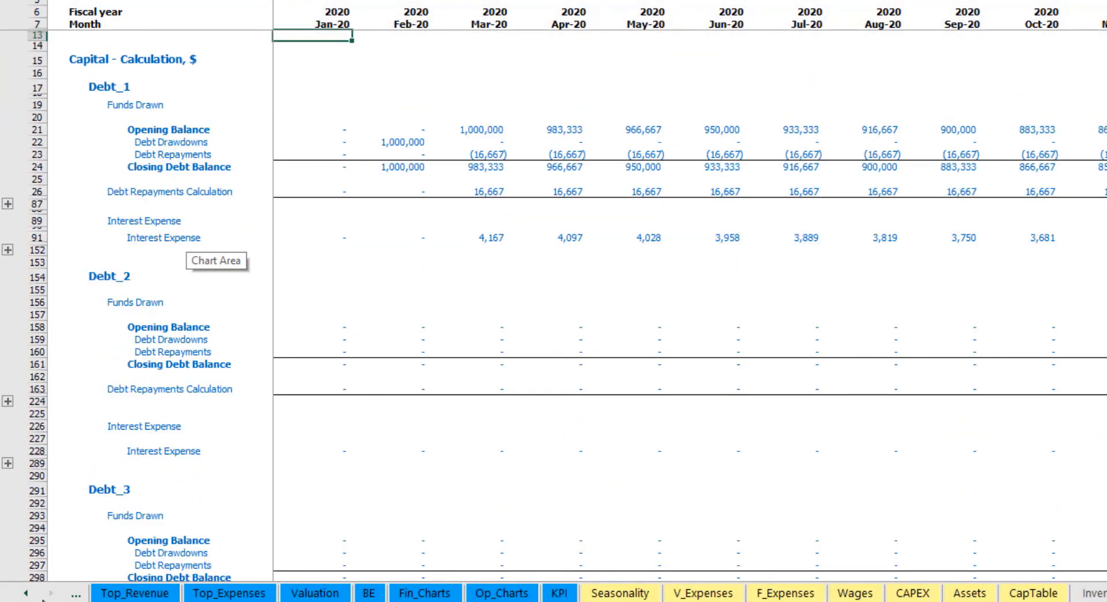
pyautogui.click(26, 592)
pyautogui.click(26, 593)
pyautogui.click(26, 594)
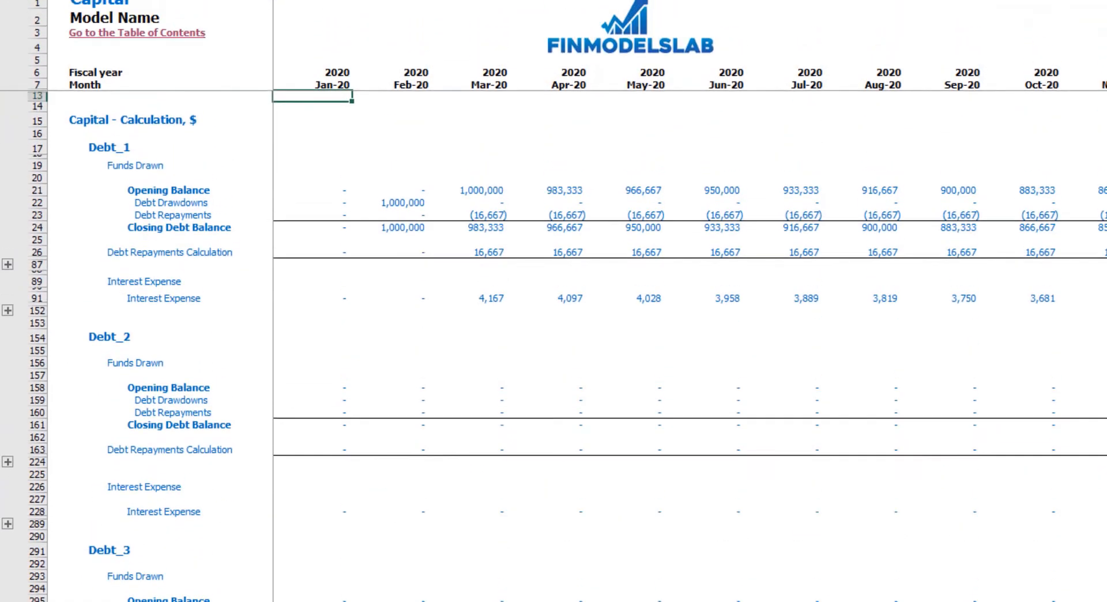
pyautogui.click(249, 593)
pyautogui.press('Up')
pyautogui.press('Up')
pyautogui.press('Up')
pyautogui.press('Up')
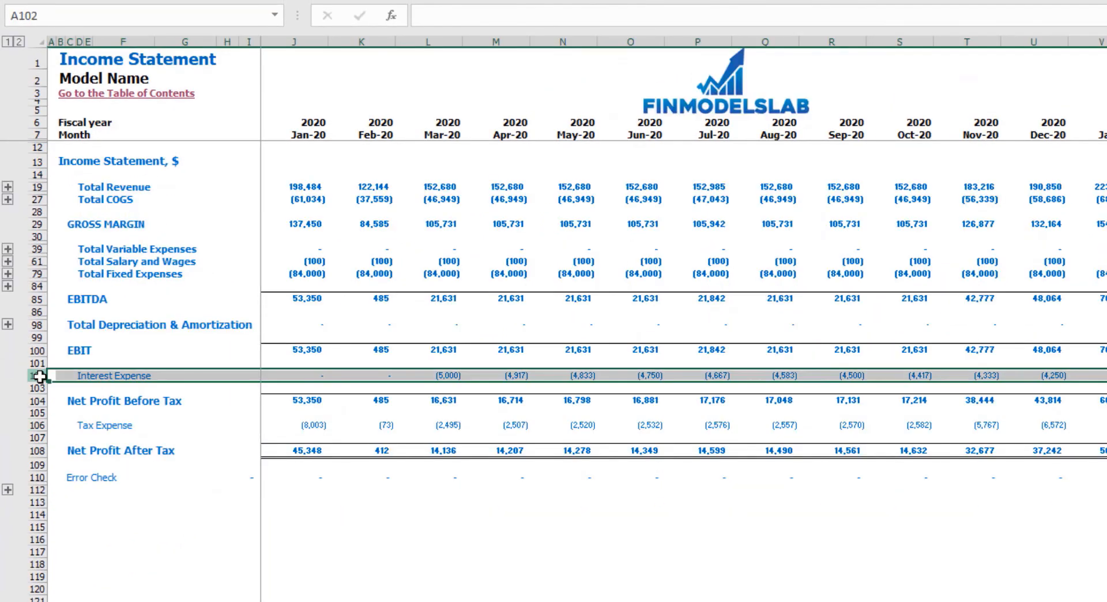
# - Inspect Interest Paid, Debt Drawdowns and Debt Repayments on the Cash Flow Statement, and the Debt row on the Balance Sheet
pyautogui.click(311, 600)
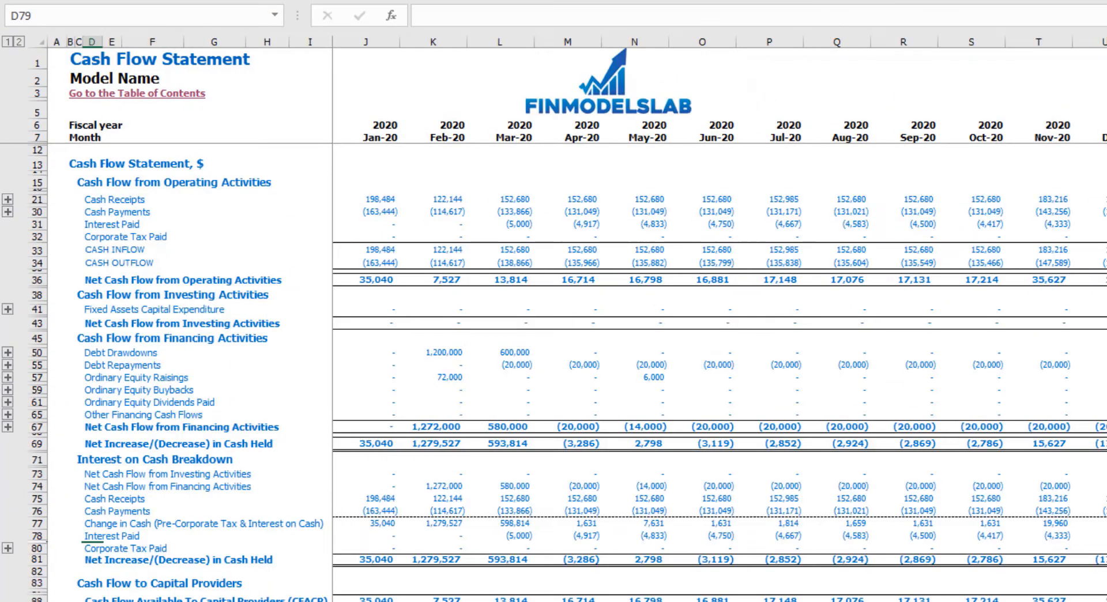
pyautogui.click(38, 224)
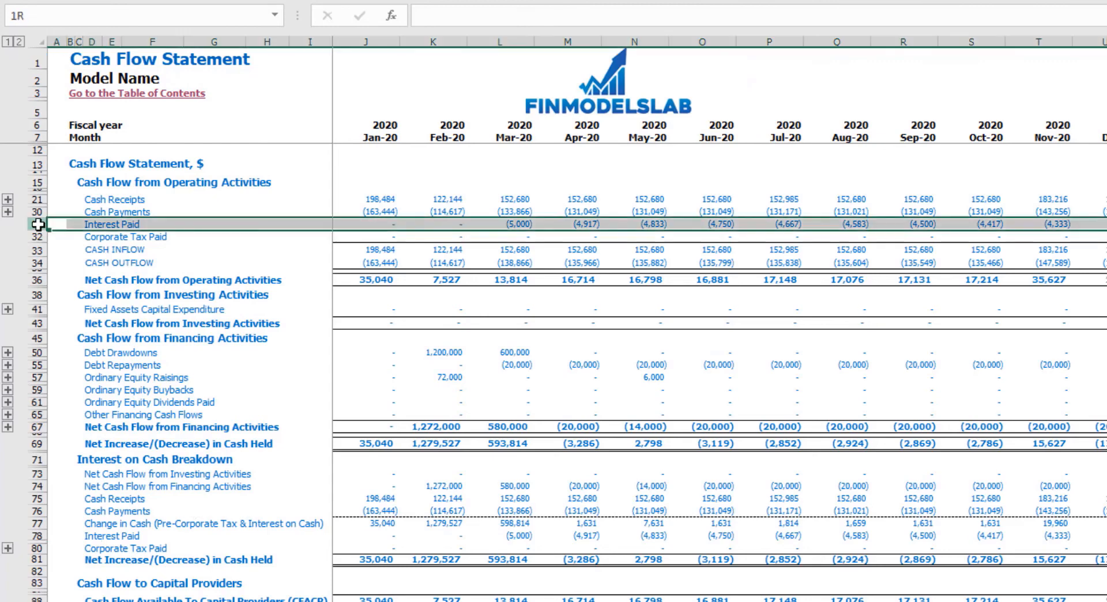
pyautogui.click(38, 353)
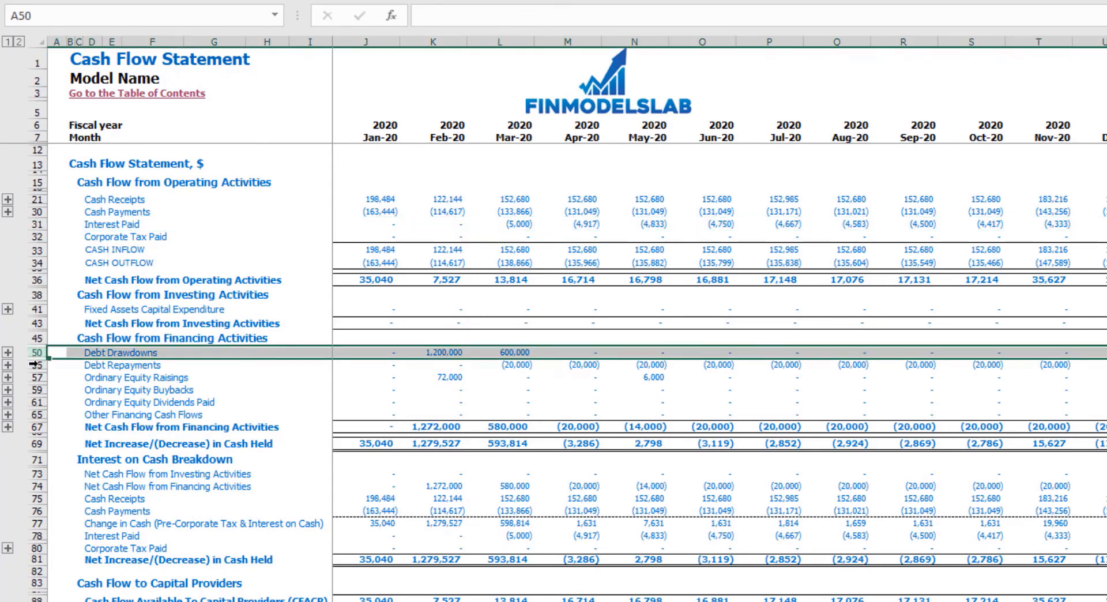
pyautogui.click(38, 366)
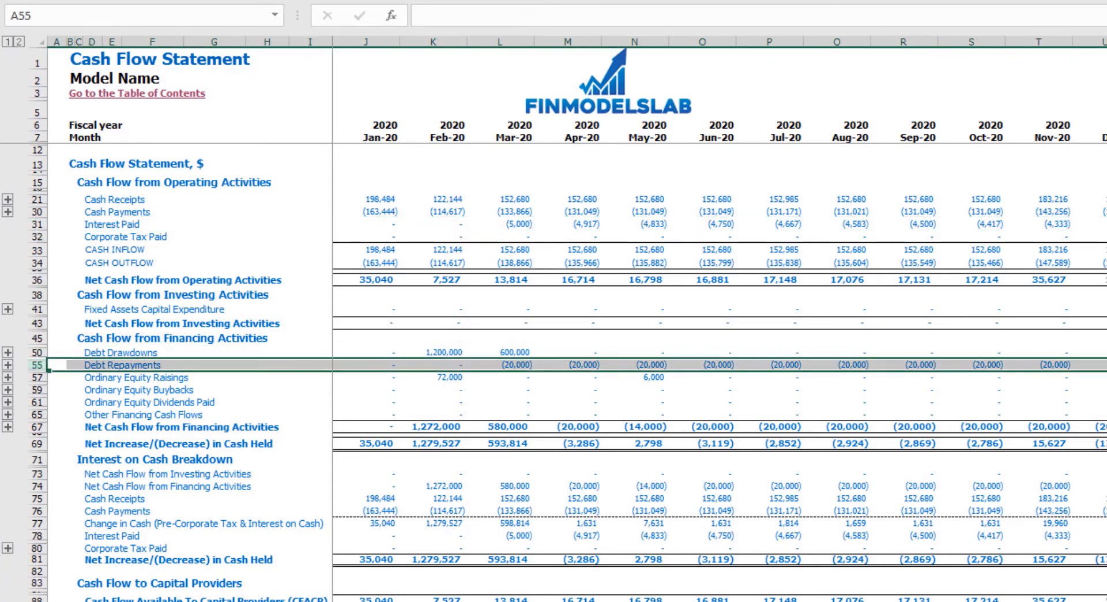
pyautogui.hotkey('ctrl', 'pagedown')
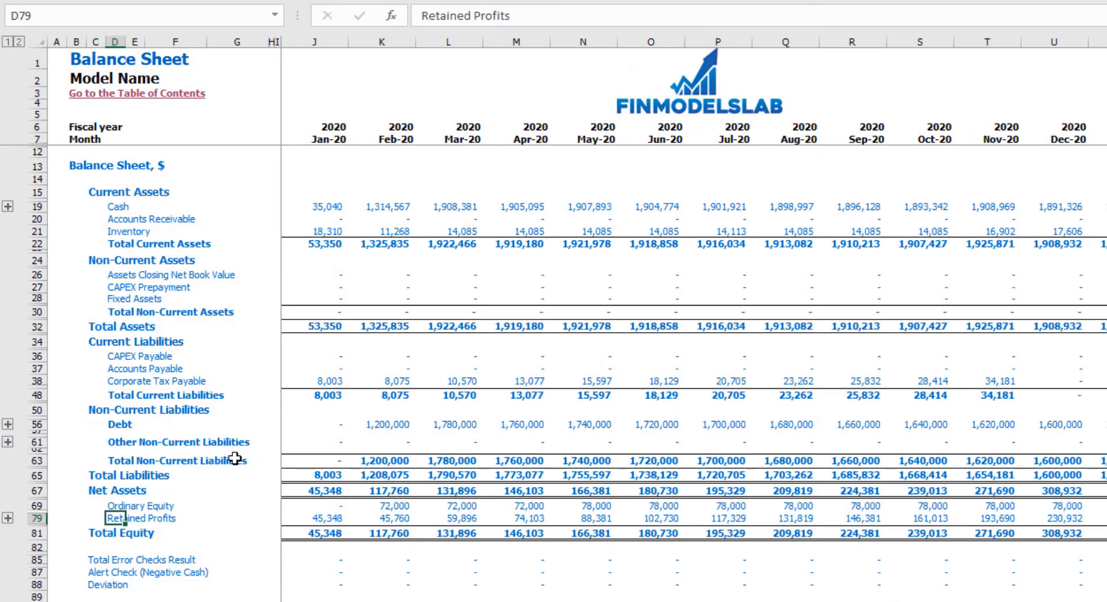
pyautogui.click(37, 425)
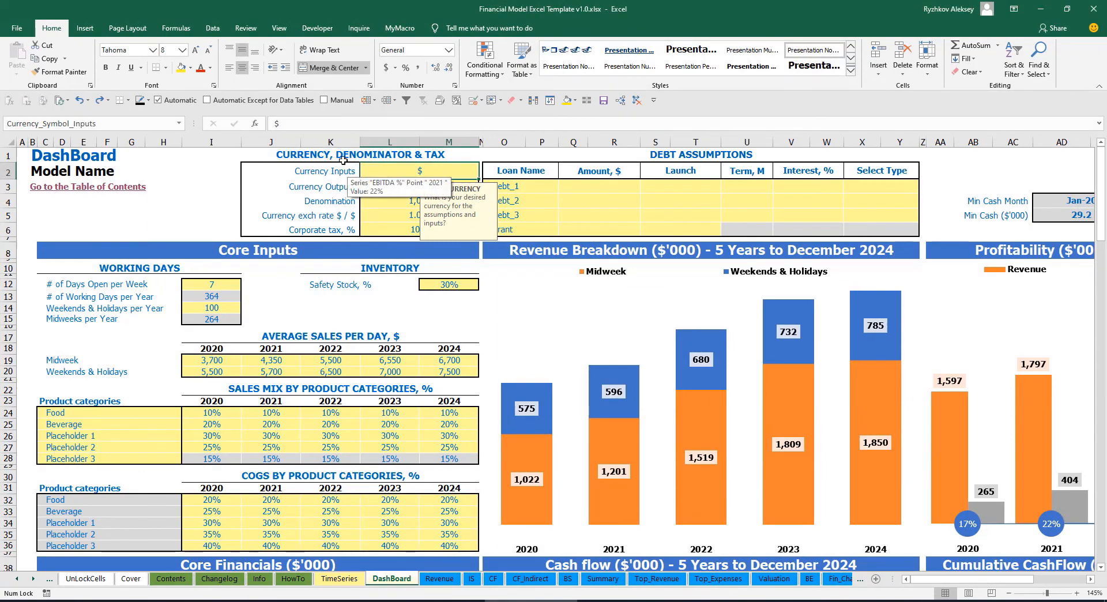
# - Set the currency for inputs to USD in the DashBoard's currency settings
pyautogui.click(197, 177)
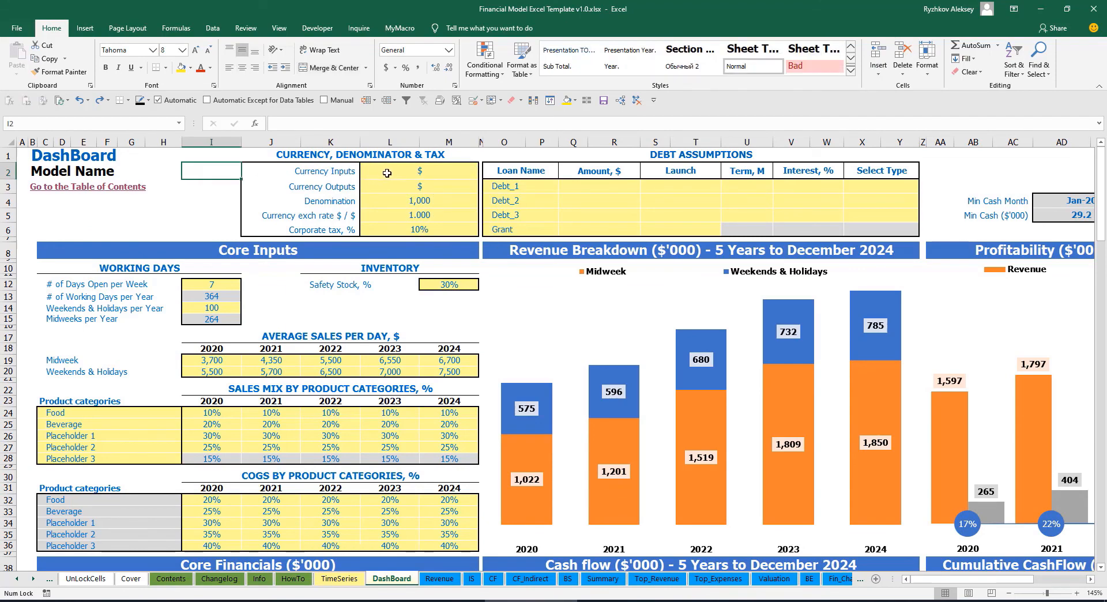
pyautogui.click(405, 173)
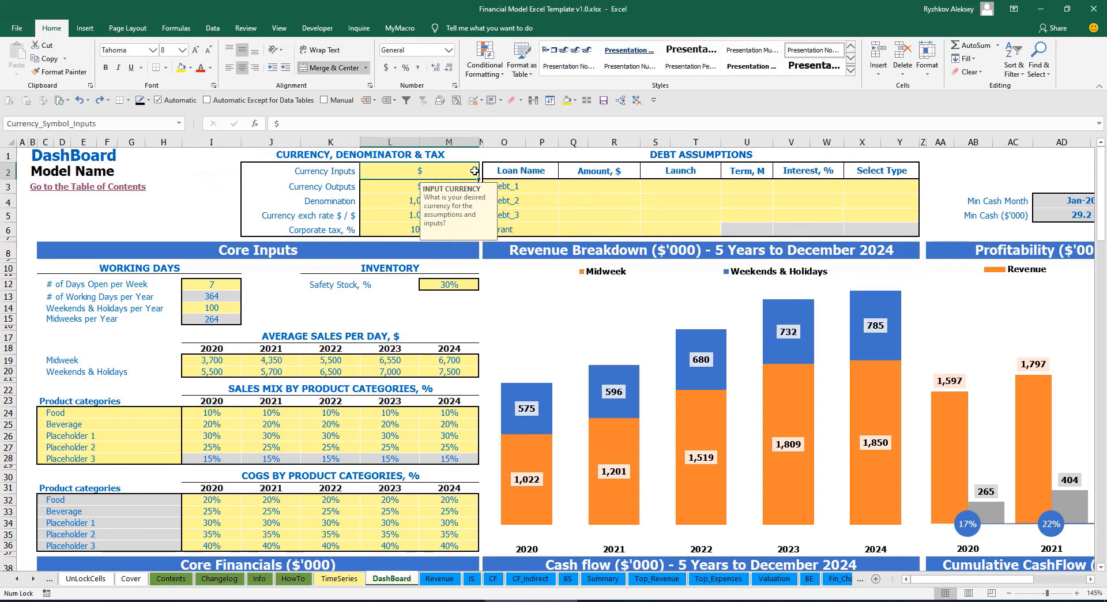
pyautogui.click(378, 189)
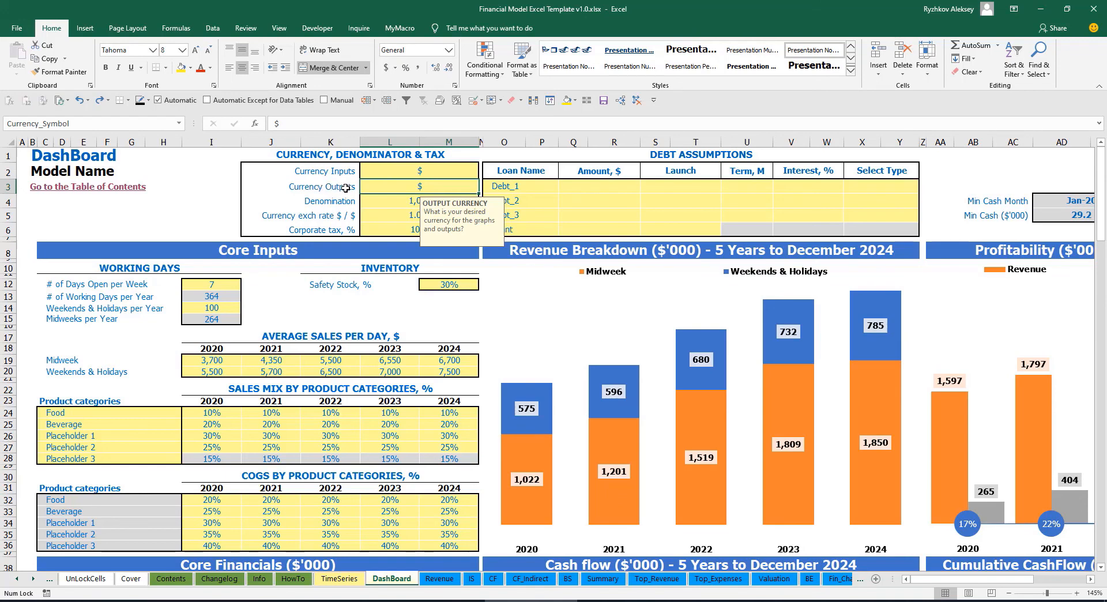
pyautogui.click(395, 173)
pyautogui.click(393, 187)
pyautogui.click(408, 173)
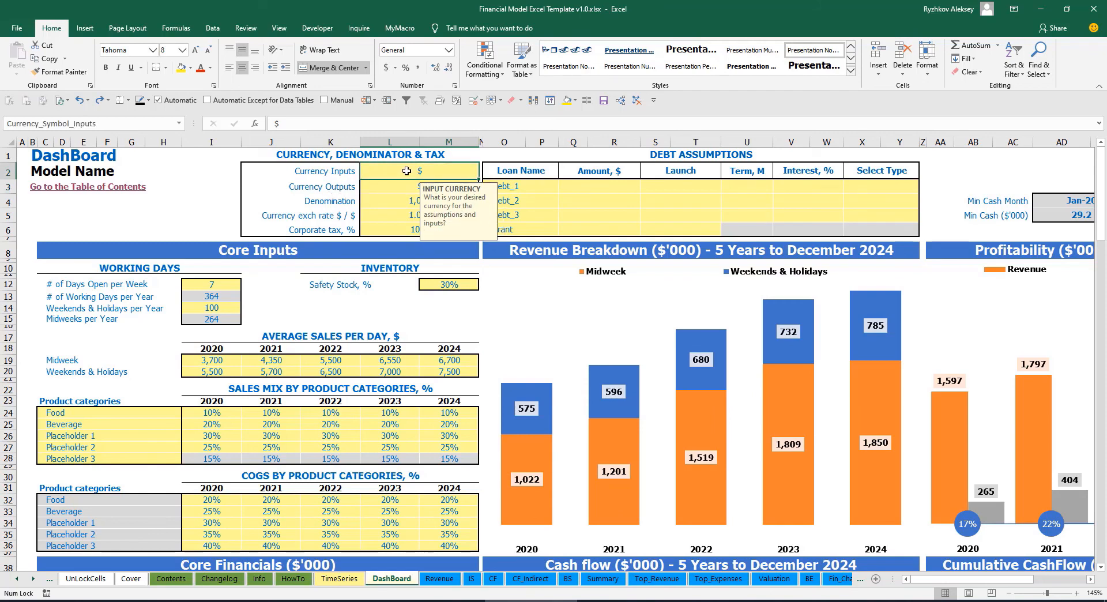
pyautogui.write('USD')
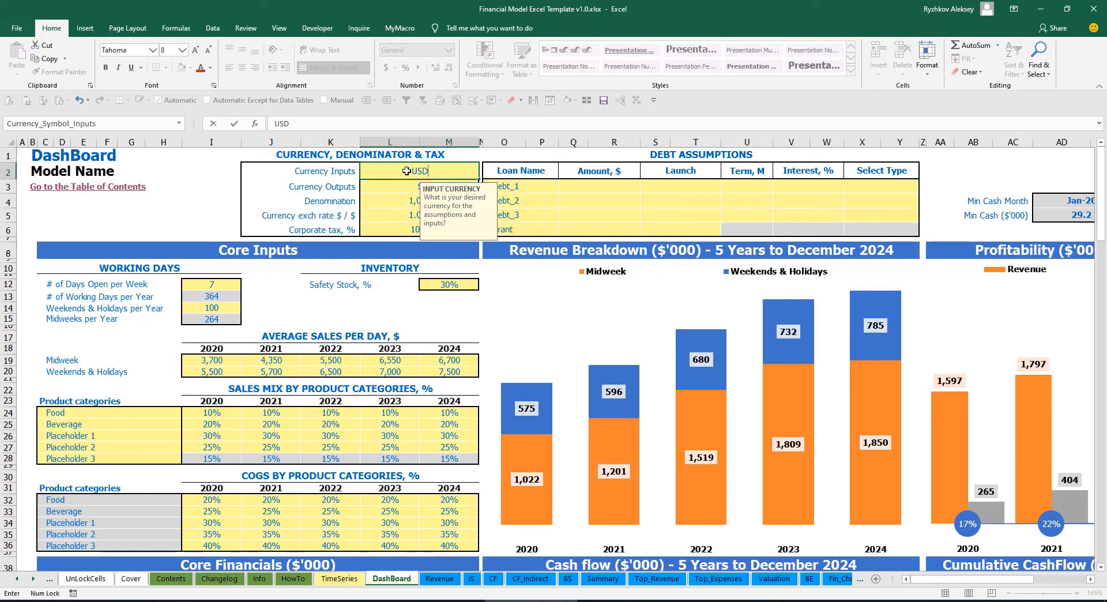
pyautogui.press('Return')
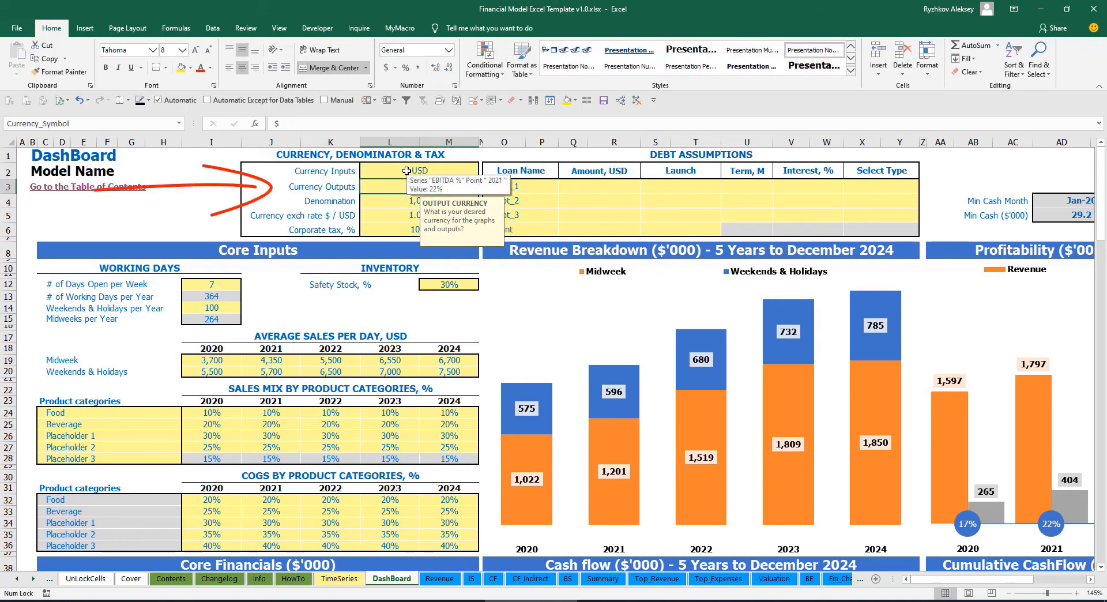
# - Set the currency for outputs to EUR
pyautogui.write('EUR')
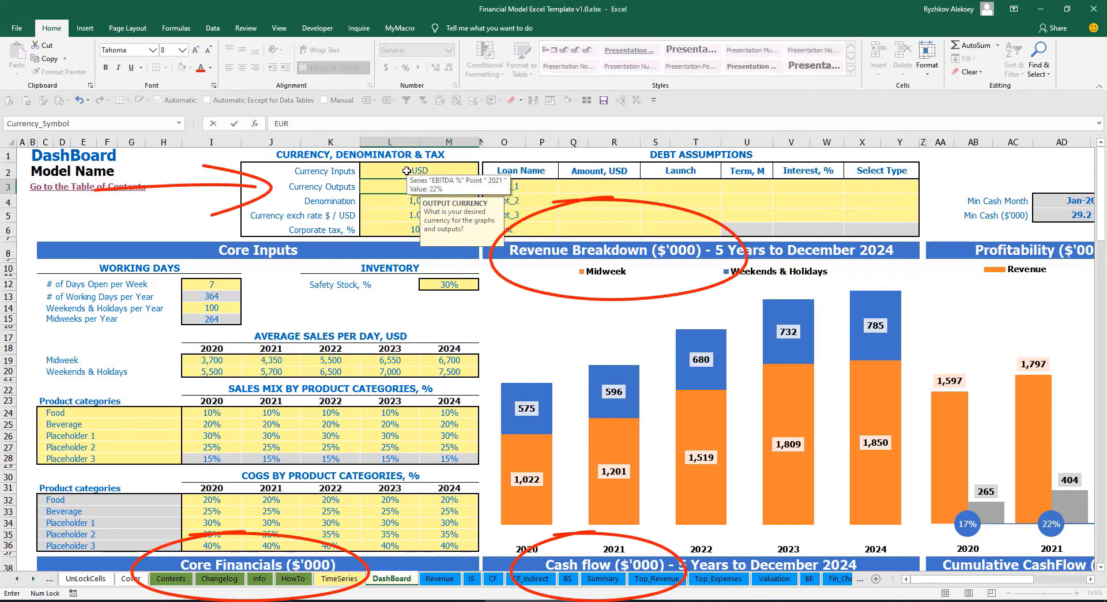
pyautogui.press('Return')
pyautogui.click(237, 191)
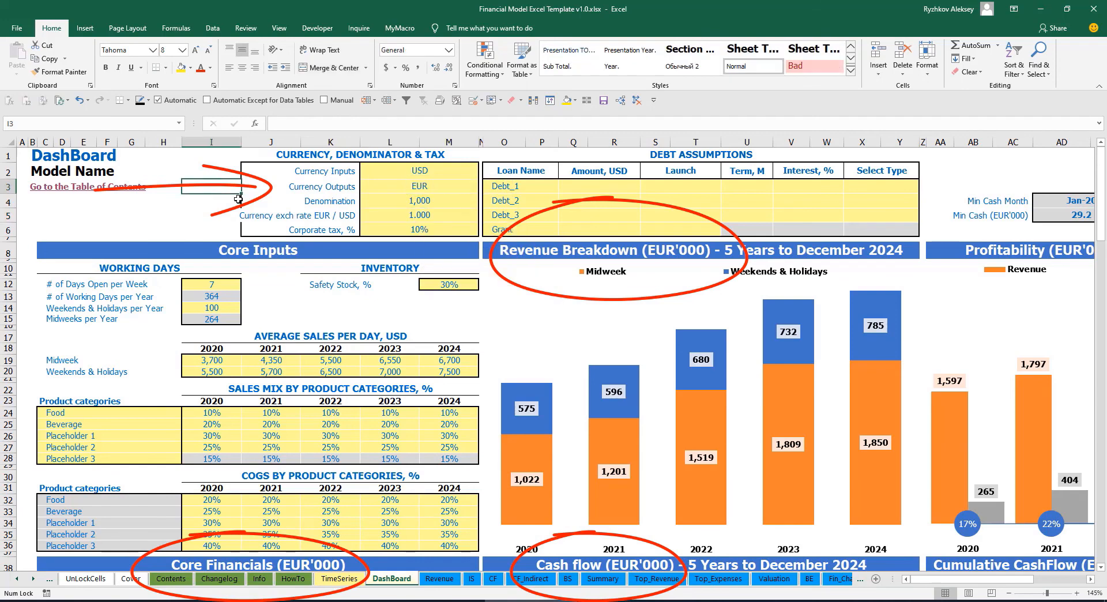
# - Set the EUR / USD currency exchange rate to 1.2
pyautogui.click(403, 214)
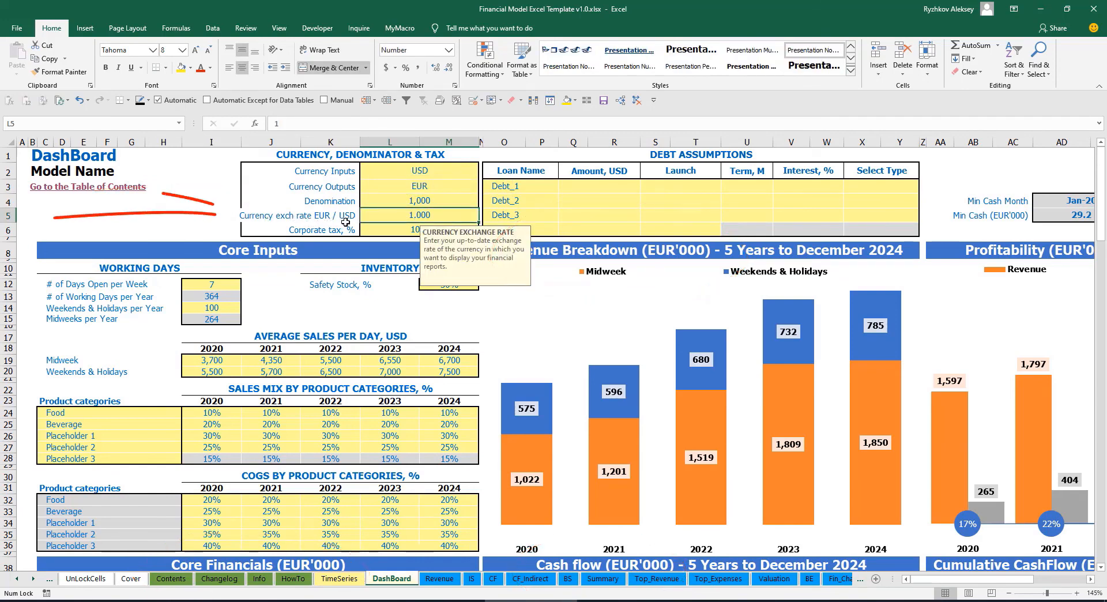
pyautogui.write('1.2')
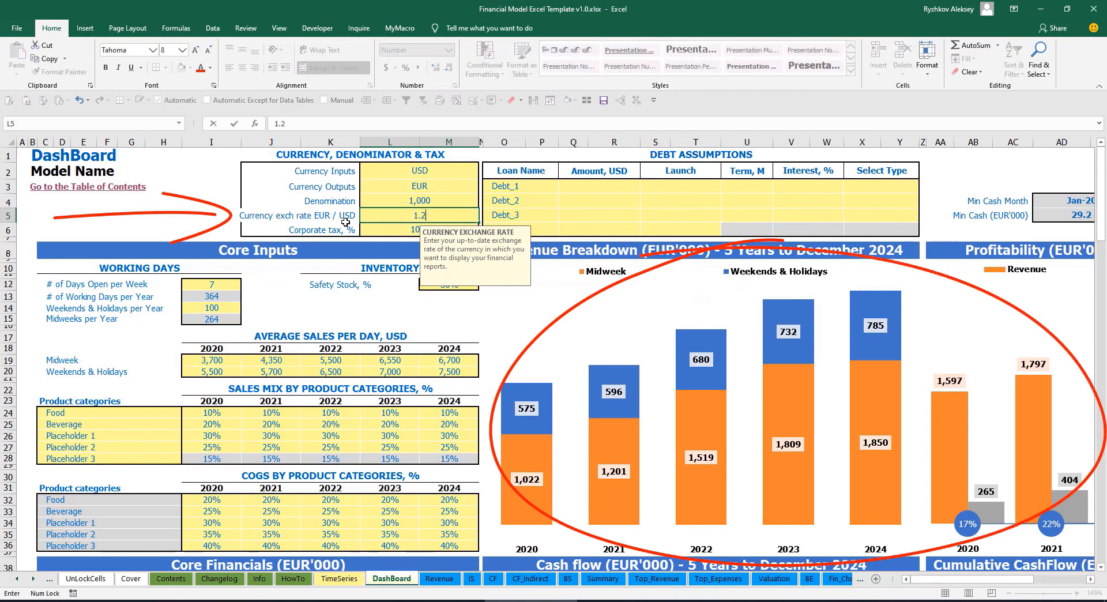
pyautogui.press('Return')
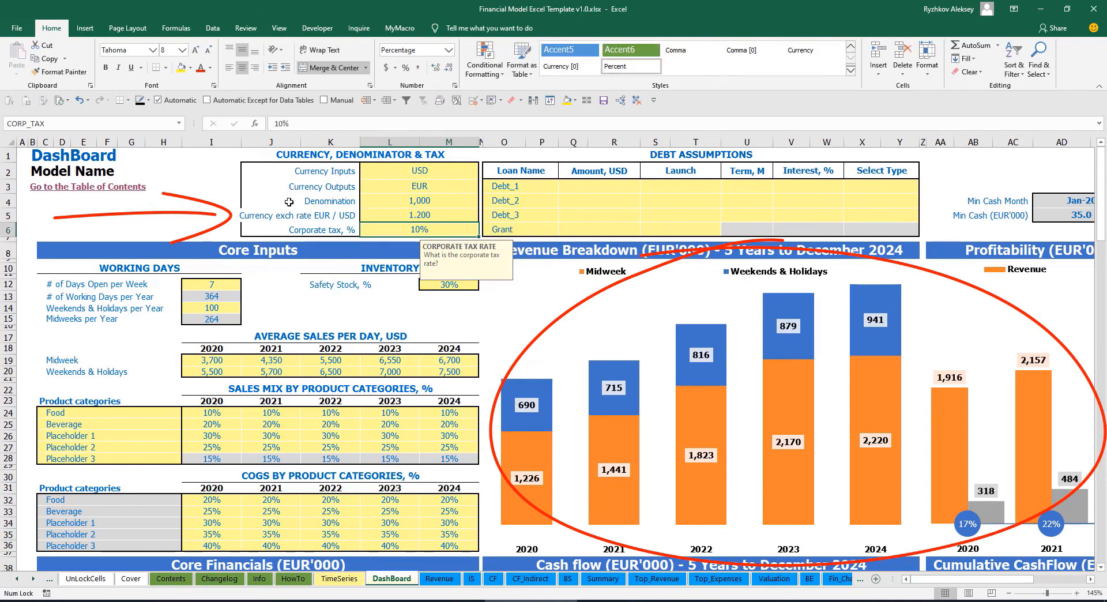
# - Review the currency, exchange rate and denomination settings, and check how the Income Statement headings on the Summary sheet show currency and denomination
pyautogui.click(397, 173)
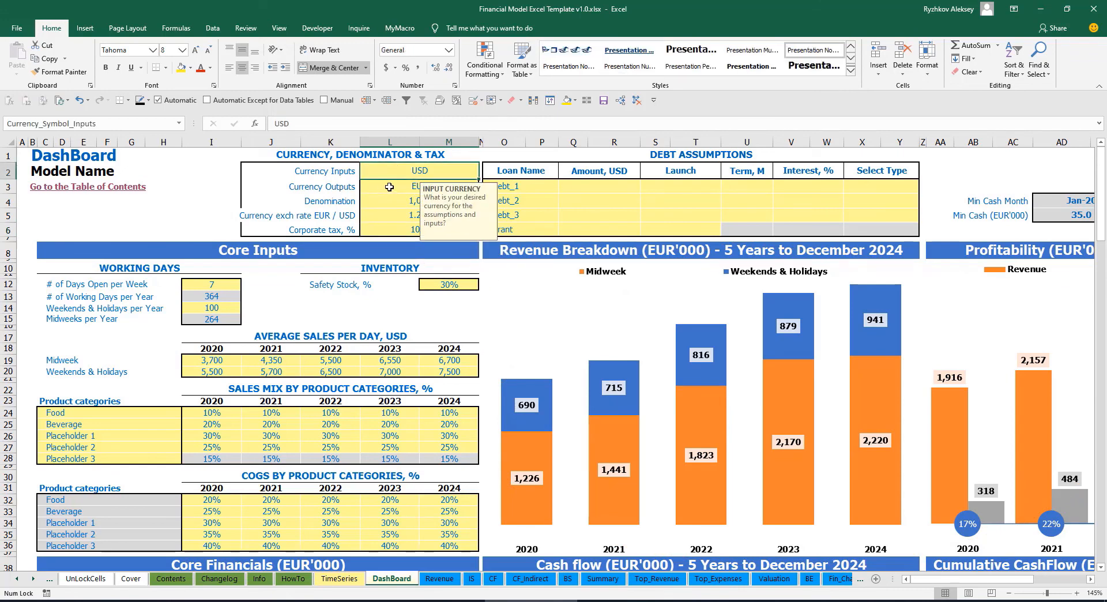
pyautogui.click(389, 186)
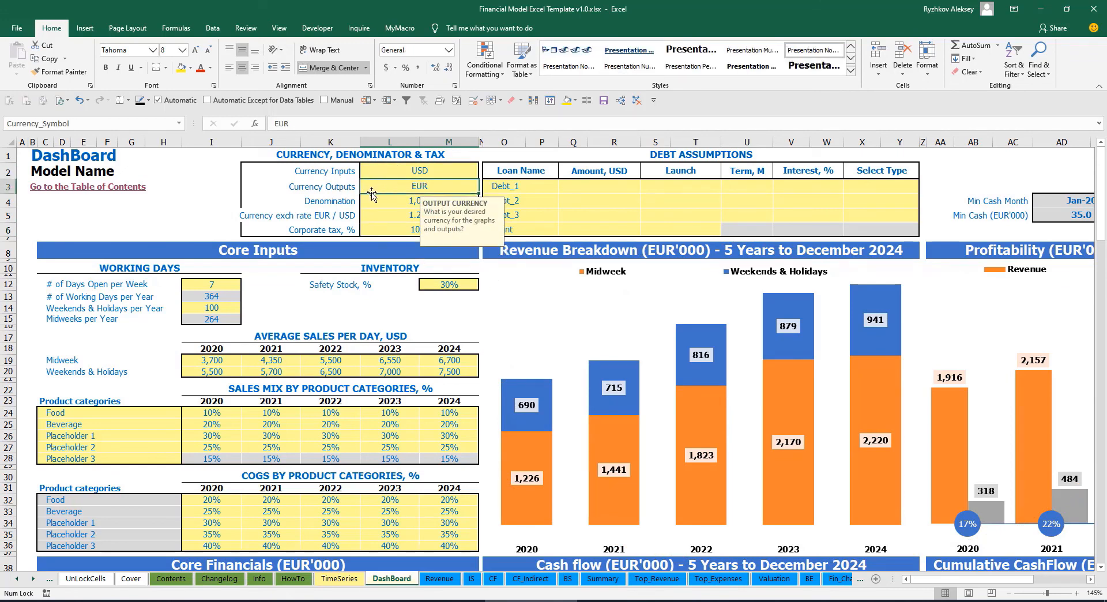
pyautogui.click(377, 215)
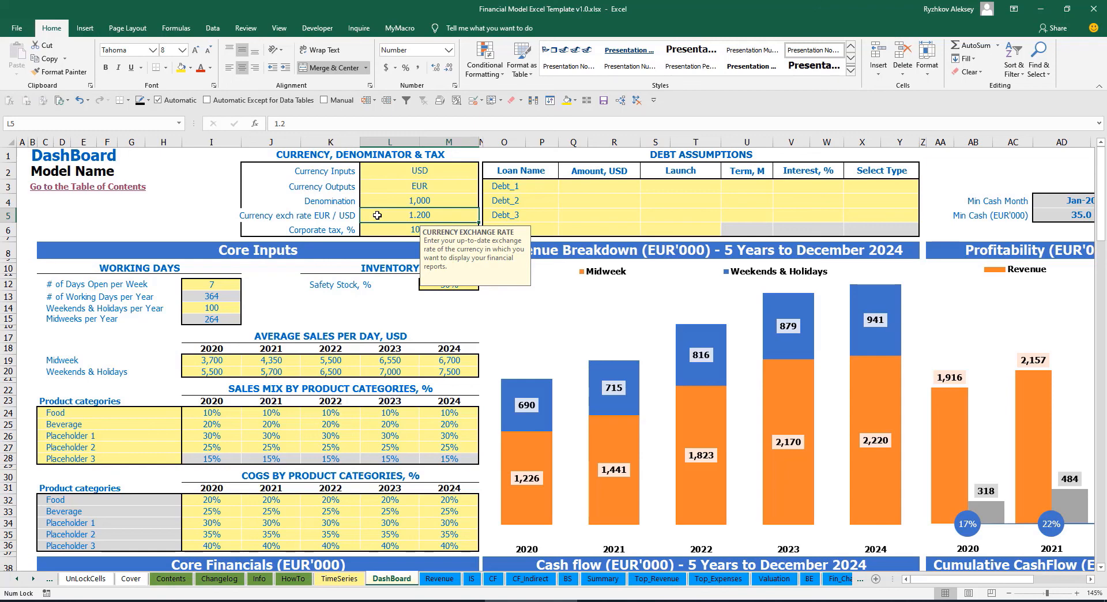
pyautogui.click(378, 201)
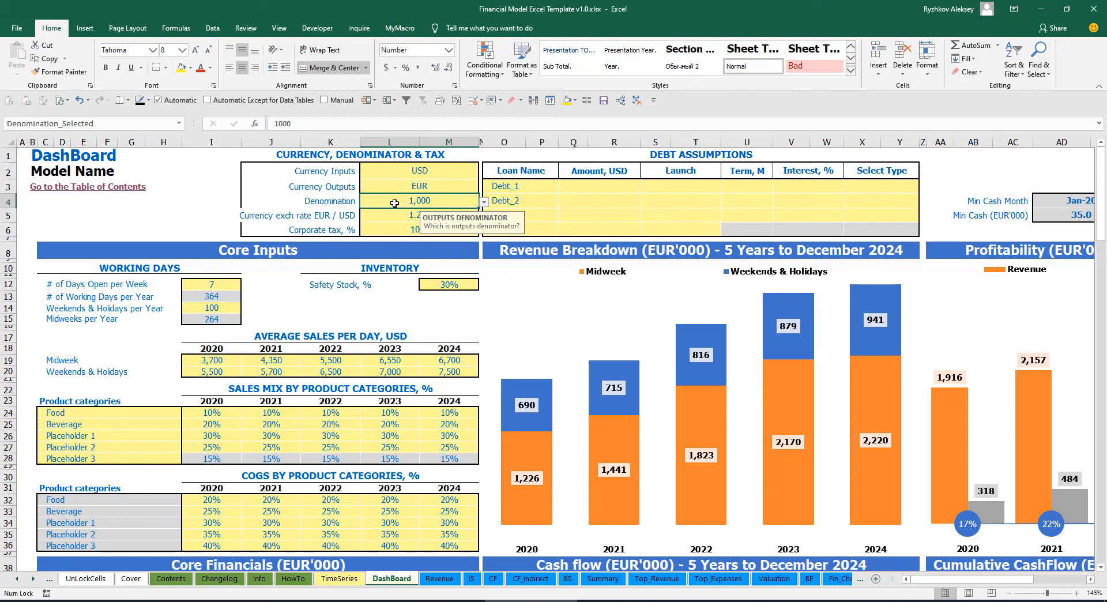
pyautogui.click(603, 578)
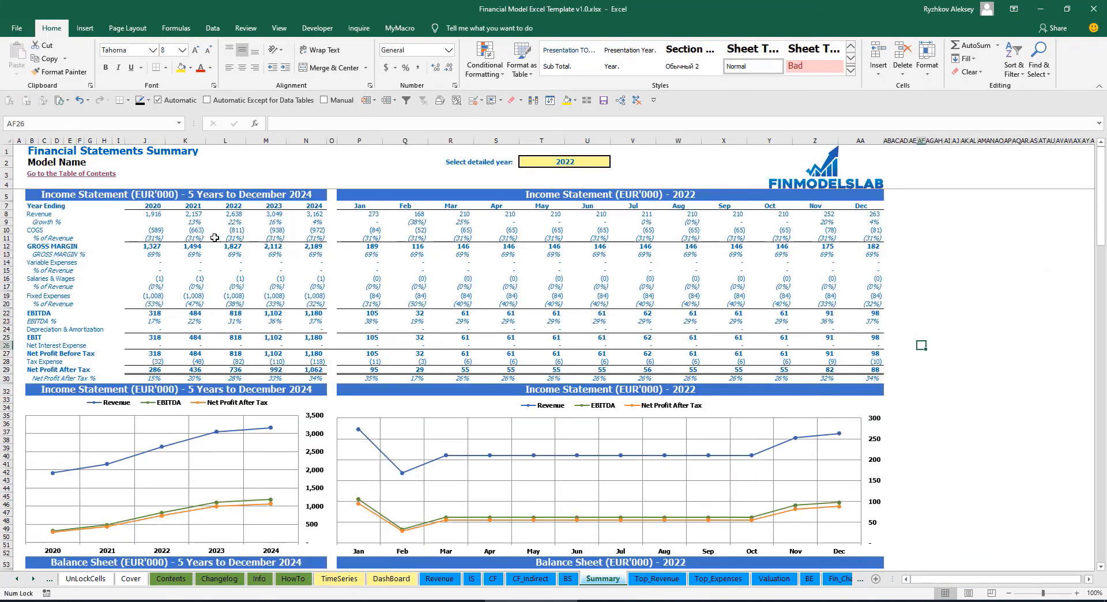
pyautogui.click(182, 197)
pyautogui.click(612, 193)
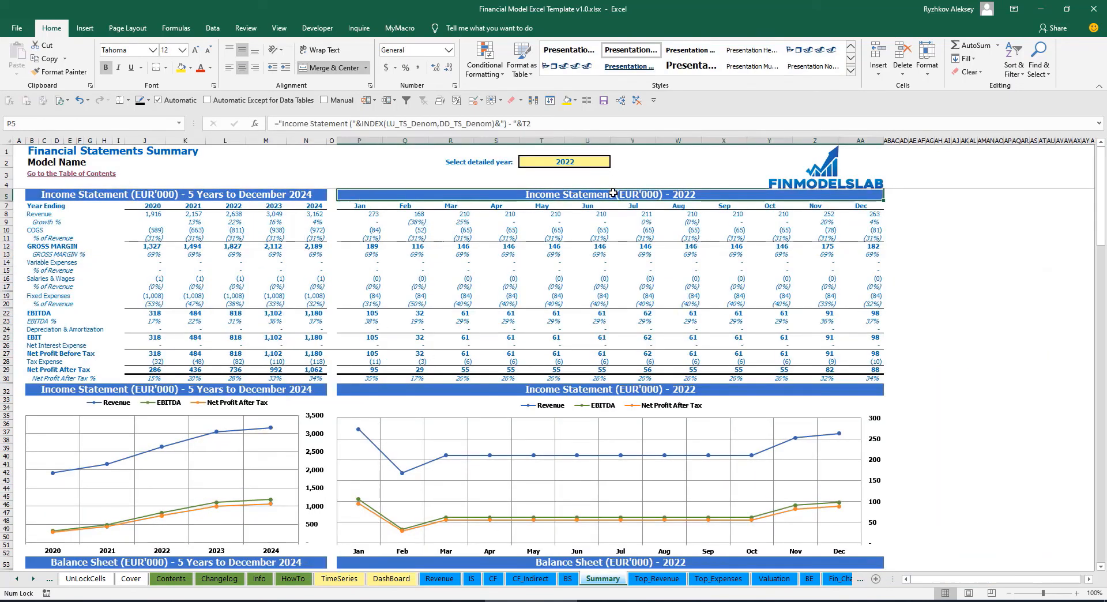
pyautogui.click(152, 197)
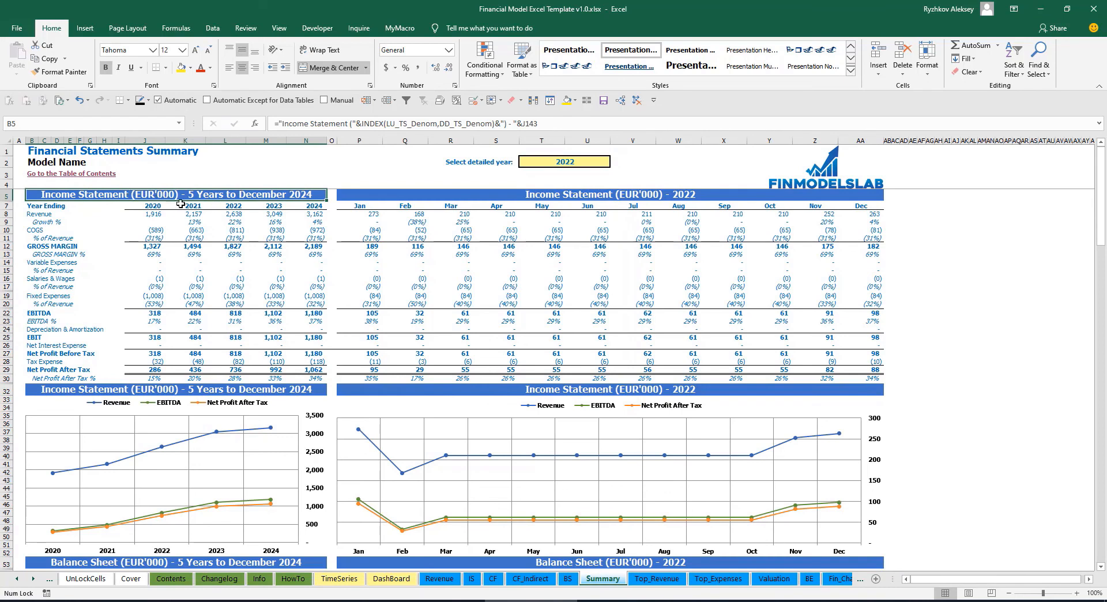
# - Set the DashBoard's denomination to 1,000,000 and check the figures on the Summary sheet
pyautogui.click(391, 579)
pyautogui.click(484, 202)
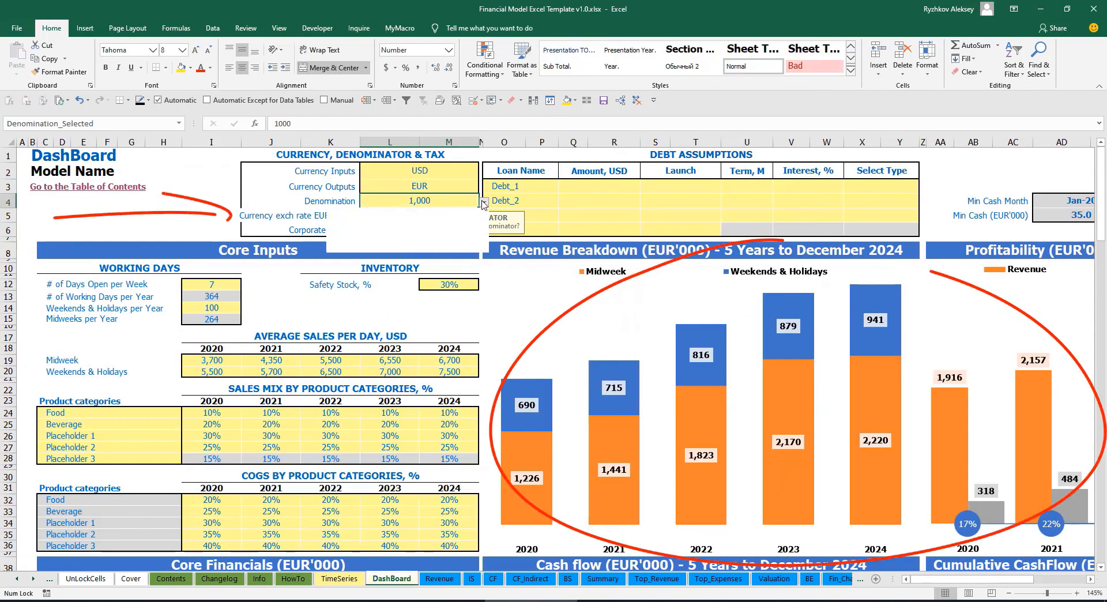
pyautogui.click(427, 236)
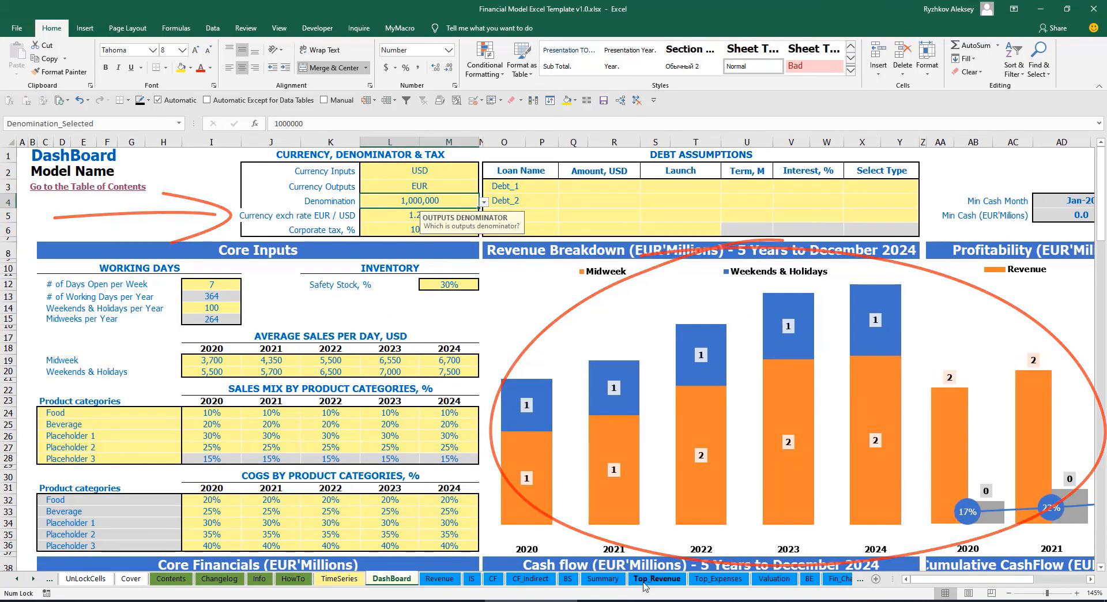
pyautogui.click(603, 579)
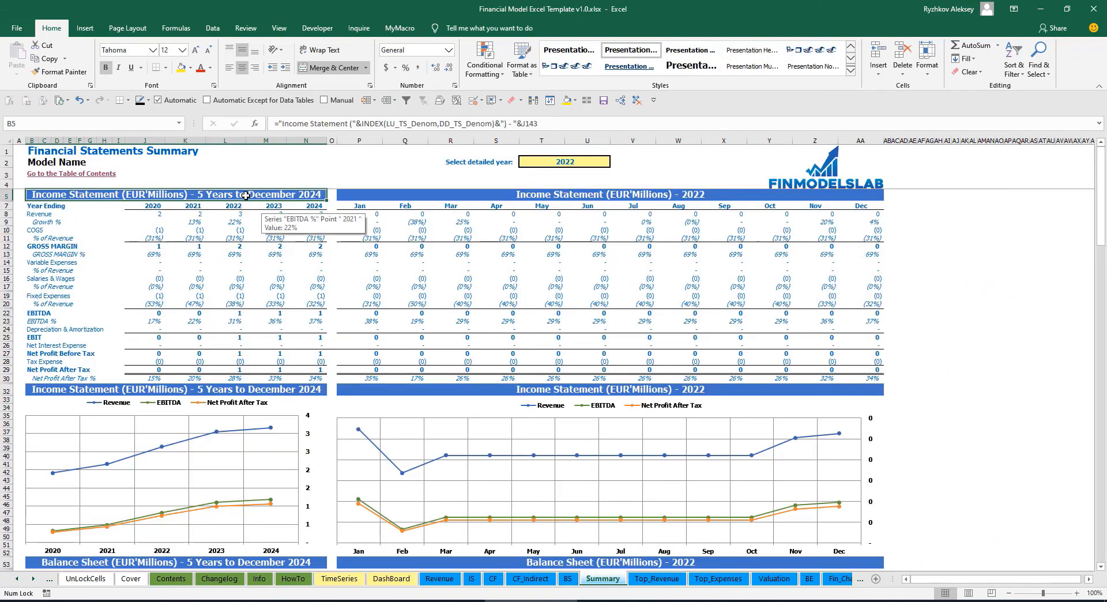
# - Set the DashBoard's denomination to 1 and check the Summary sheet's figures
pyautogui.click(392, 579)
pyautogui.click(484, 202)
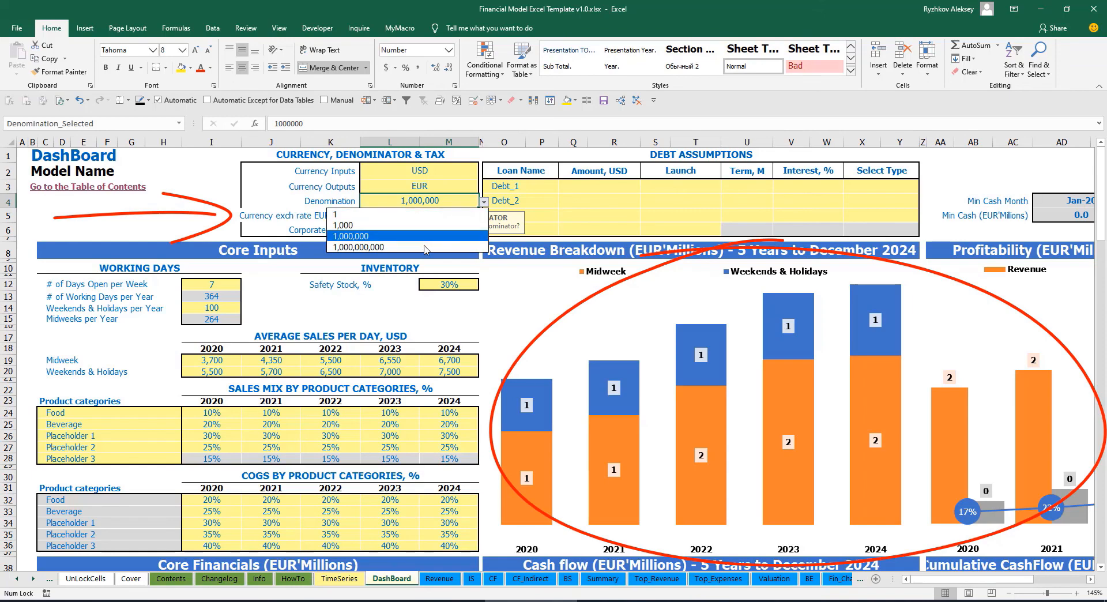
pyautogui.click(405, 215)
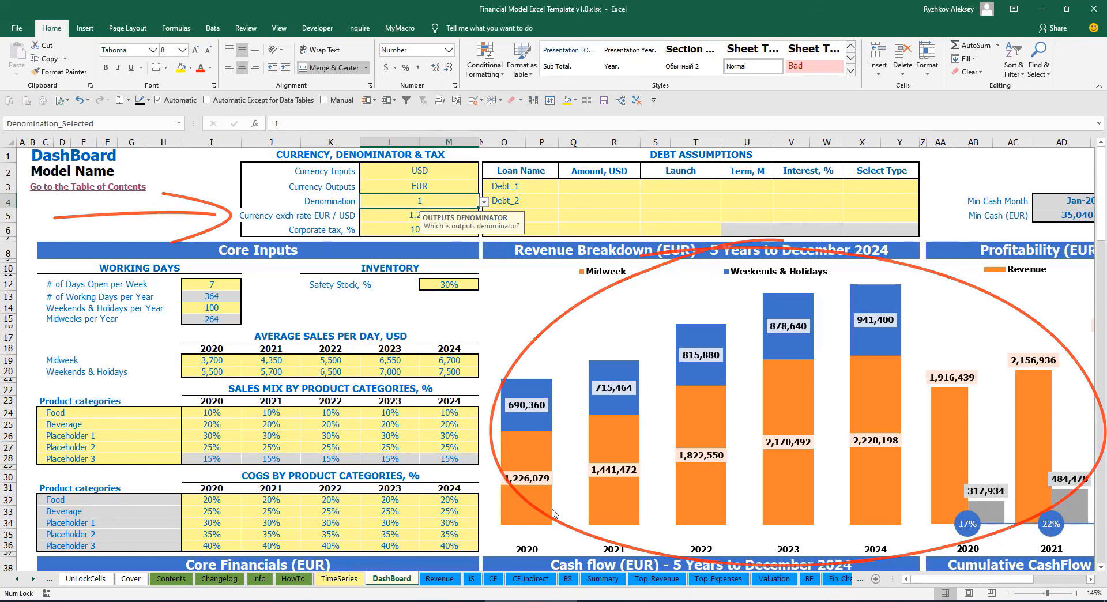
pyautogui.click(601, 579)
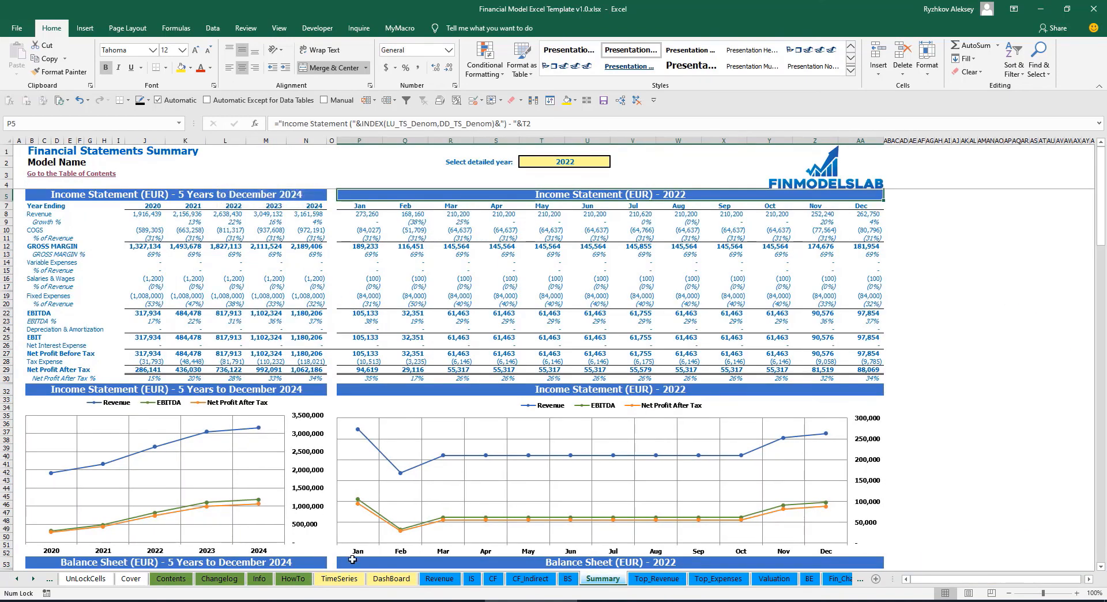
# - Set the corporate tax to 15% on the DashBoard and inspect the Tax Expense row of the Income Statement
pyautogui.click(385, 579)
pyautogui.click(395, 223)
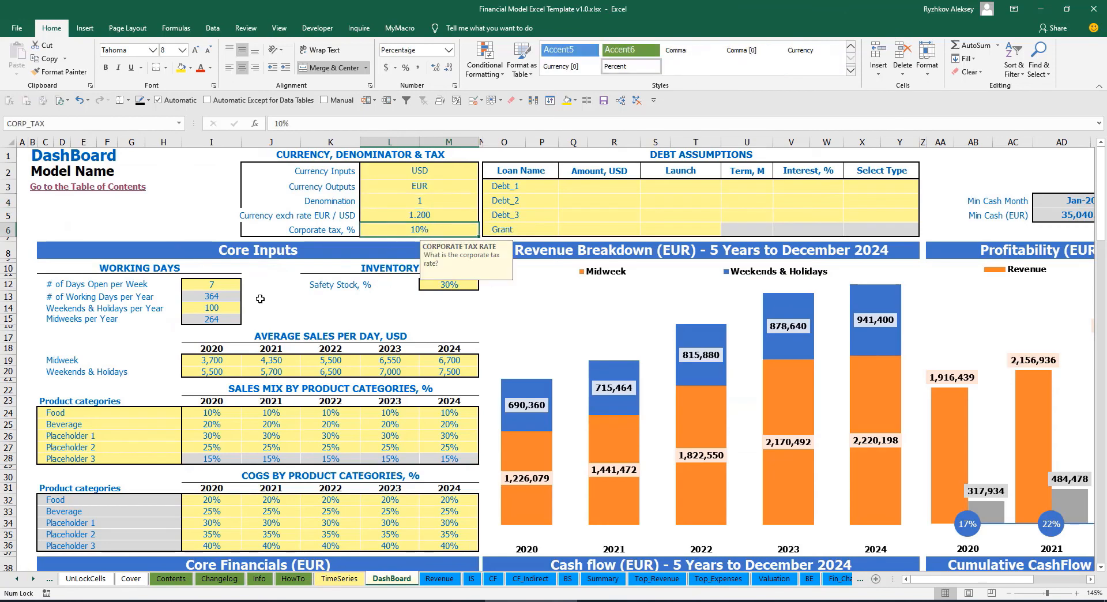
pyautogui.write('15')
pyautogui.press('Return')
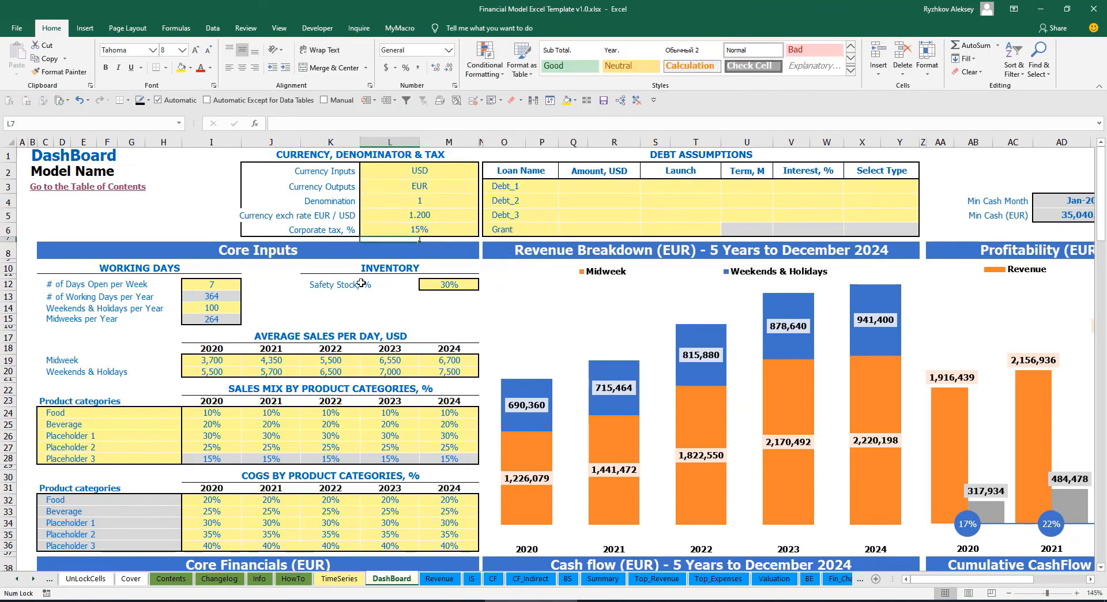
pyautogui.click(473, 579)
pyautogui.click(25, 390)
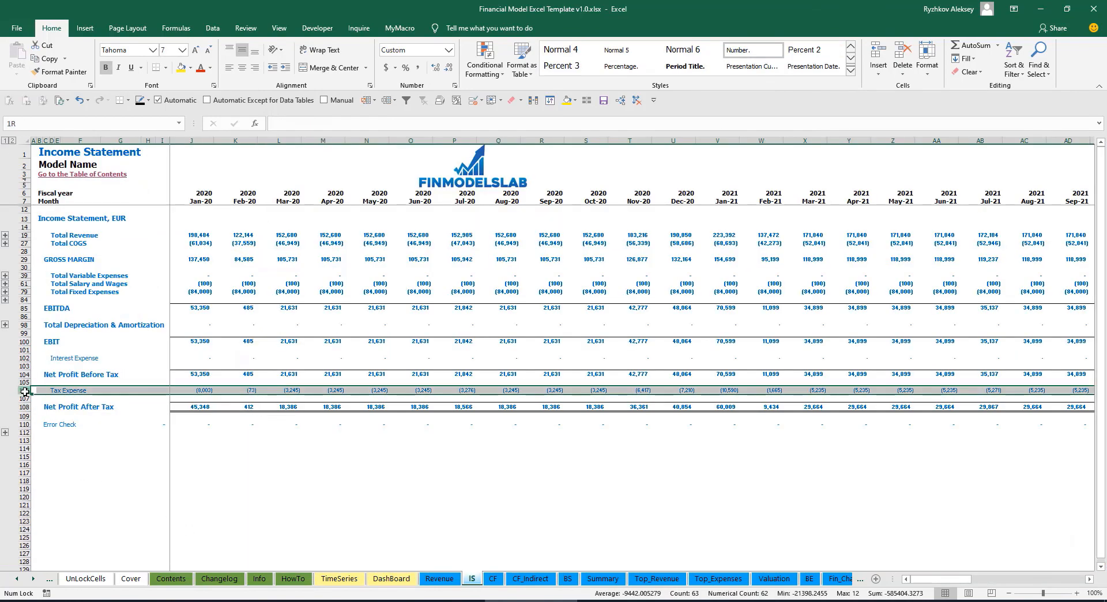